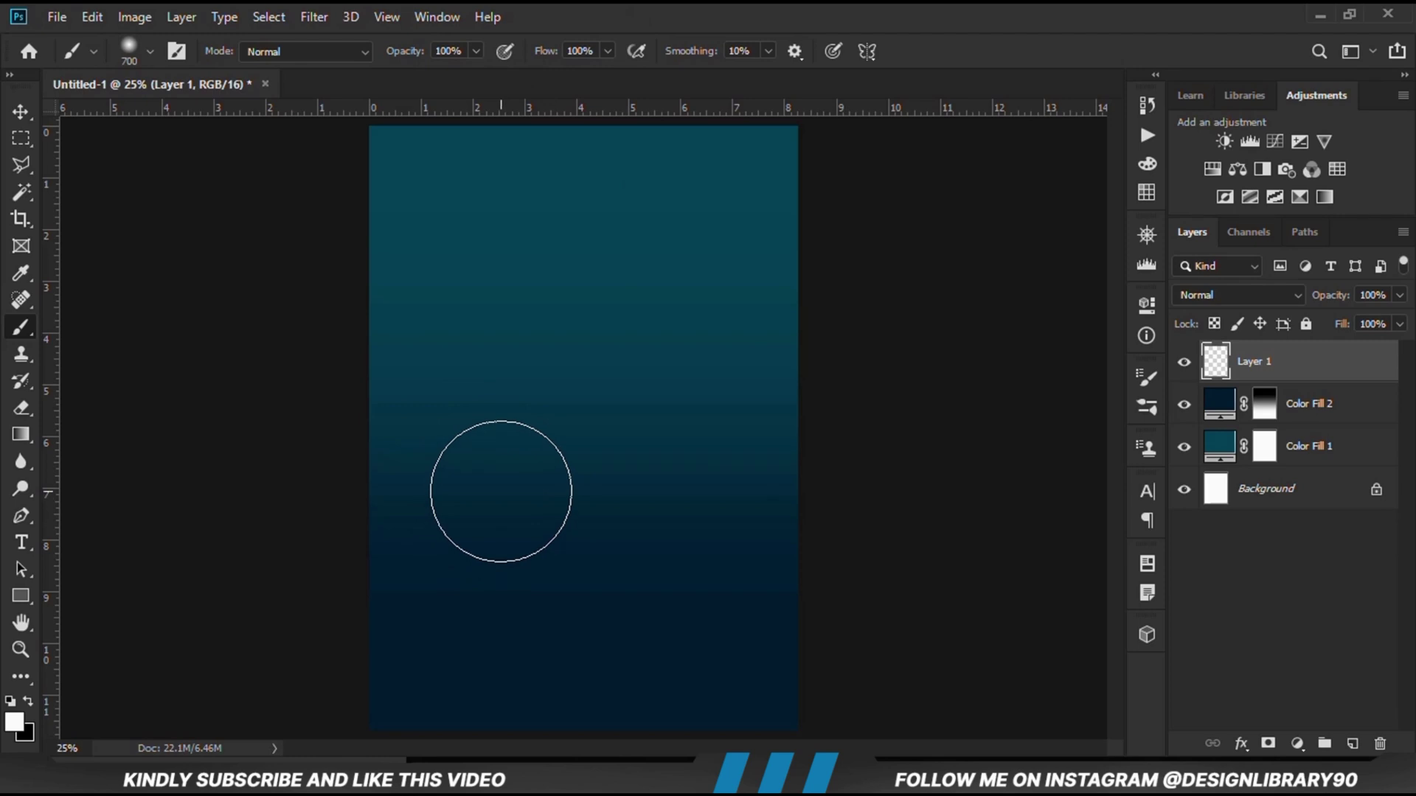
Step: Enlarge the soft brush to 2100 px and paint a single white spot in the middle of the canvas on Layer 1
key(bracketright)
key(bracketright)
key(bracketright)
key(bracketright)
key(bracketright)
key(bracketright)
key(bracketright)
key(bracketright)
key(bracketright)
key(bracketright)
key(bracketright)
key(bracketright)
key(bracketright)
key(bracketright)
key(bracketright)
key(bracketright)
key(bracketright)
key(bracketright)
key(bracketright)
key(bracketleft)
key(bracketleft)
key(bracketleft)
key(bracketleft)
key(bracketleft)
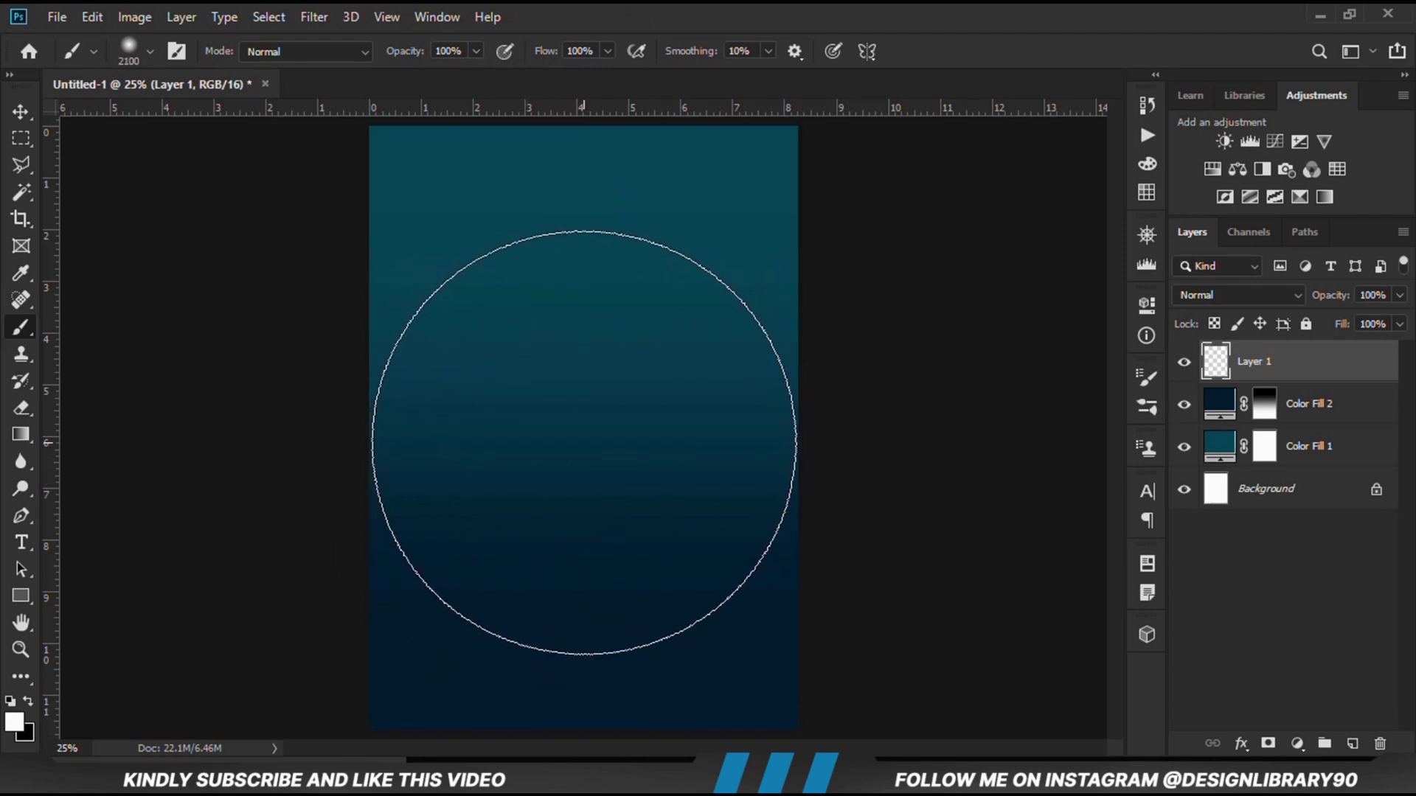
click(584, 442)
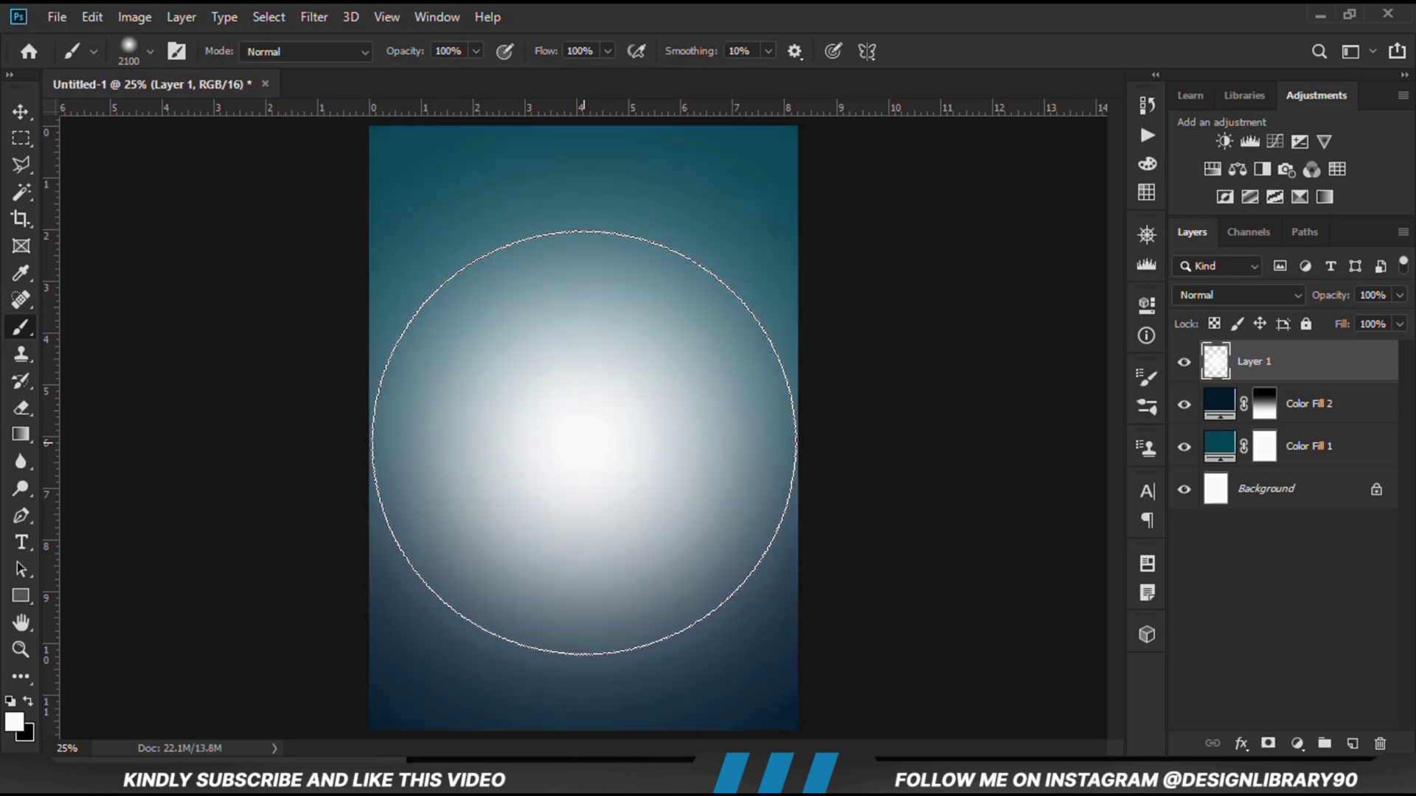
Step: Set the blend mode of Layer 1 to Overlay and compare the glow with the layer hidden and shown
click(21, 112)
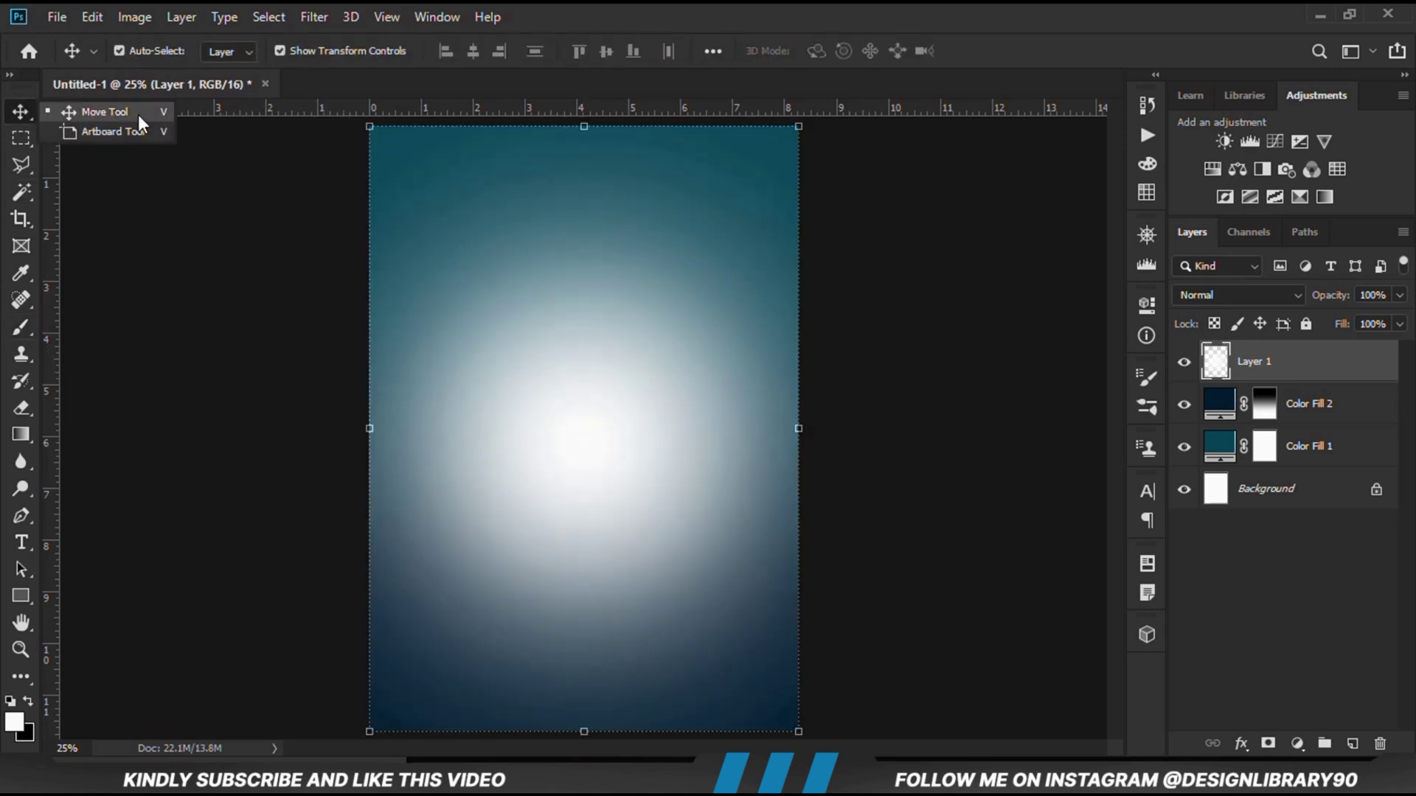
click(1214, 296)
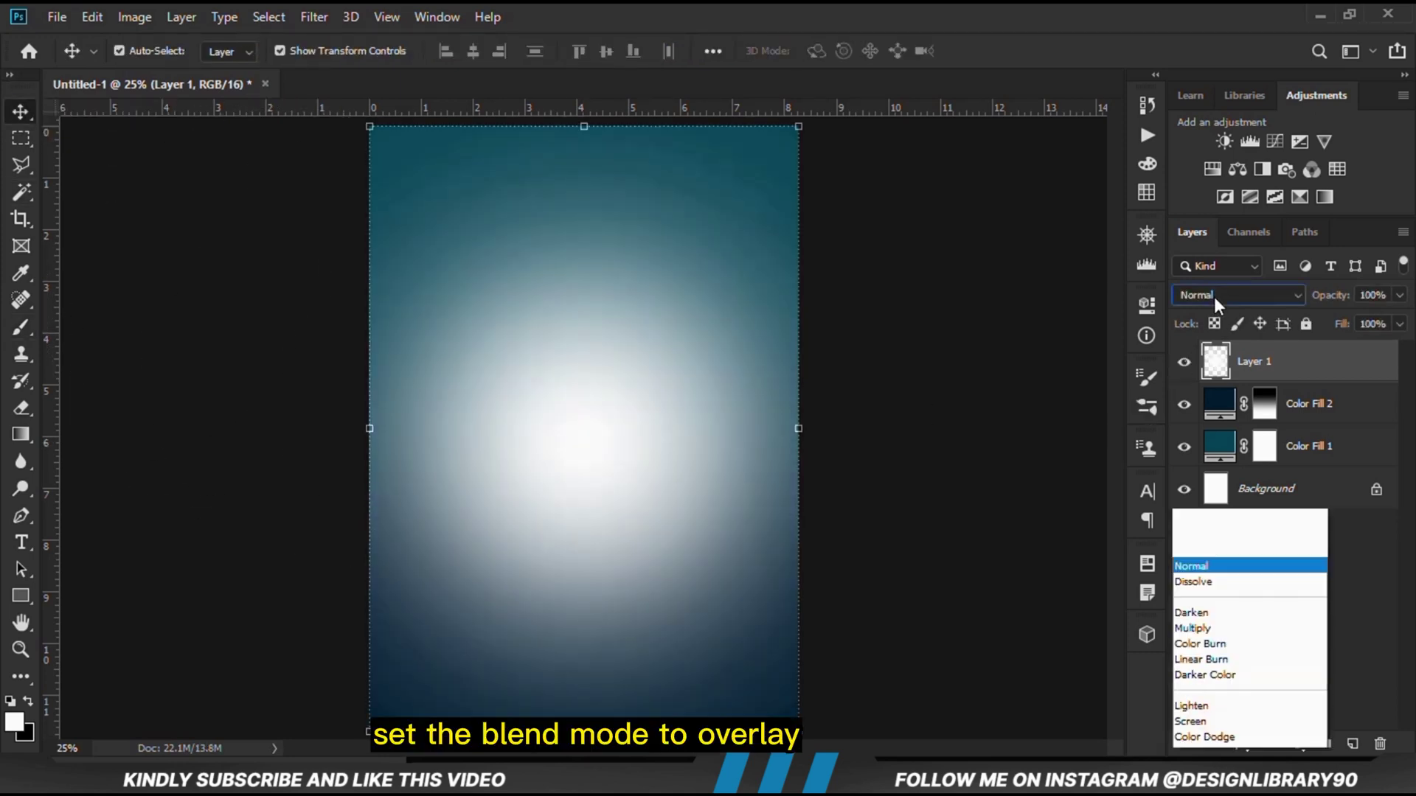
click(1194, 490)
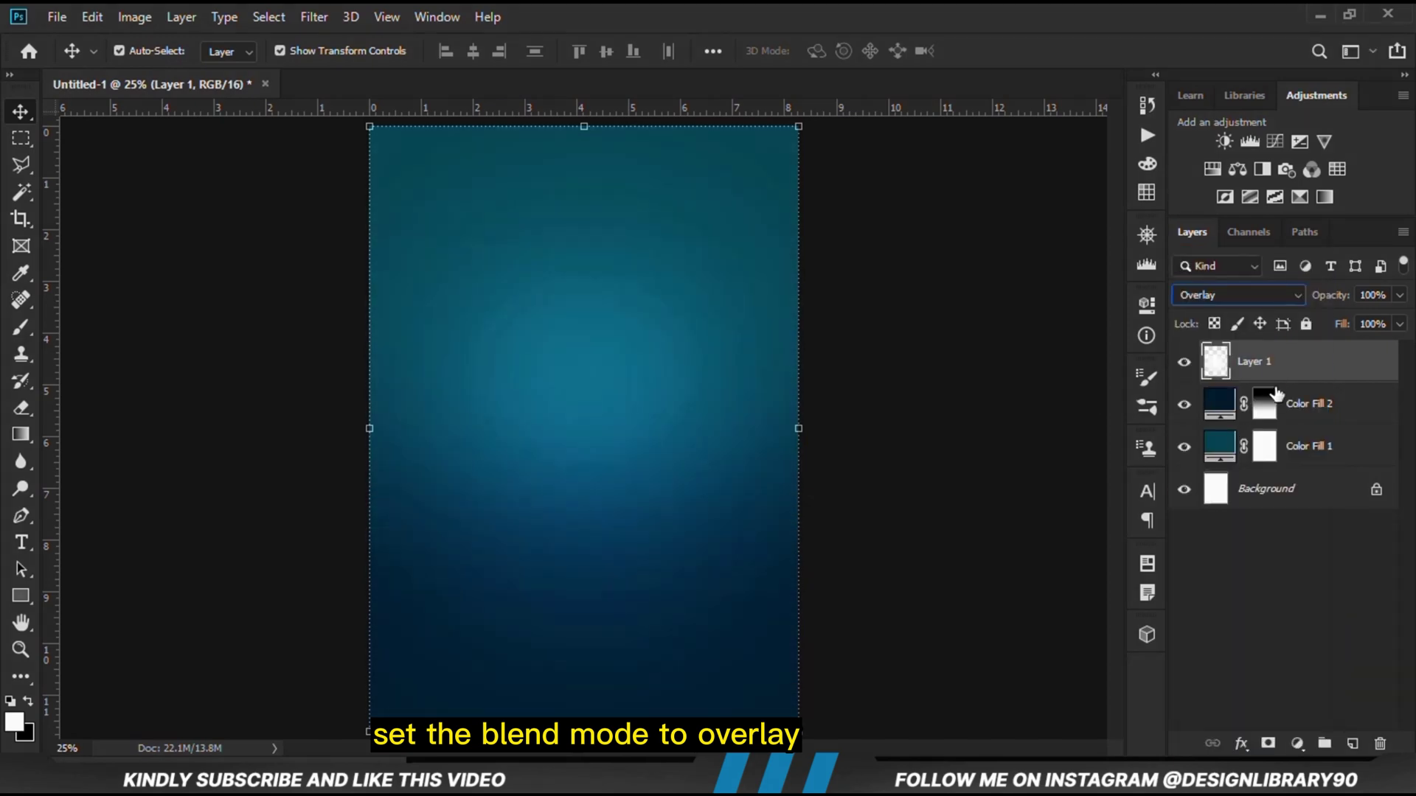
click(1184, 364)
click(1184, 364)
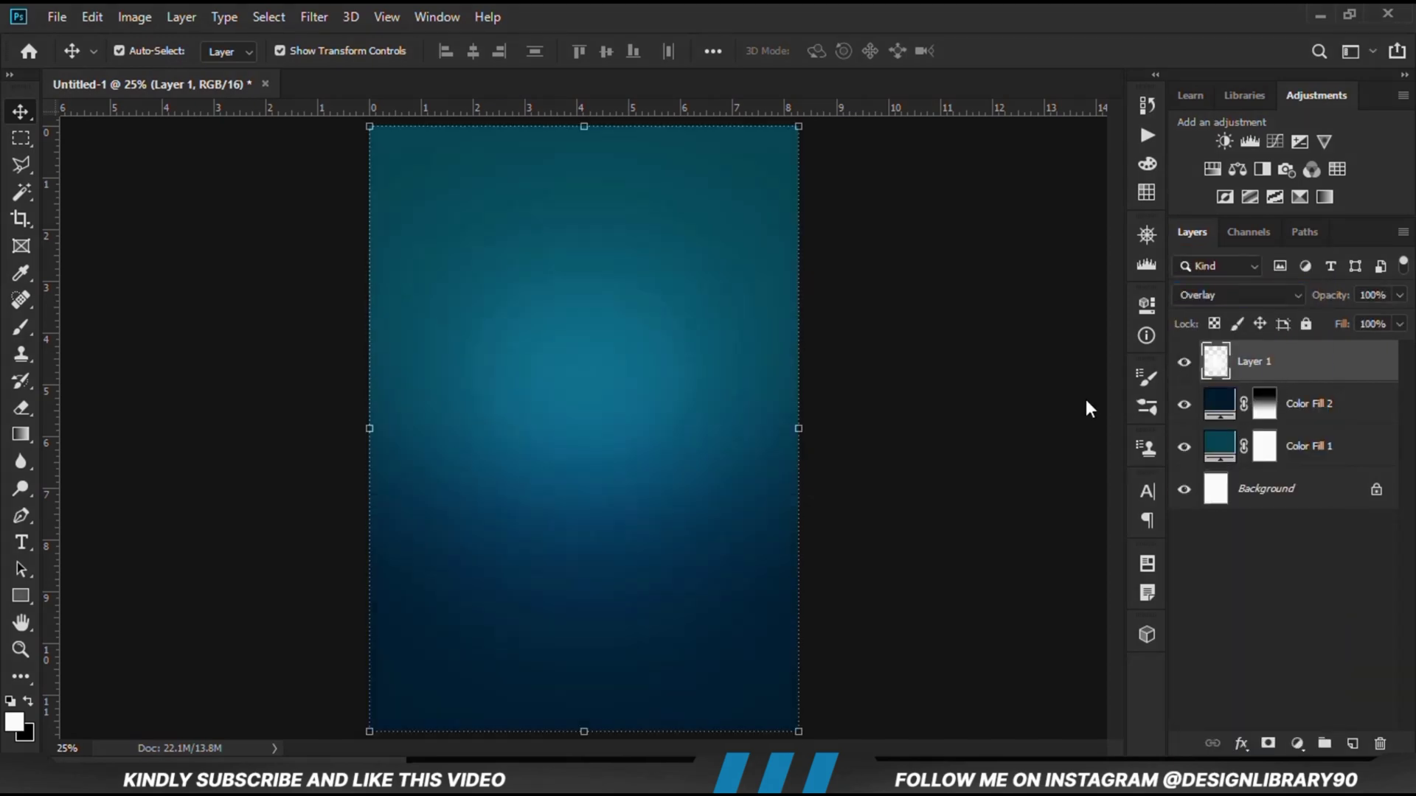
Step: Add a Curves adjustment layer above Layer 1 with a gentle S-curve, darkening the shadows and brightening the highlights, and compare the effect
click(1003, 509)
click(1296, 743)
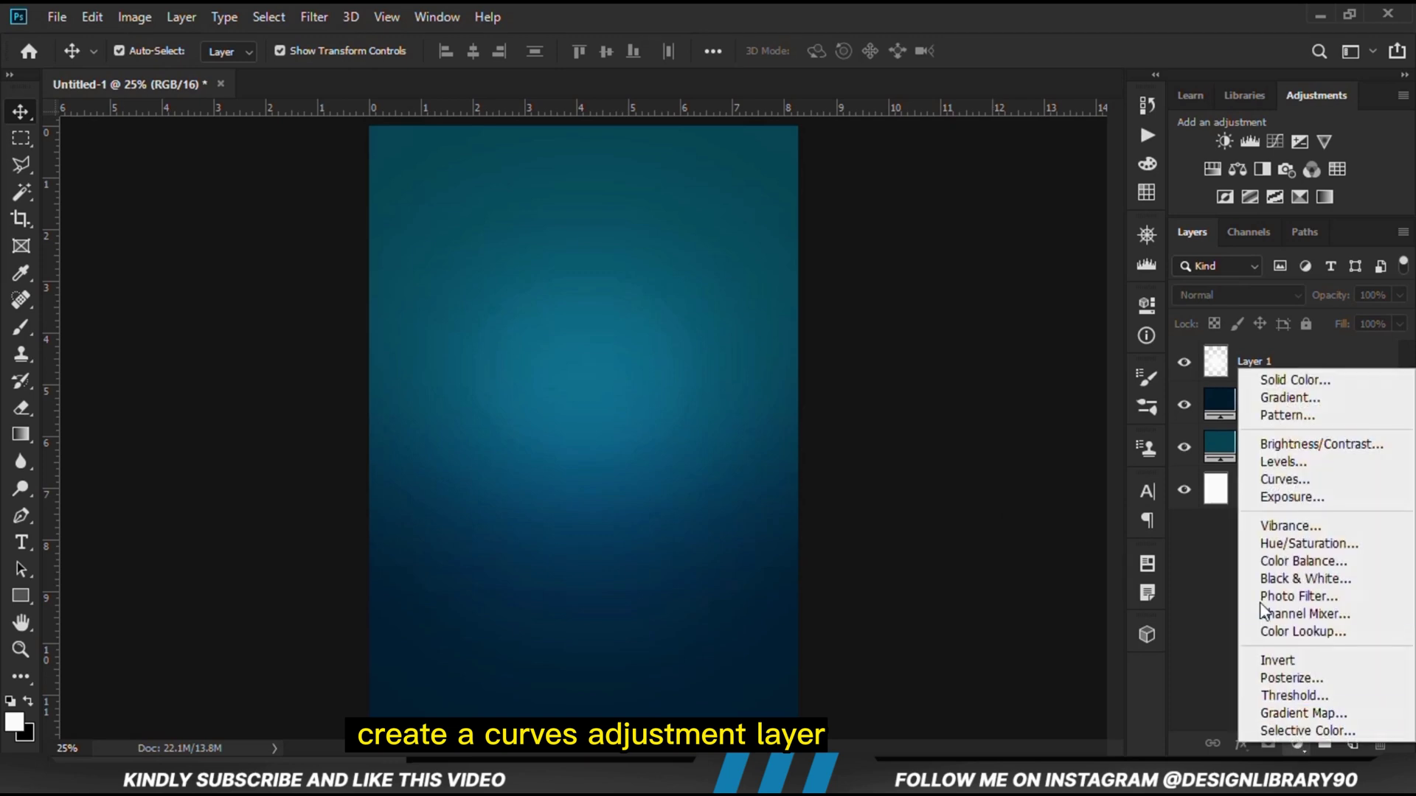
click(1276, 478)
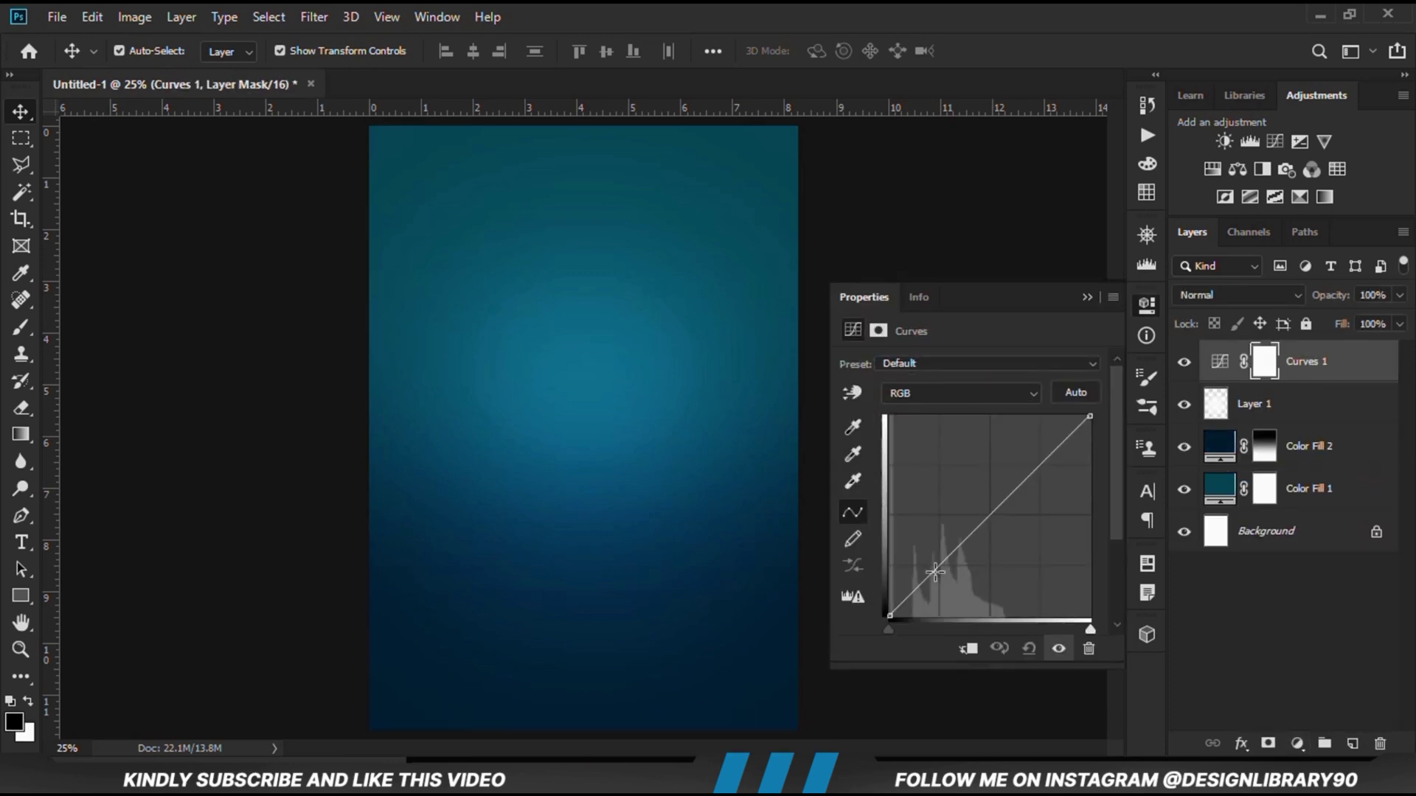
drag(935, 571, 941, 574)
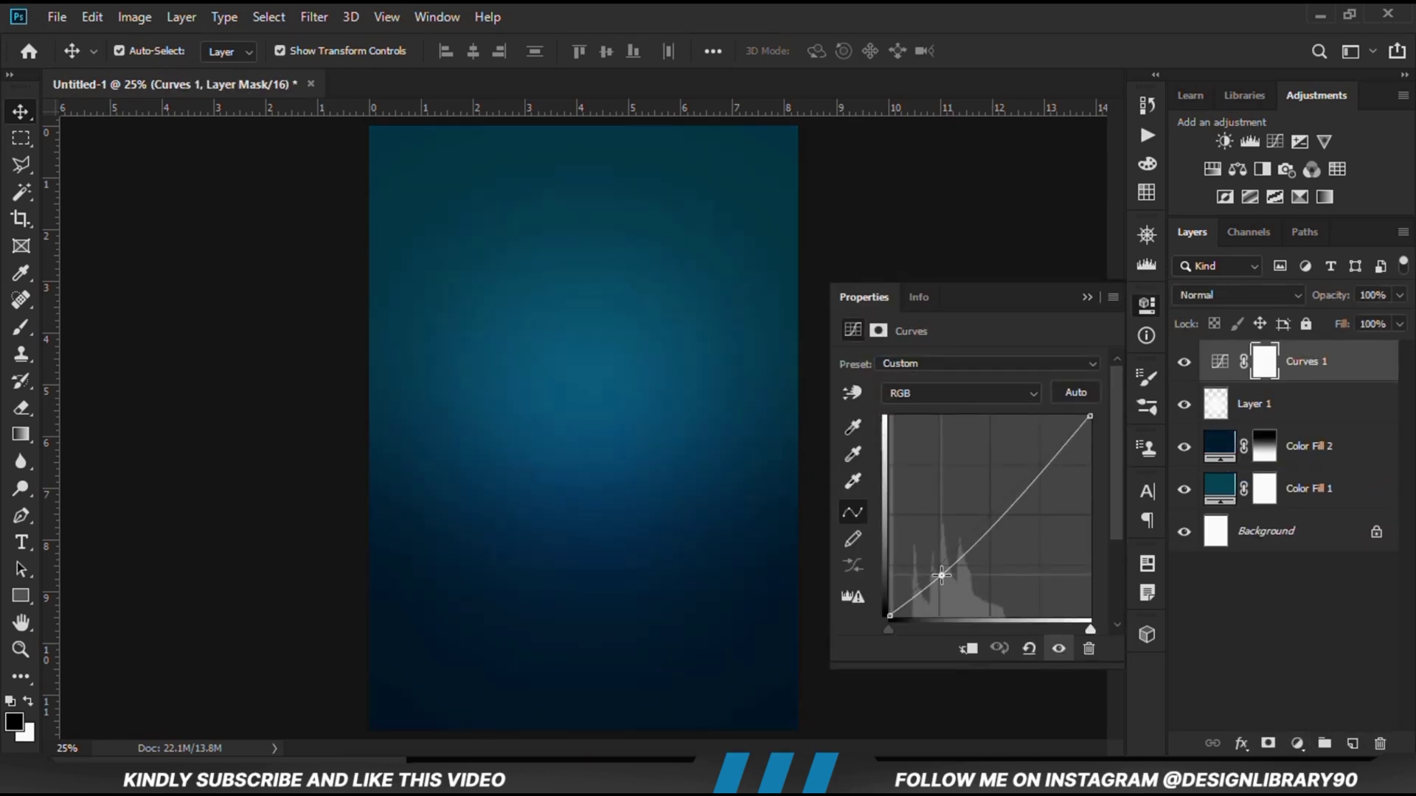
drag(1026, 491, 1024, 474)
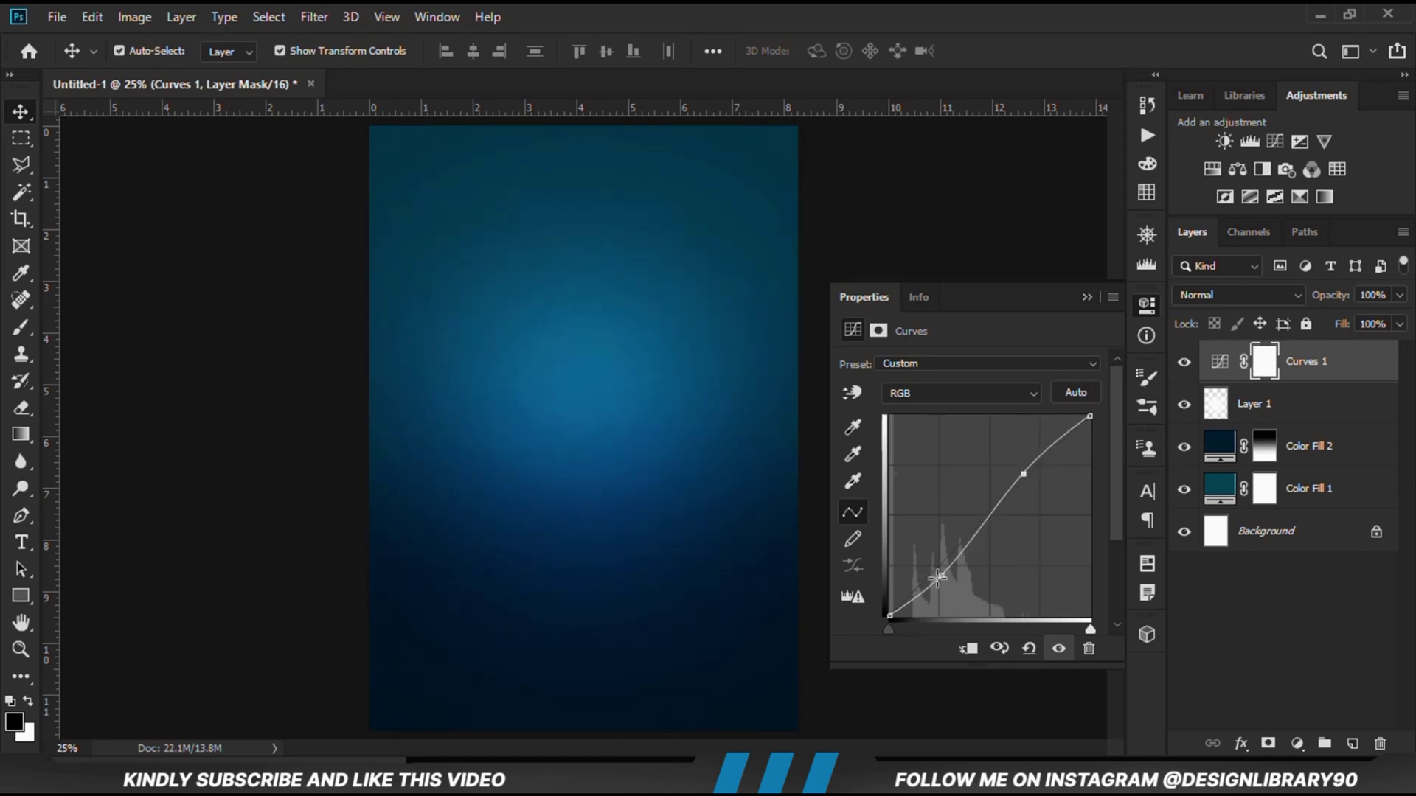
drag(940, 575, 935, 577)
click(1087, 297)
click(1183, 361)
click(1184, 361)
click(948, 493)
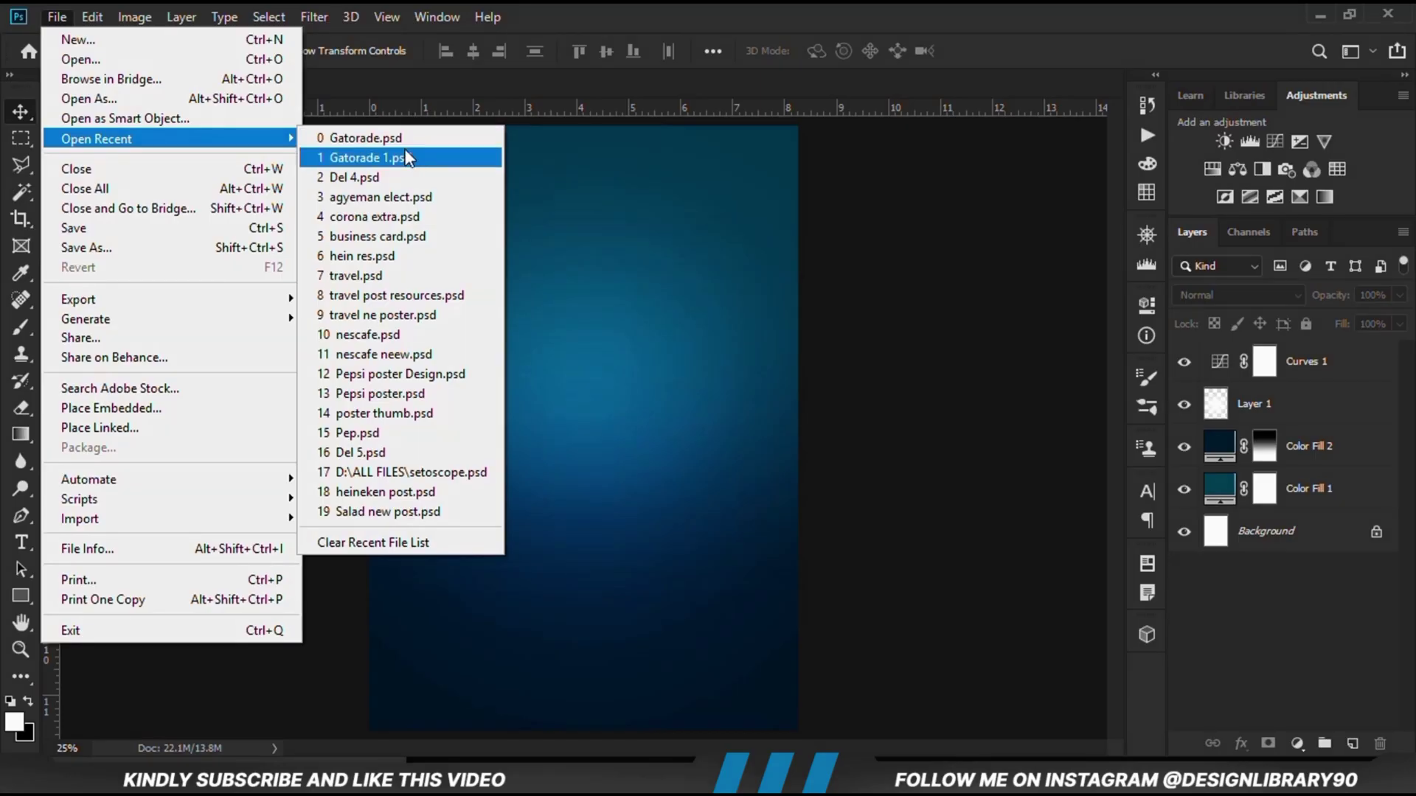
Step: Open Gatorade 1.psd, copy its gatorade bottles layer into the Untitled-1 poster and place the bottles in the centre
click(398, 147)
drag(664, 413, 622, 387)
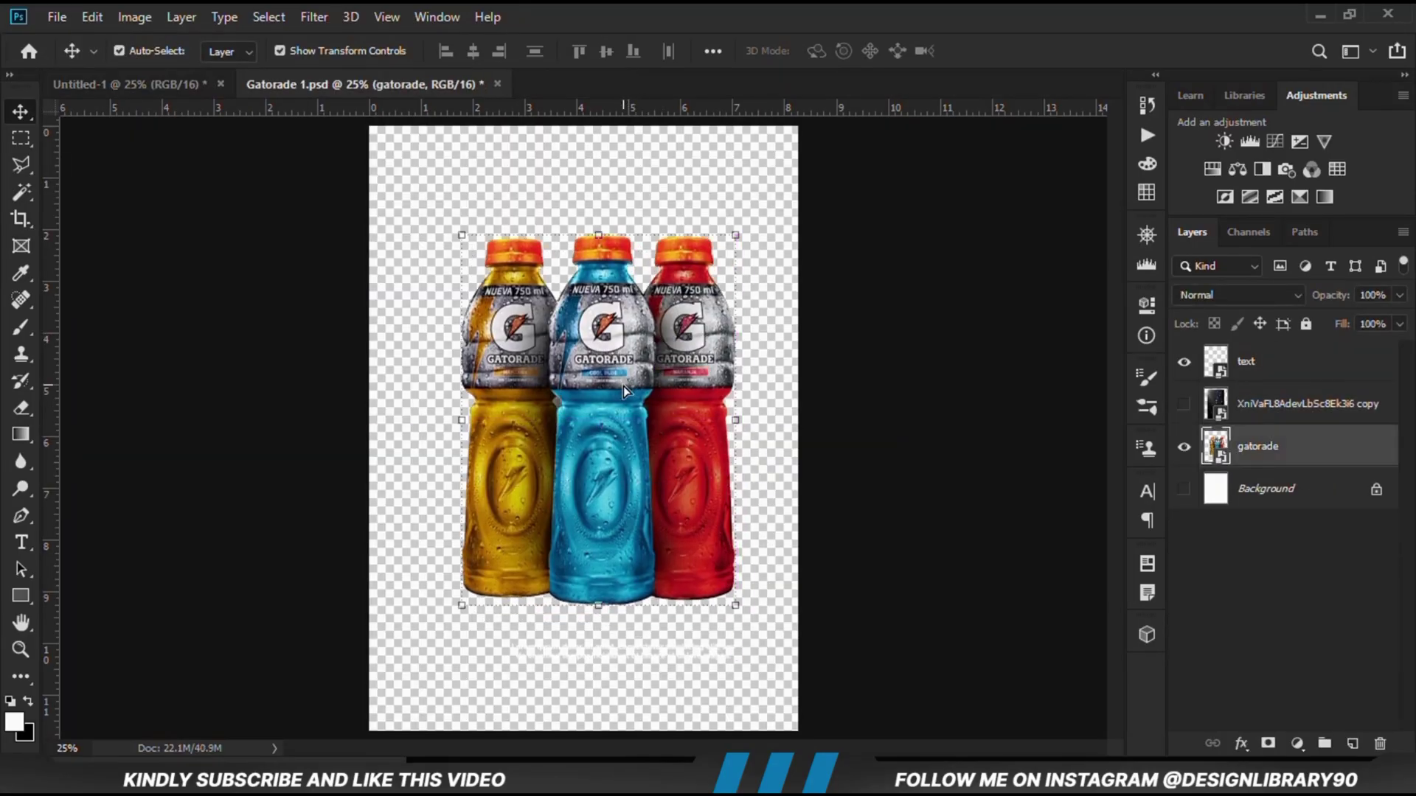
key(ctrl+c)
click(120, 86)
key(ctrl+v)
drag(609, 419, 598, 441)
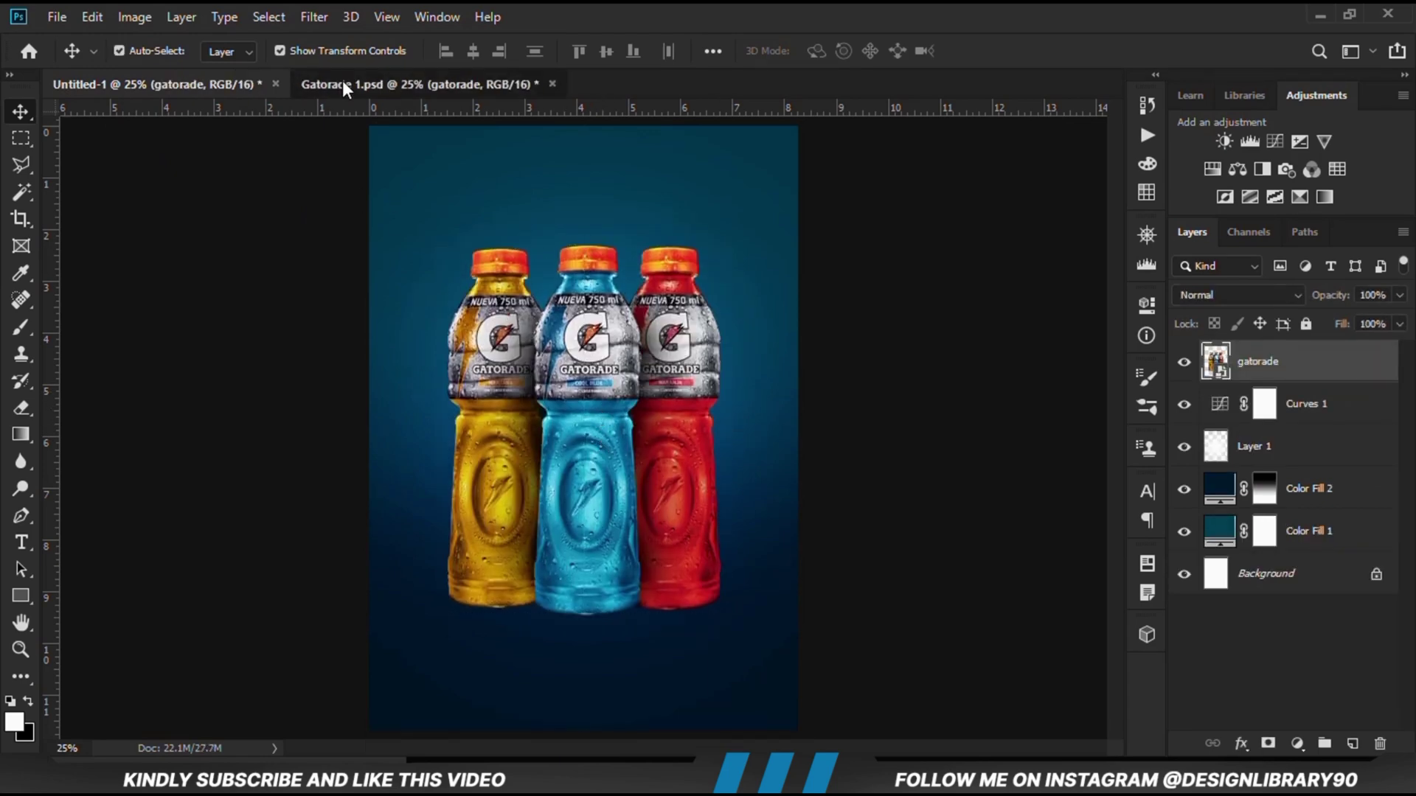
Step: Copy the text layer with the lorem ipsum lines from Gatorade 1.psd into the Untitled-1 poster
click(342, 81)
click(272, 490)
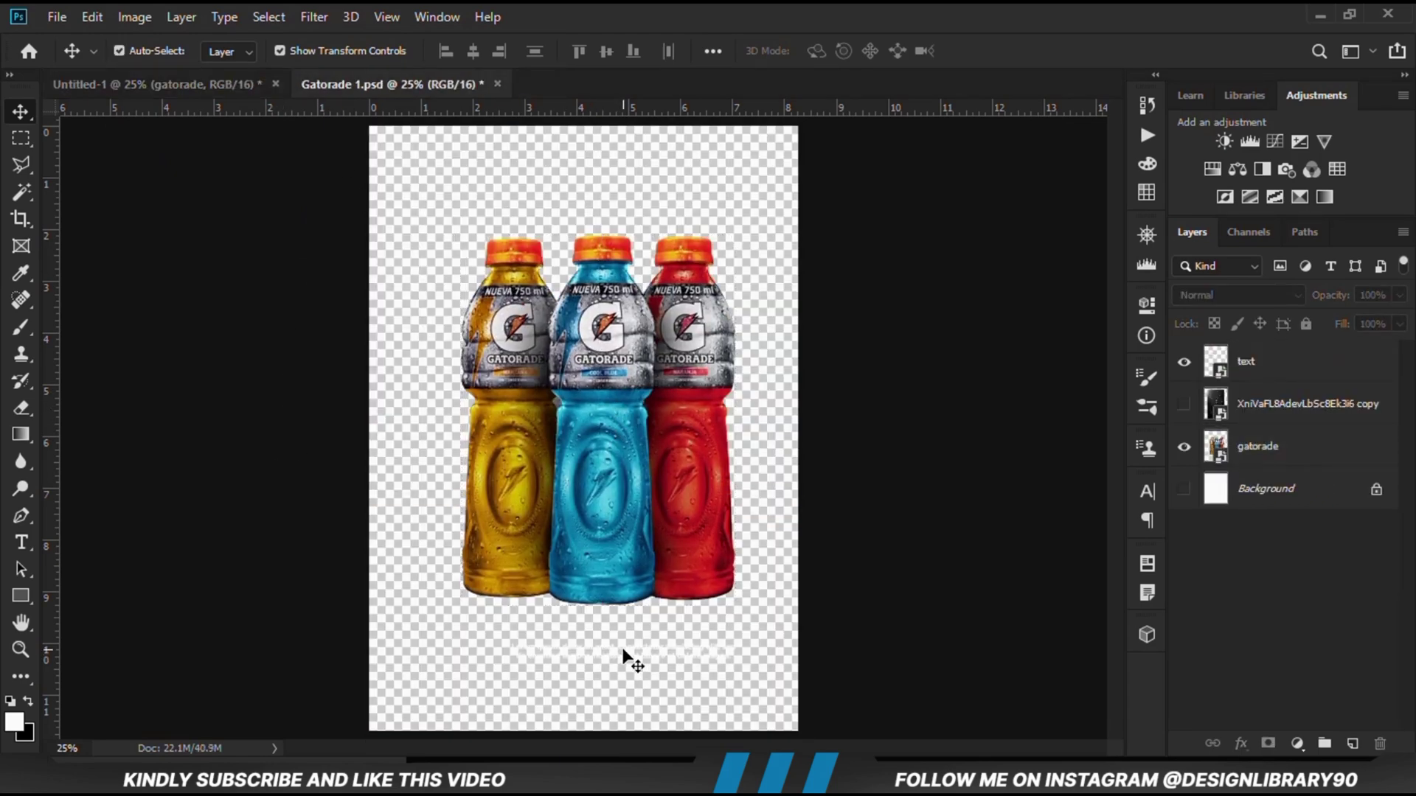
click(673, 654)
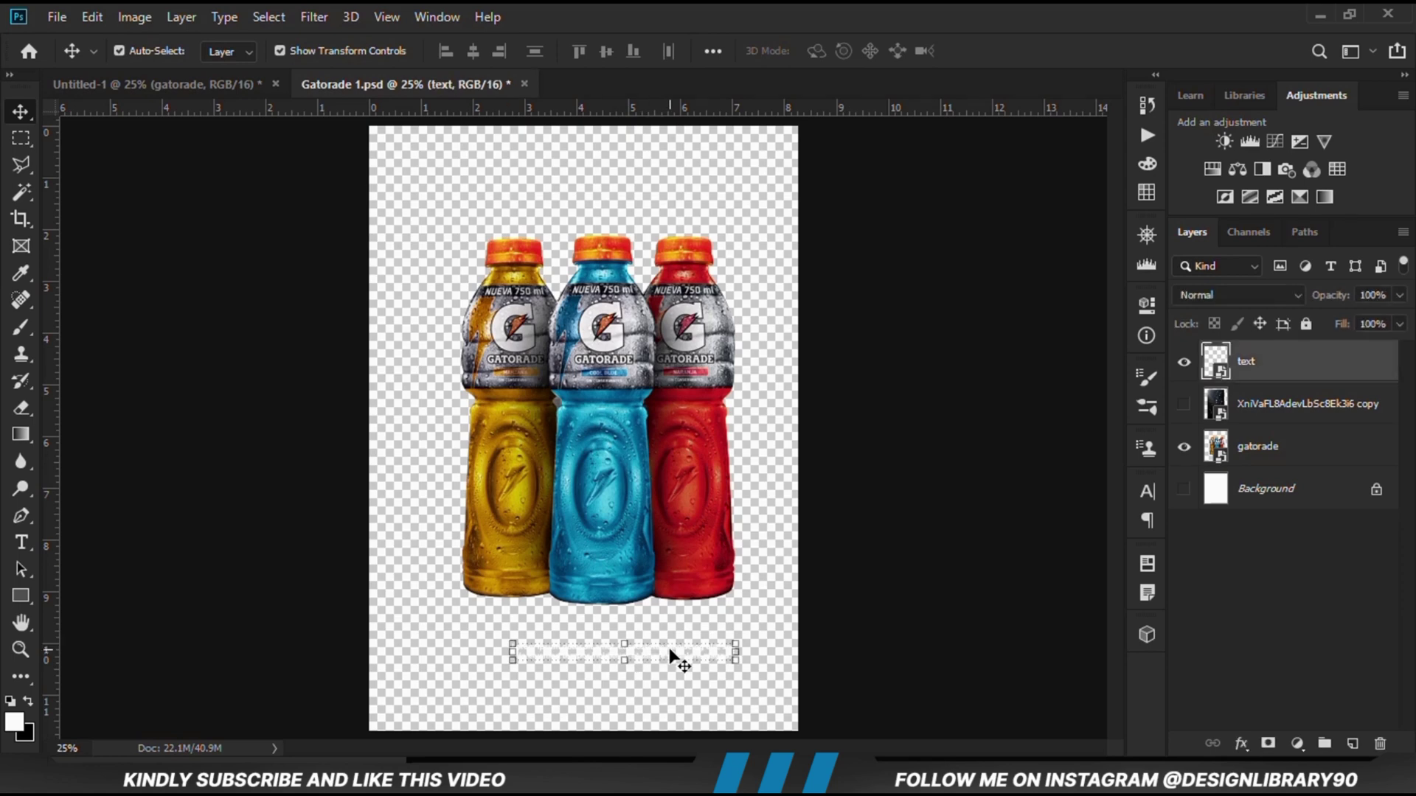
click(125, 84)
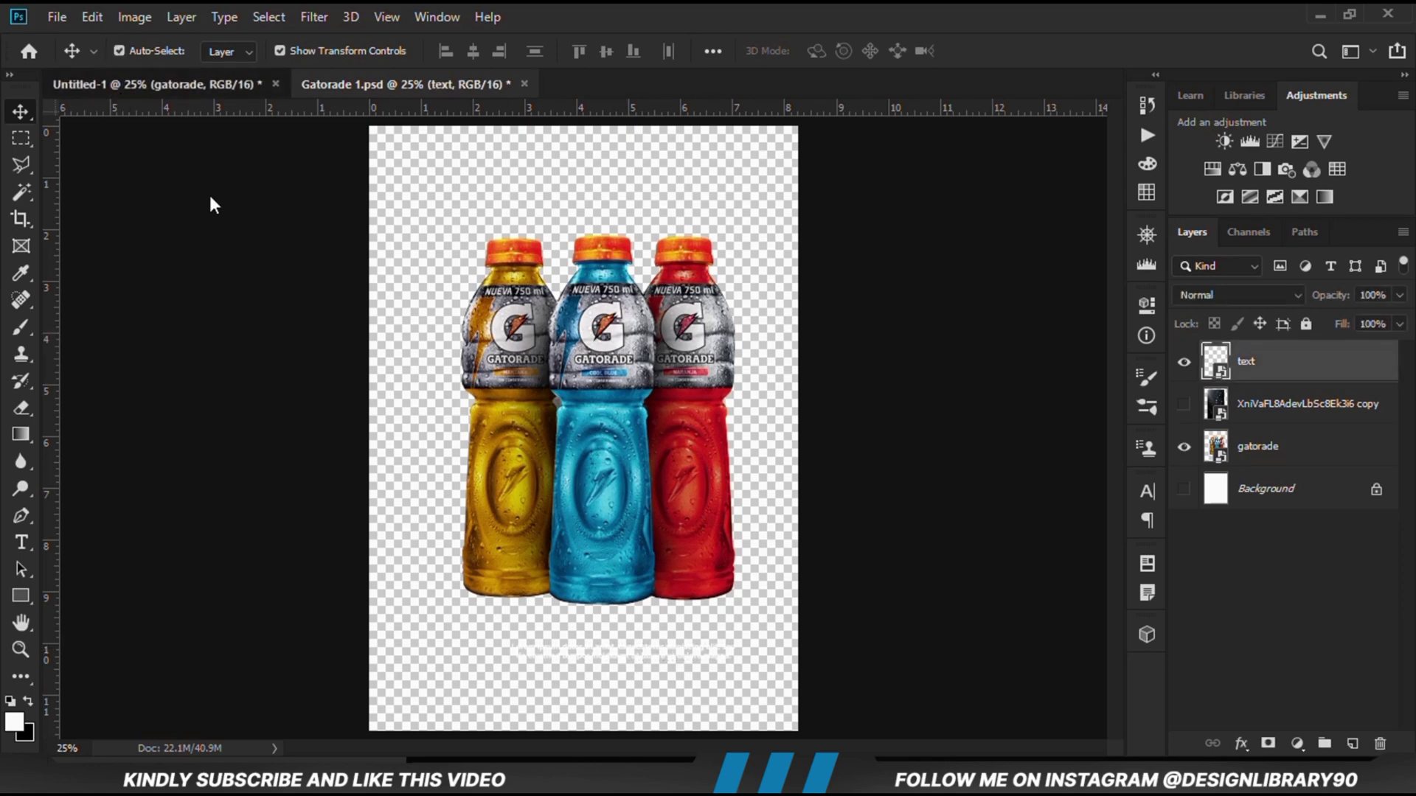
drag(606, 612, 590, 542)
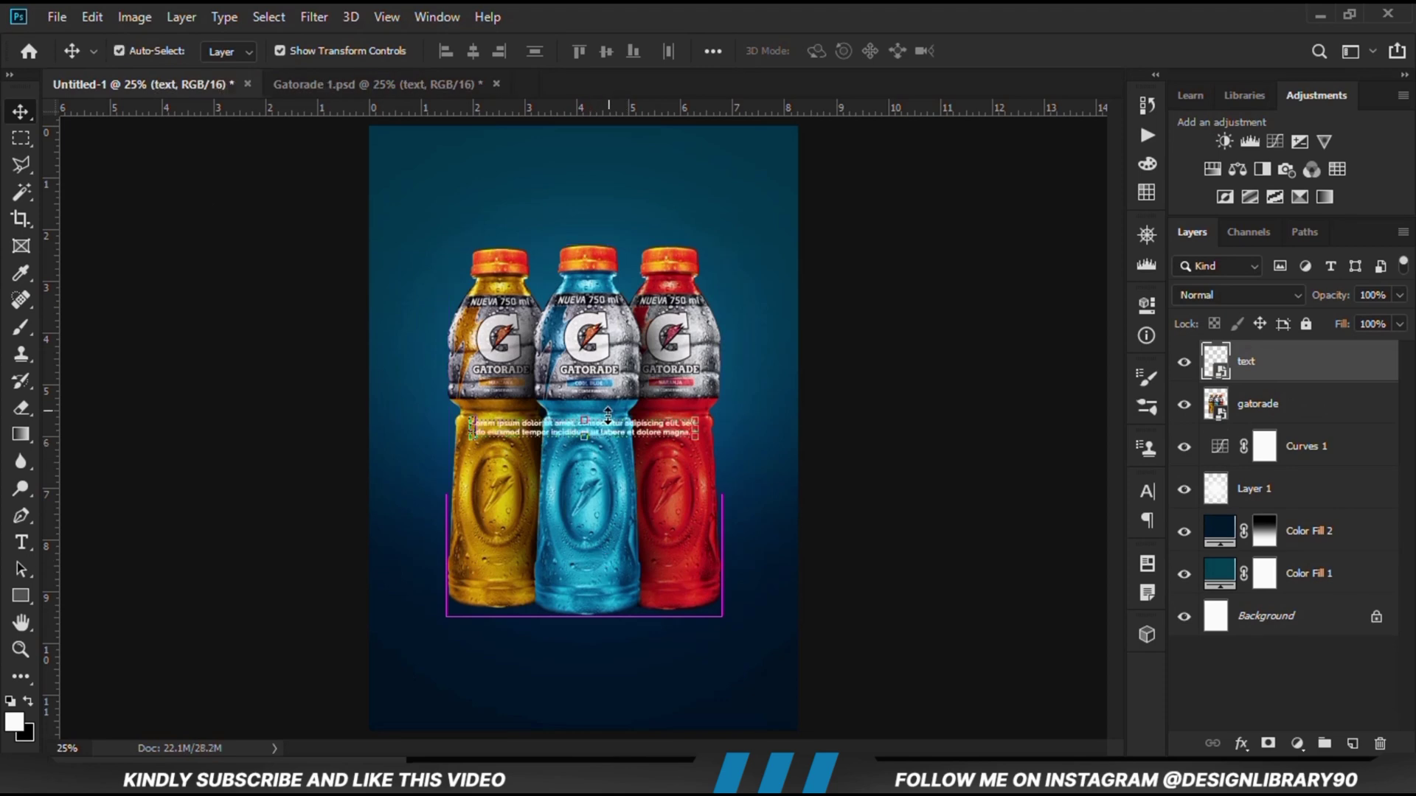
Step: Move the lorem ipsum text below the bottles, near the poster's lower edge, and nudge it up to leave a margin
key(ctrl+t)
drag(619, 436, 626, 706)
key(Return)
key(shift+Up)
key(shift+Up)
key(shift+Up)
key(shift+Up)
key(shift+Up)
key(shift+Up)
key(shift+Up)
key(shift+Up)
key(shift+Up)
key(shift+Up)
key(shift+Up)
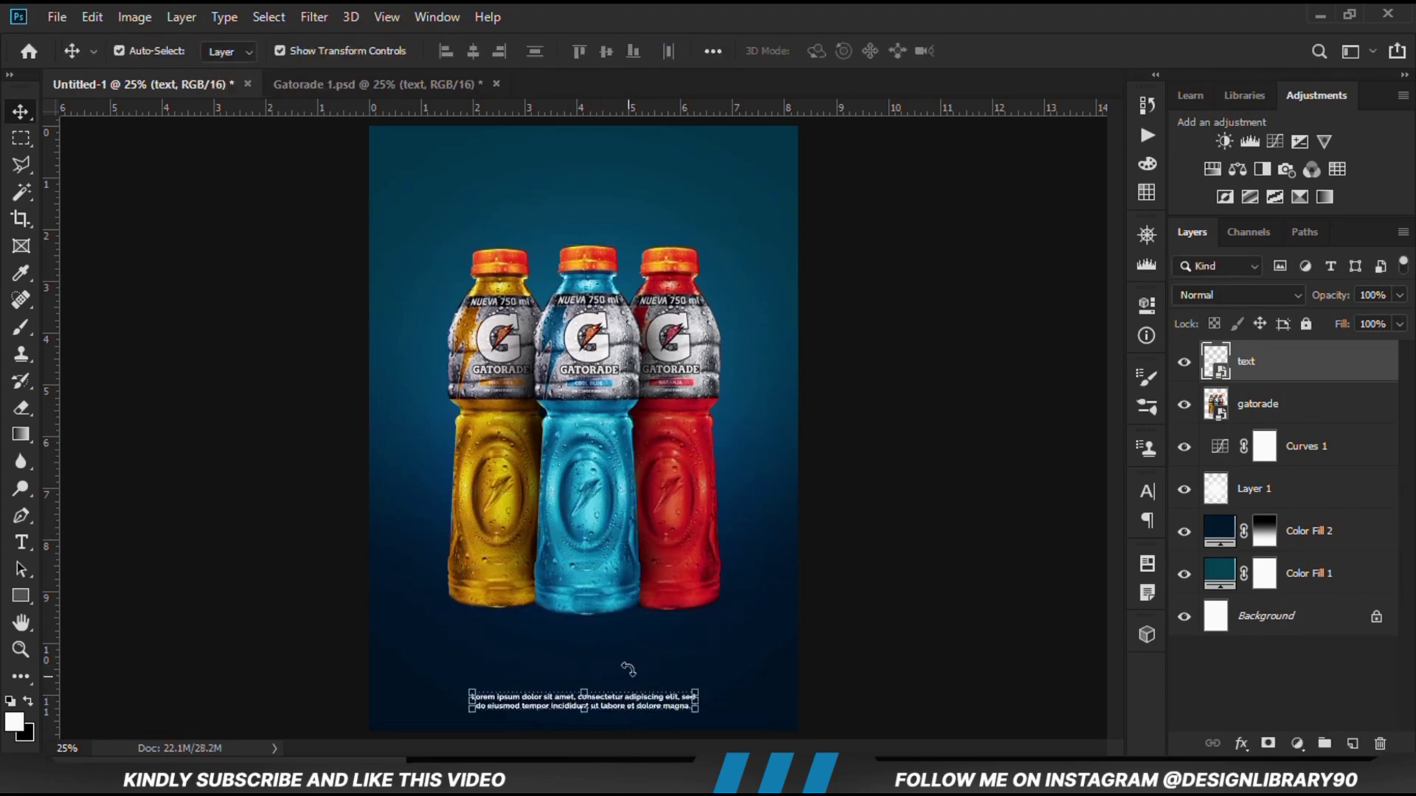
drag(866, 609, 867, 617)
Step: Nudge the gatorade bottles slightly upward to leave more space above the text
click(617, 546)
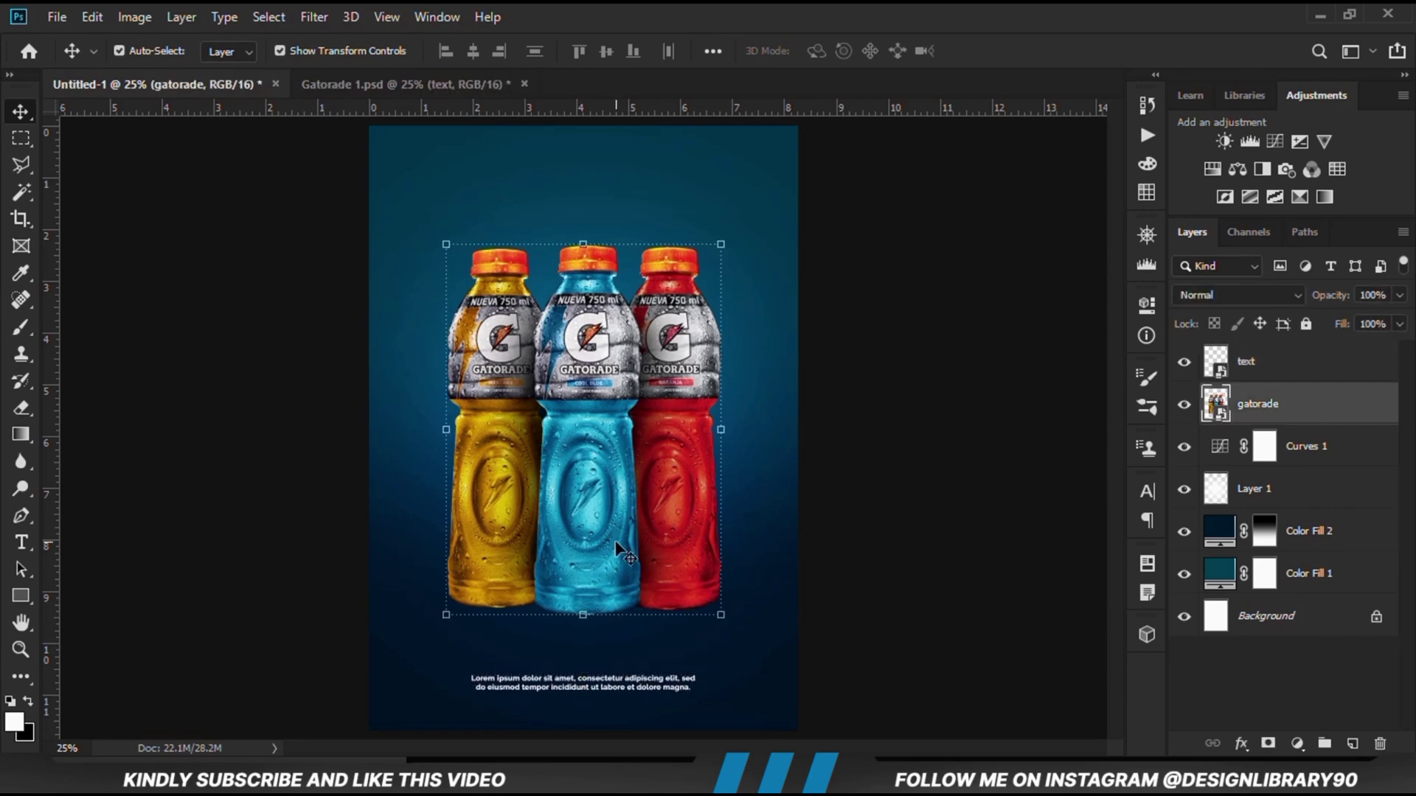
key(shift+Up)
key(shift+Up)
key(shift+Up)
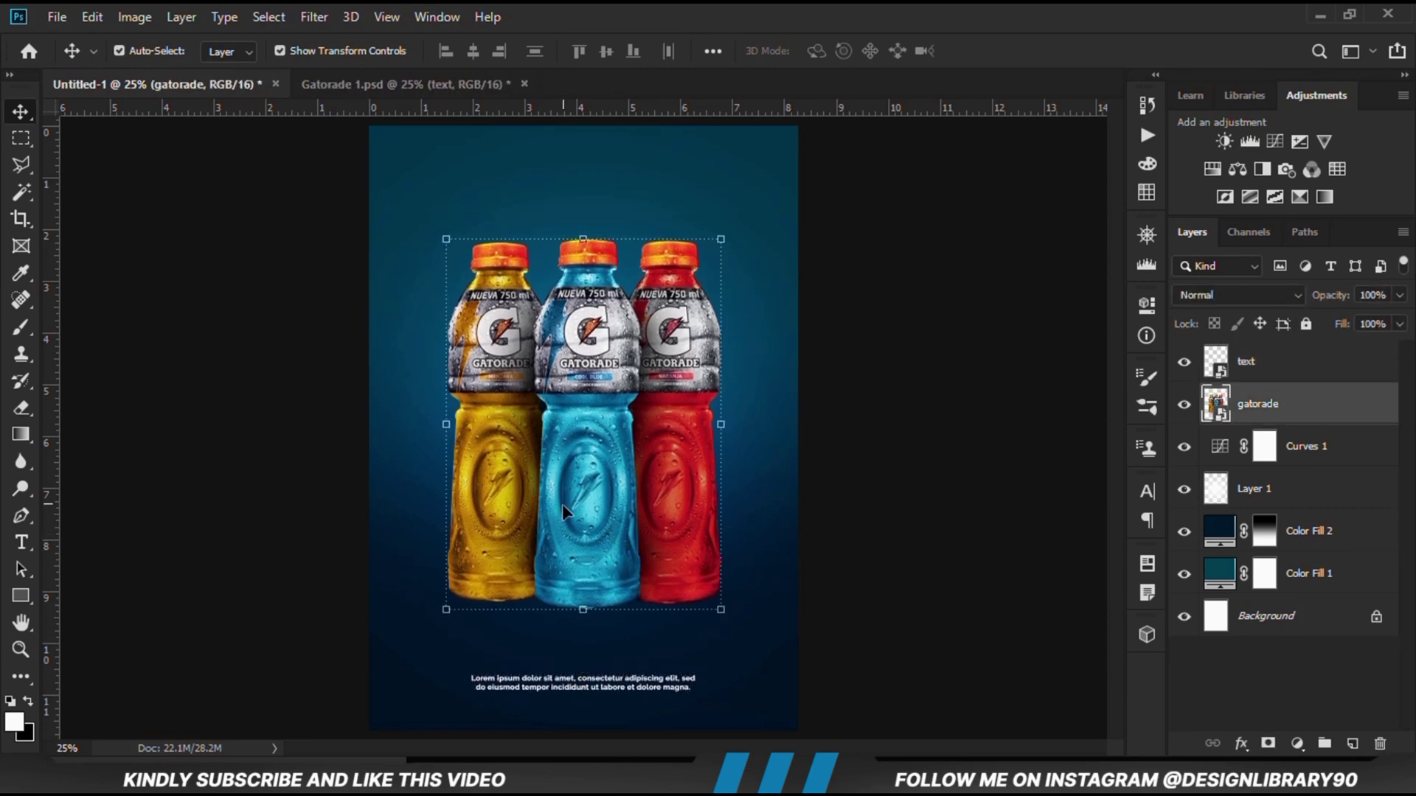
key(shift+Up)
key(shift+Up)
key(shift+Up)
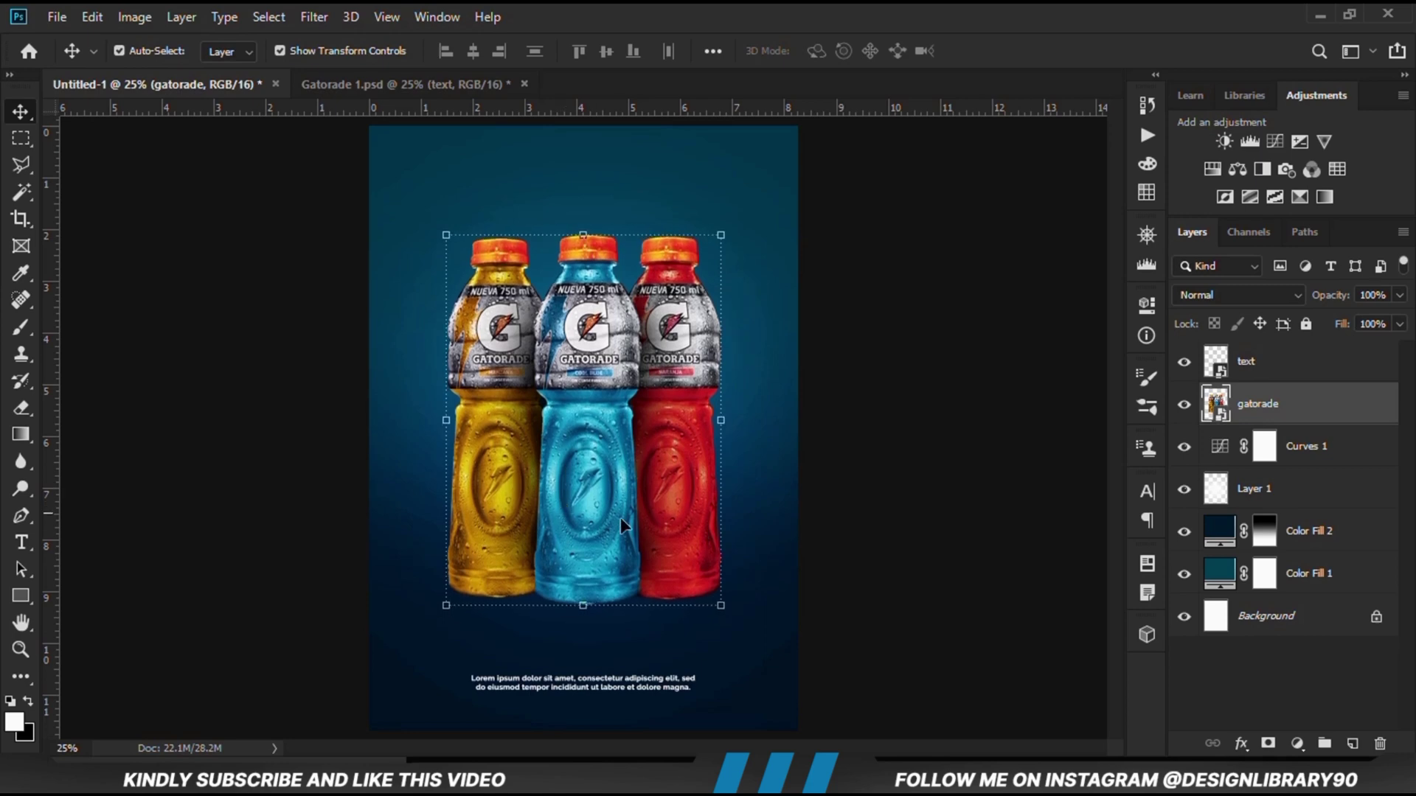
key(shift+Down)
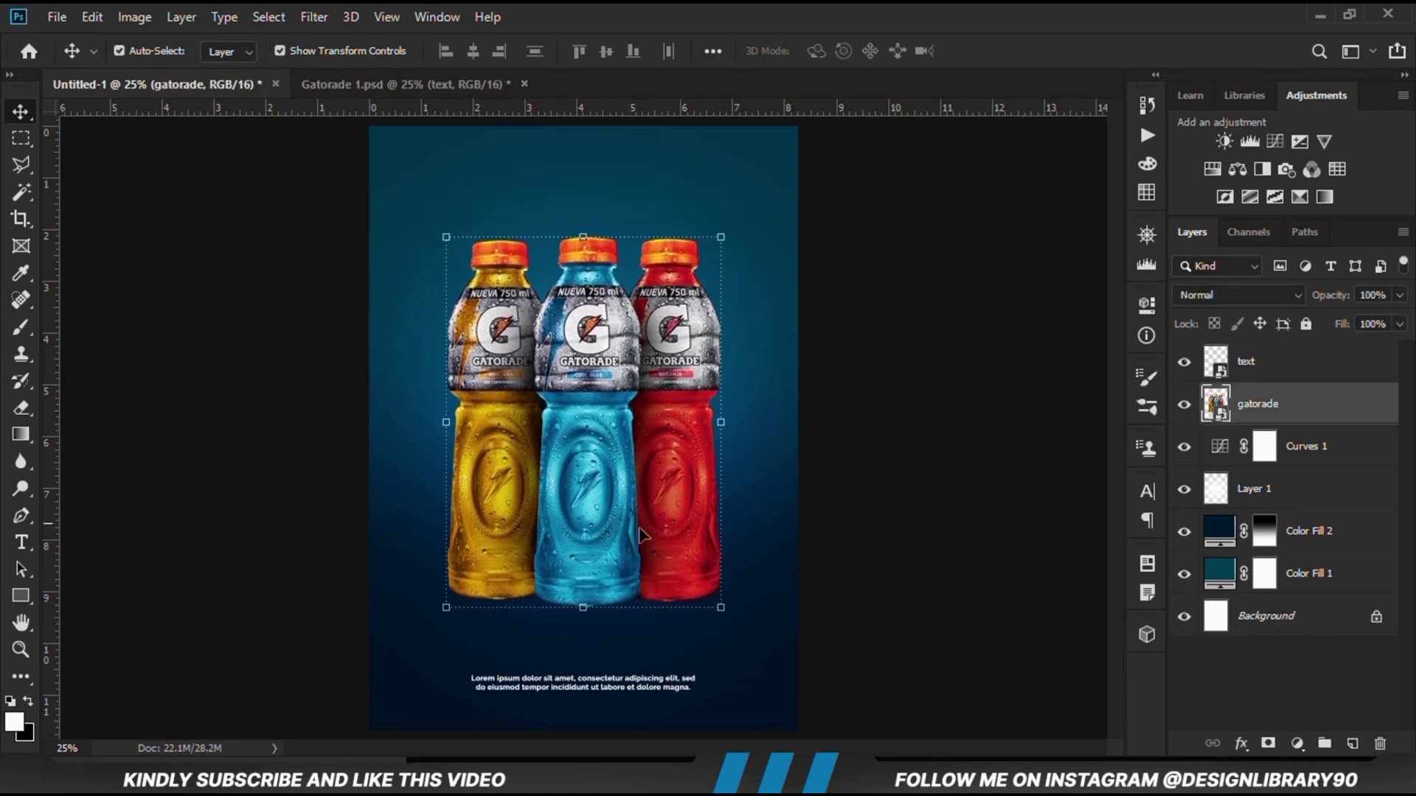
Step: Identify the Overlay glow layer, Layer 1, by hiding and showing it, and lock it completely
click(688, 632)
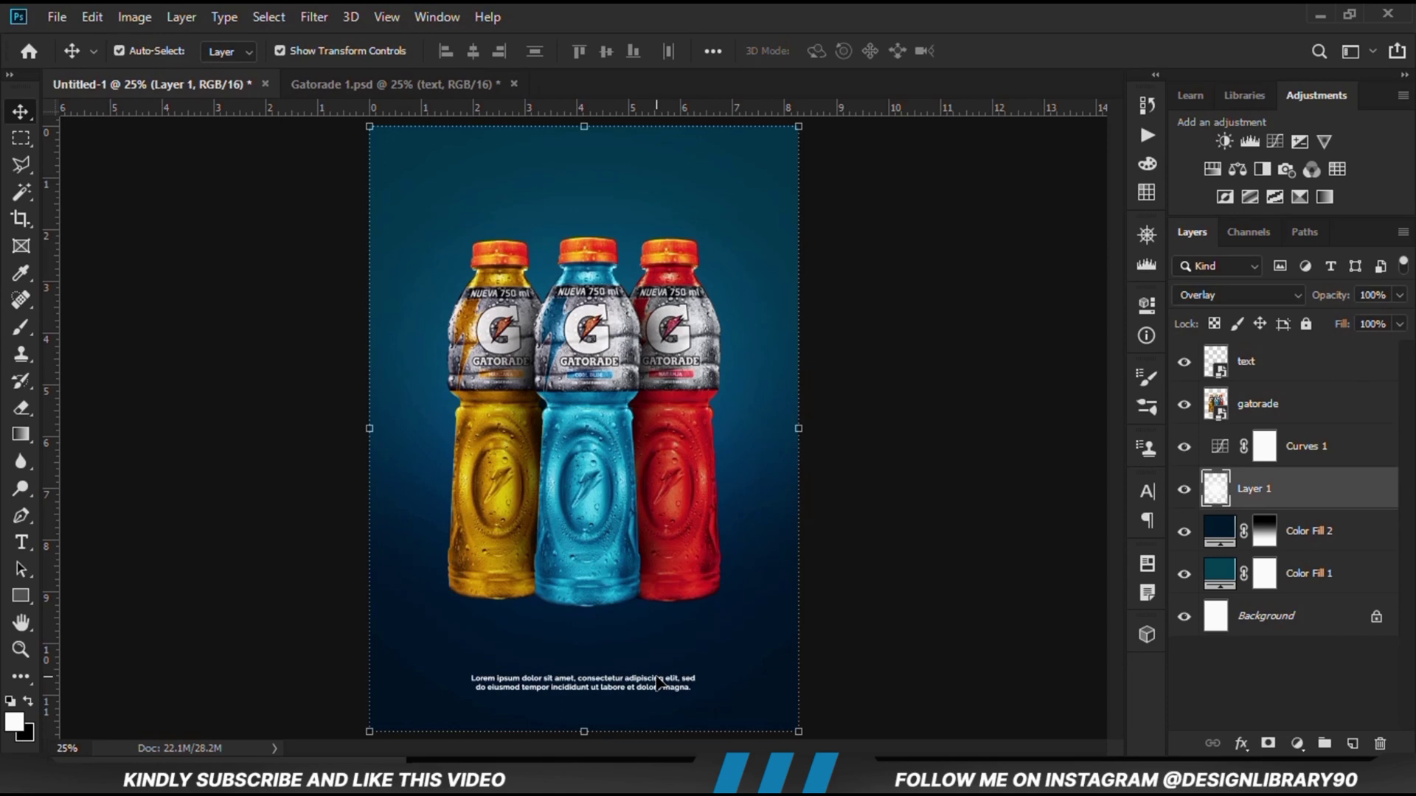
click(1183, 489)
click(1183, 490)
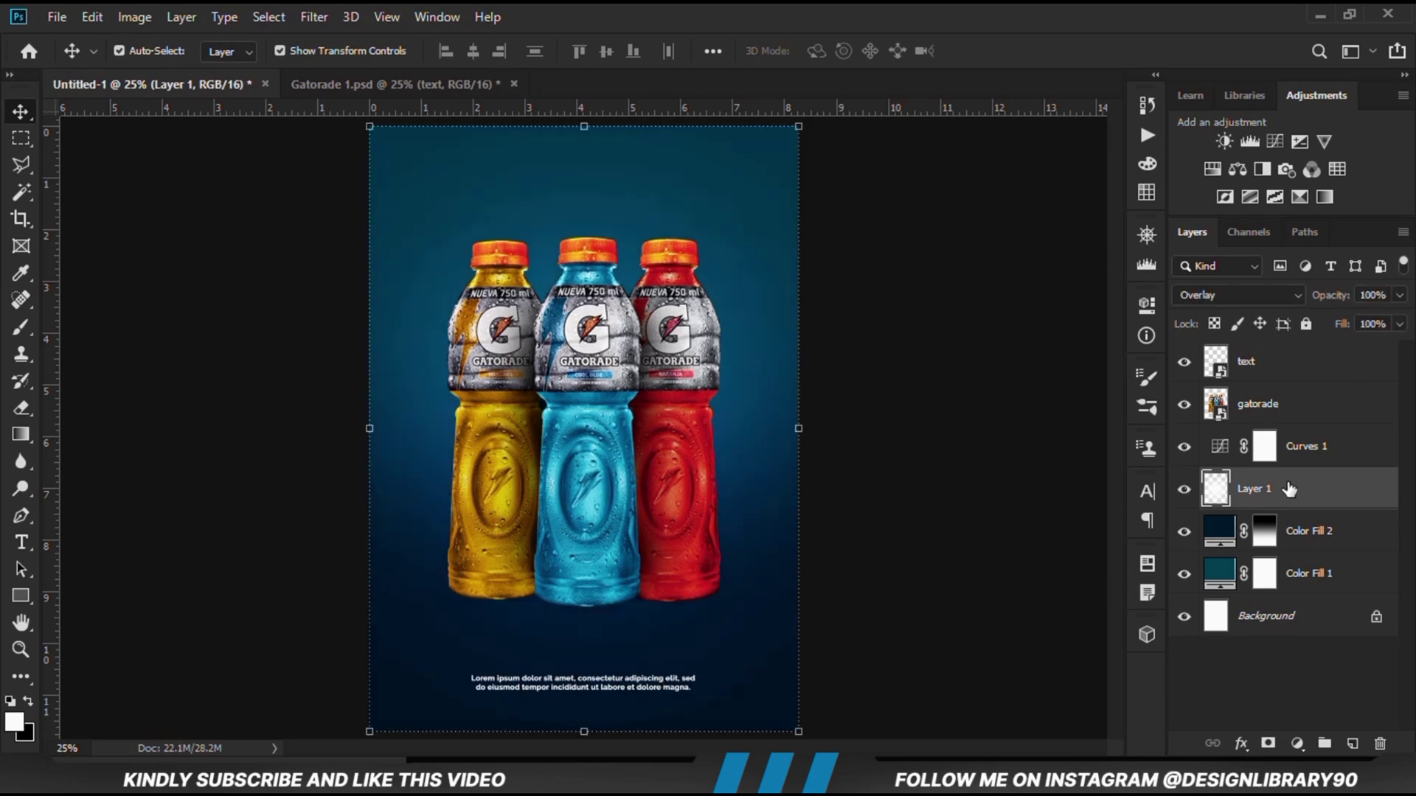
click(1306, 323)
Step: Fine-tune the spacing by nudging the lorem ipsum text slightly up and the gatorade bottles slightly down
click(647, 684)
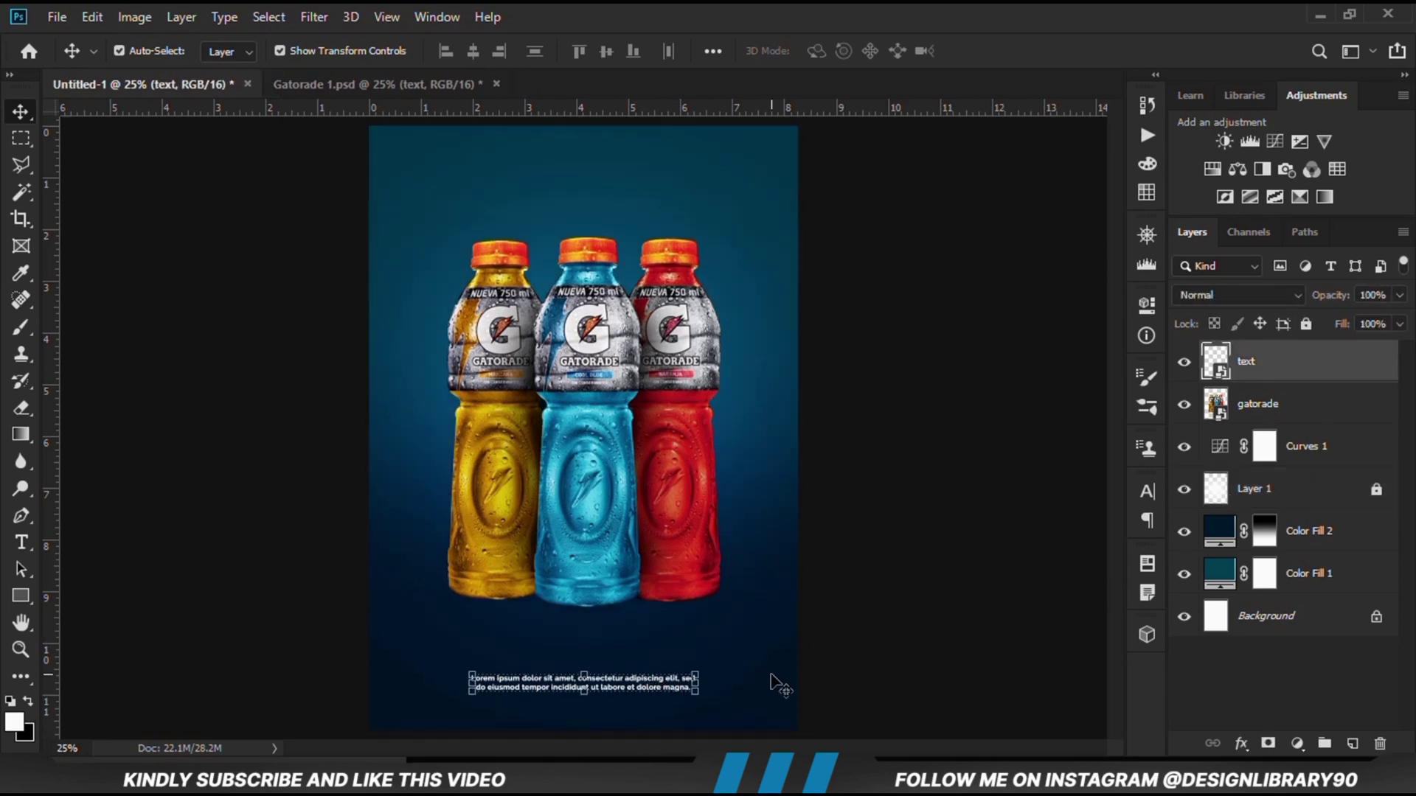
key(Up)
key(Up)
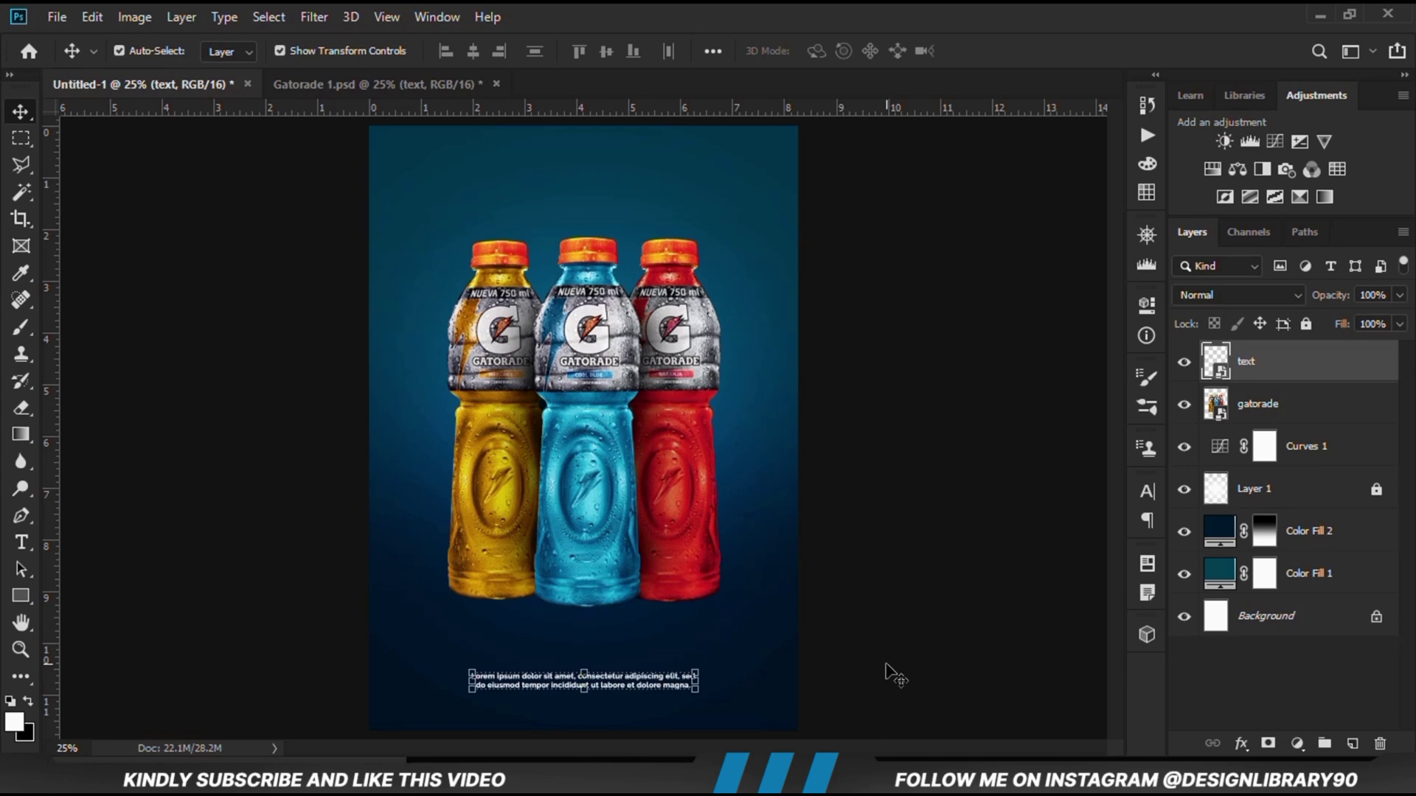
click(609, 540)
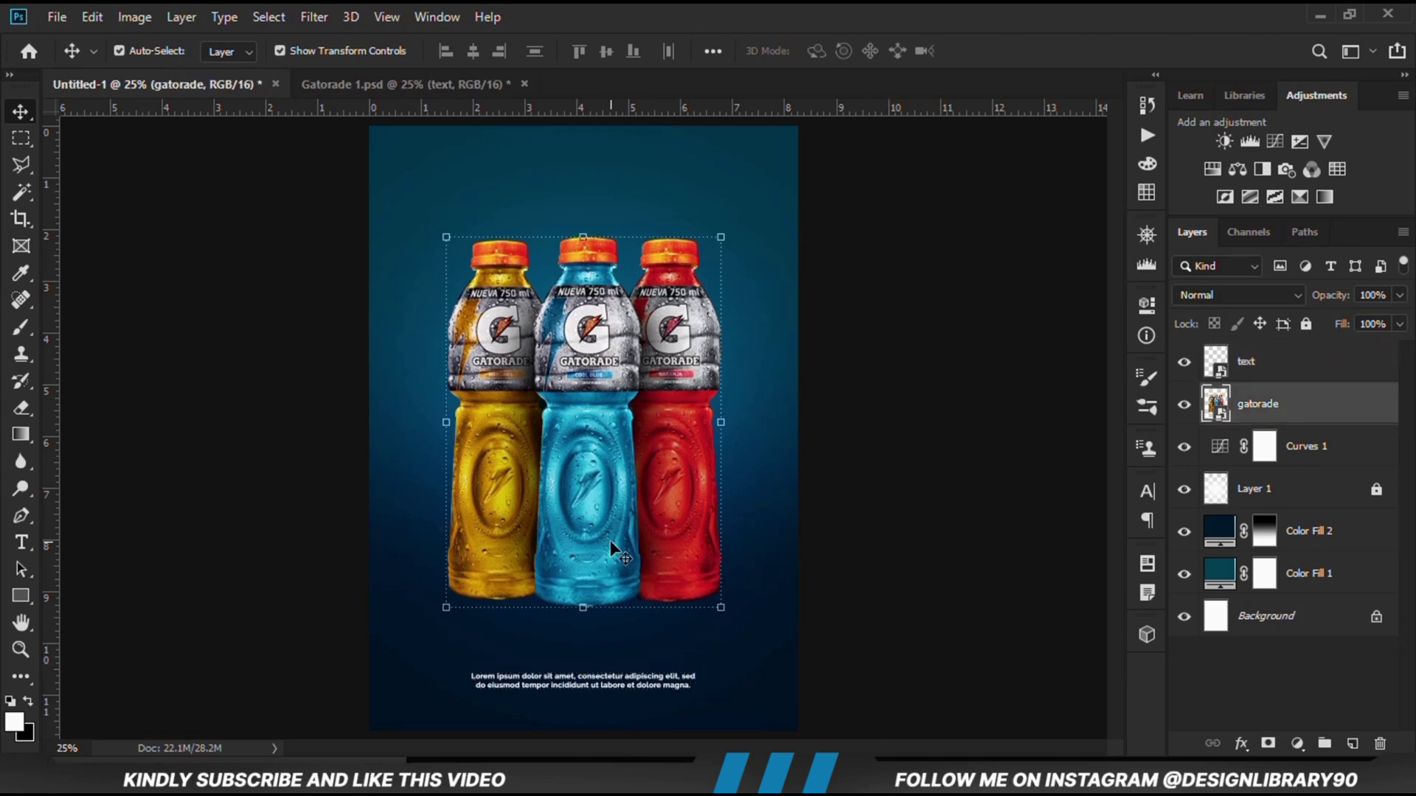
key(Down)
key(Down)
click(893, 635)
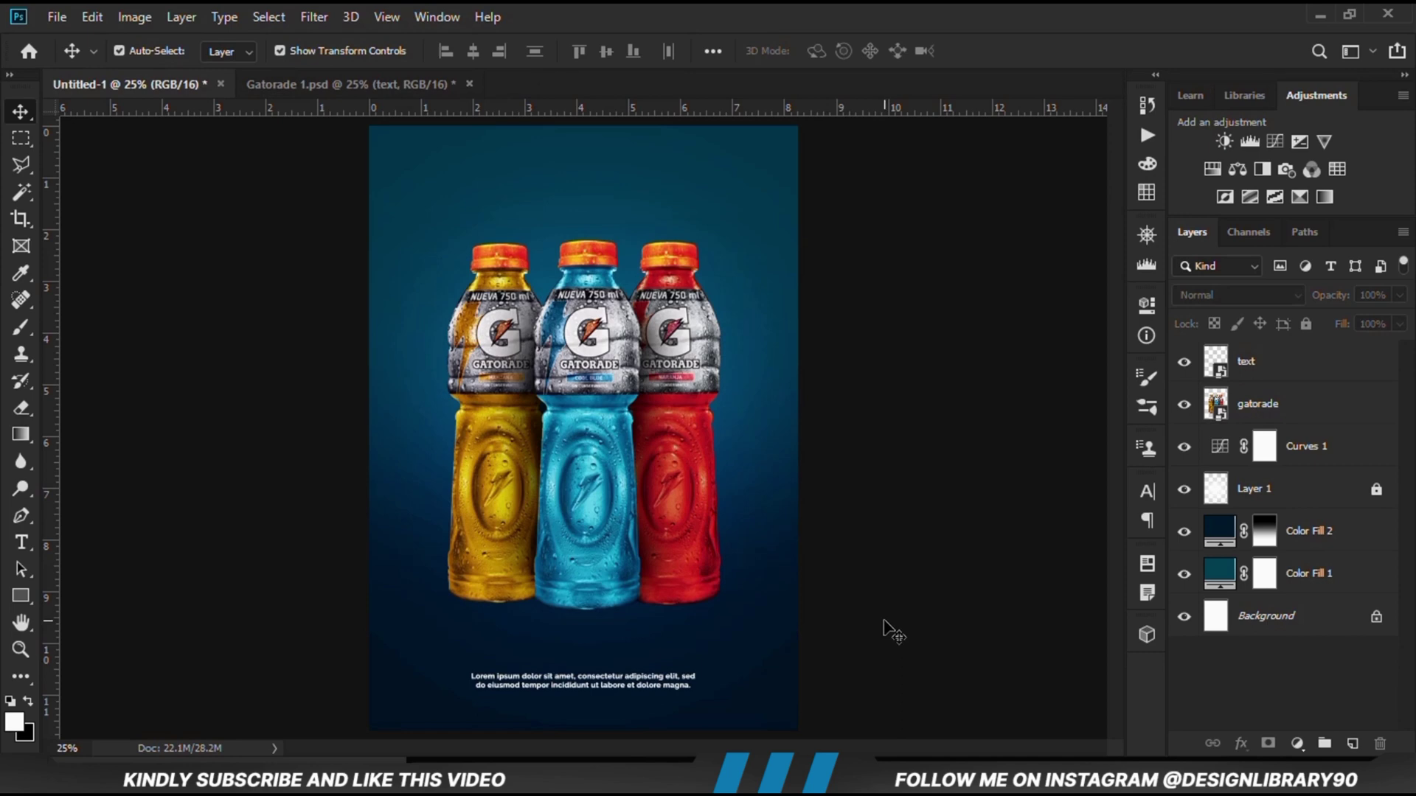
Step: Draw a white rectangle shape of 314 x 1026 px from the poster's top edge down over the yellow bottle's label
scroll(657, 617, down, 1)
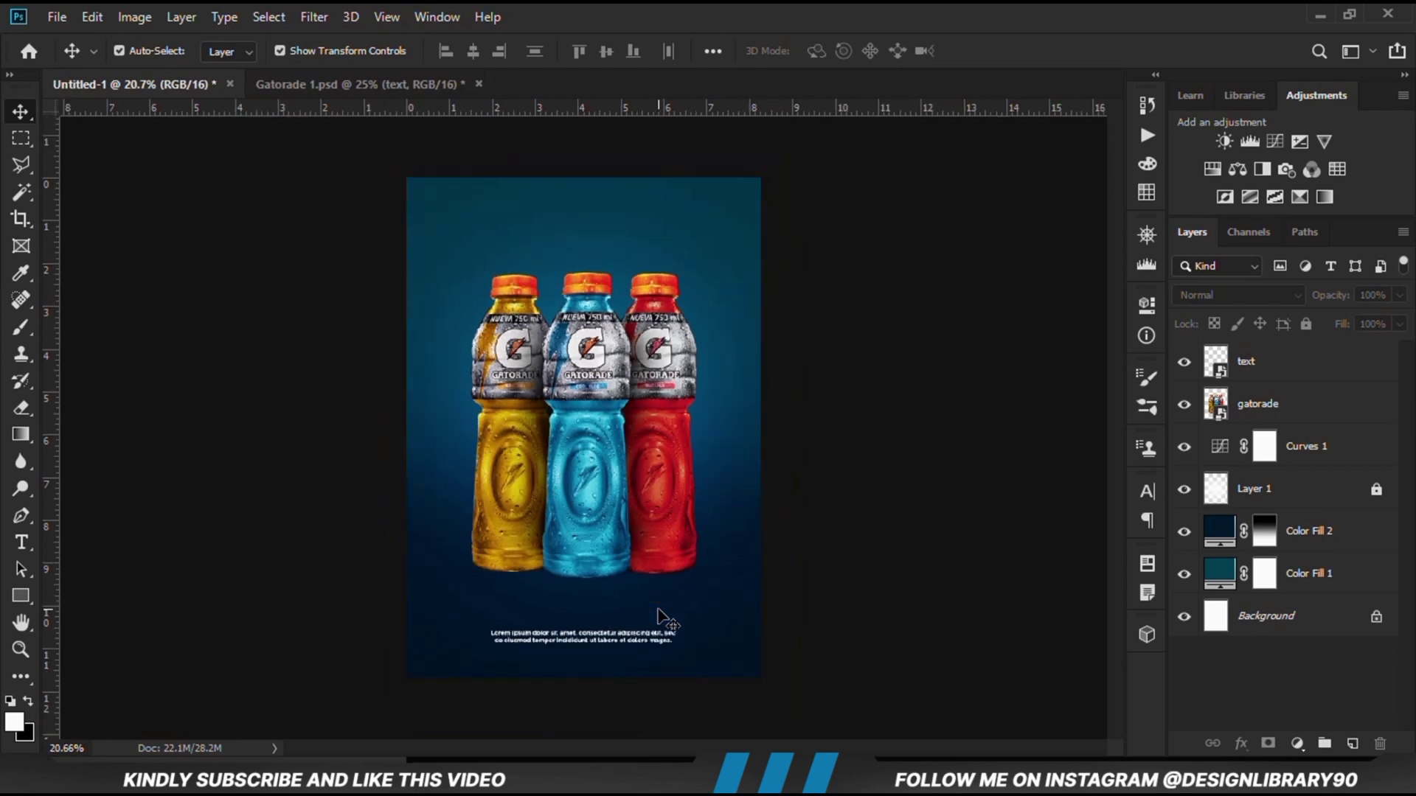
scroll(657, 616, up, 1)
scroll(657, 616, down, 1)
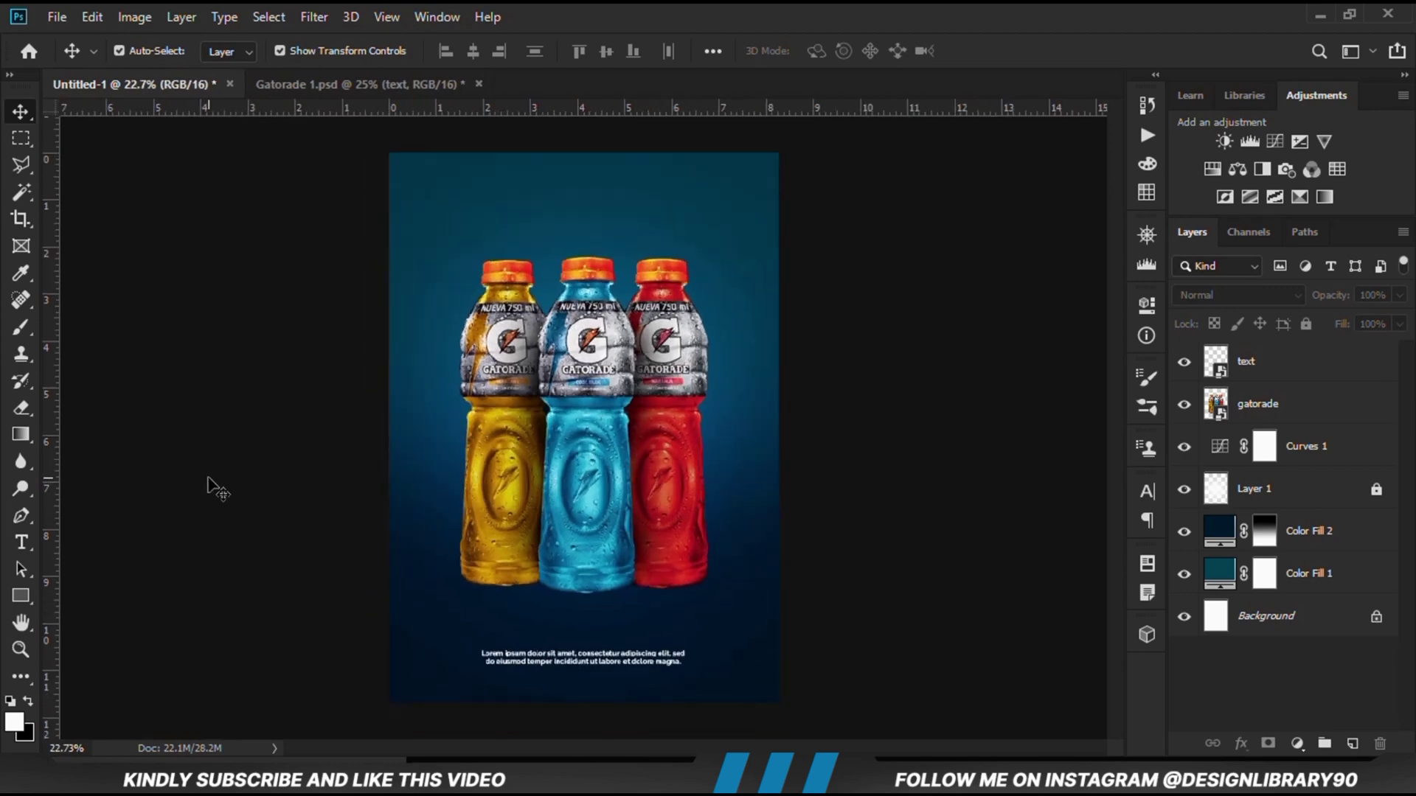
click(20, 596)
right_click(20, 596)
click(125, 595)
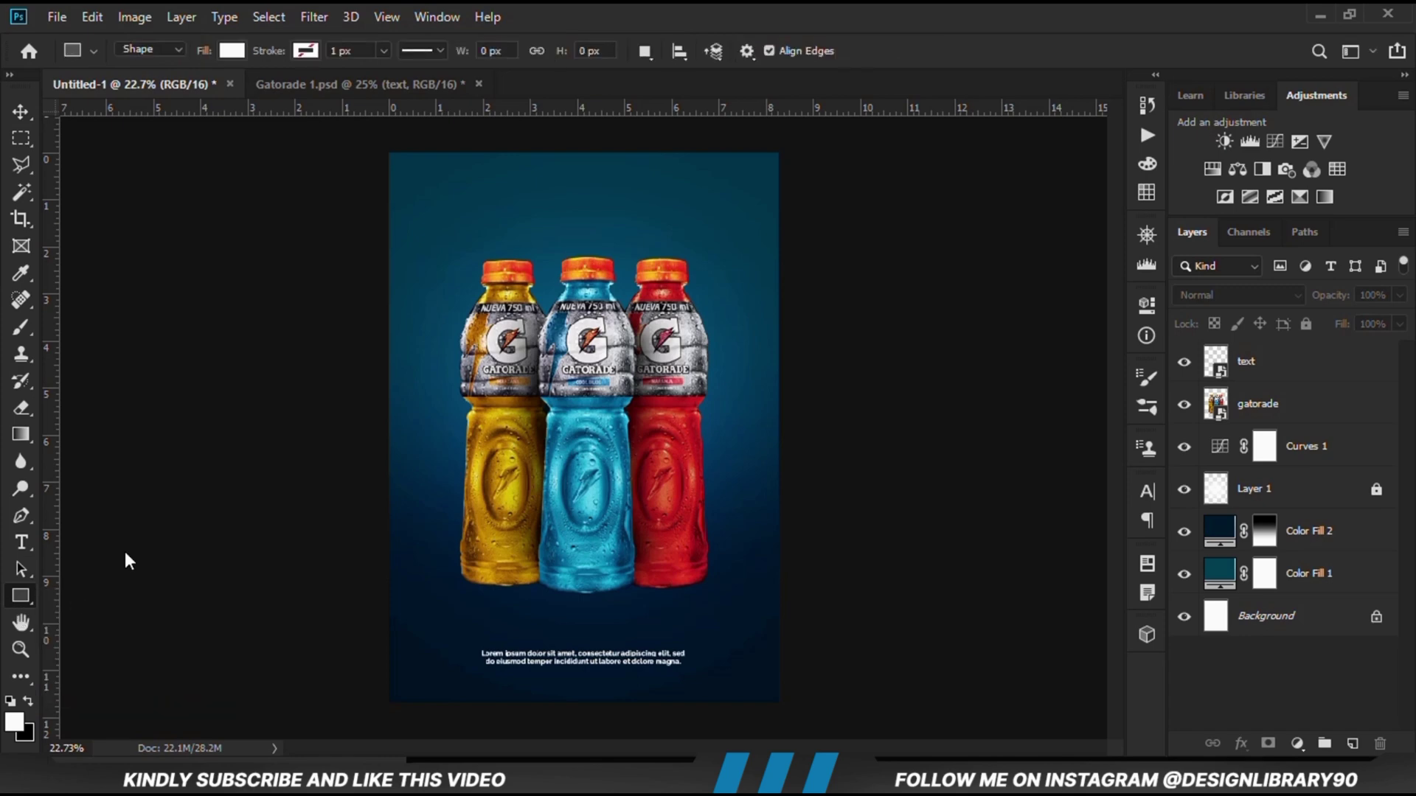
drag(472, 152, 546, 394)
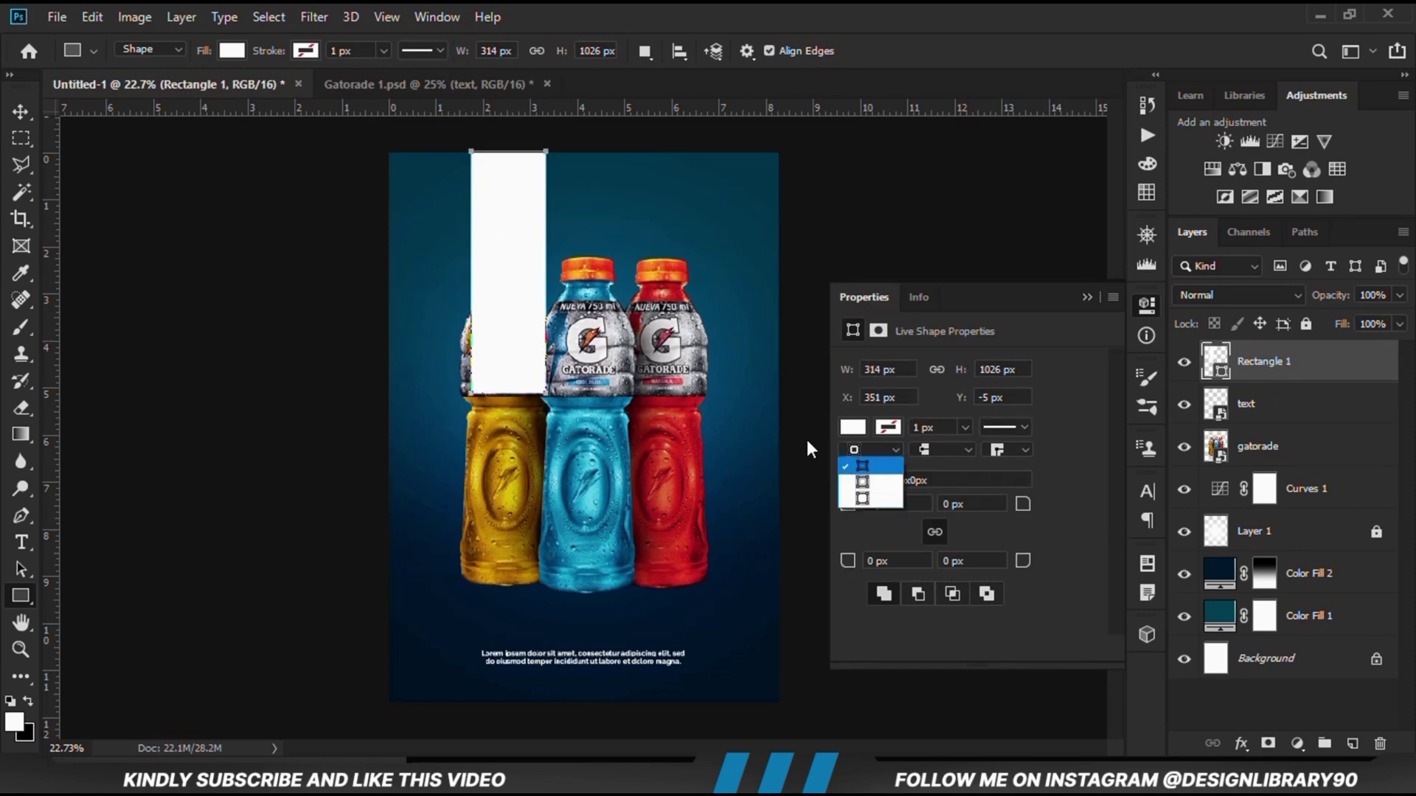
Step: Fill the rectangle above the yellow bottle with colour d09701, copied from the colour list in Notepad
click(850, 427)
click(1050, 469)
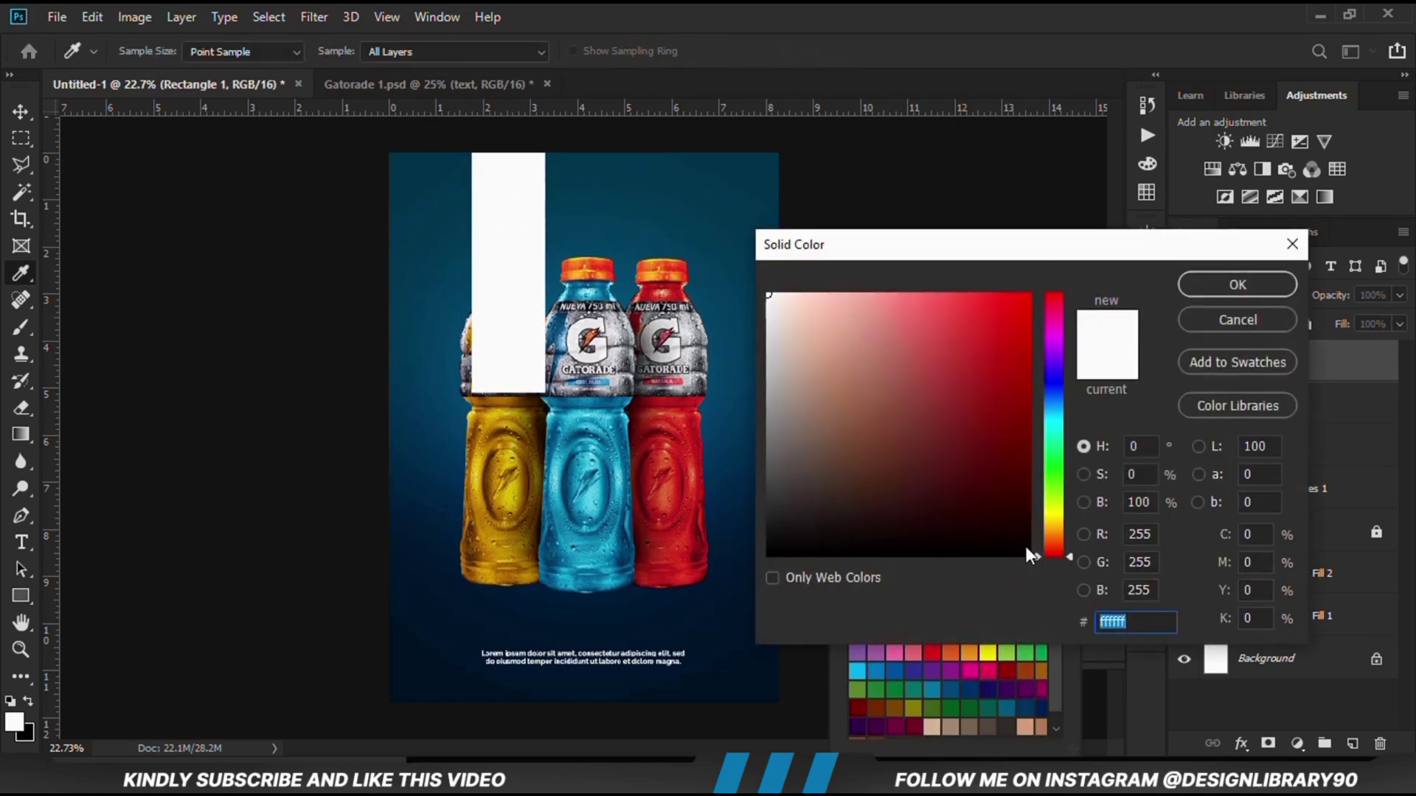
key(alt+Tab)
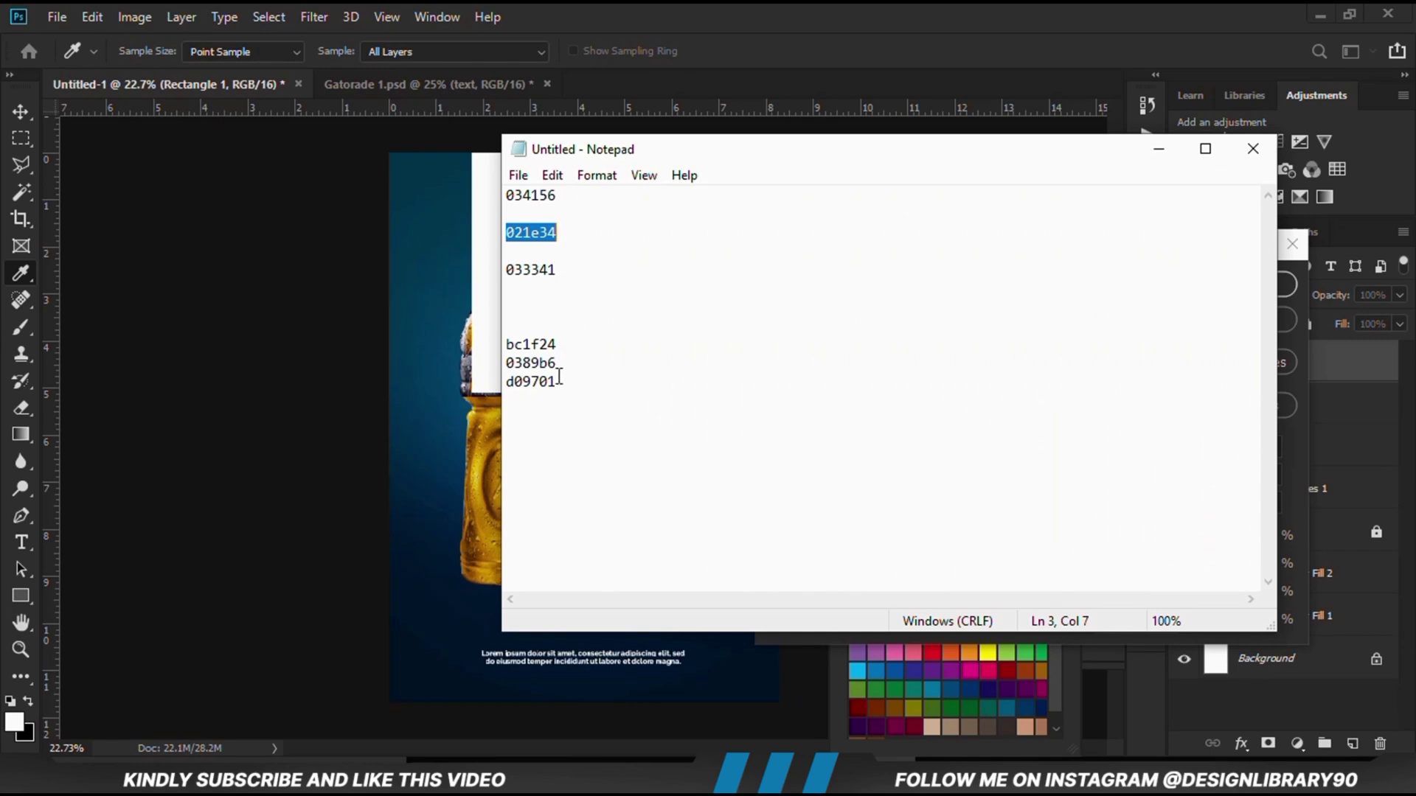
double_click(560, 382)
right_click(539, 393)
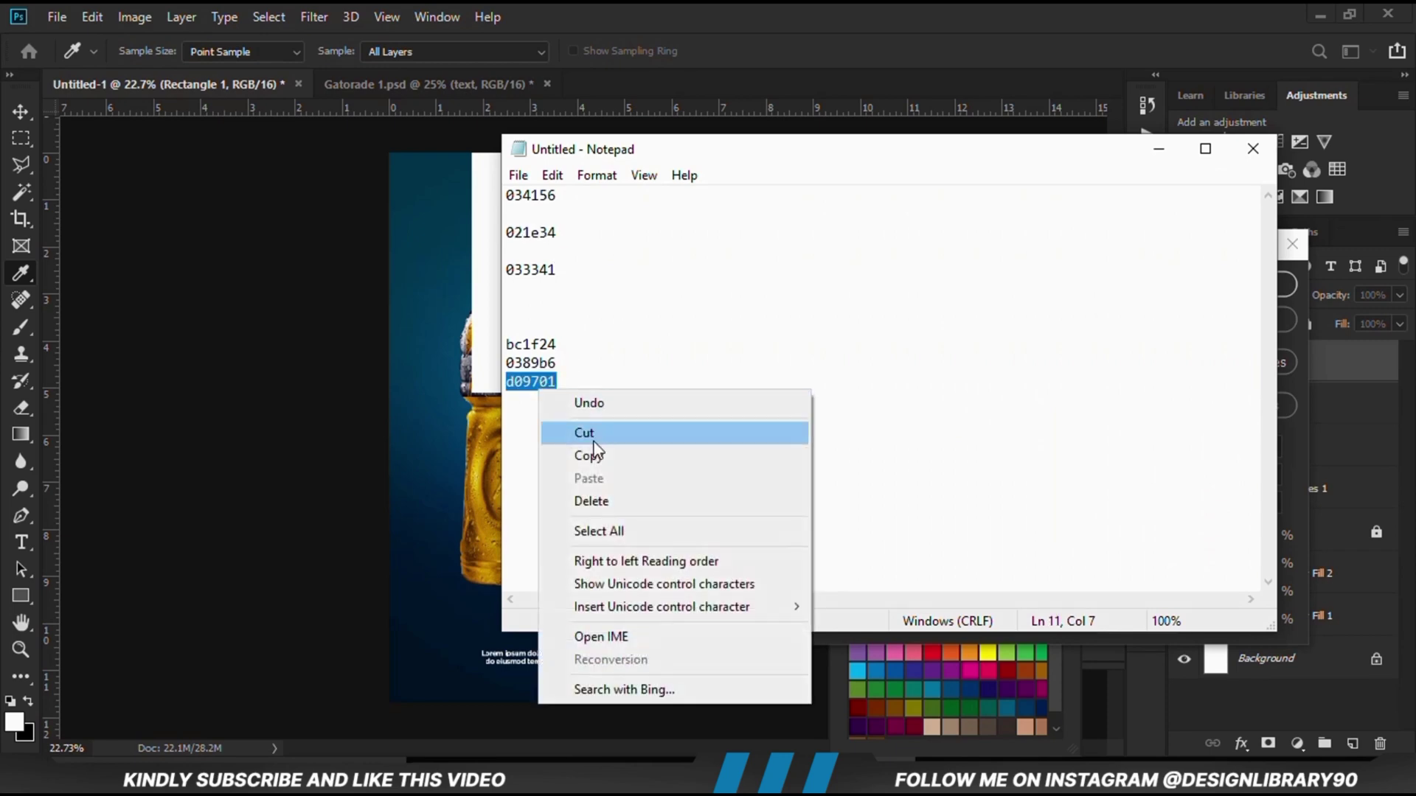
click(590, 455)
key(alt+Tab)
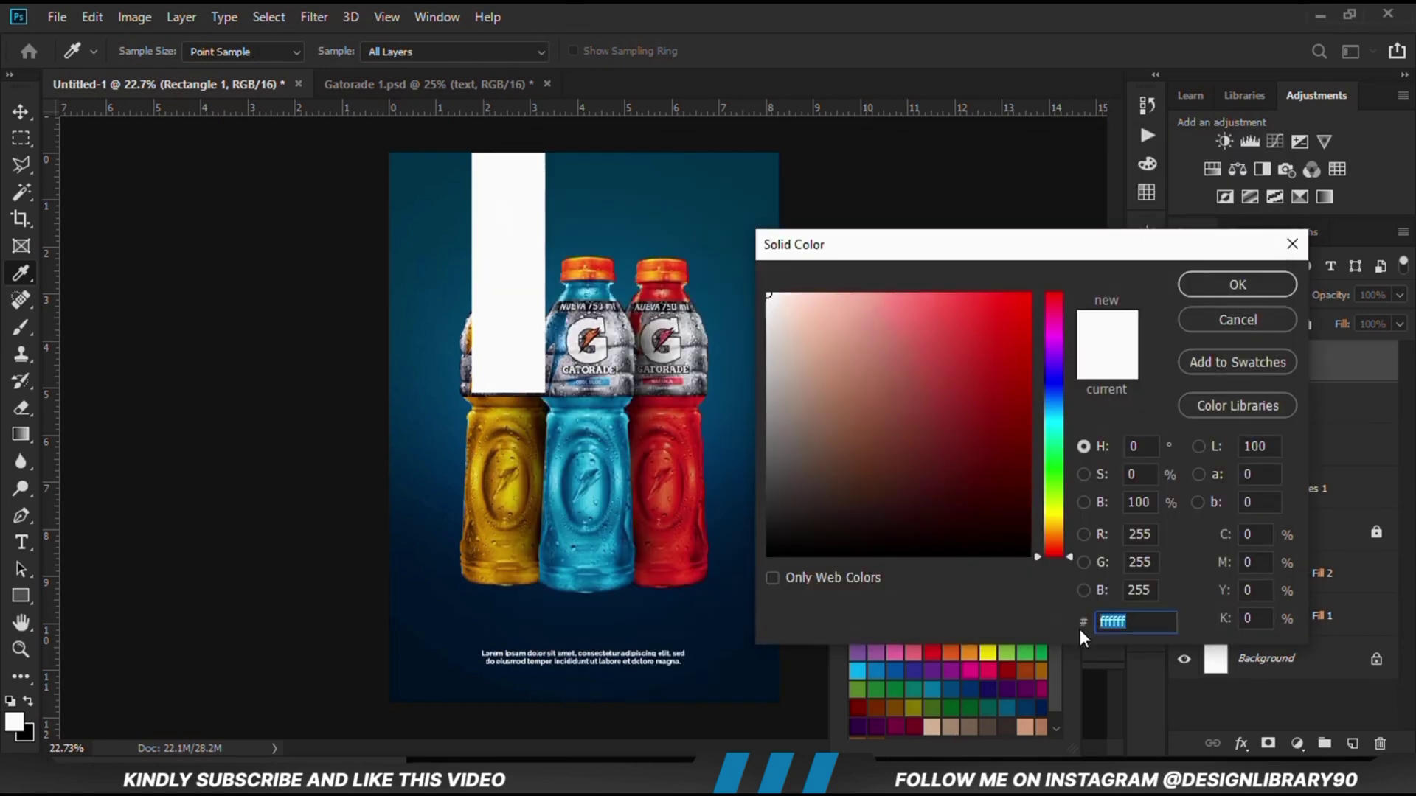
right_click(1114, 622)
click(1173, 427)
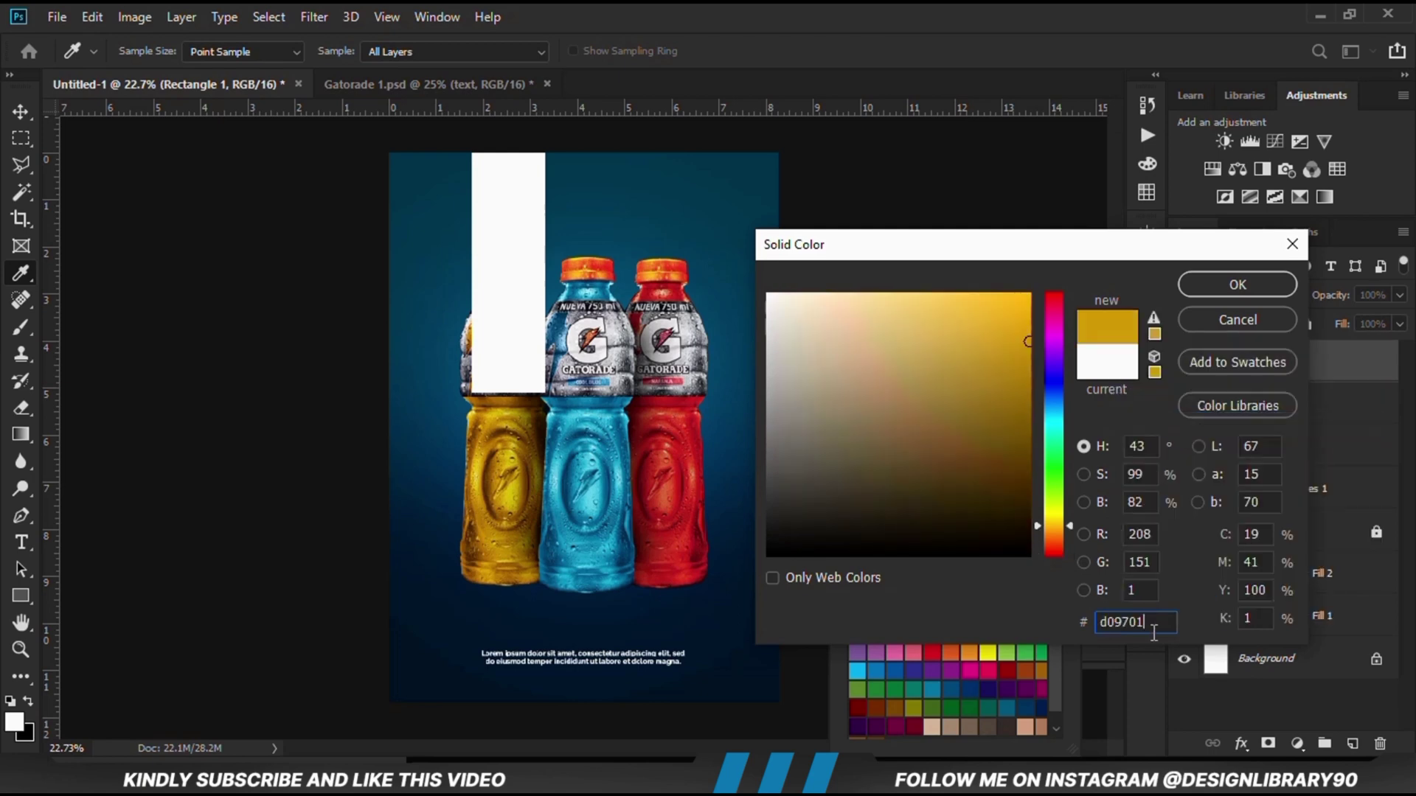
click(1216, 285)
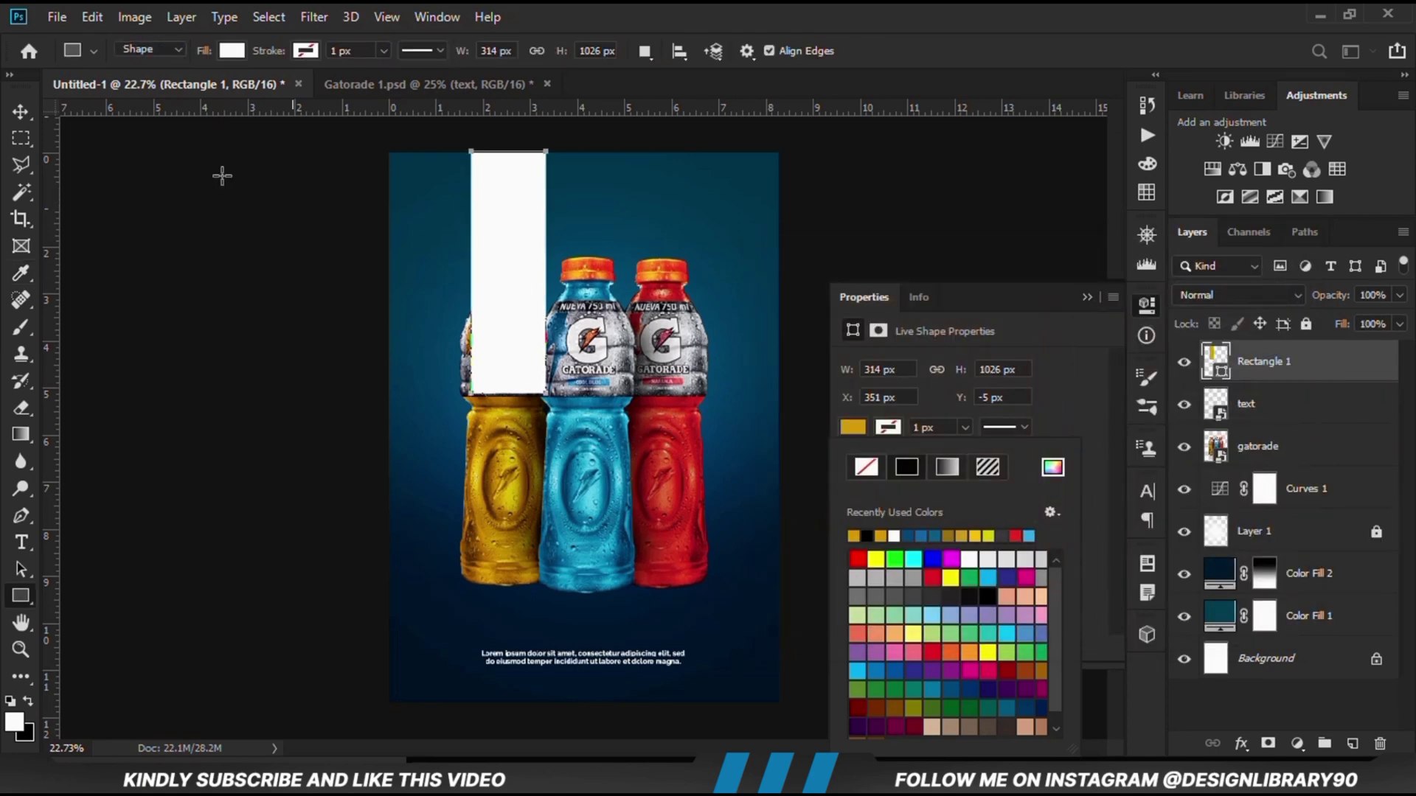
Step: Move the Rectangle 1 layer directly beneath the gatorade layer so the yellow rectangle sits behind the bottles
click(20, 111)
click(236, 280)
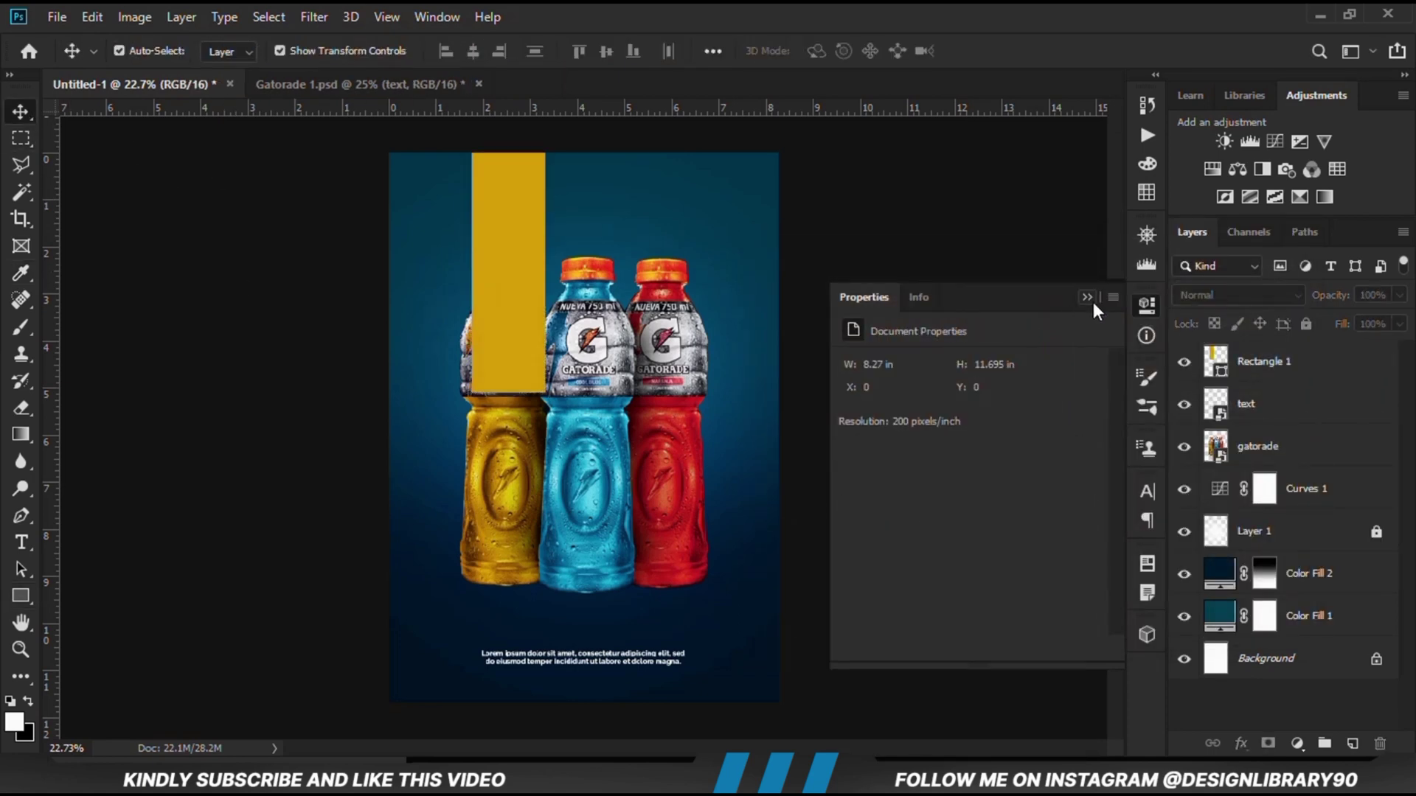
click(1087, 298)
drag(1312, 376, 1307, 454)
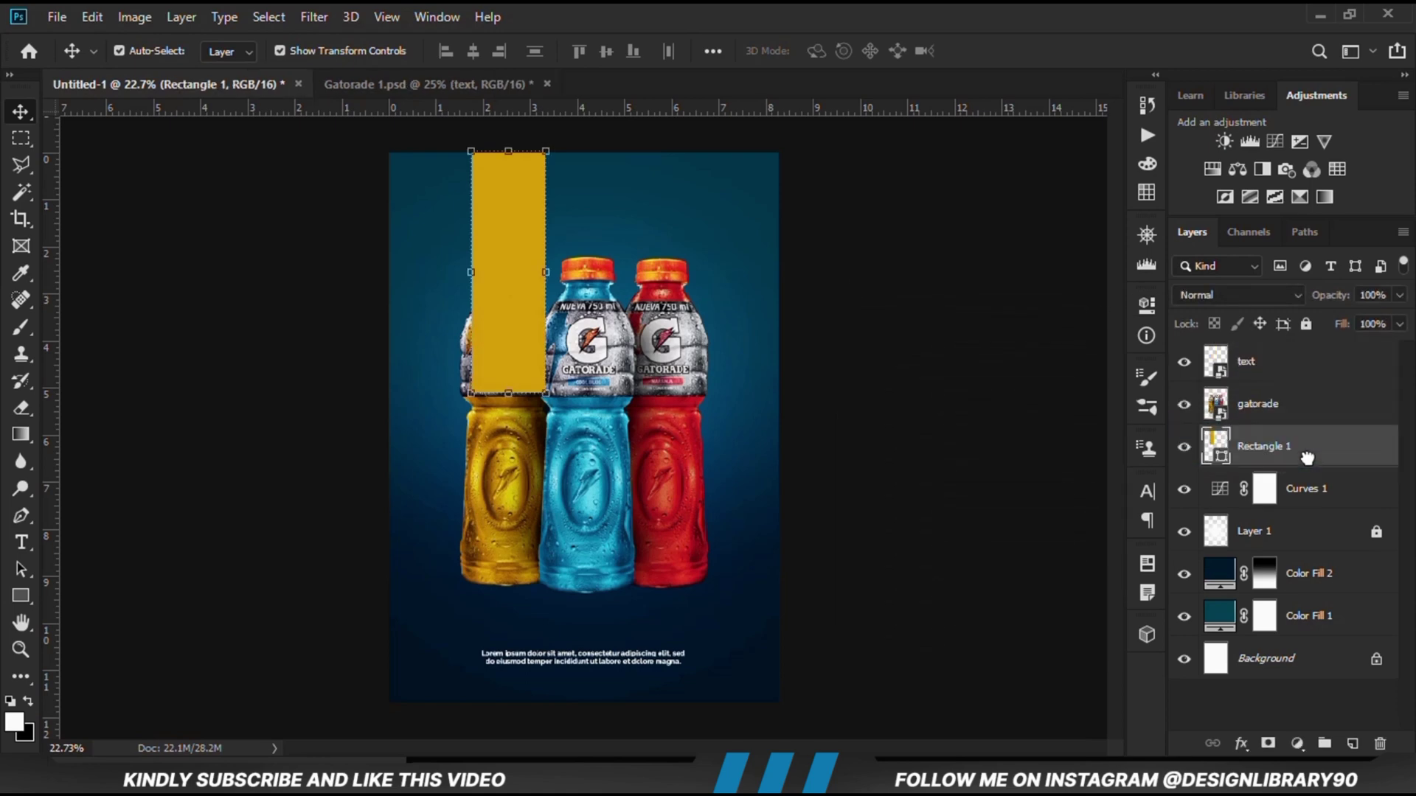
Step: Fit the yellow rectangle to its bottle by extending its outer side to about 106% width and trimming its inner side slightly
scroll(498, 312, up, 2)
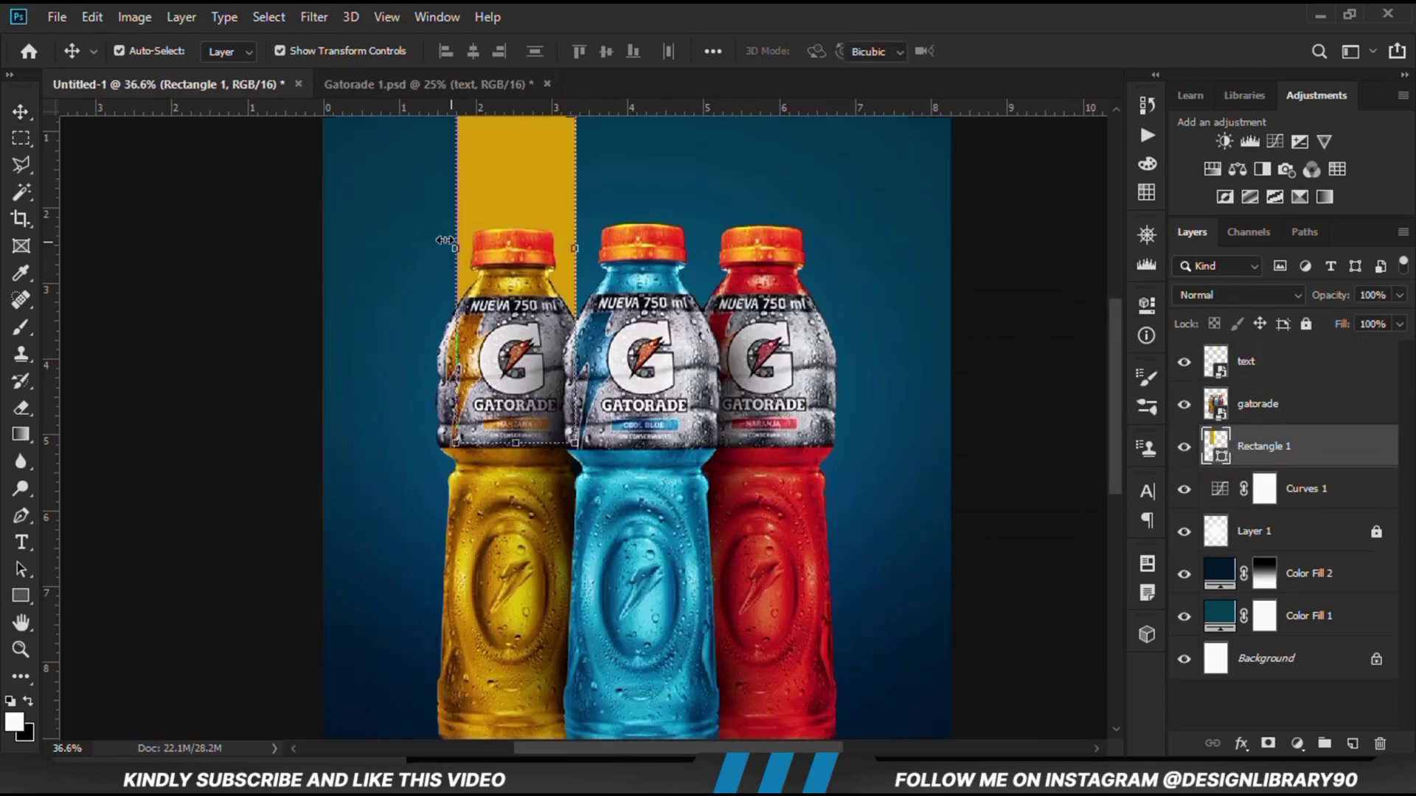
drag(455, 248, 448, 243)
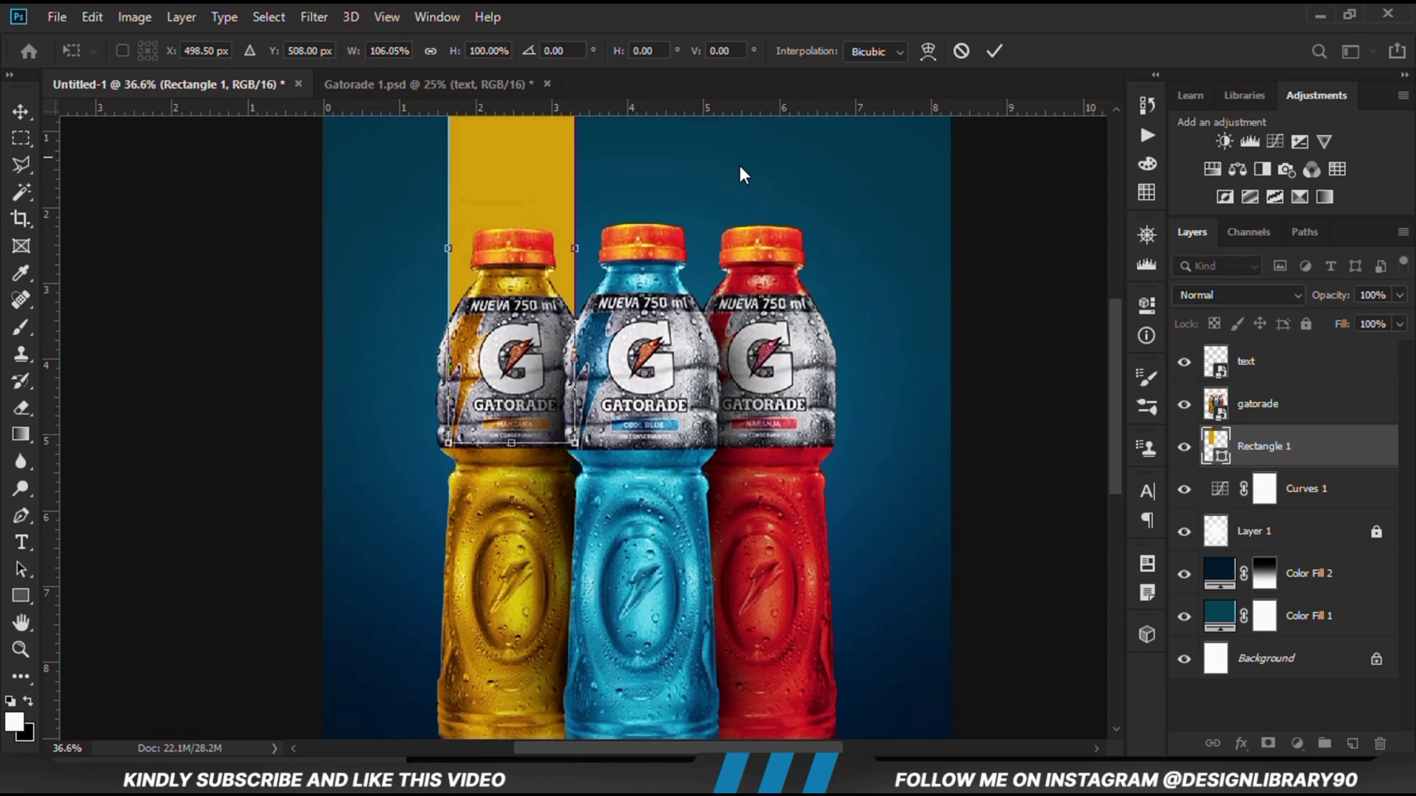
click(996, 50)
drag(575, 250, 570, 251)
key(Return)
Step: Nudge the yellow rectangle slightly to the right to centre it behind the yellow bottle
scroll(531, 225, down, 2)
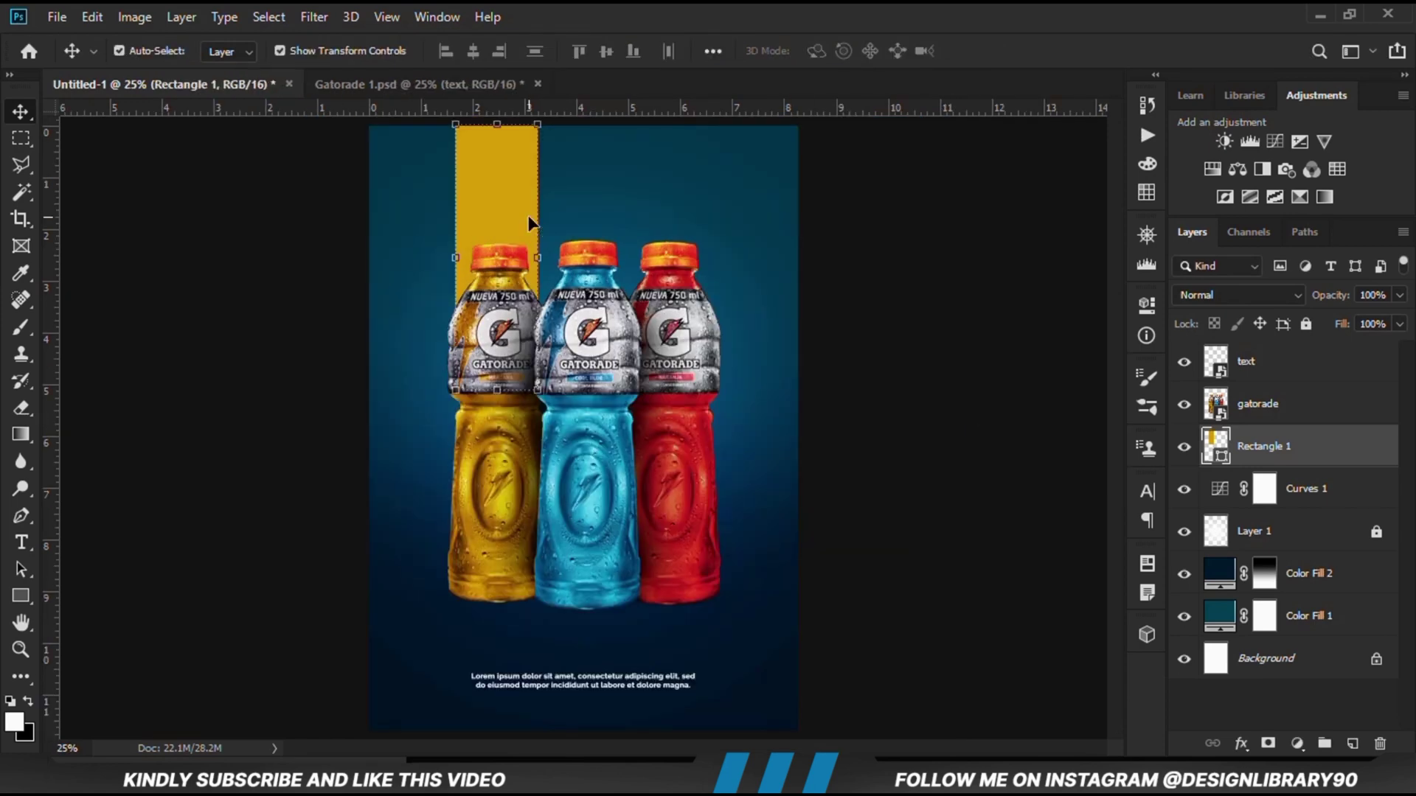
key(Right)
key(Right)
key(Right)
key(Right)
key(Right)
key(Right)
key(Right)
key(Right)
key(Right)
key(Right)
key(Right)
key(Right)
key(Left)
key(Left)
key(Left)
key(Left)
key(Left)
key(Left)
key(Left)
key(Left)
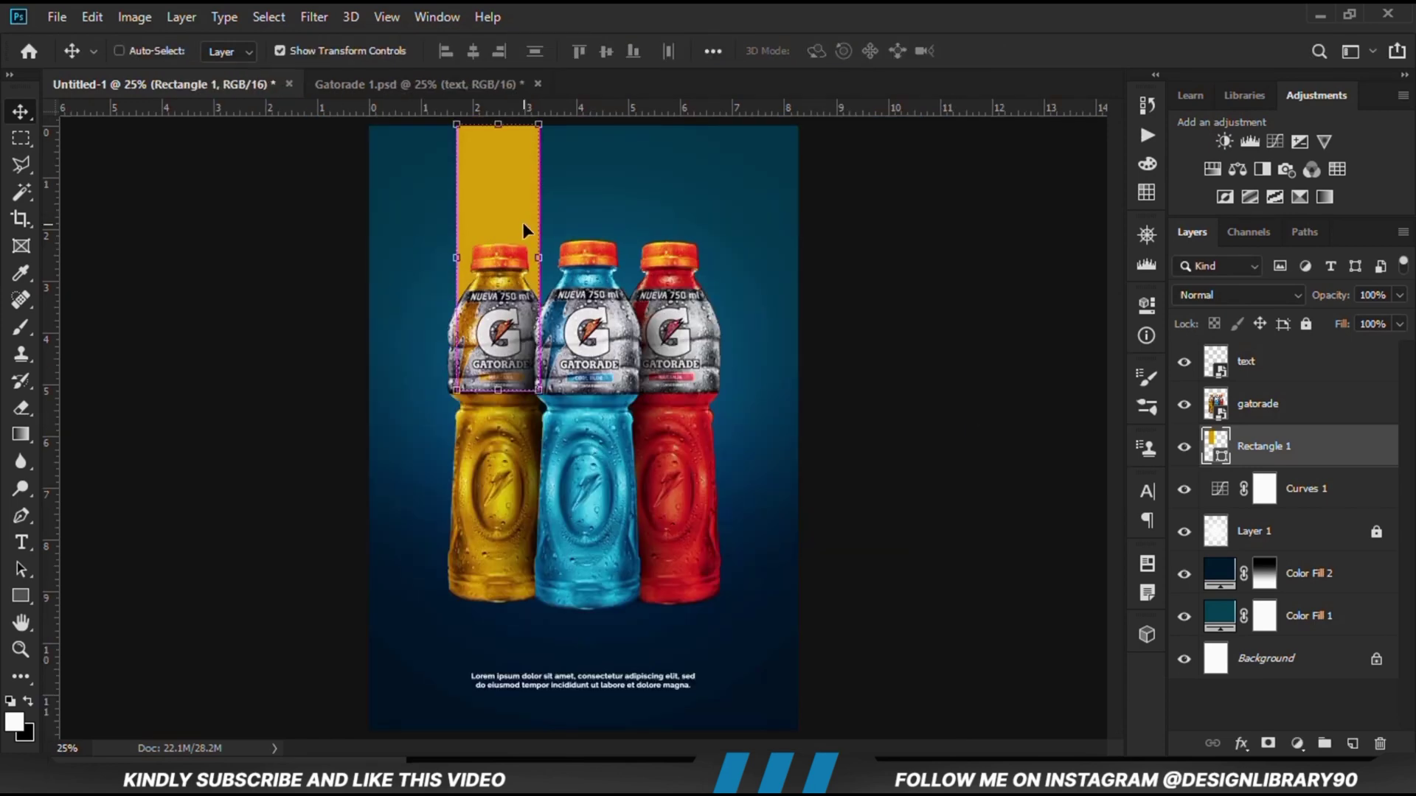
Step: Duplicate the yellow rectangle and move the lower one, Rectangle 1, horizontally behind the blue bottle, leaving a narrow gap
key(ctrl+j)
click(1208, 478)
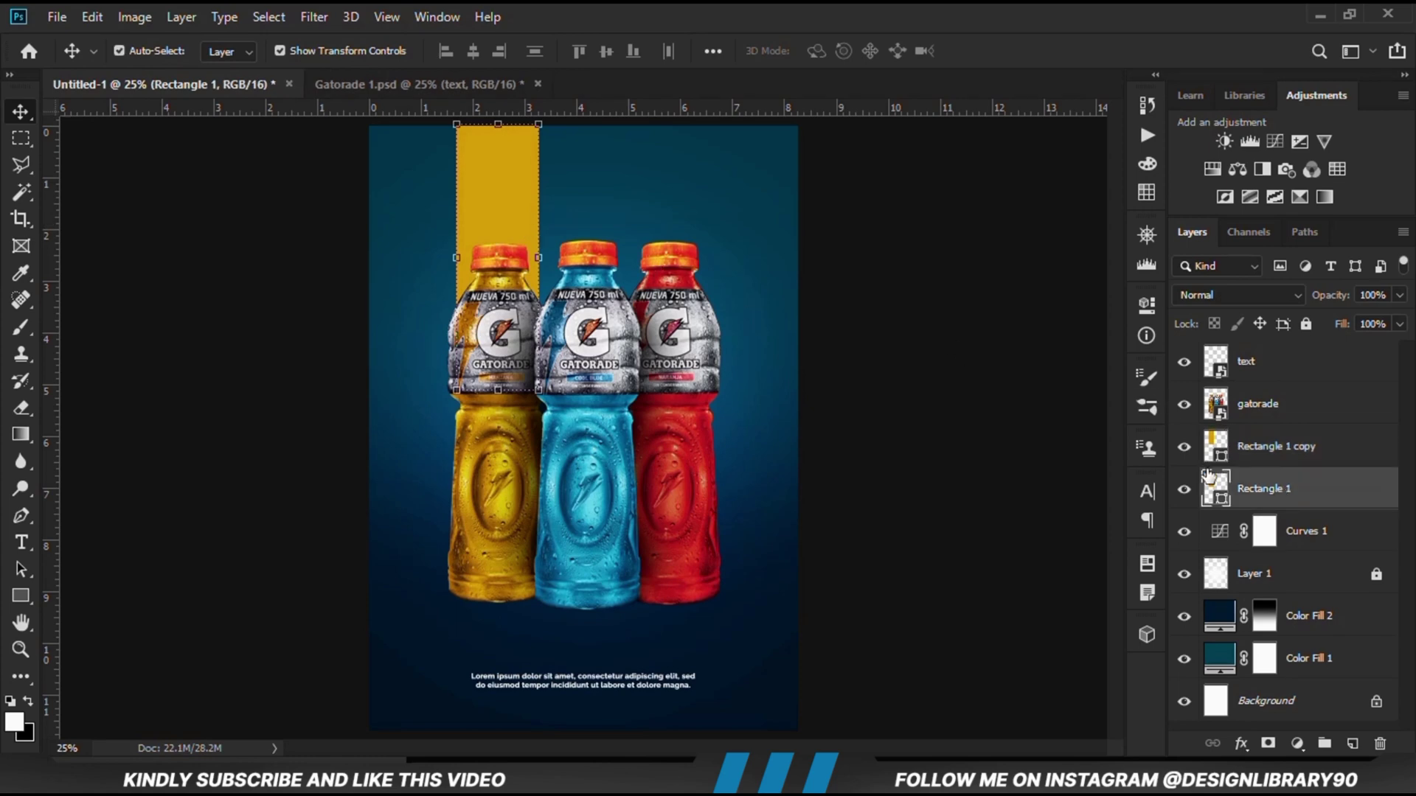
key(ctrl+t)
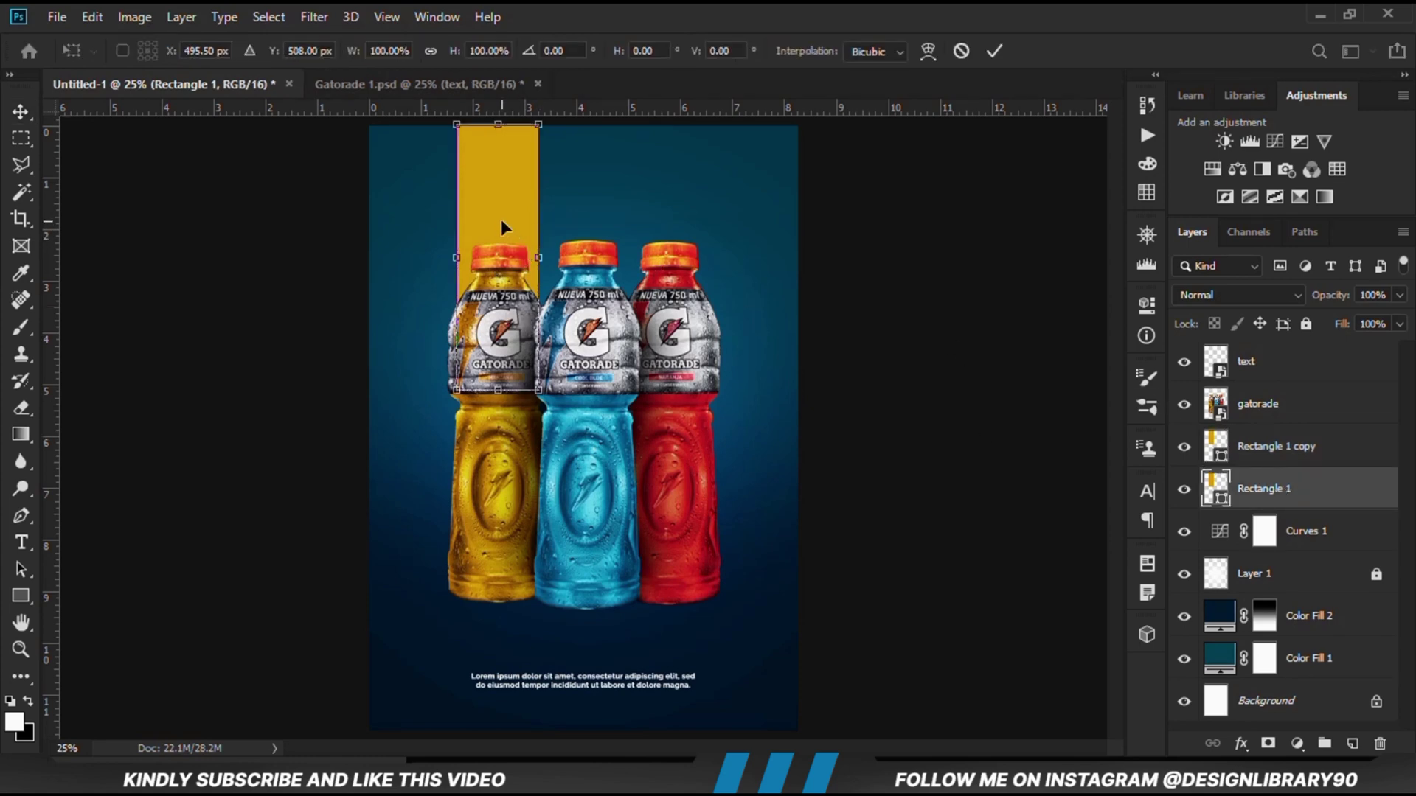
drag(502, 224, 594, 215)
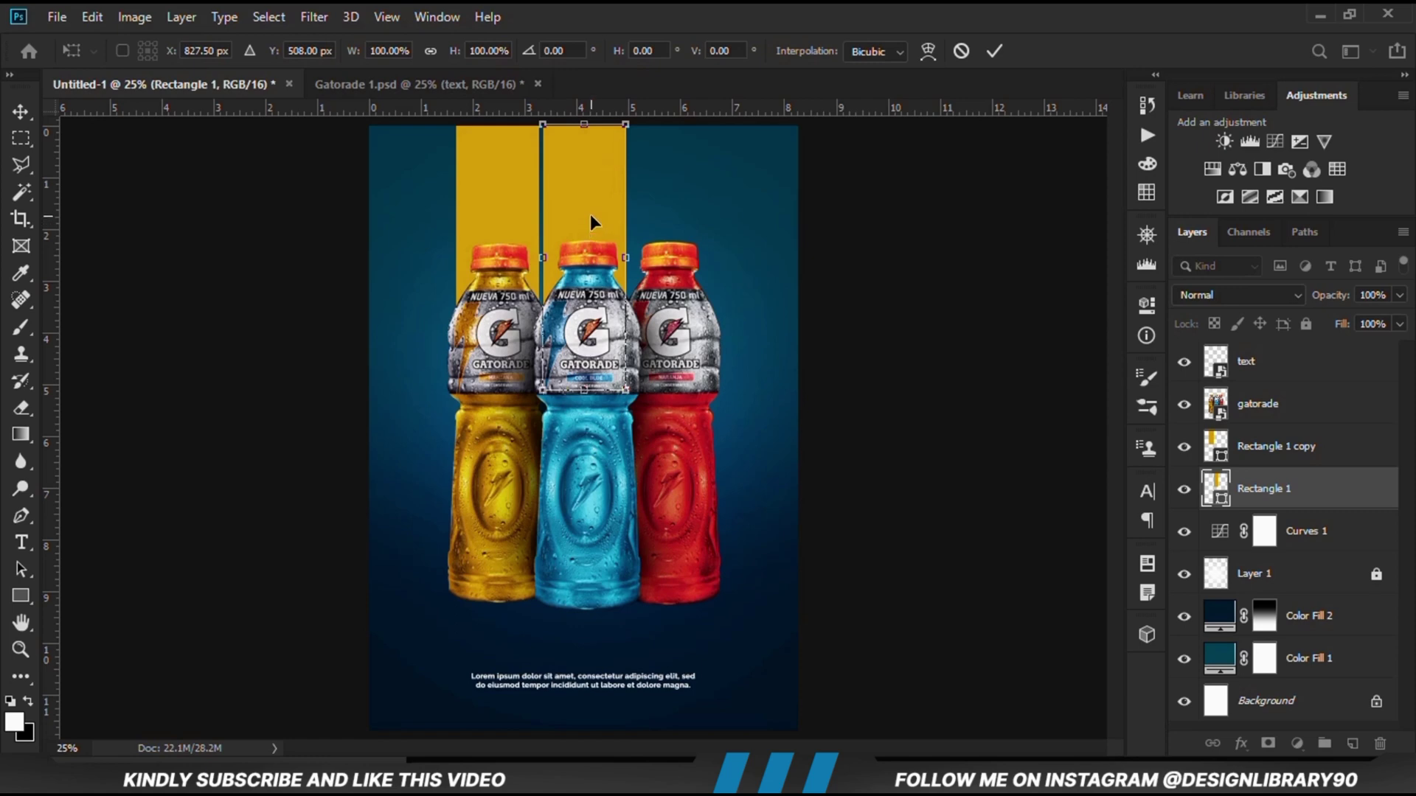
key(shift+Right)
key(shift+Right)
key(Return)
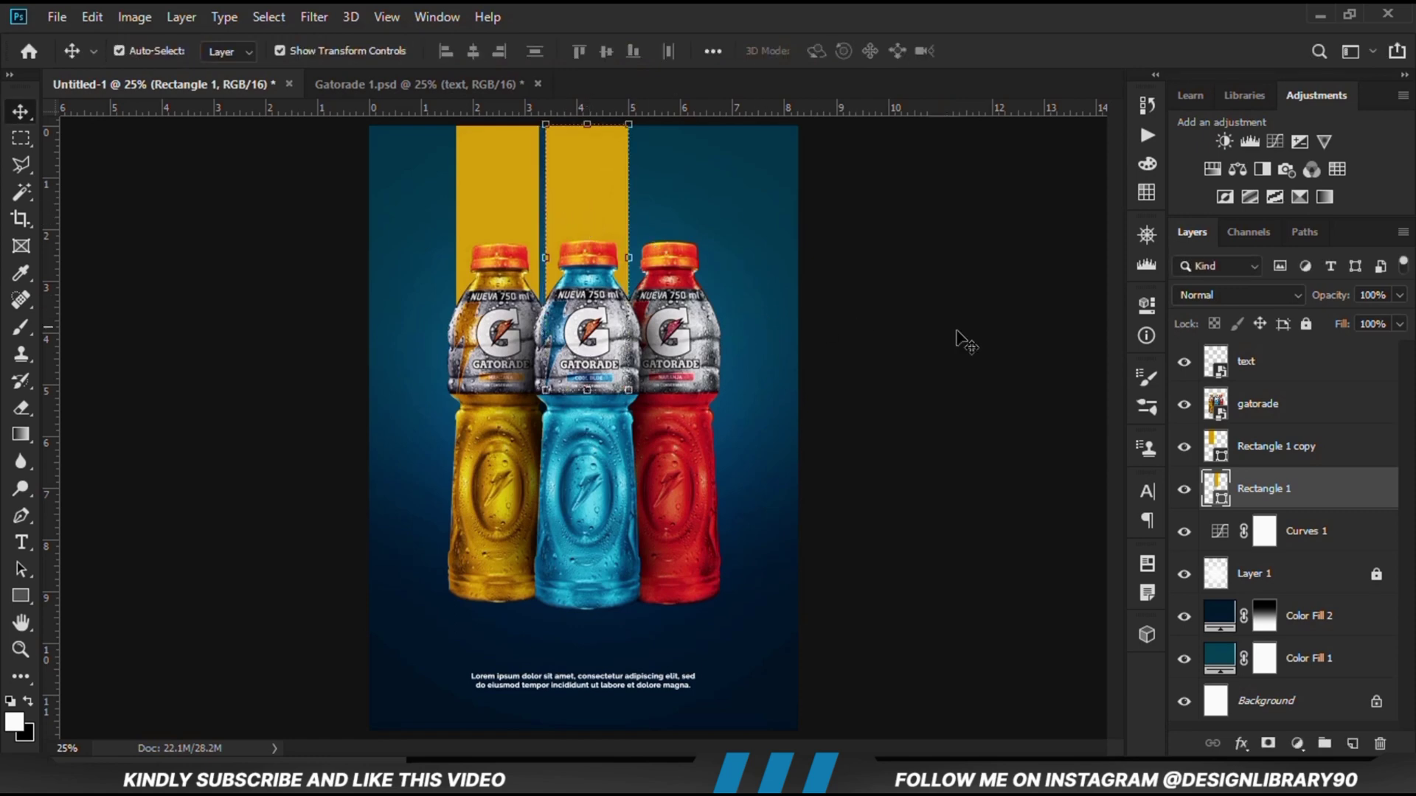
Step: Recolour the rectangle behind the blue bottle to 0389b6, copied from the Notepad colour list
double_click(1218, 490)
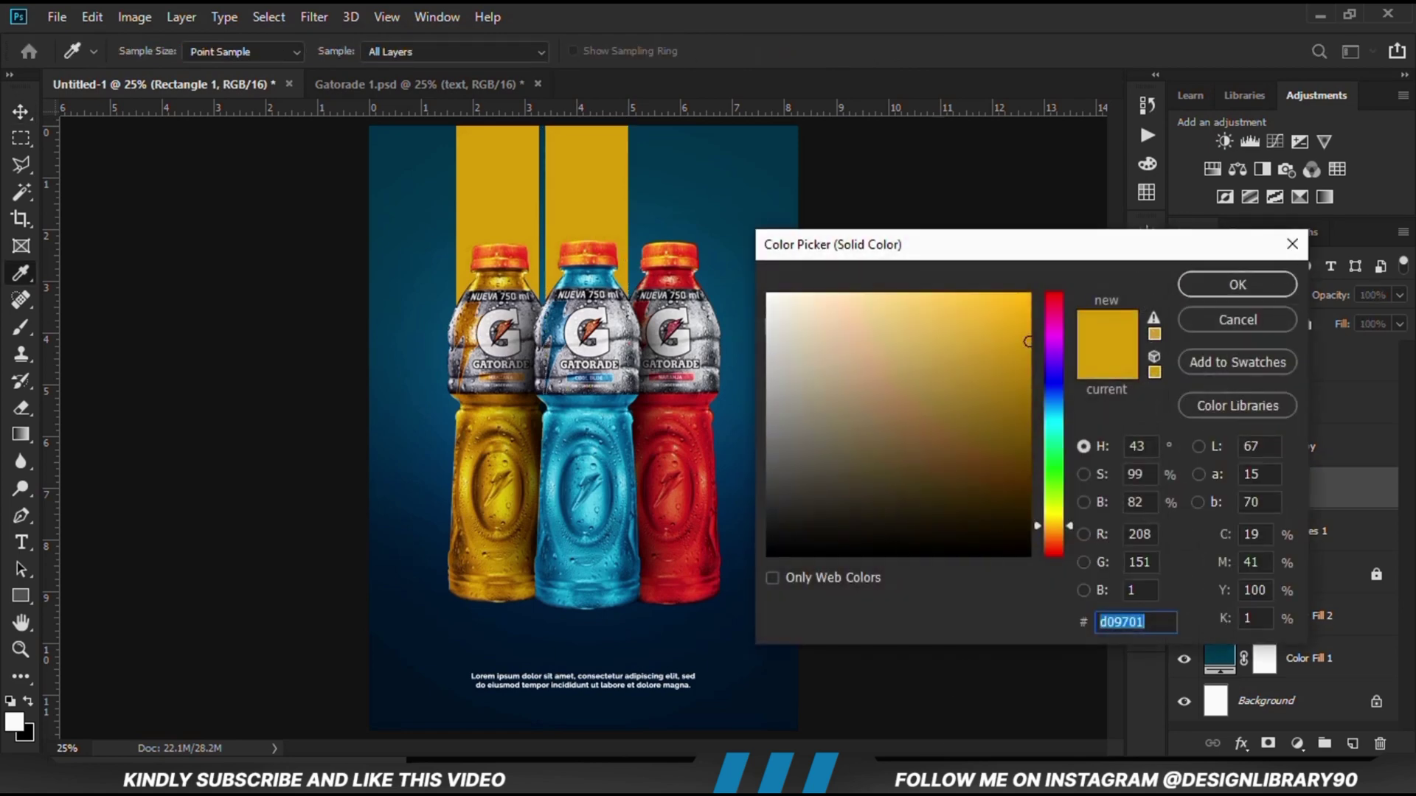
key(alt+Tab)
double_click(557, 363)
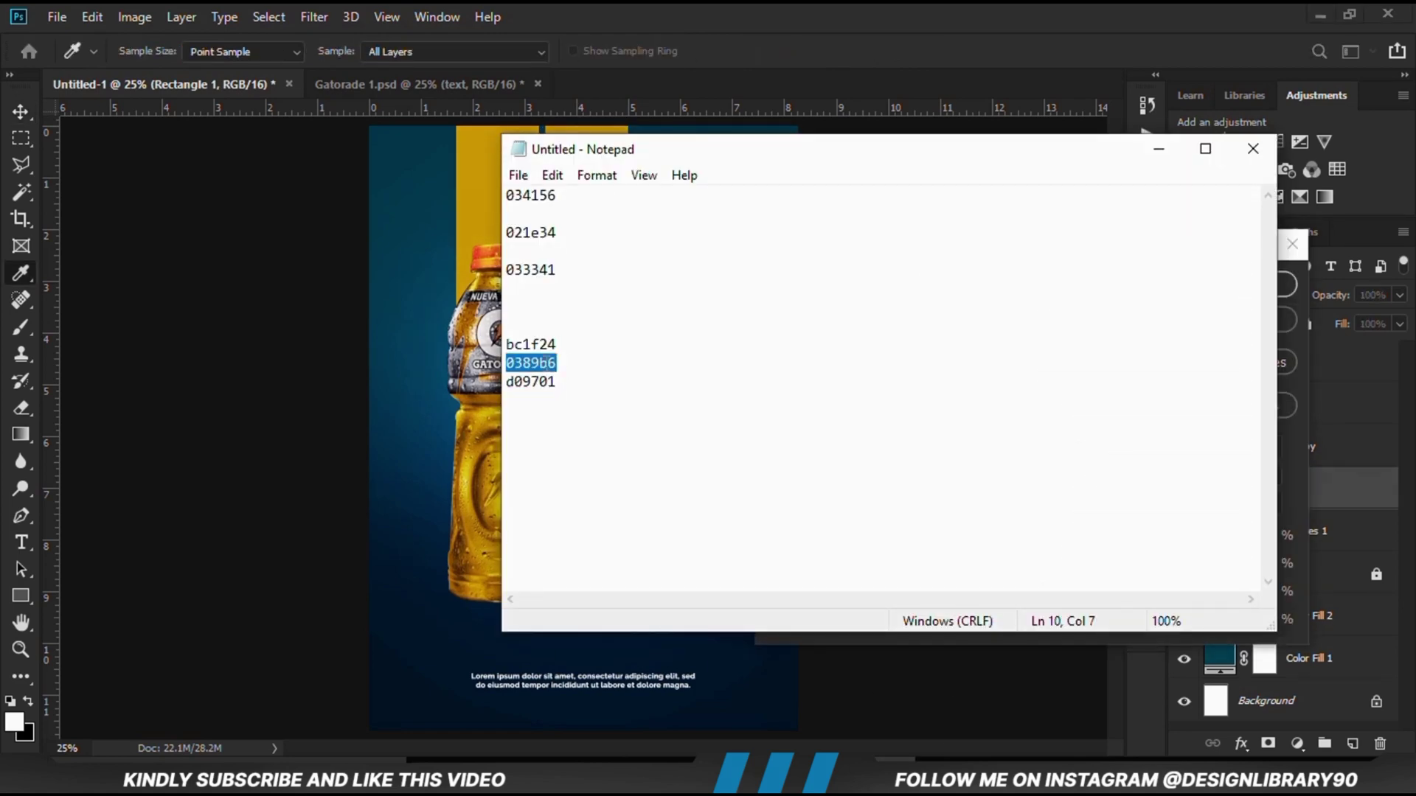
right_click(549, 364)
click(616, 422)
click(794, 38)
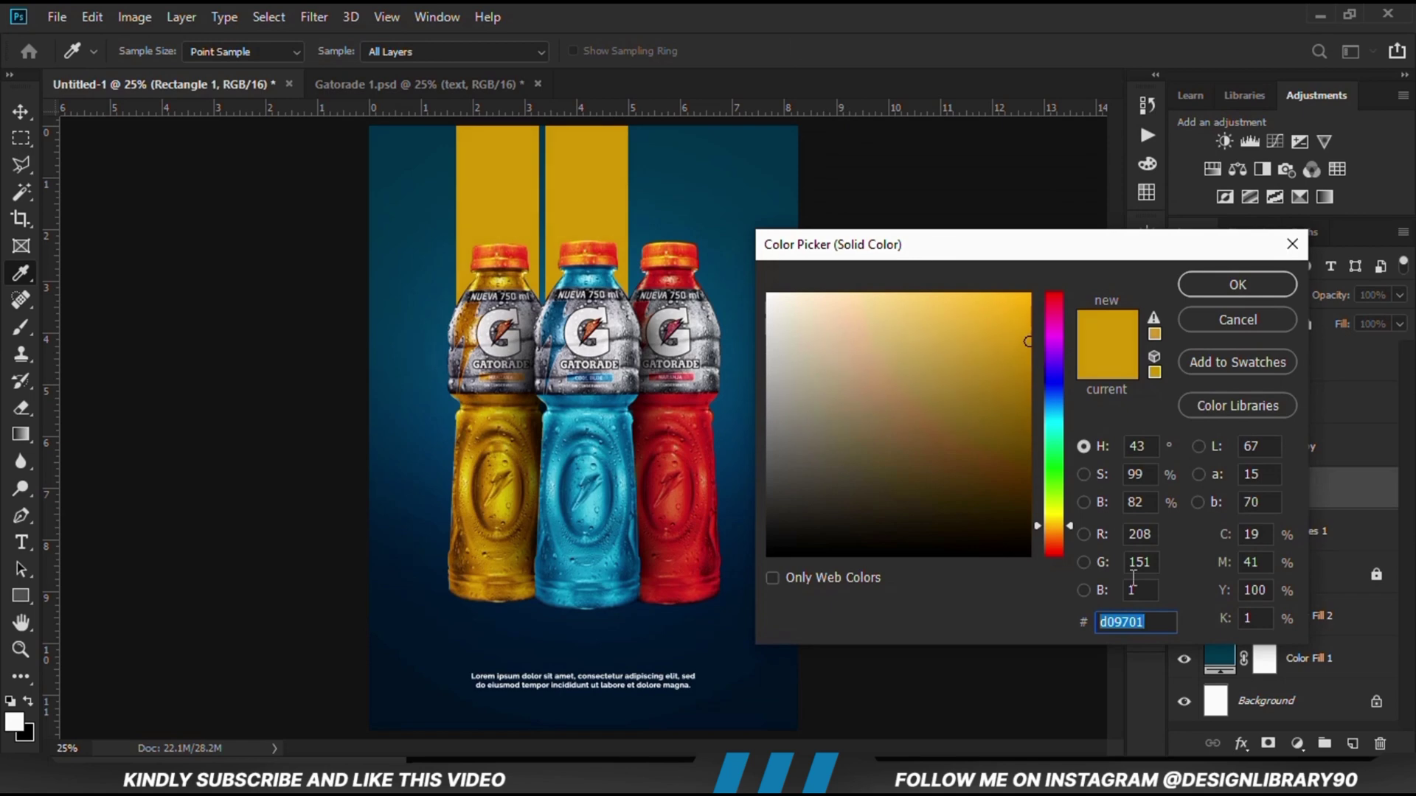
right_click(1114, 626)
click(1141, 426)
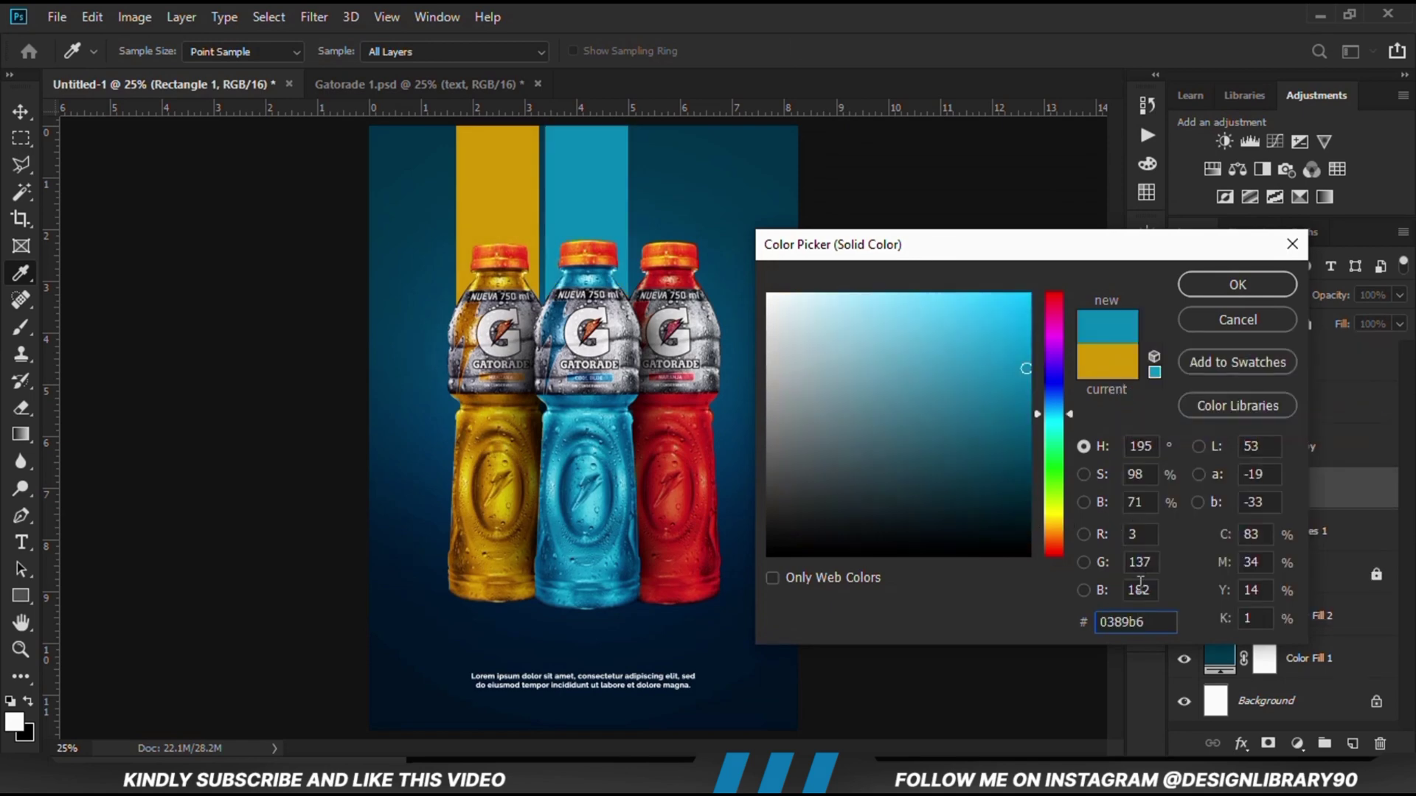
double_click(1156, 626)
click(1193, 290)
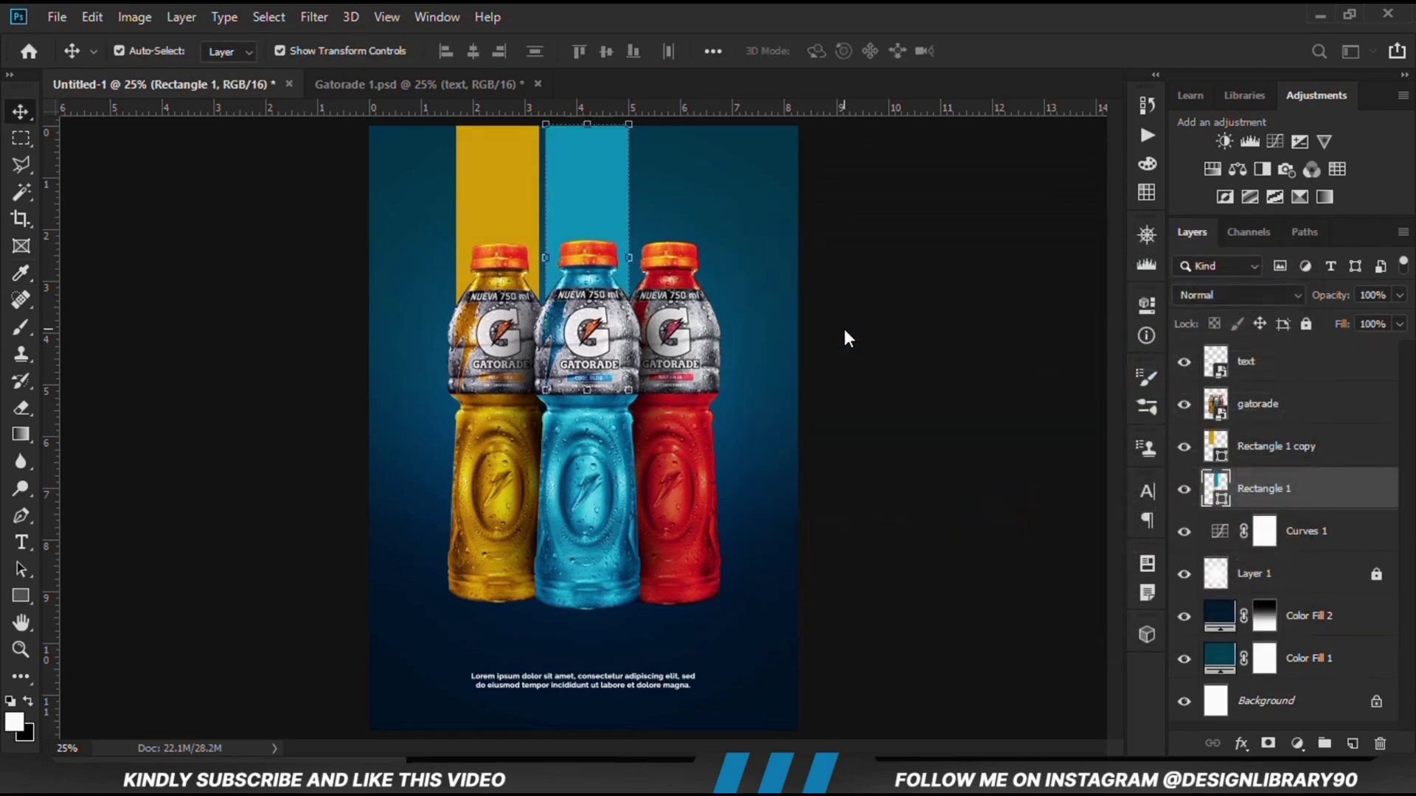
Step: Close the gap between the yellow and blue rectangles by extending their facing edges, widening the blue one to 102.82%
click(525, 140)
scroll(536, 213, up, 5)
mouse_move(577, 459)
mouse_down()
mouse_move(591, 452)
mouse_move(594, 472)
mouse_up()
key(Return)
click(610, 411)
key(ctrl+t)
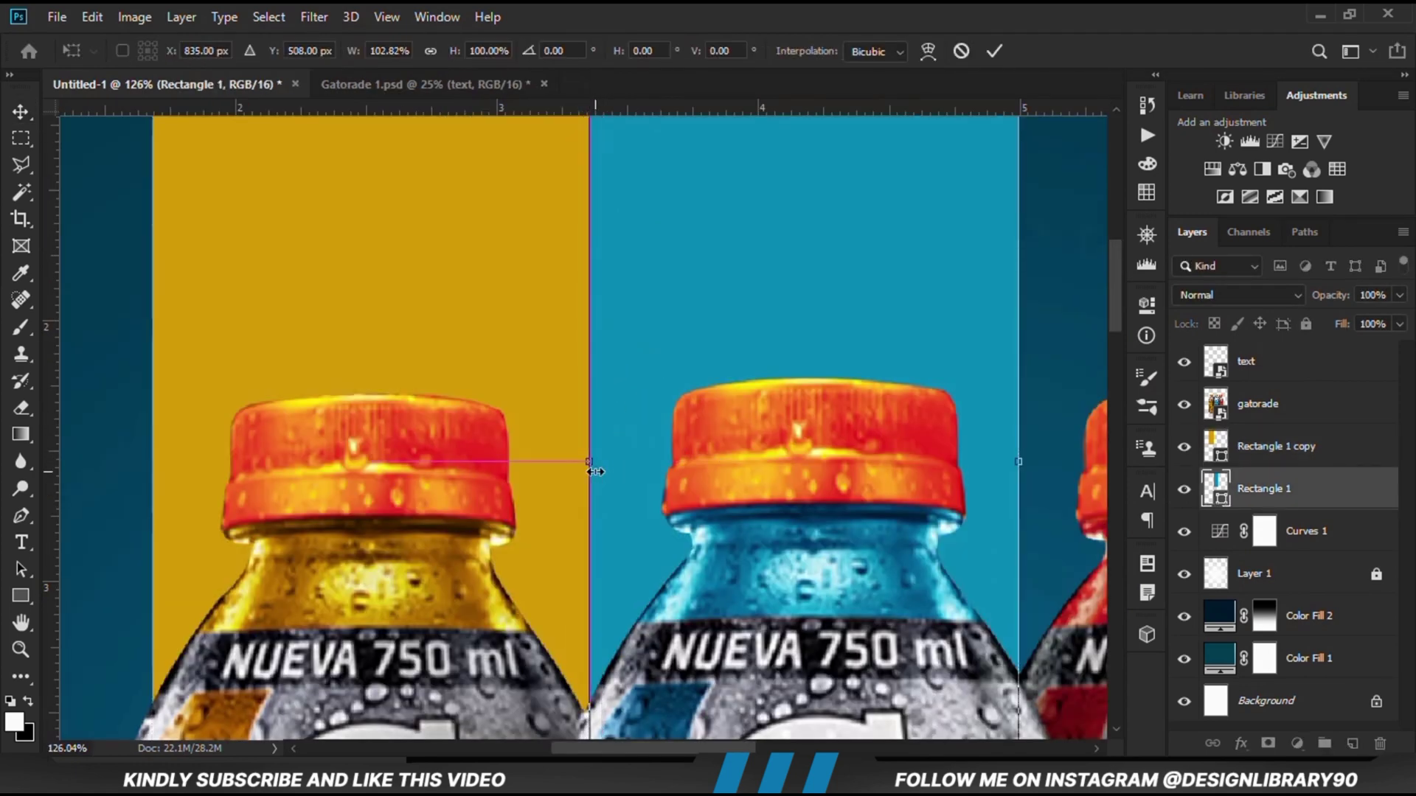
key(Return)
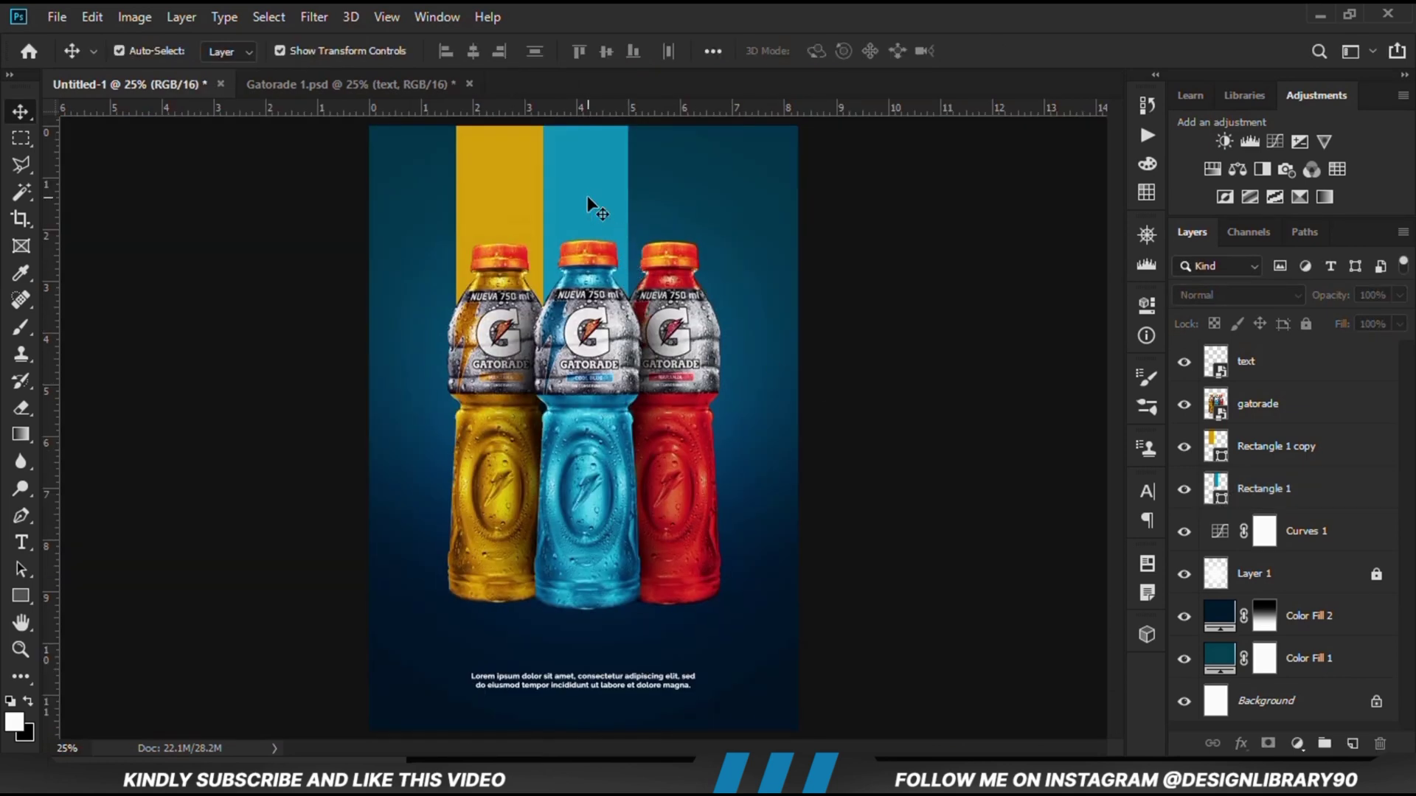
Step: Duplicate the blue rectangle and move the copy horizontally behind the red bottle, adjoining the original
click(588, 197)
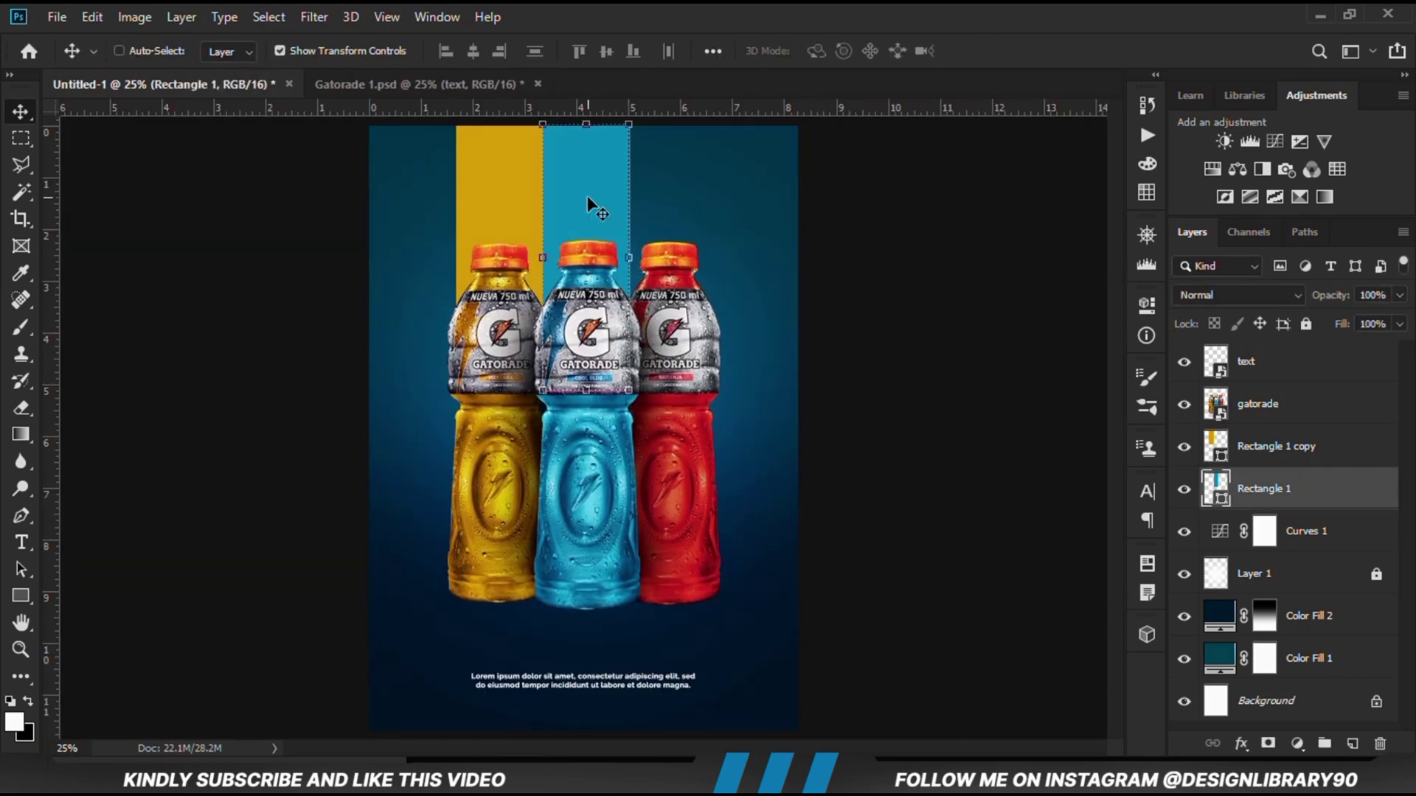
key(ctrl+j)
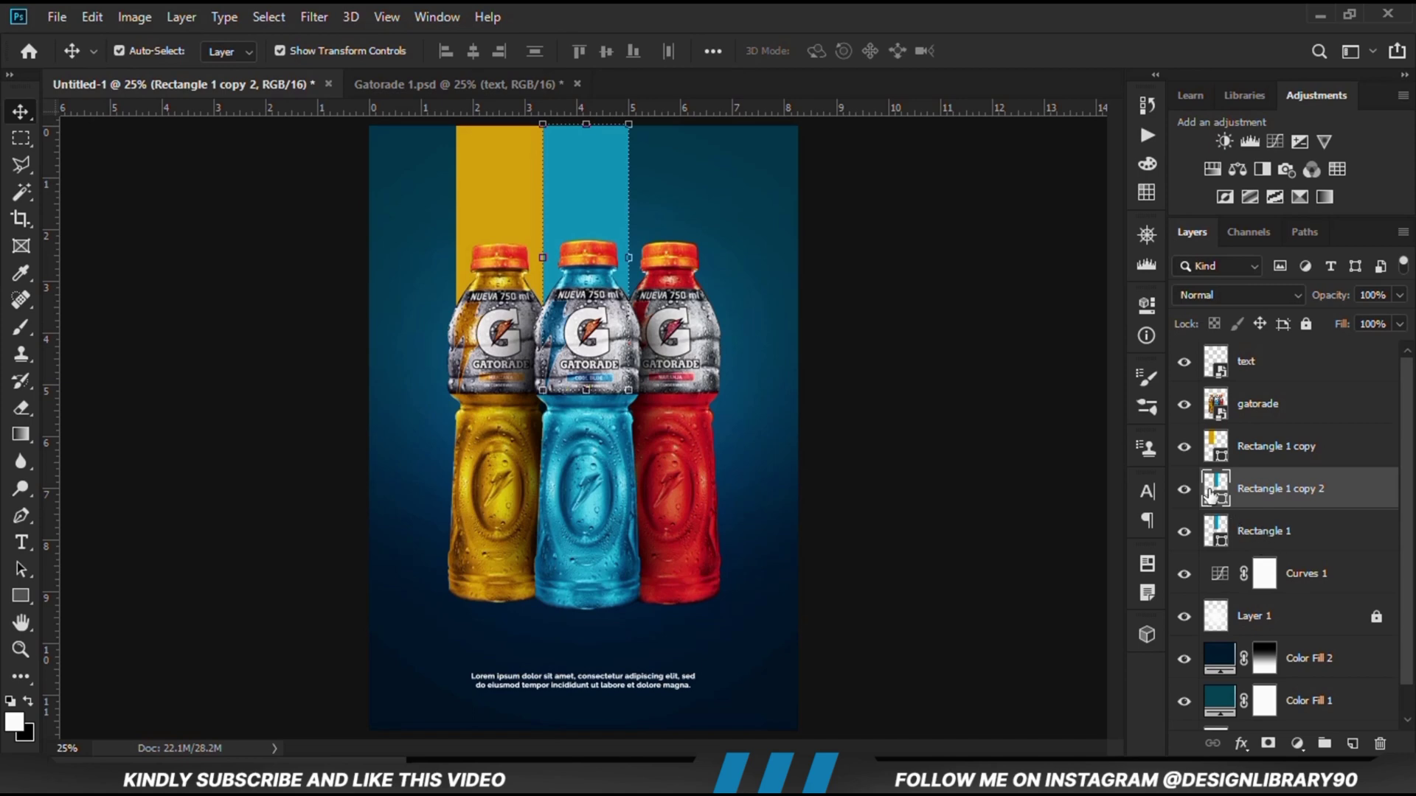
key(ctrl+t)
drag(597, 213, 679, 200)
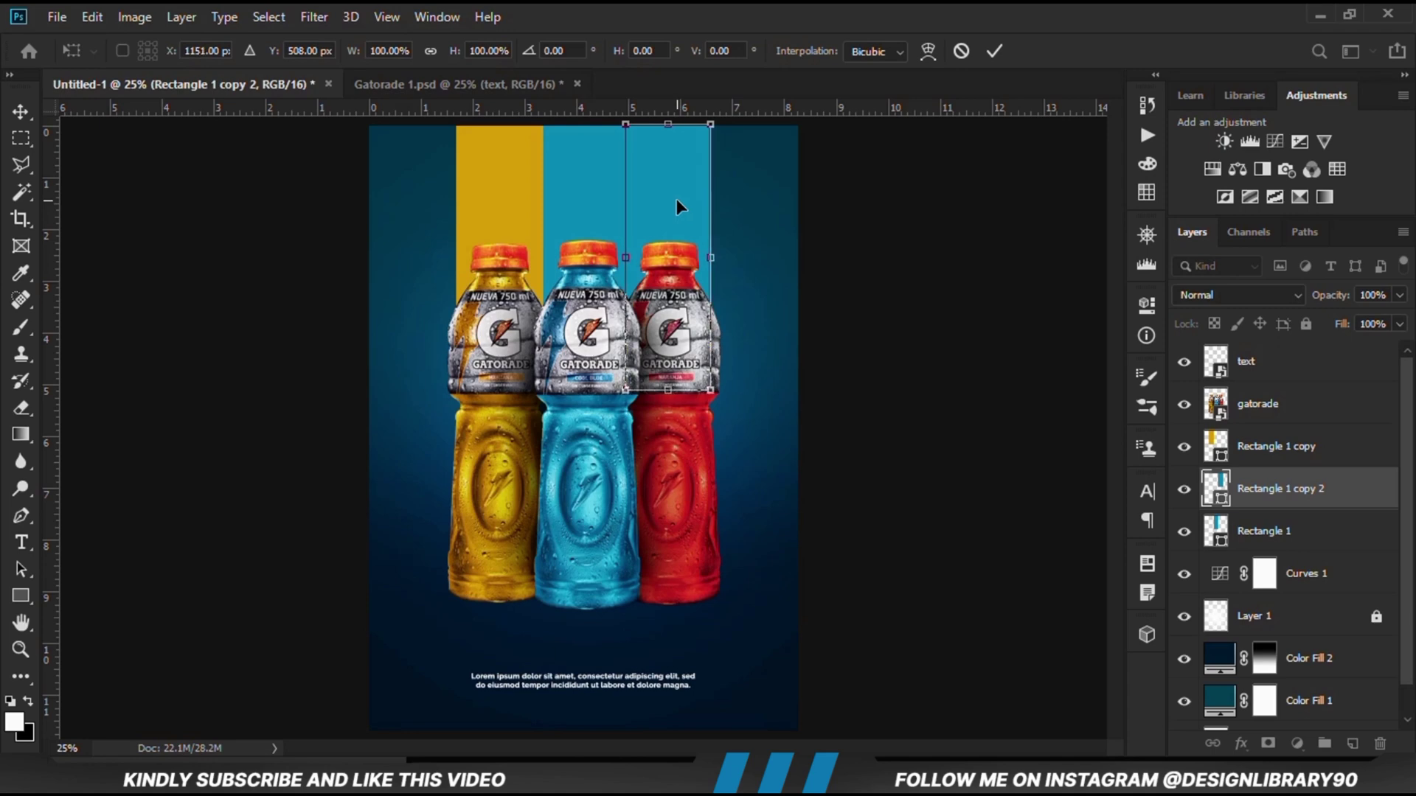
key(Return)
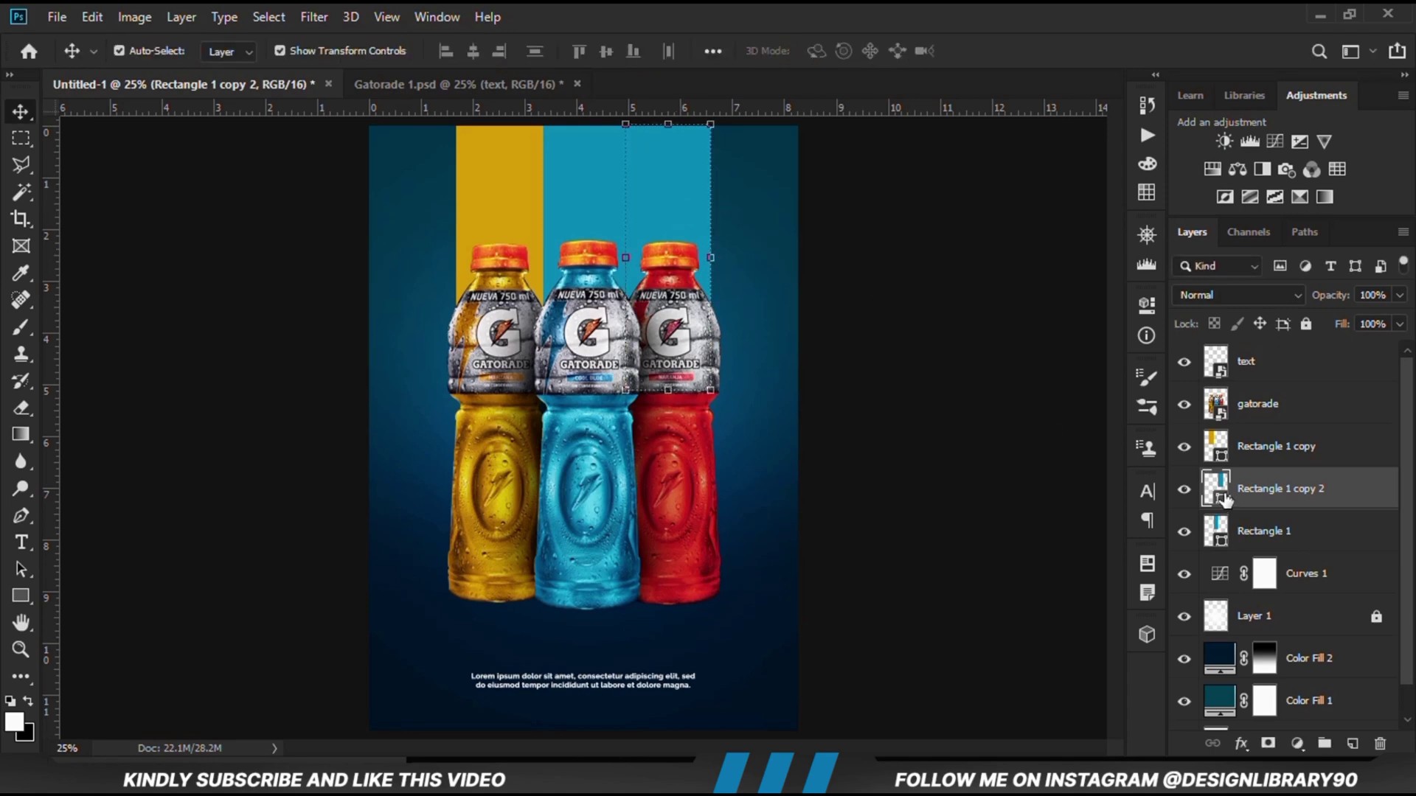
Step: Recolour the rectangle behind the red bottle to bc1f24, copied from the Notepad colour list, and deselect it
double_click(1221, 497)
key(alt+Tab)
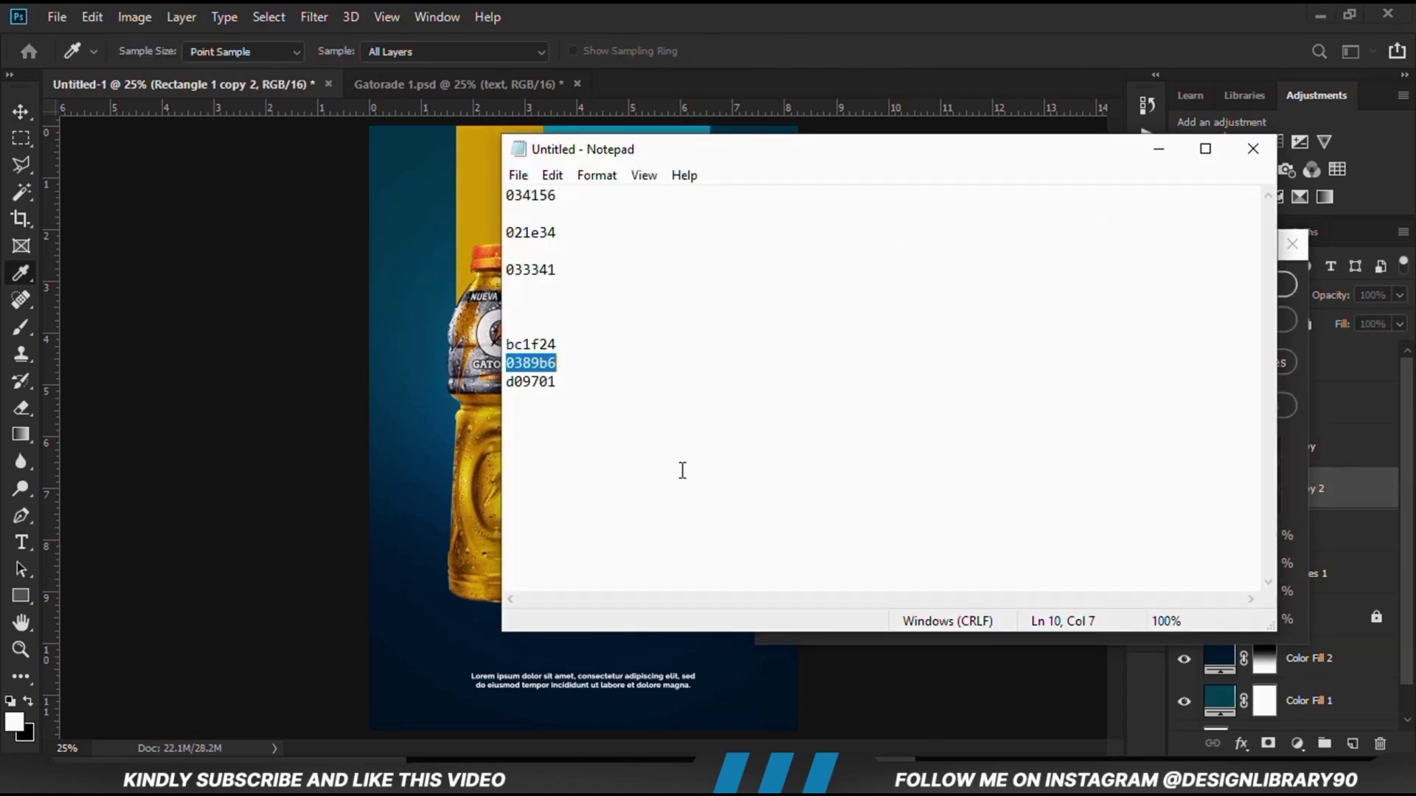
double_click(538, 345)
right_click(539, 335)
click(572, 405)
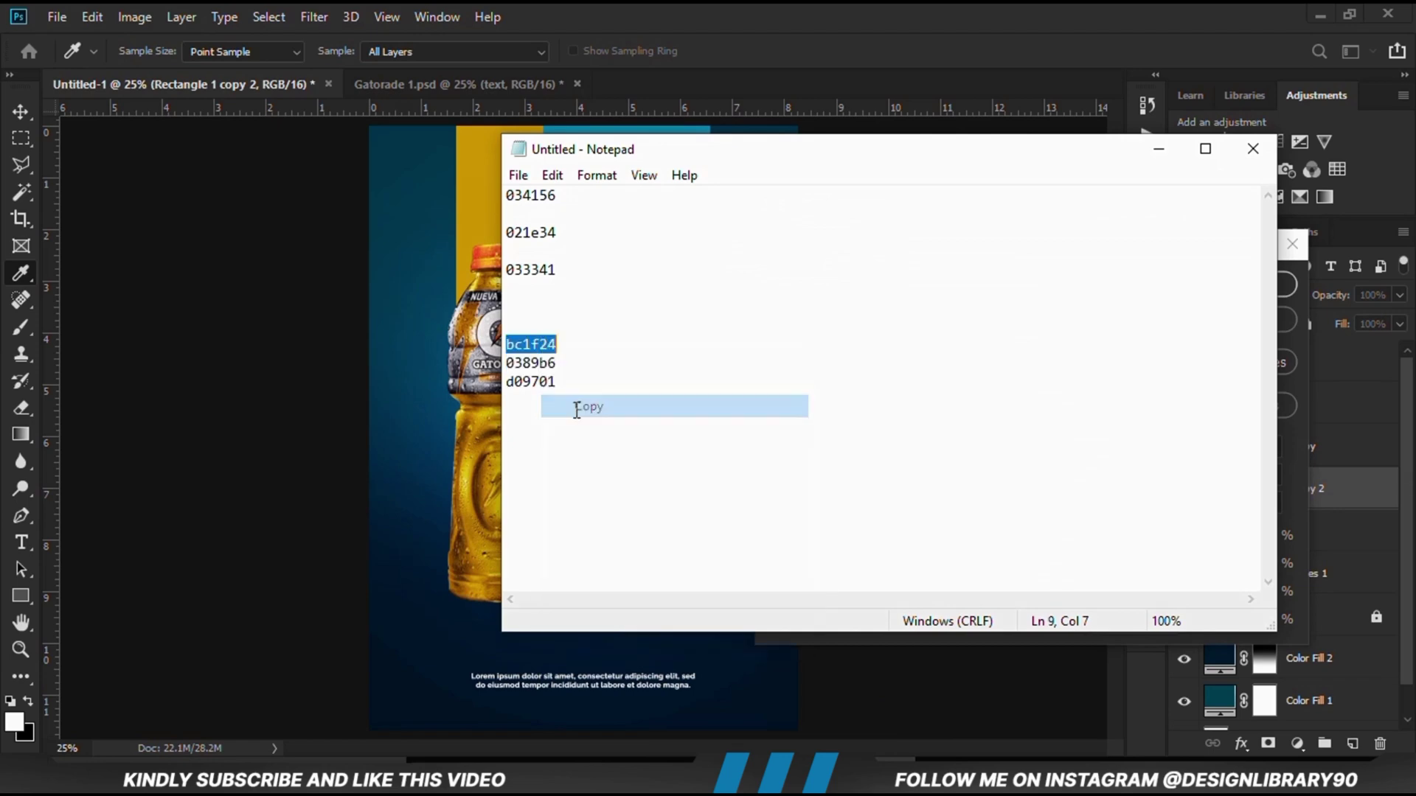
key(alt+Tab)
right_click(1118, 624)
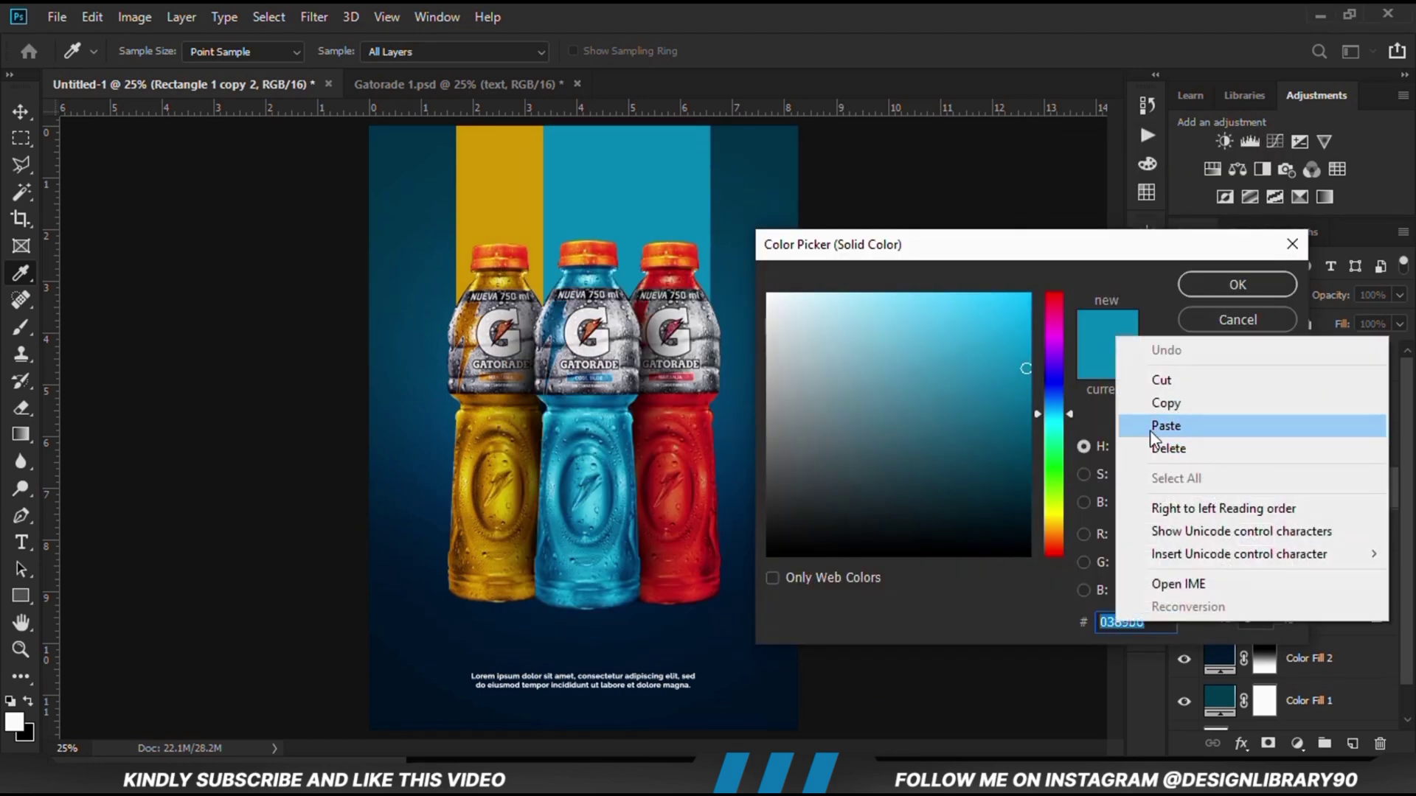
click(1150, 426)
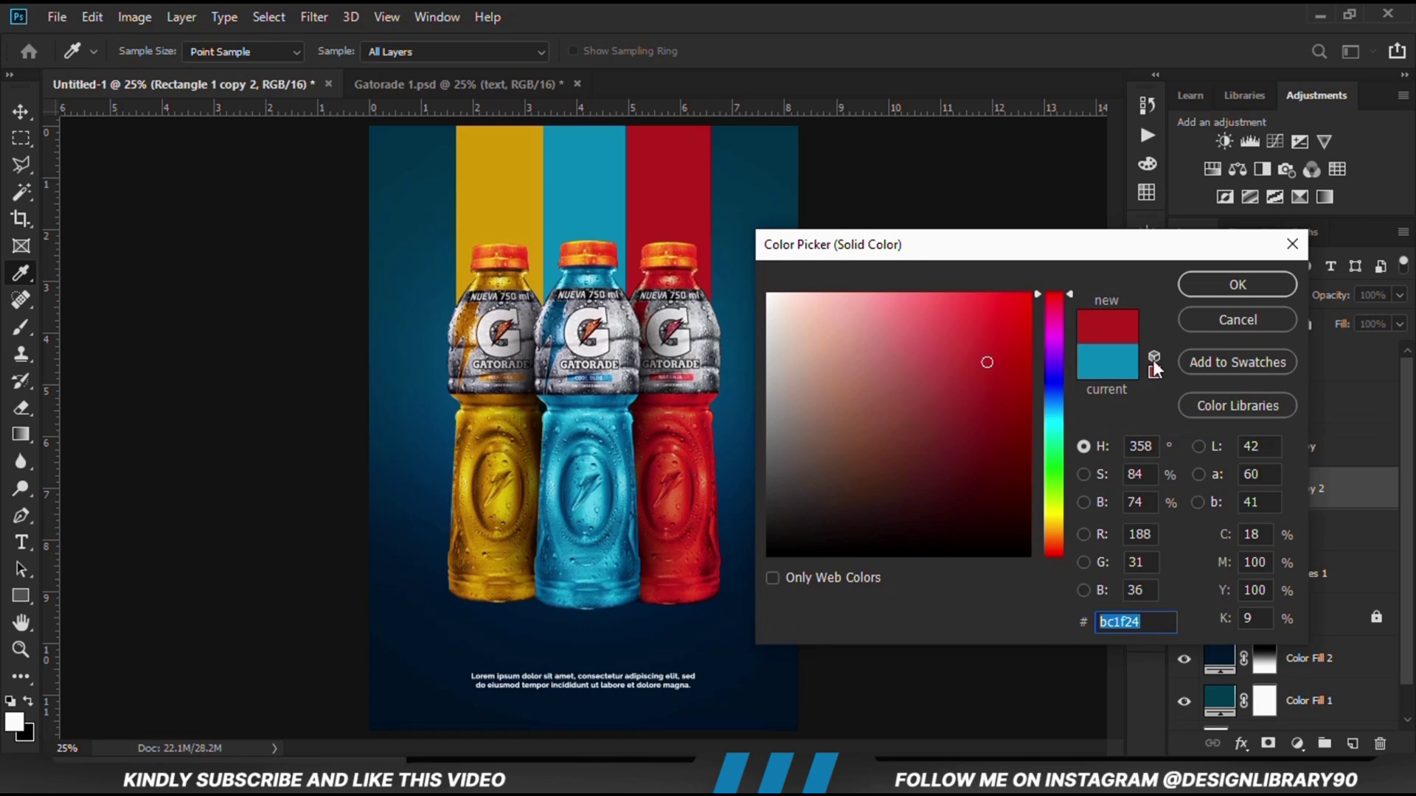
click(1224, 284)
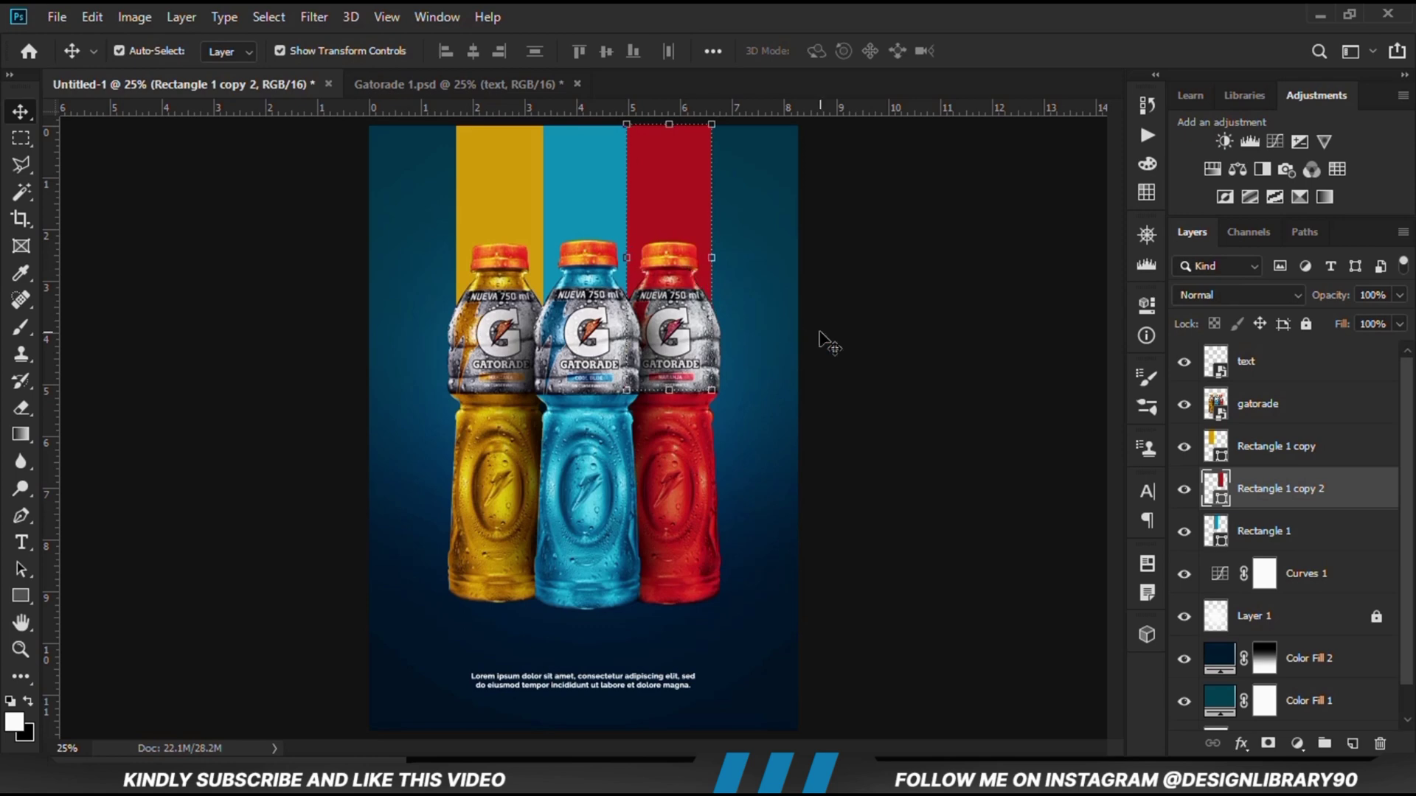
click(855, 352)
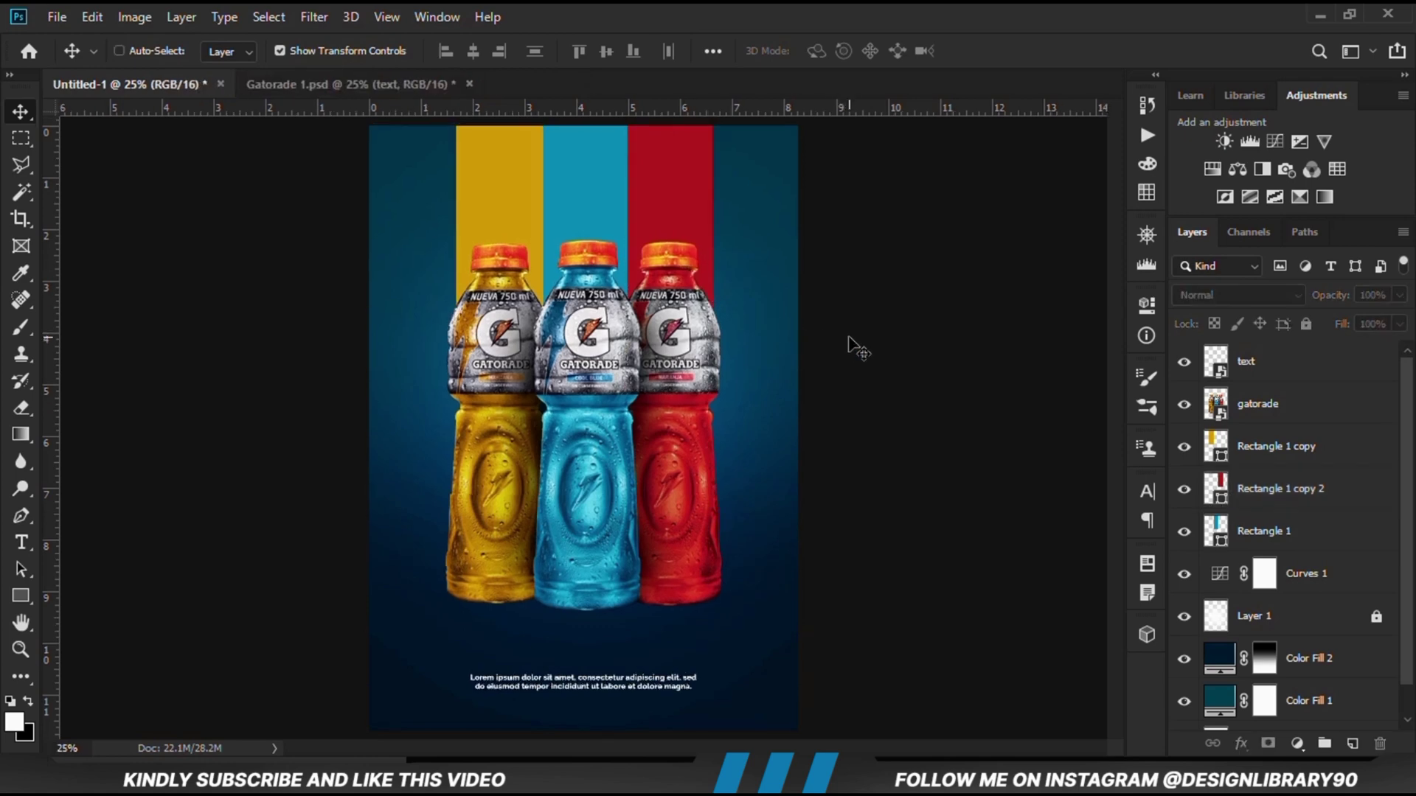
Step: Add an Exposure adjustment layer clipped to the yellow rectangle and lower its exposure to about -7.33
key(ctrl+minus)
key(ctrl+plus)
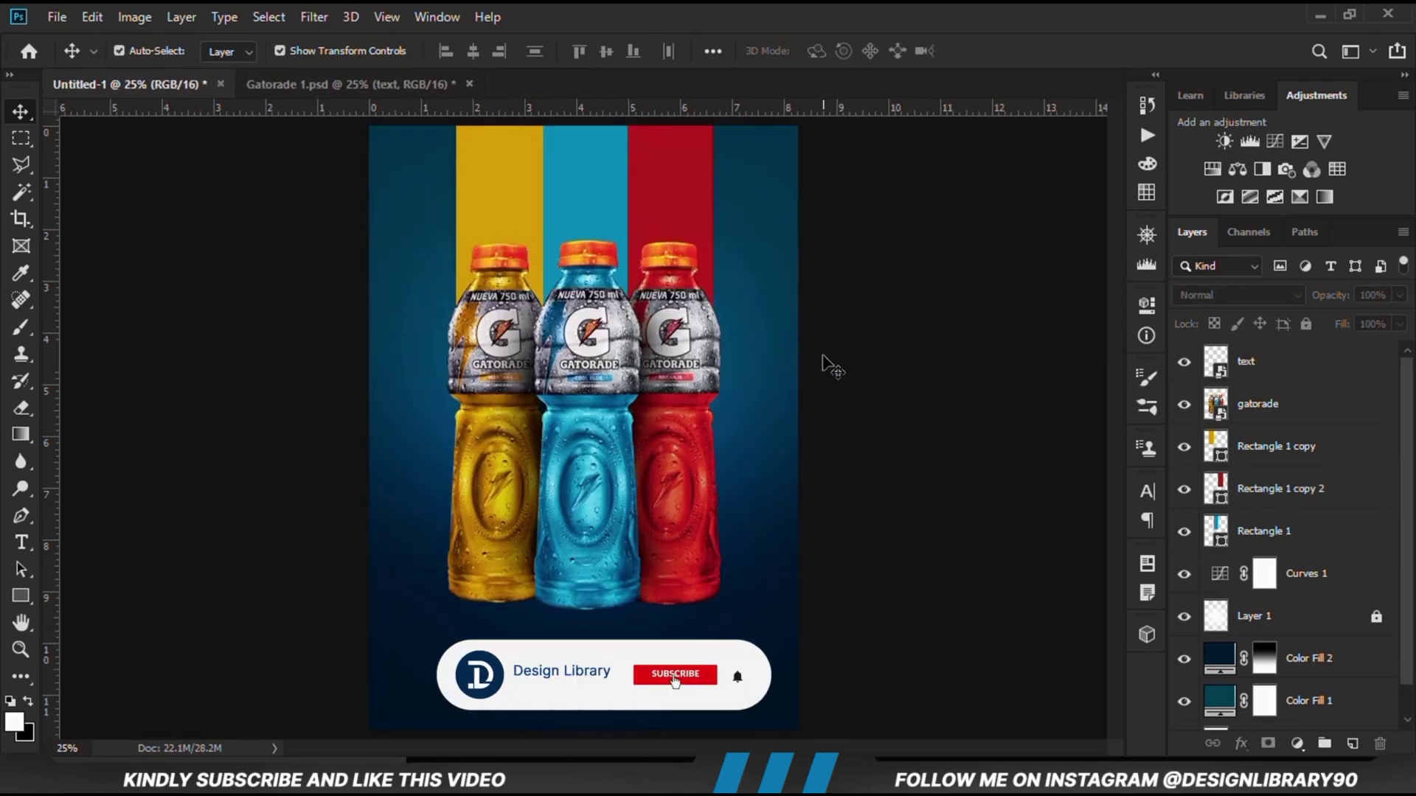
click(1209, 446)
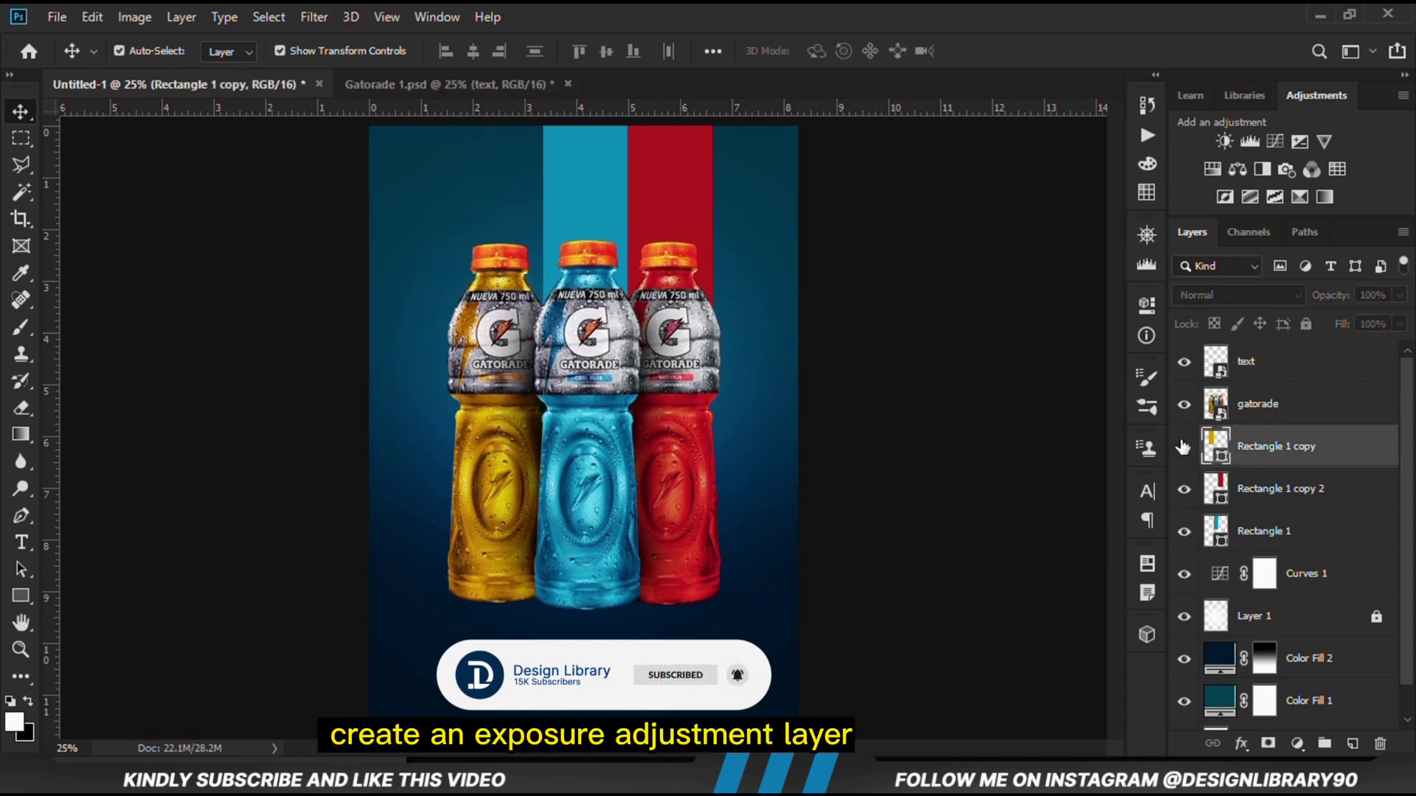
click(1296, 743)
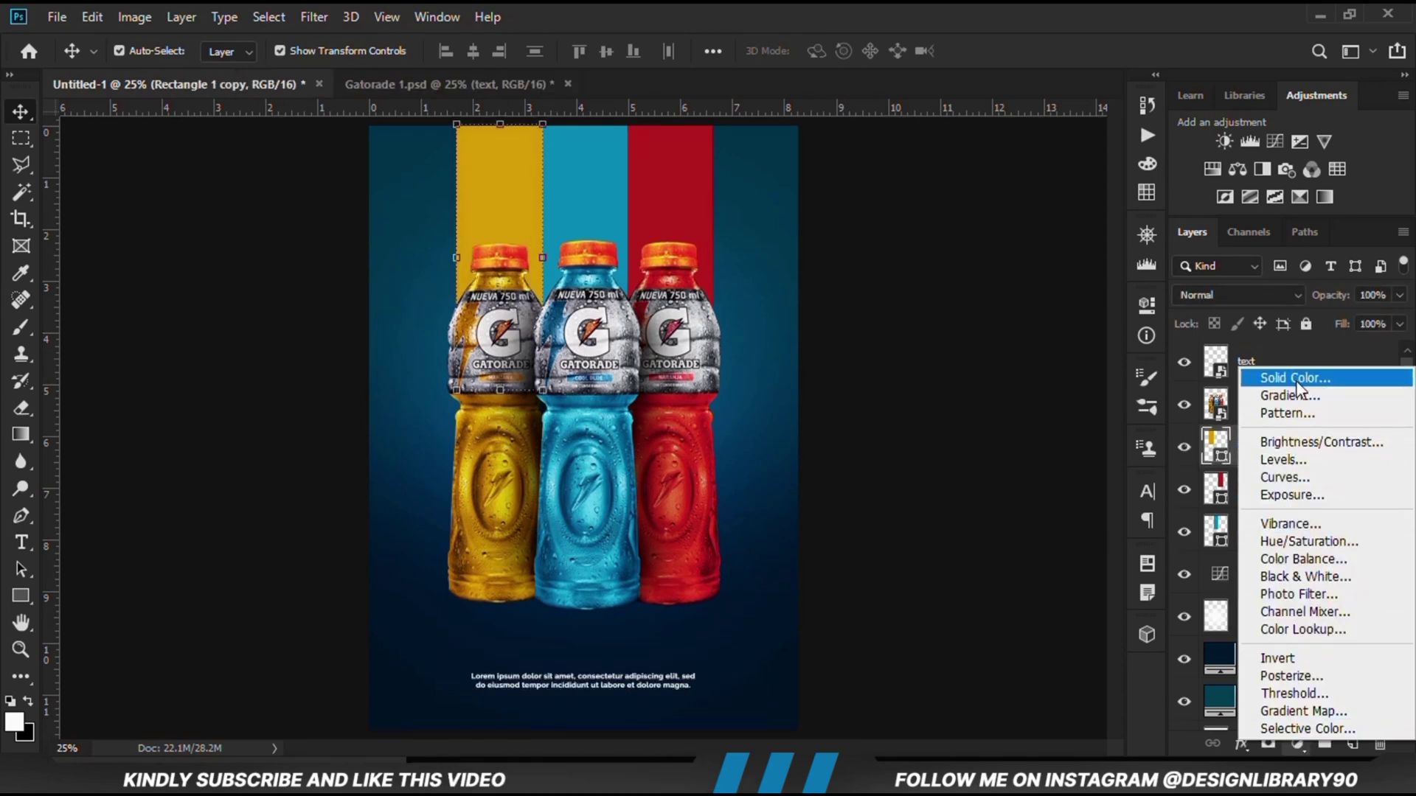
click(1290, 495)
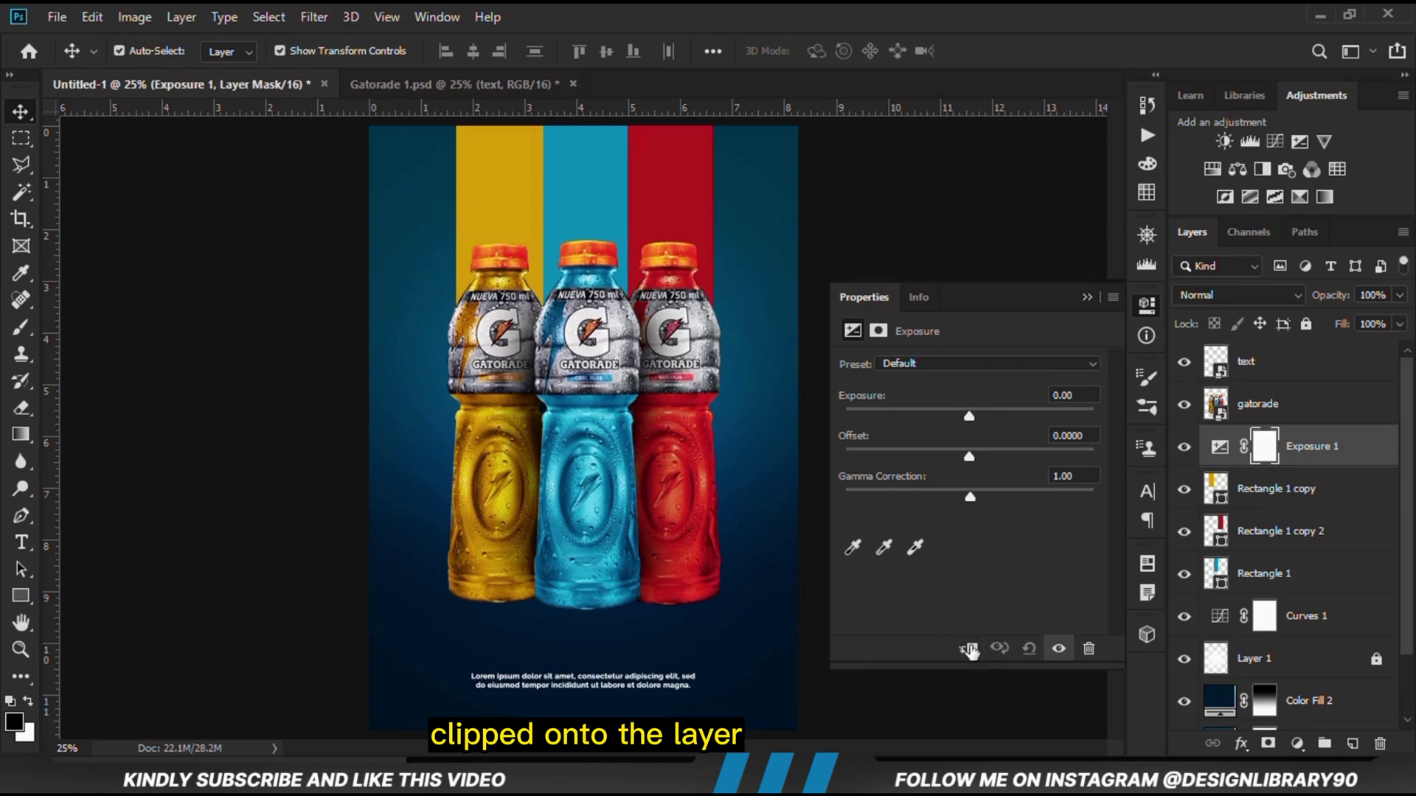
click(968, 648)
drag(968, 416, 884, 417)
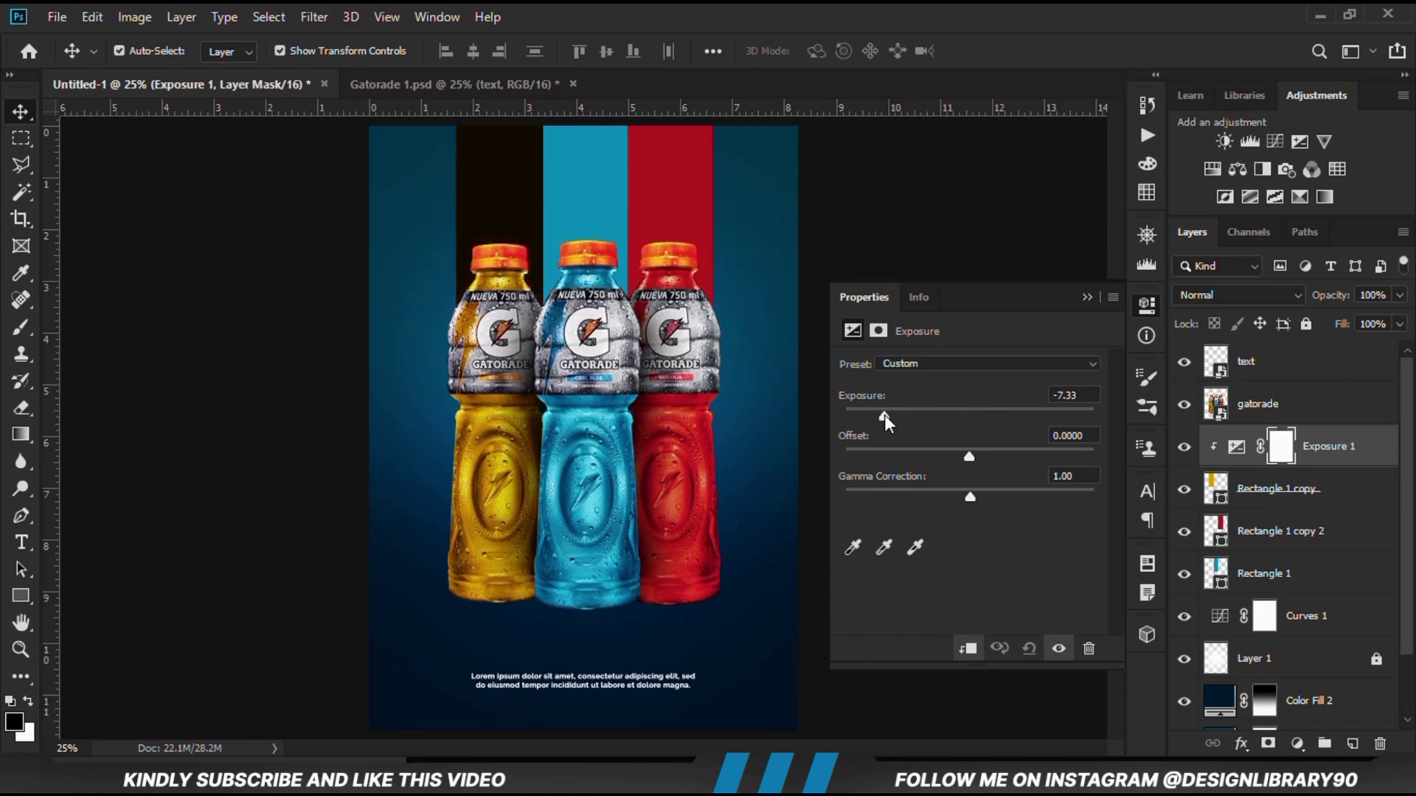
click(1087, 297)
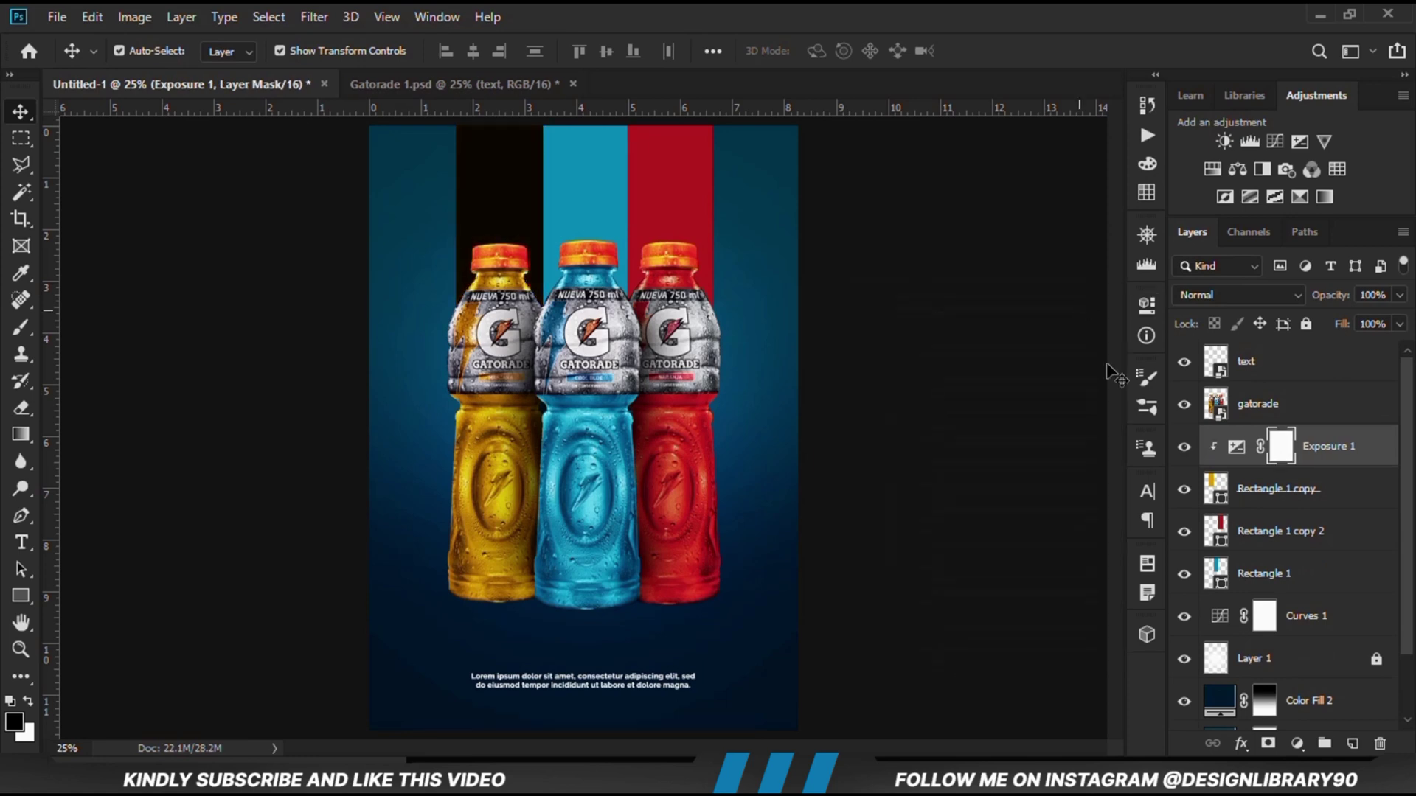
Step: Compare the yellow rectangle with and without its exposure adjustment, and invert the adjustment's mask to black
click(1184, 447)
click(1184, 447)
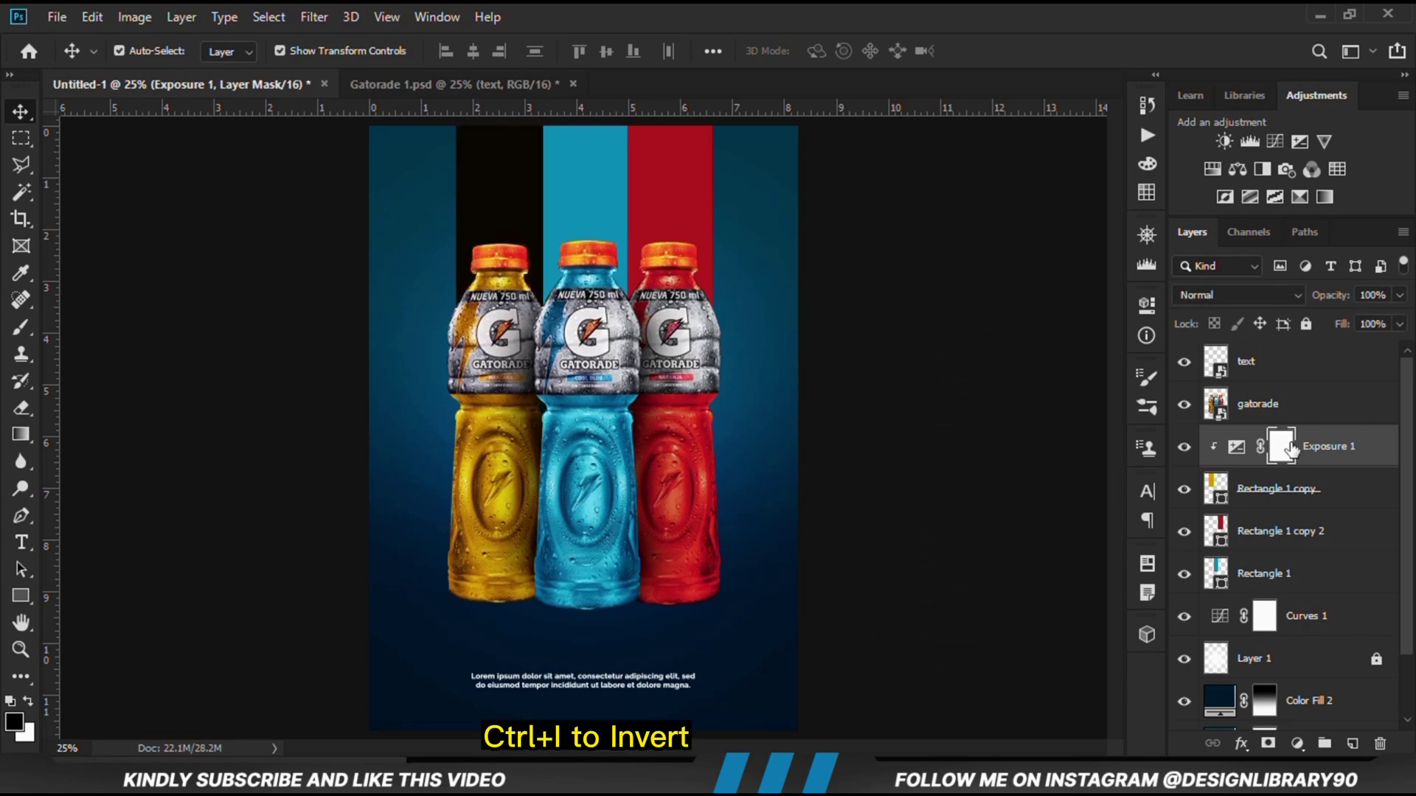
key(ctrl+i)
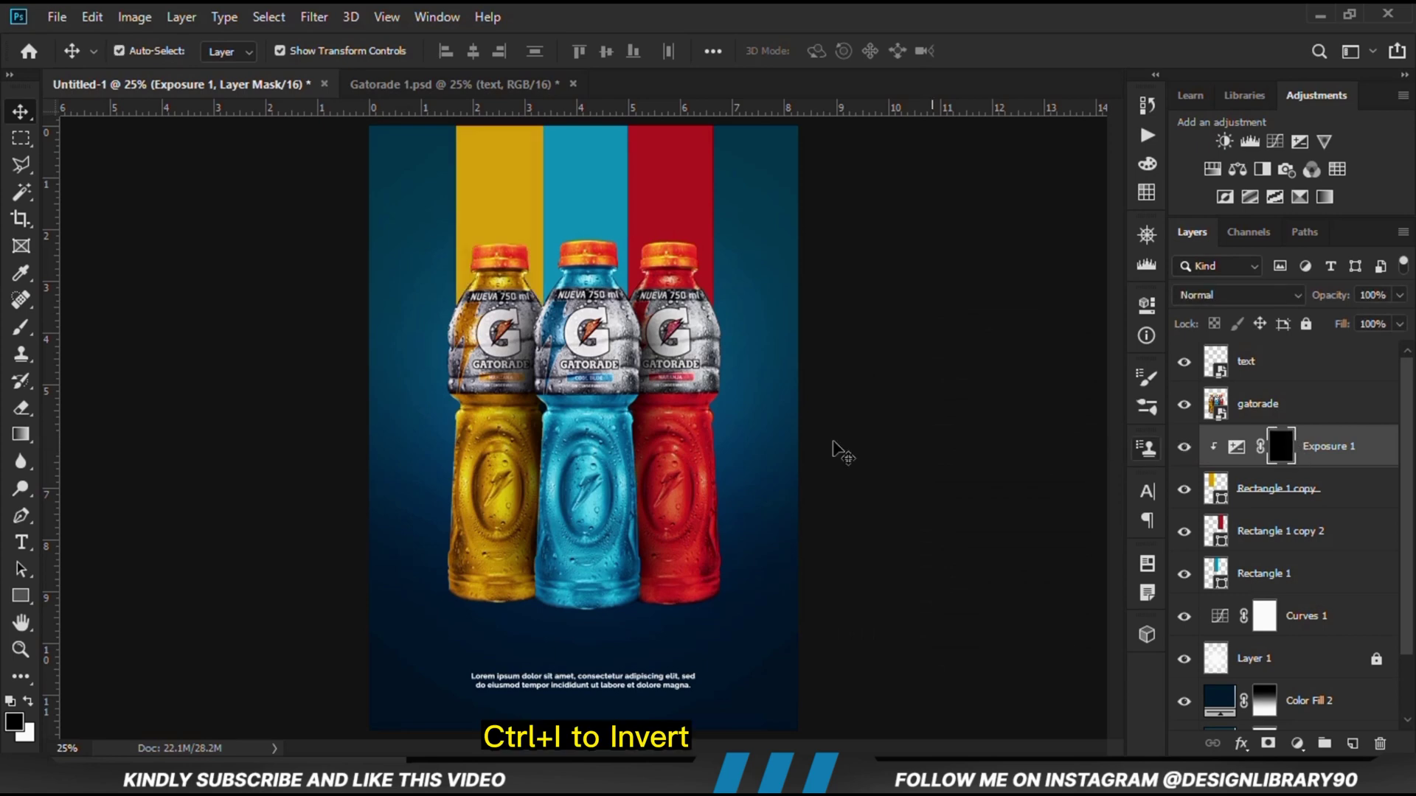
Step: Set up a soft Brush at size 700 with white as the foreground colour for painting on the yellow rectangle's exposure mask
click(22, 324)
click(140, 327)
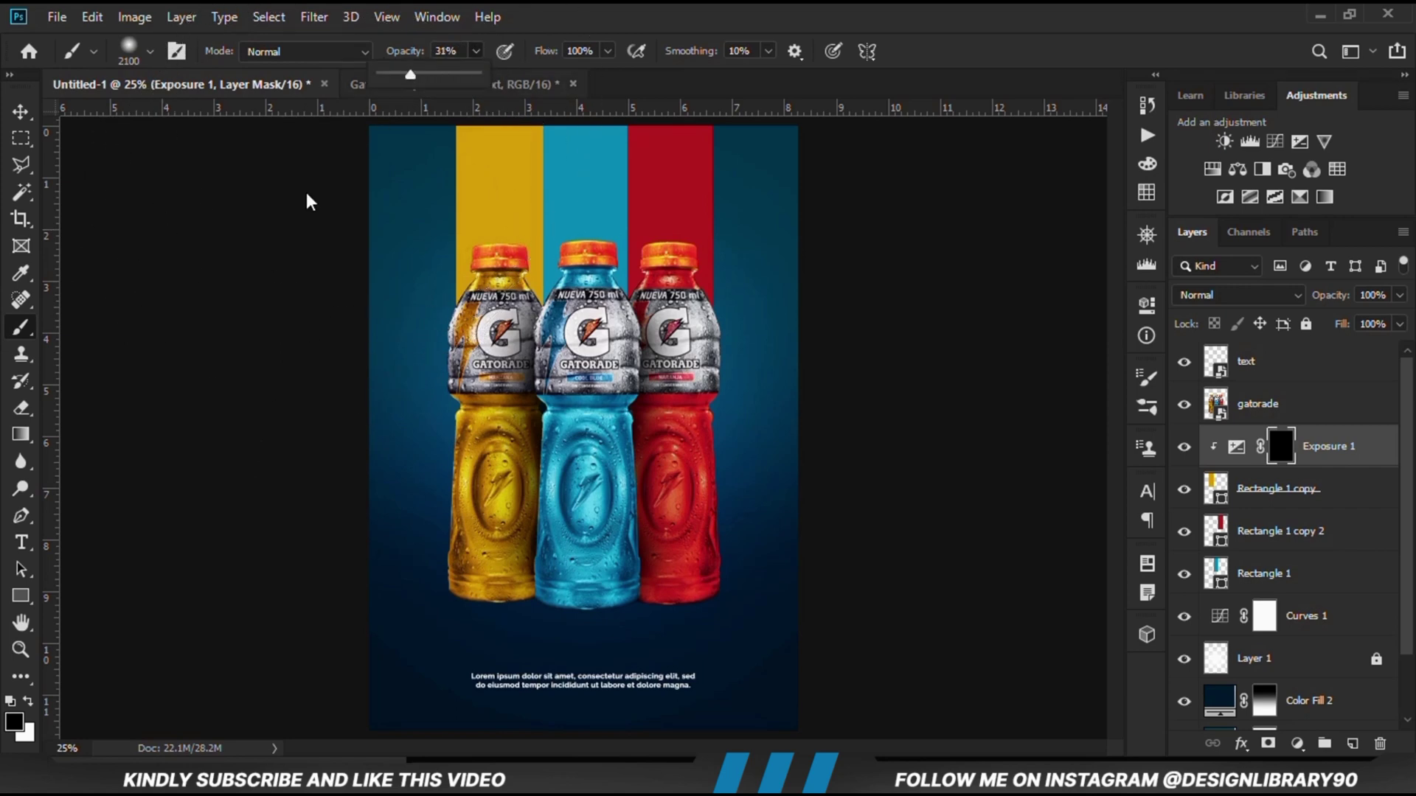
click(30, 703)
key(bracketleft)
key(bracketleft)
key(bracketleft)
key(bracketleft)
key(bracketleft)
key(bracketleft)
key(bracketleft)
key(bracketleft)
key(bracketleft)
key(bracketleft)
key(bracketleft)
key(bracketleft)
key(bracketleft)
key(bracketleft)
key(bracketleft)
key(bracketleft)
key(bracketleft)
key(bracketleft)
key(bracketleft)
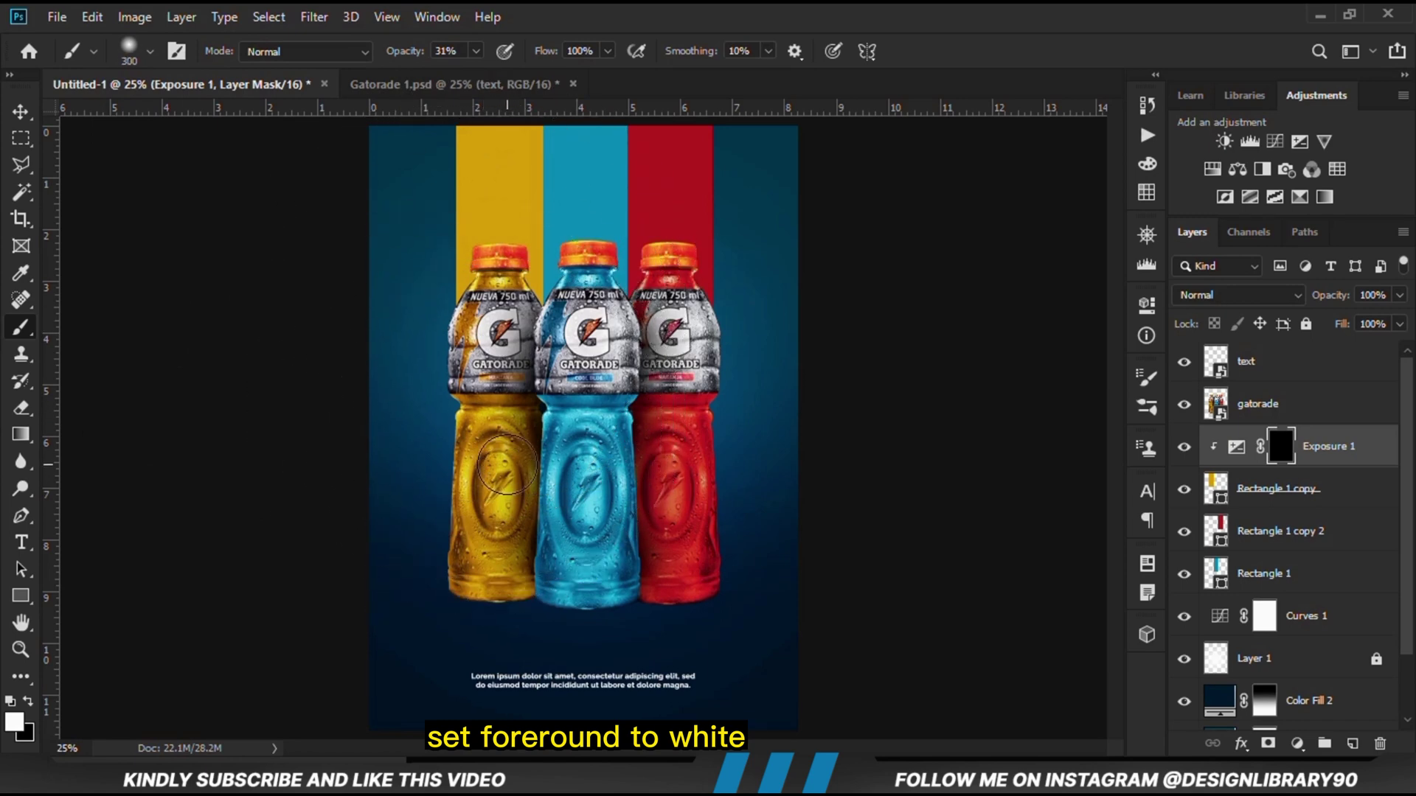
key(bracketright)
key(bracketright)
key(bracketright)
key(bracketright)
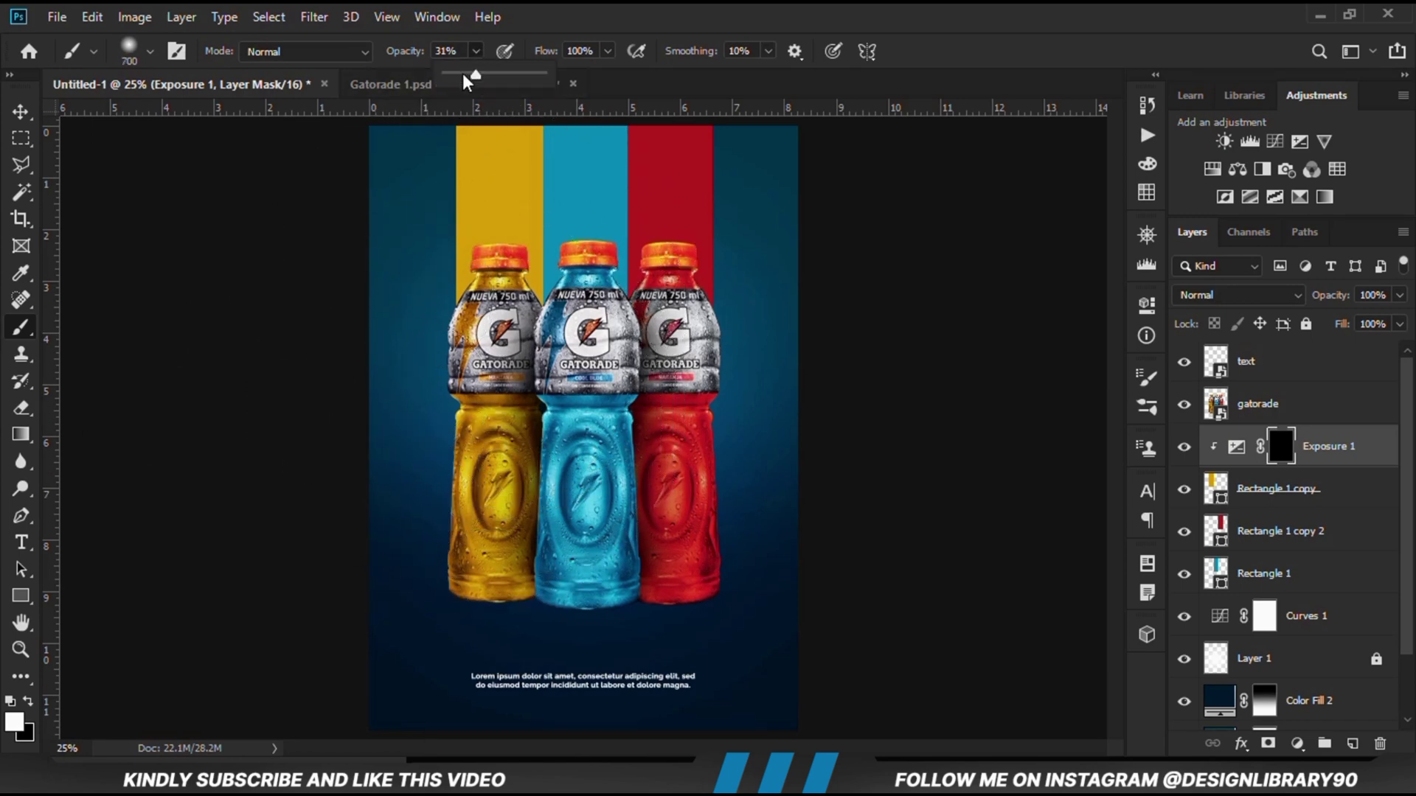
Step: Paint shadows along both edges of the yellow rectangle on its exposure mask at 22% brush opacity
scroll(496, 206, down, 3)
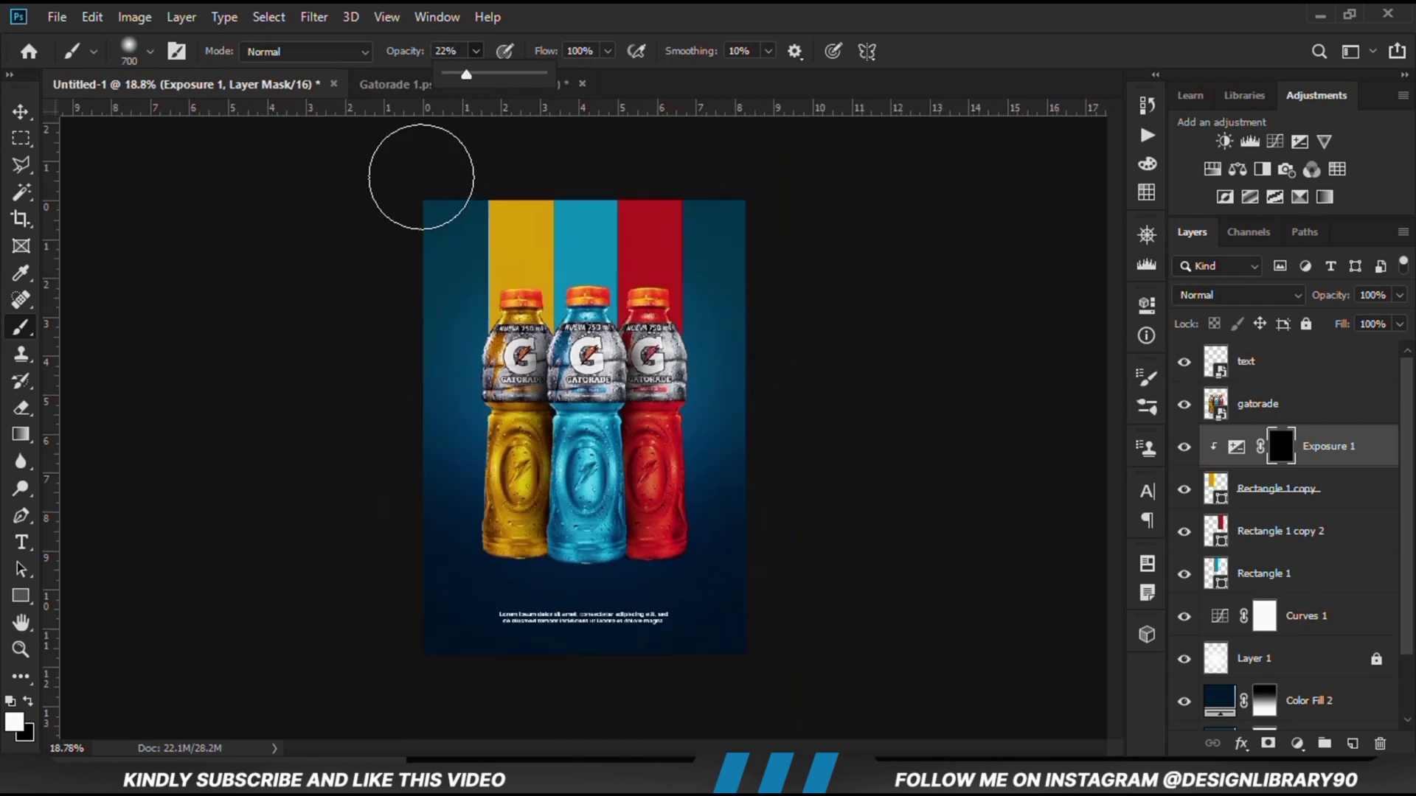
mouse_move(459, 215)
mouse_down()
mouse_move(426, 316)
mouse_move(445, 407)
mouse_move(461, 366)
mouse_move(542, 389)
mouse_up()
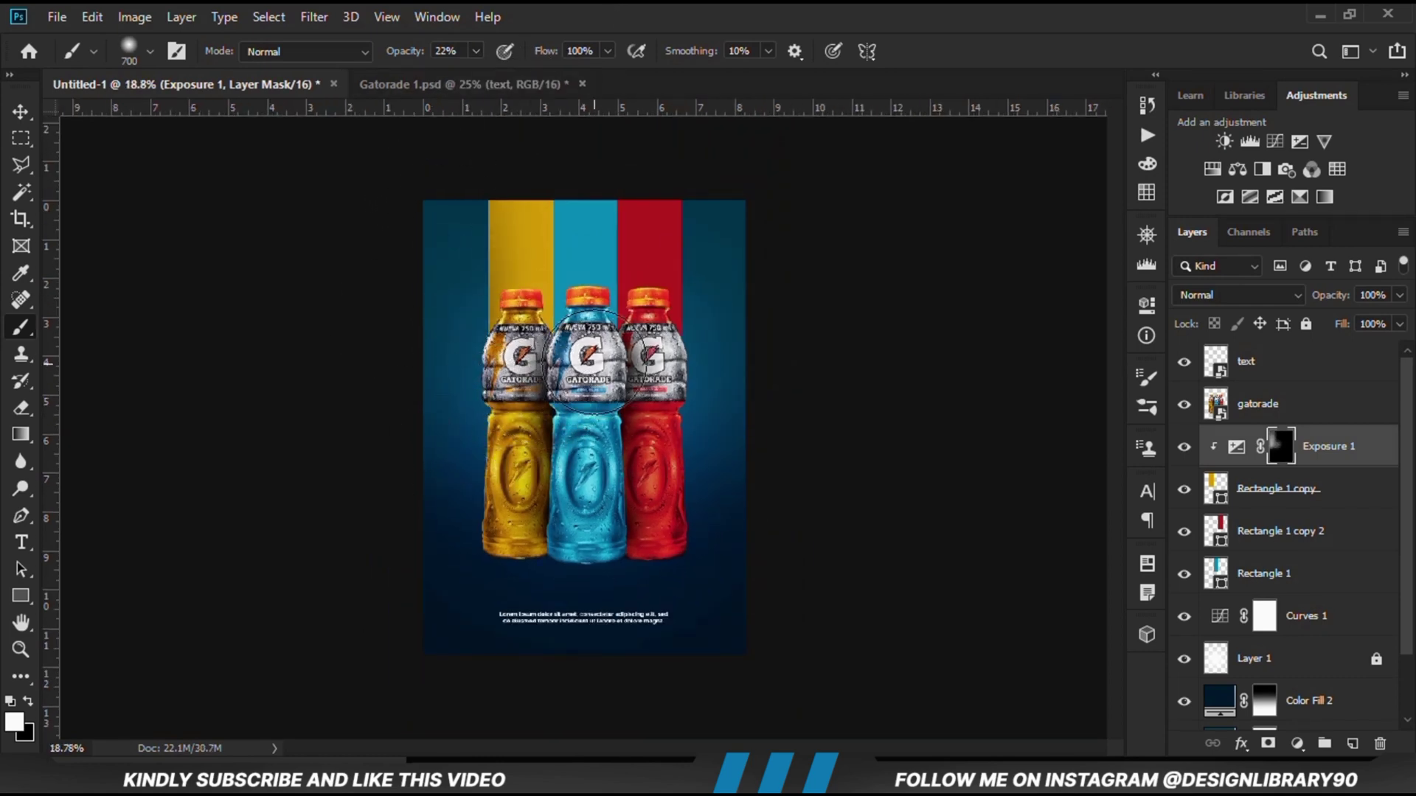
mouse_move(614, 267)
mouse_down()
mouse_move(594, 165)
mouse_move(609, 396)
mouse_move(529, 369)
mouse_move(549, 351)
mouse_move(515, 340)
mouse_up()
Step: Lower the brush opacity to 13% and deepen the shadows around the yellow rectangle's edges and behind its bottle
scroll(603, 359, up, 1)
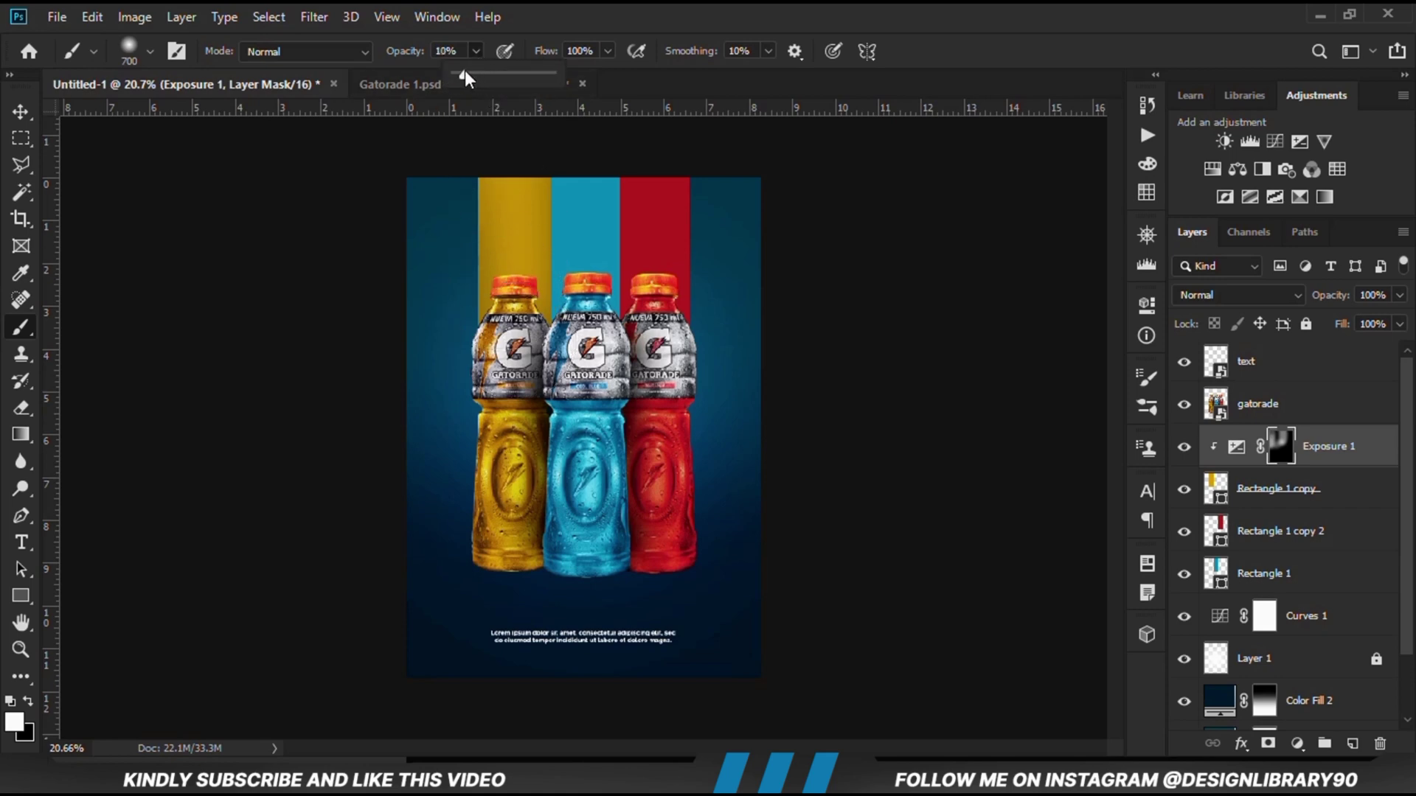
click(544, 17)
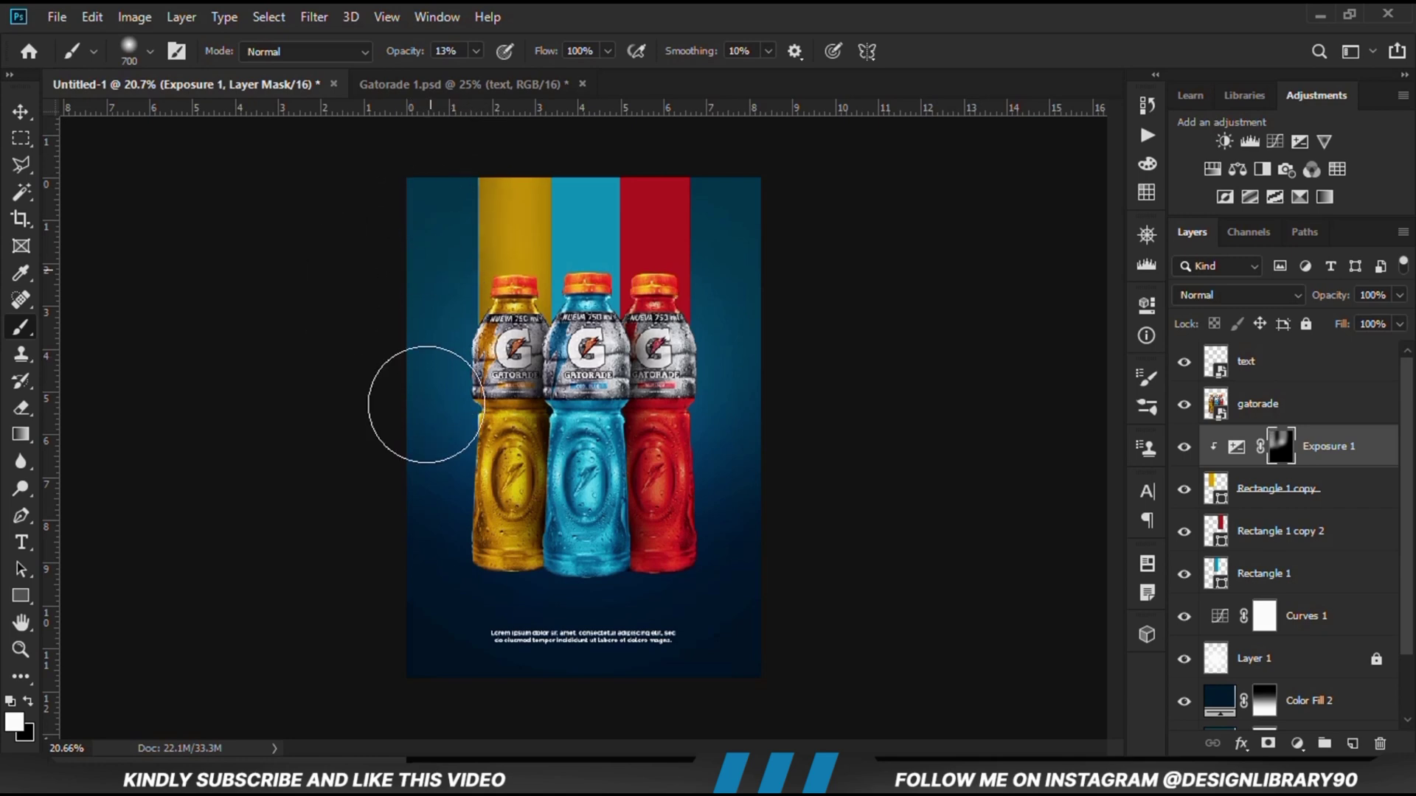
mouse_move(420, 405)
mouse_down()
mouse_move(576, 356)
mouse_move(604, 284)
mouse_move(607, 209)
mouse_move(587, 173)
mouse_up()
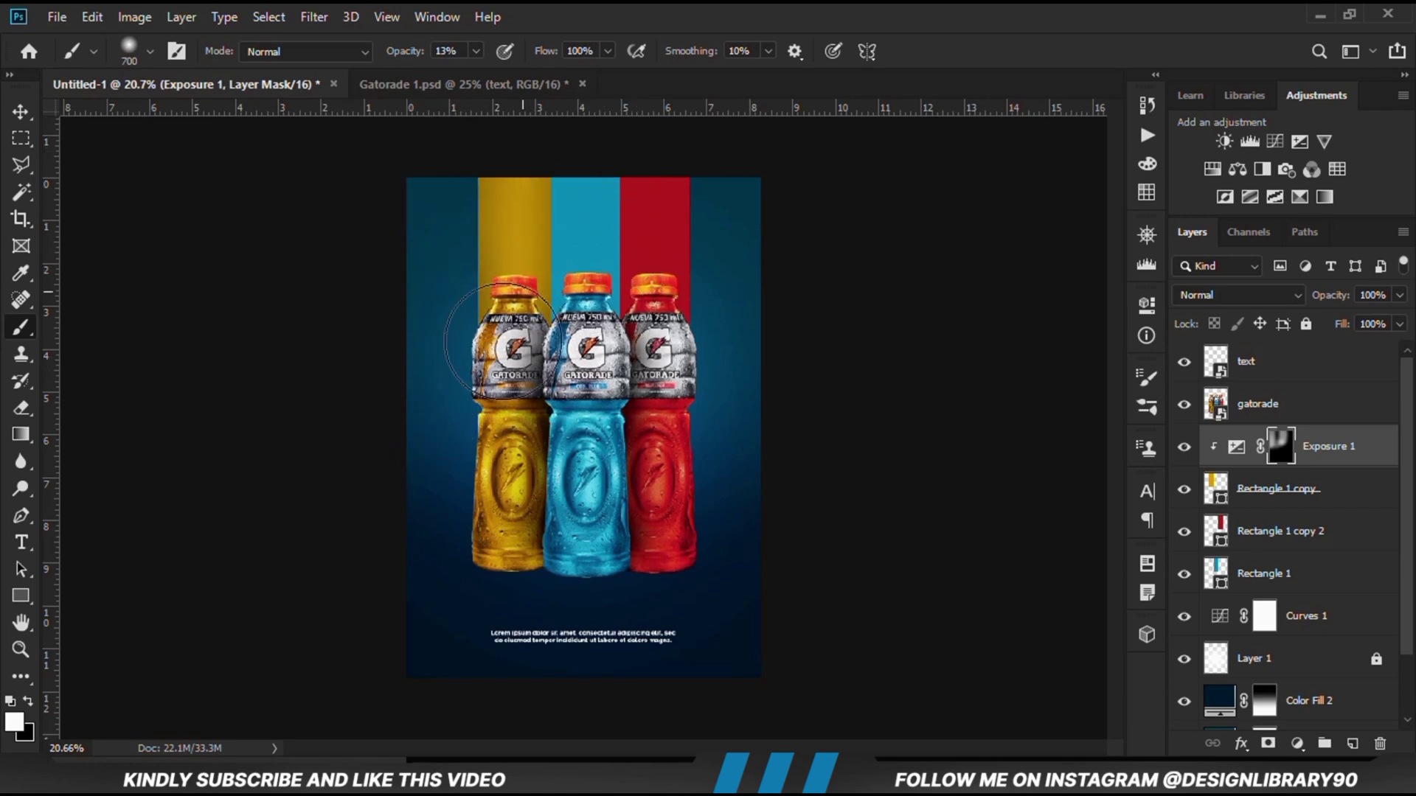
scroll(590, 417, down, 1)
mouse_move(474, 173)
mouse_down()
mouse_move(423, 215)
mouse_move(418, 369)
mouse_move(490, 424)
mouse_move(429, 261)
mouse_move(504, 443)
mouse_move(585, 354)
mouse_up()
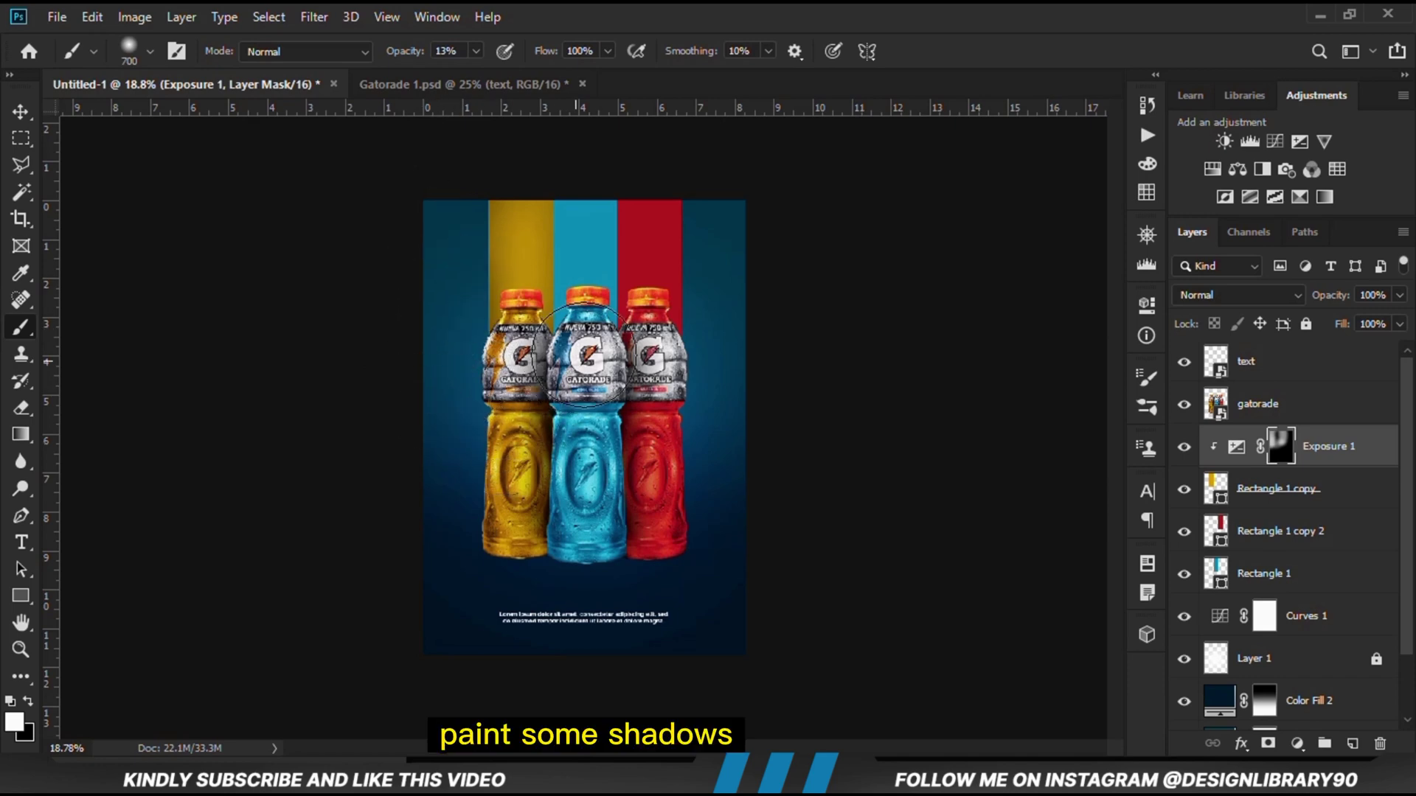
mouse_move(609, 212)
mouse_down()
mouse_move(594, 265)
mouse_move(600, 370)
mouse_up()
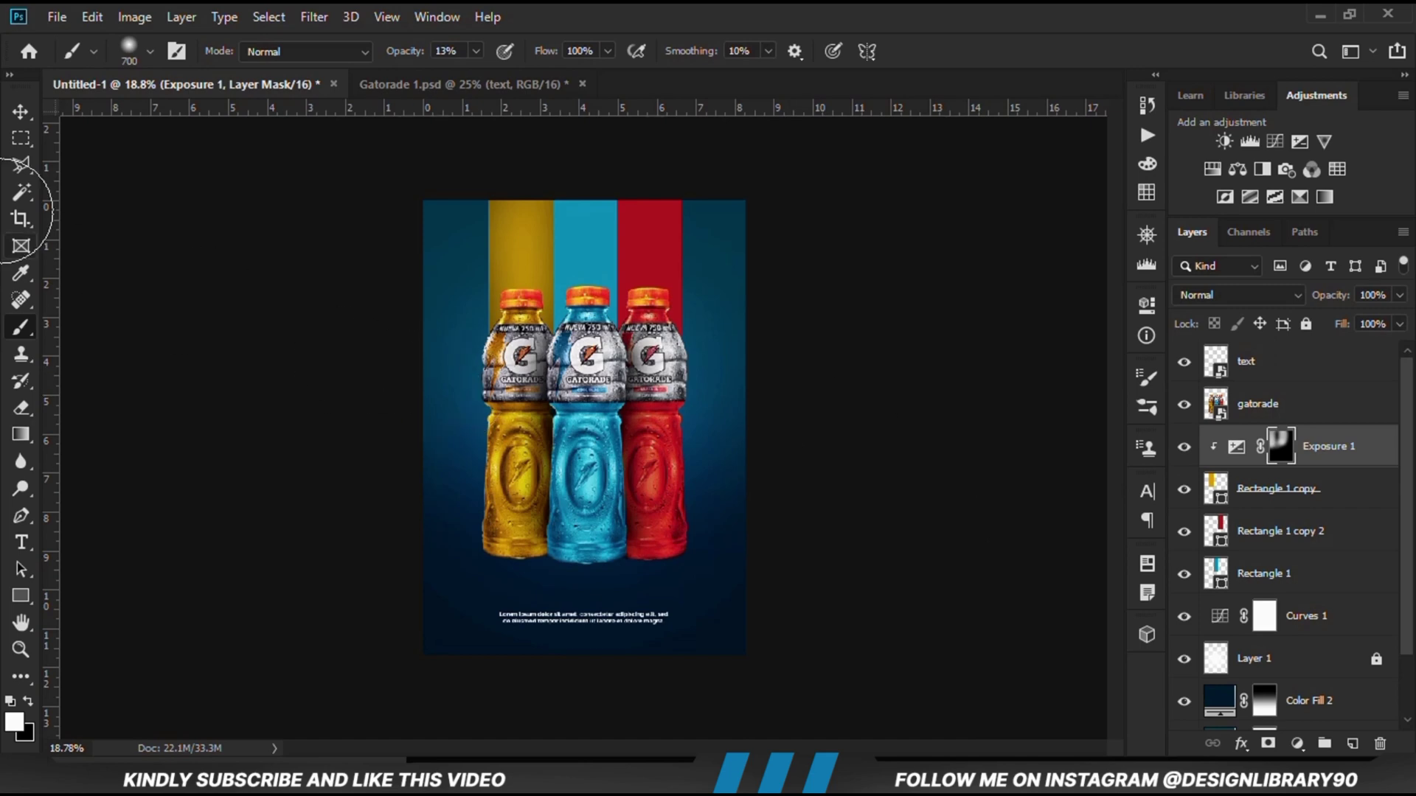
Step: Add an Exposure adjustment layer clipped to the blue rectangle and lower its exposure until the rectangle turns nearly black
click(21, 111)
click(574, 256)
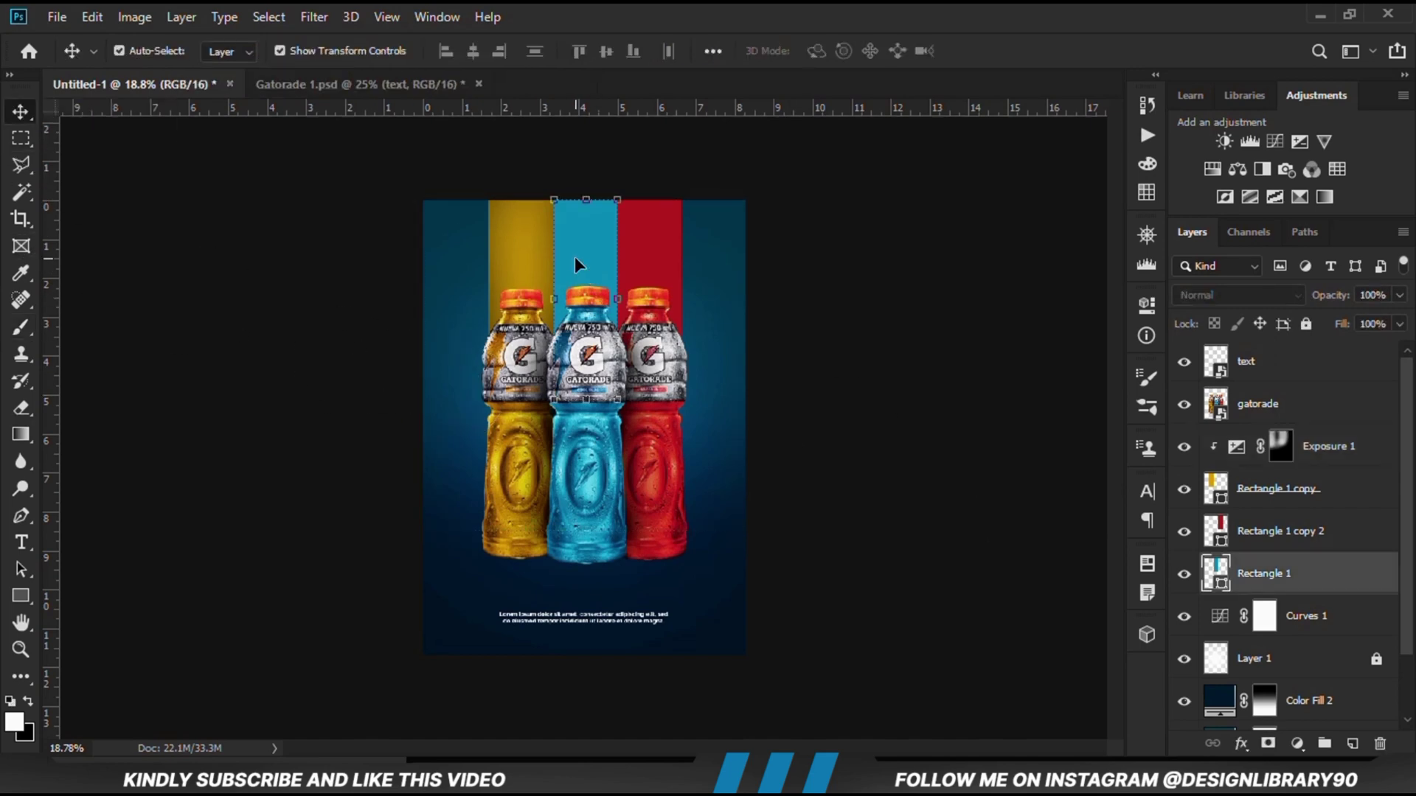
click(1185, 579)
click(1186, 580)
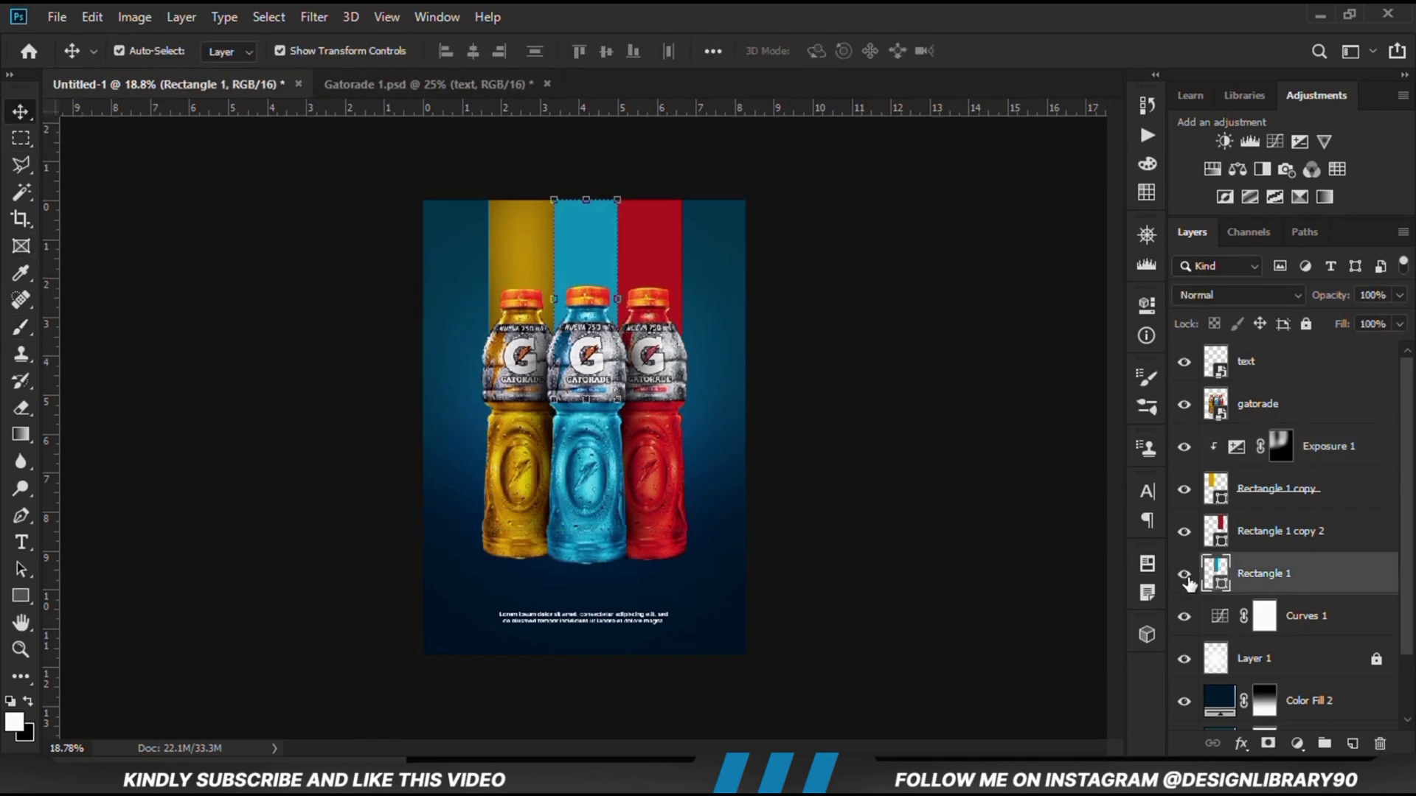
click(1296, 745)
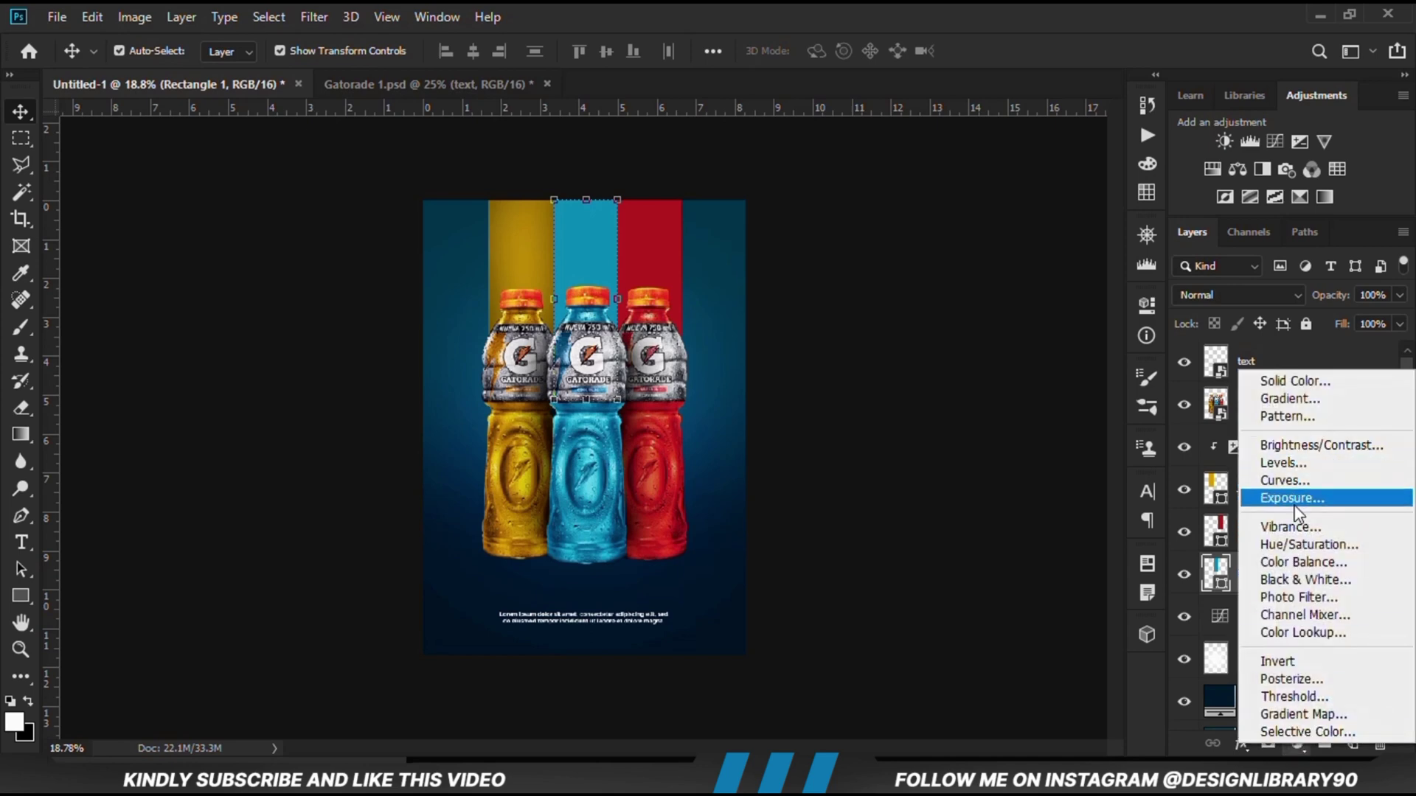
click(1295, 500)
click(968, 649)
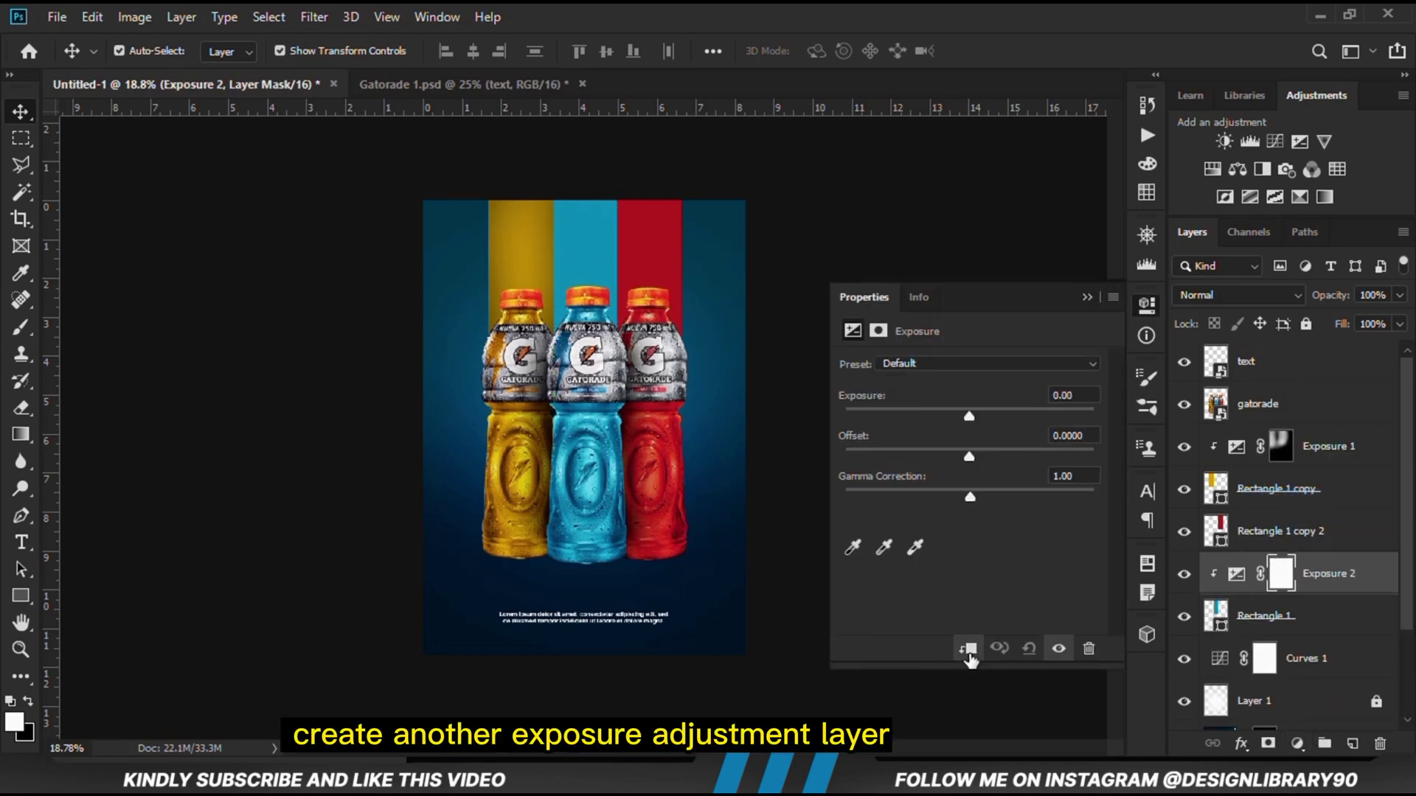
drag(969, 416, 882, 416)
click(1084, 298)
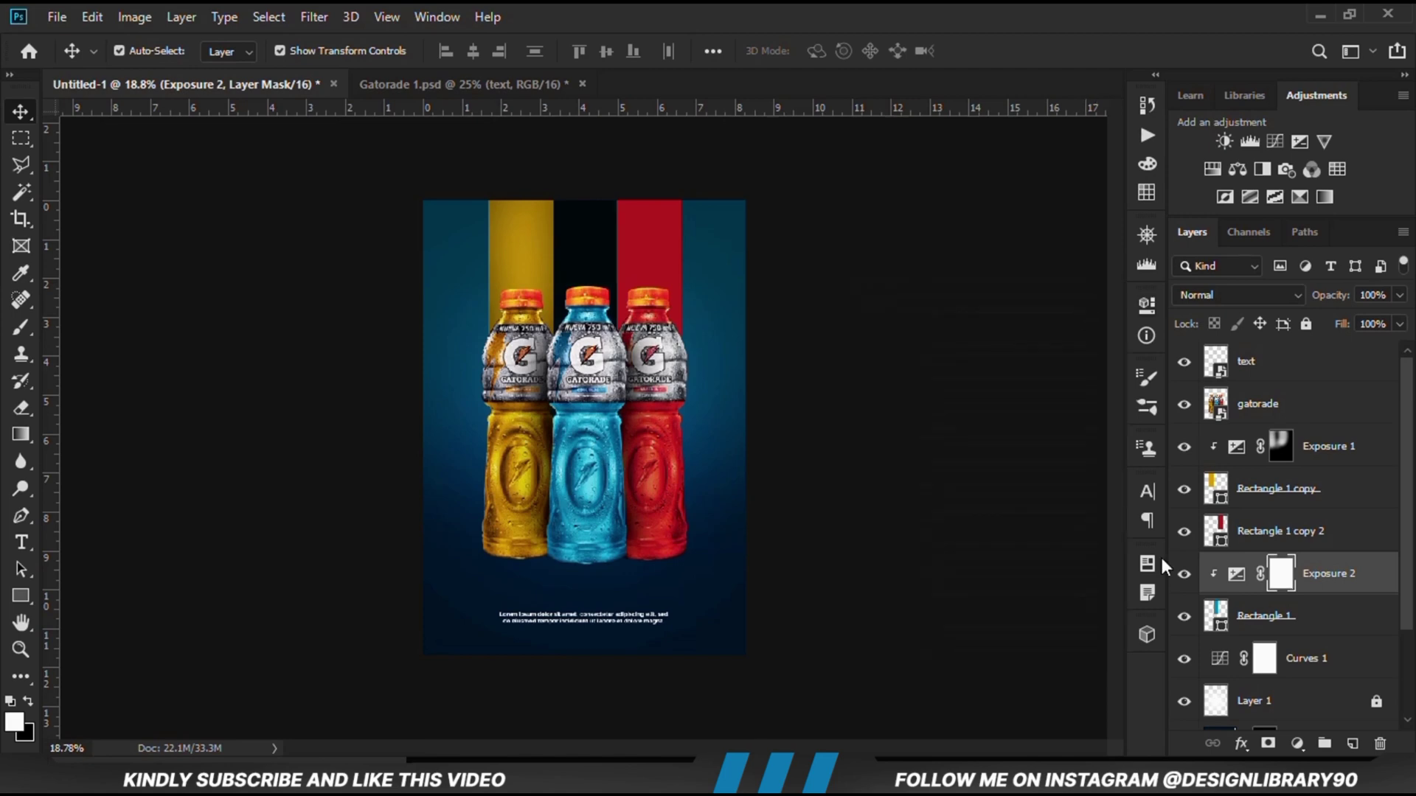
Step: Invert the blue rectangle's exposure mask to black and paint white shadow strokes along its edges at 13% brush opacity
click(1183, 575)
key(ctrl+i)
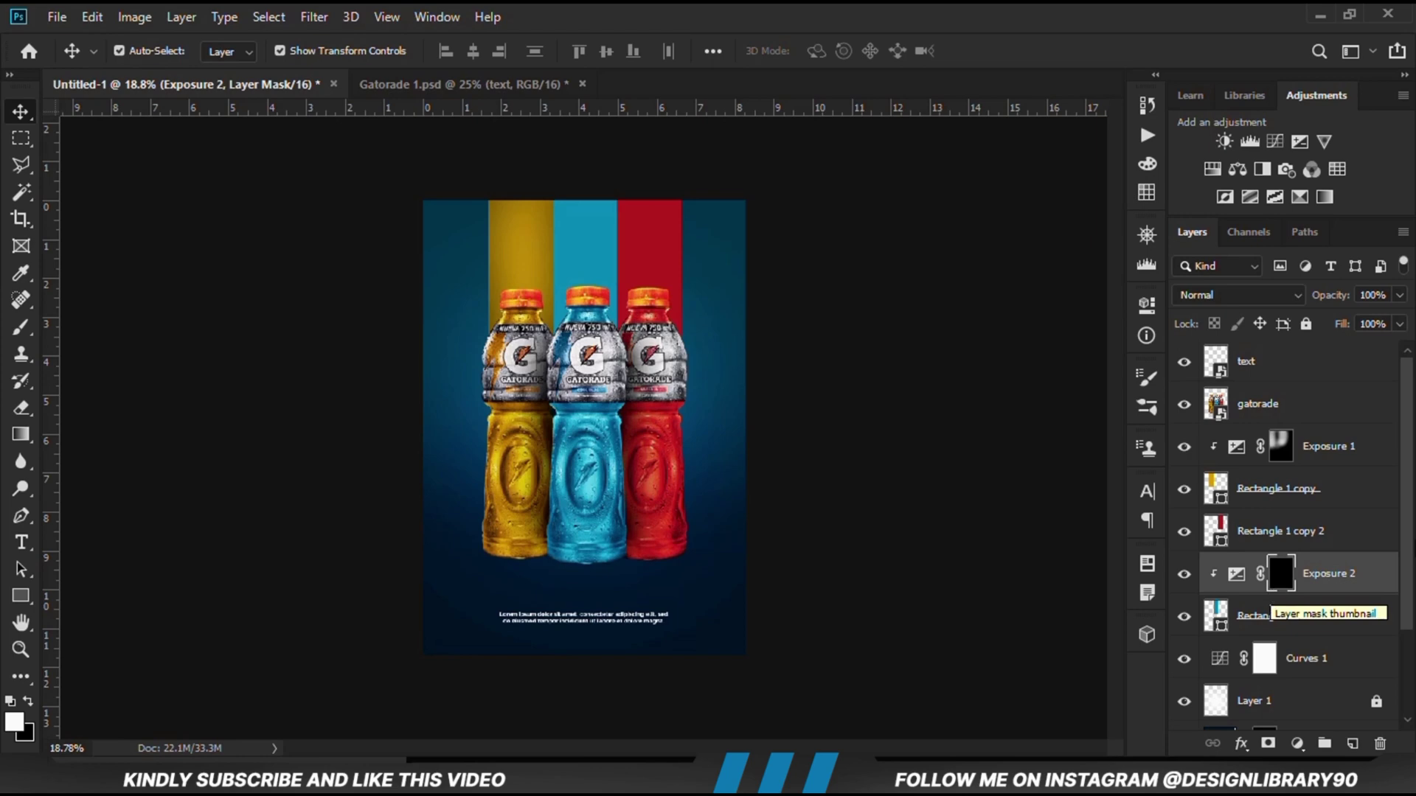
click(33, 335)
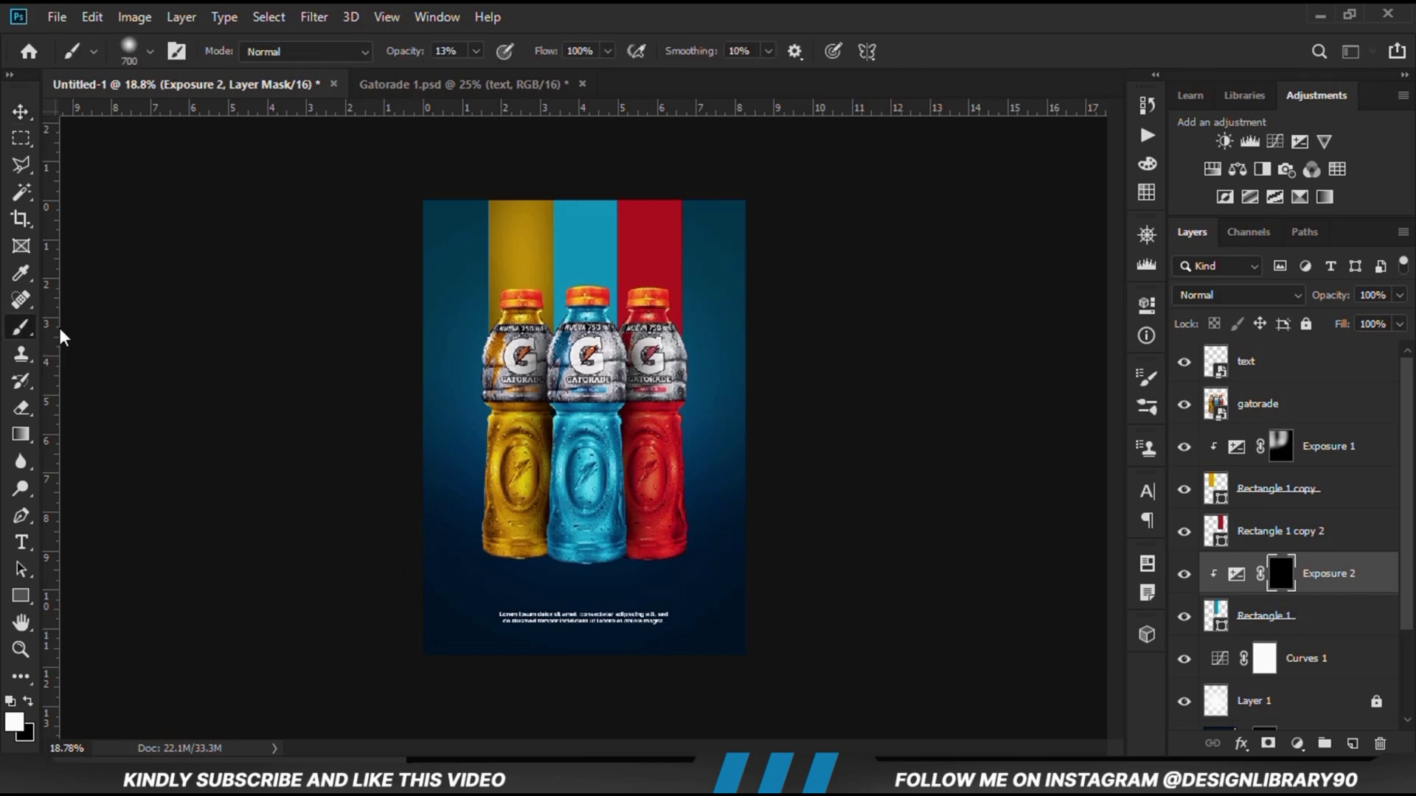
key(ctrl+plus)
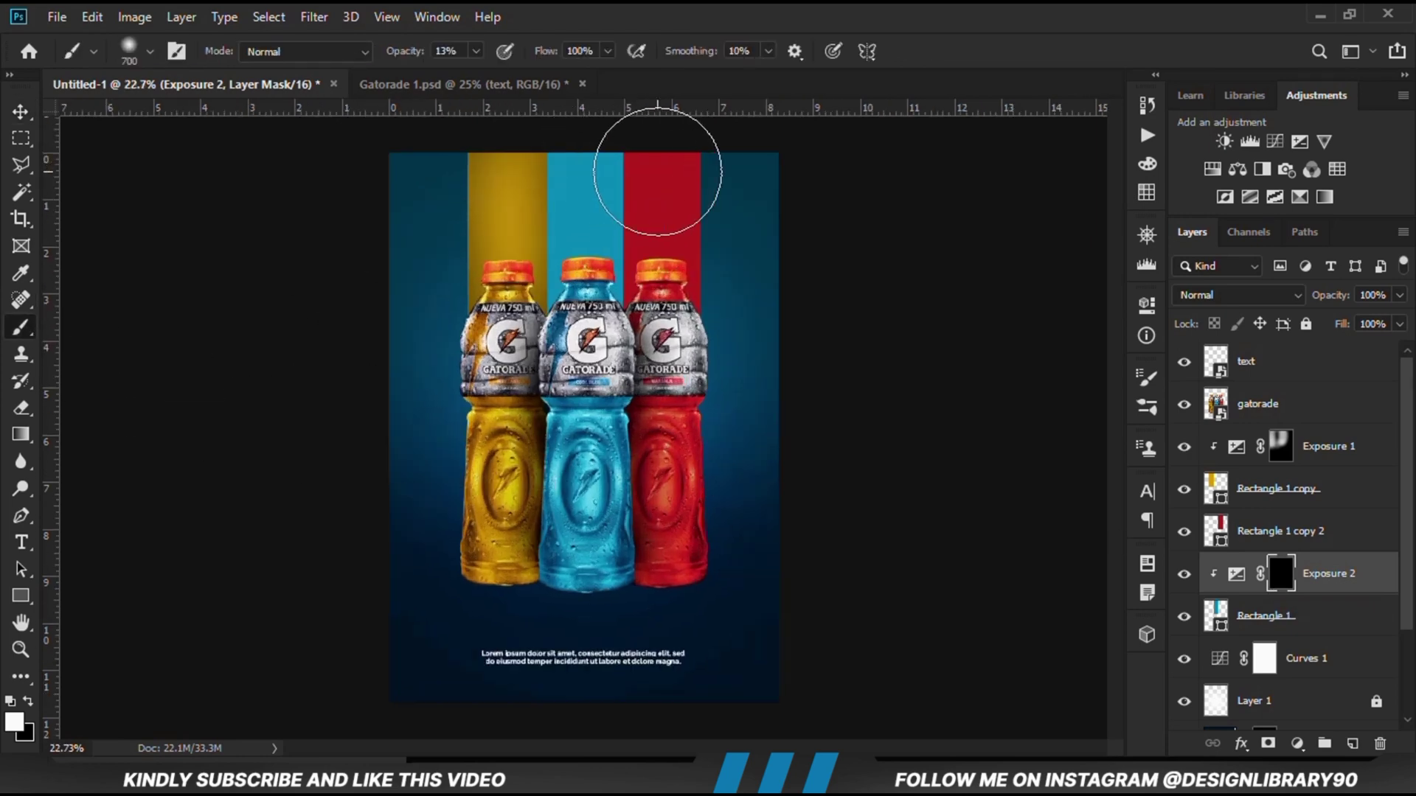
mouse_move(671, 328)
mouse_down()
mouse_move(487, 346)
mouse_move(509, 347)
mouse_move(481, 334)
mouse_move(537, 126)
mouse_up()
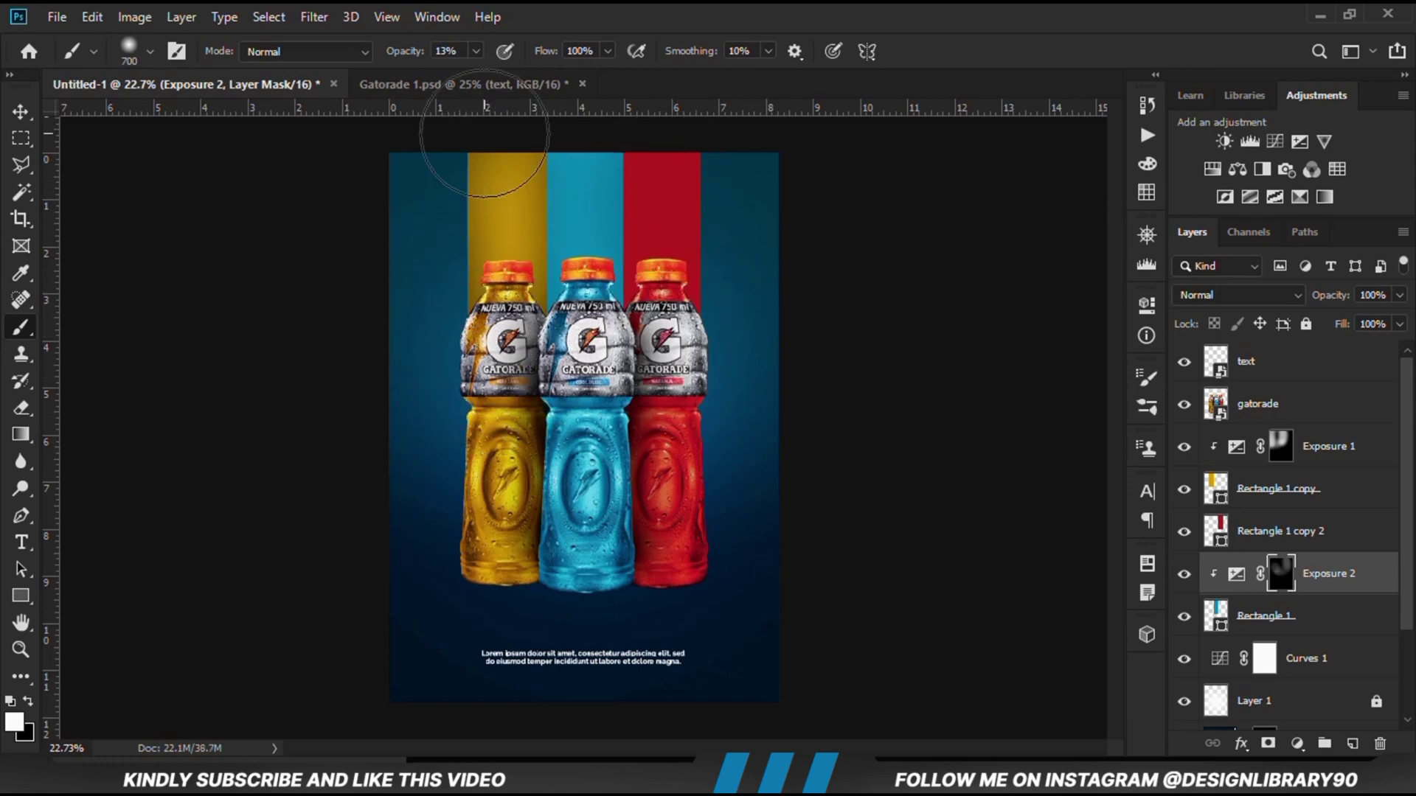
key(ctrl+minus)
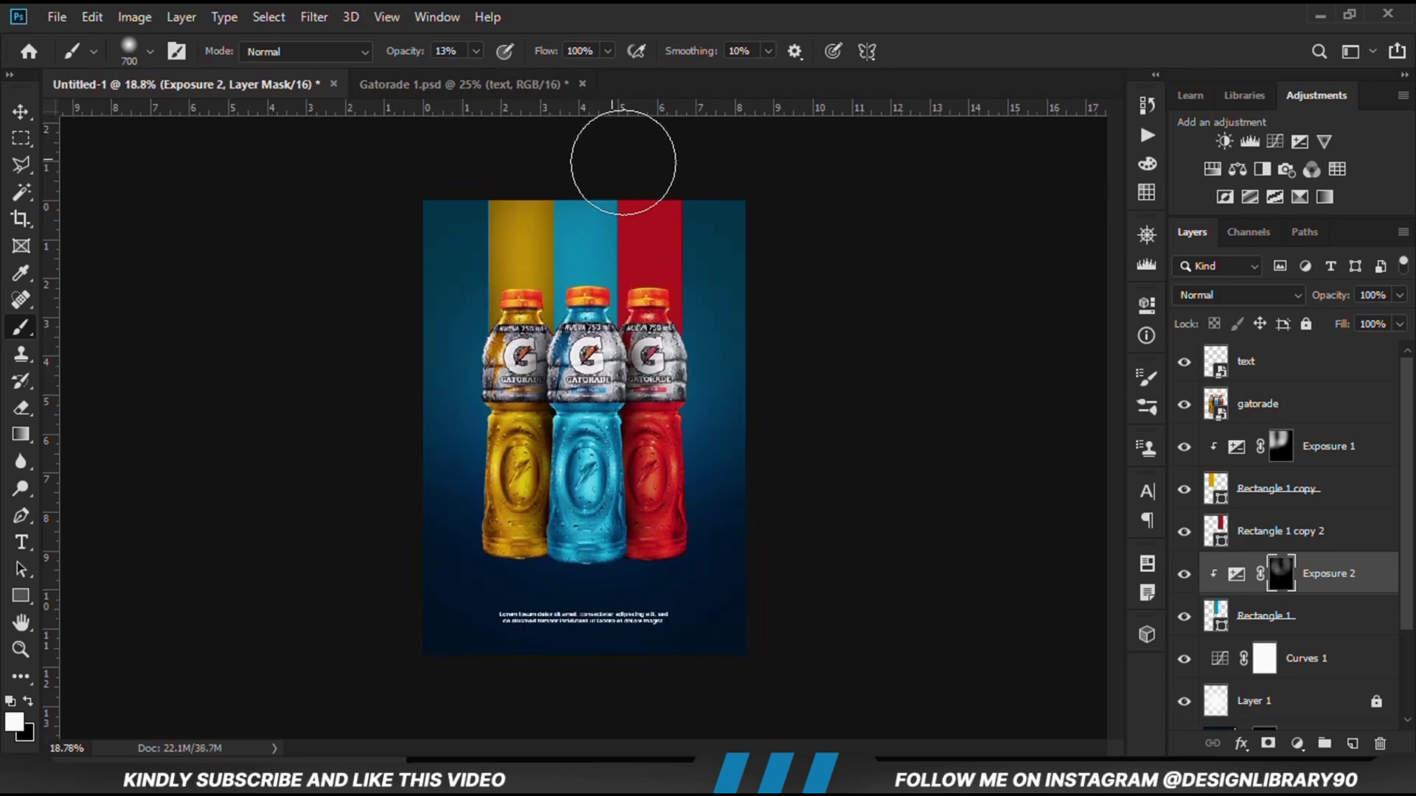
mouse_move(660, 259)
mouse_down()
mouse_move(654, 316)
mouse_move(596, 419)
mouse_move(501, 360)
mouse_move(485, 244)
mouse_move(494, 211)
mouse_up()
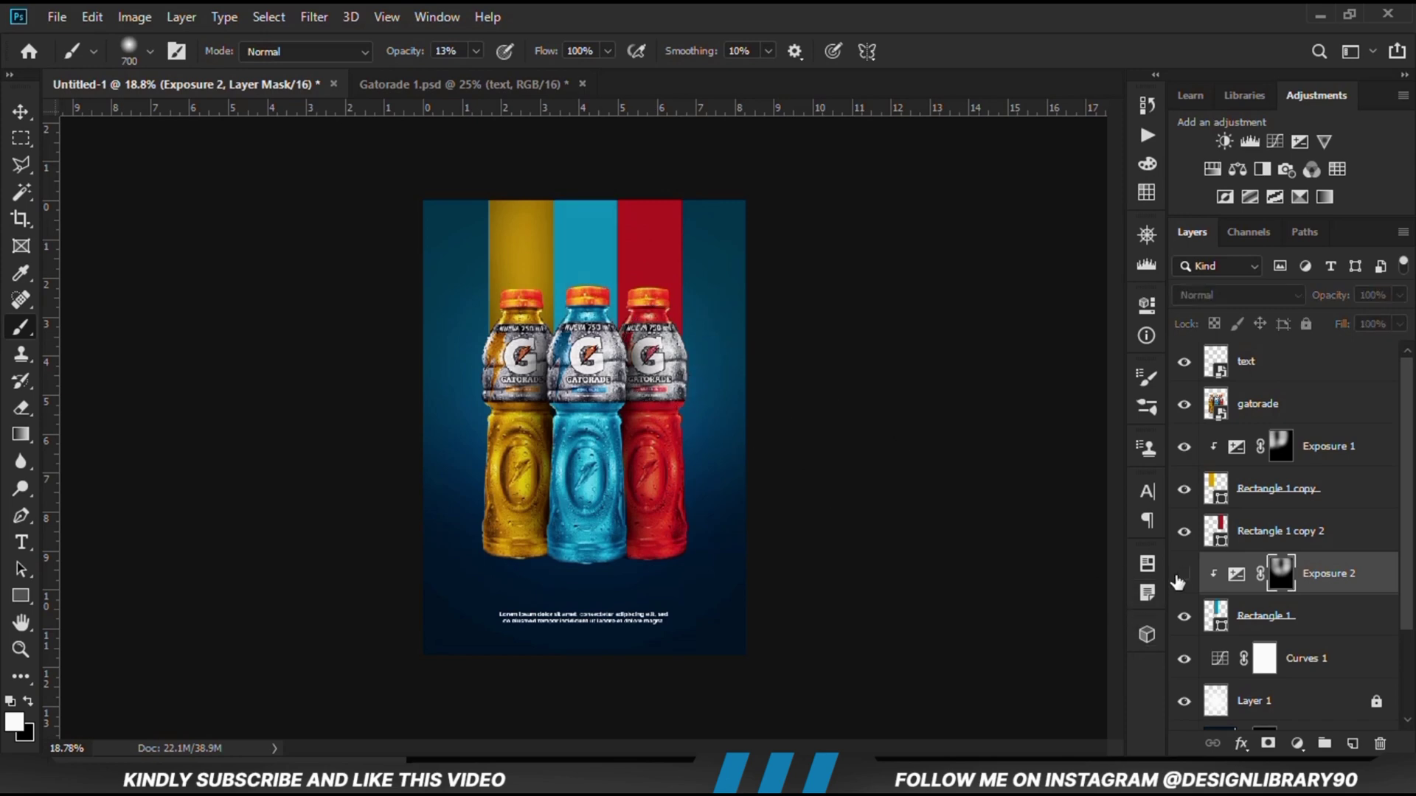
Step: Add an Exposure adjustment layer clipped to the red rectangle and lower its exposure to -8.33
click(21, 111)
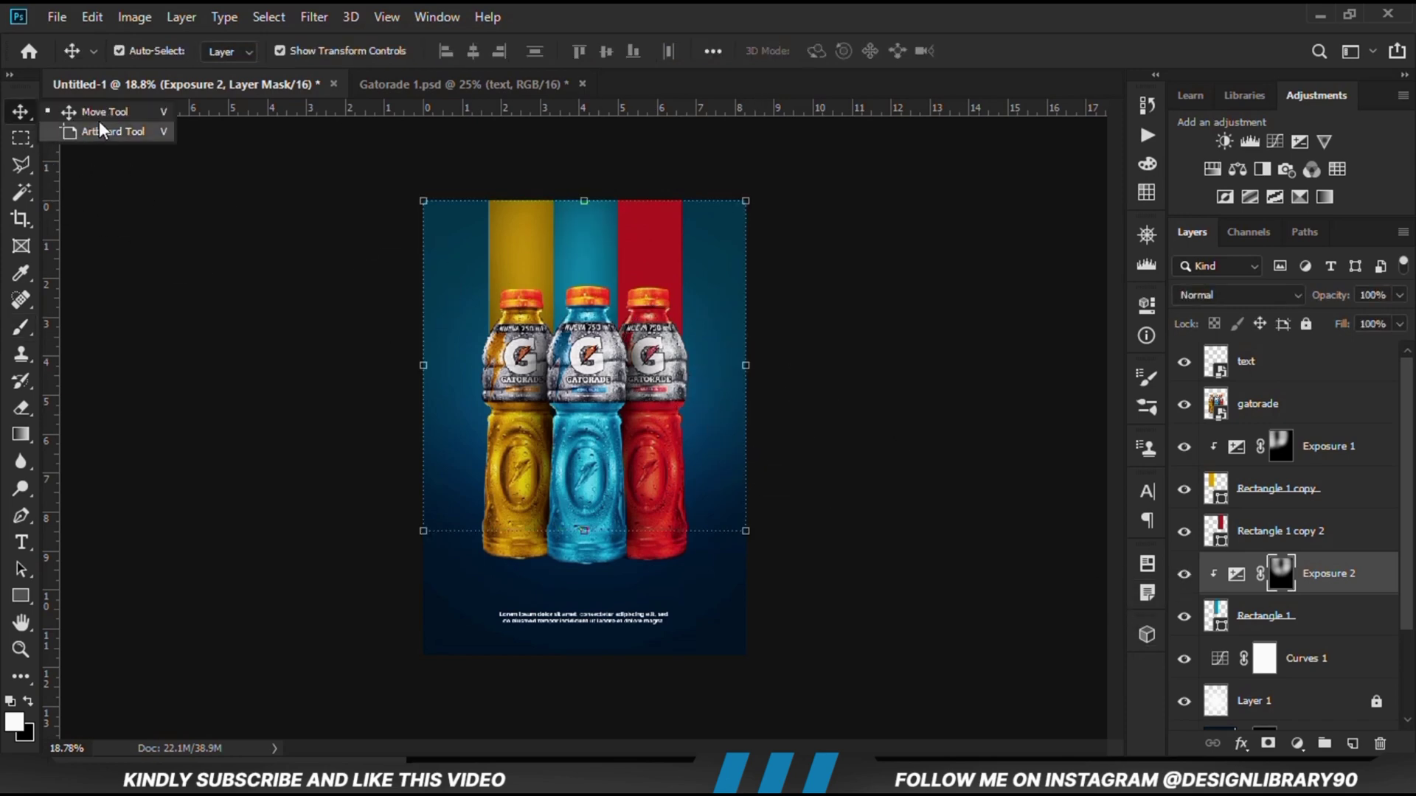
click(189, 259)
click(649, 254)
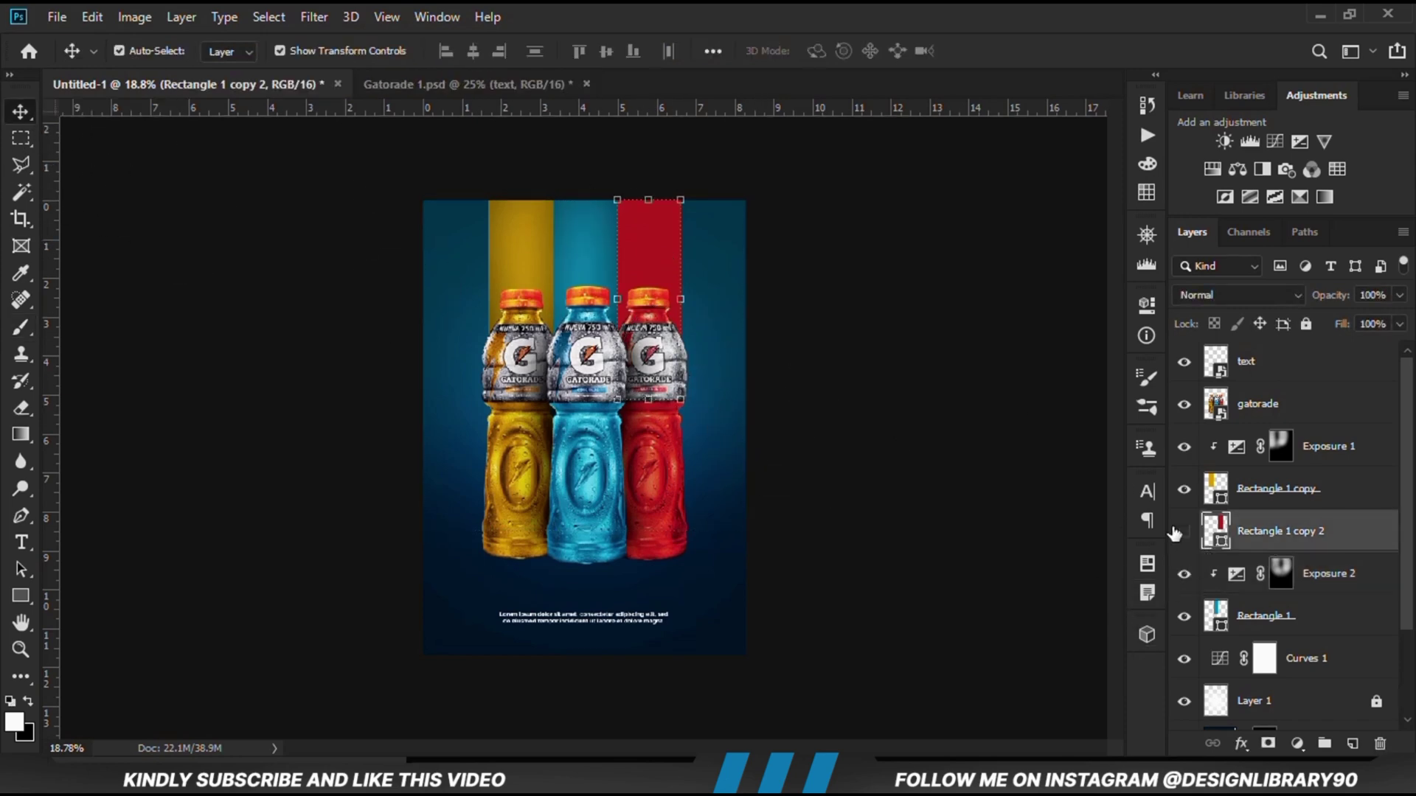
click(1183, 531)
click(1296, 744)
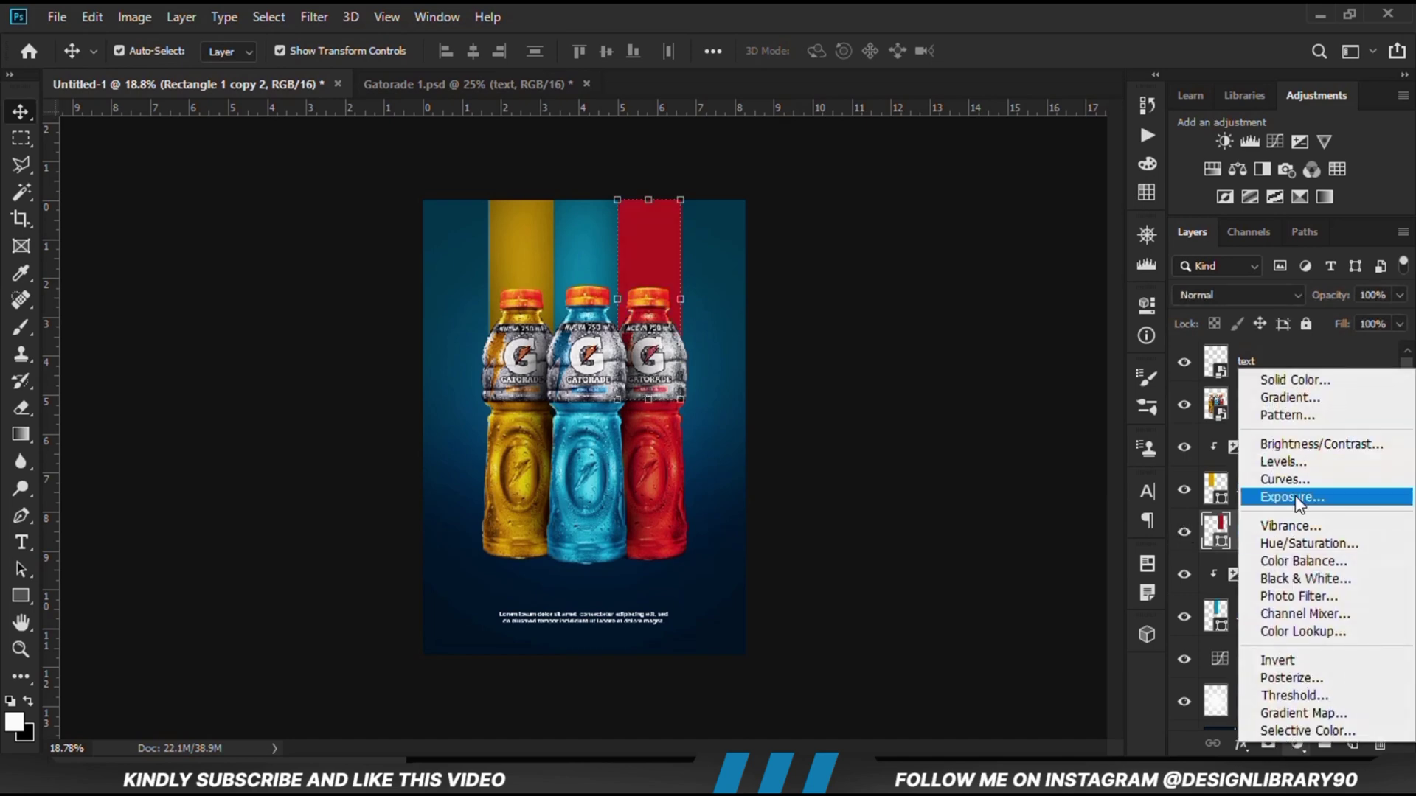
click(1292, 497)
click(967, 648)
drag(969, 417, 880, 418)
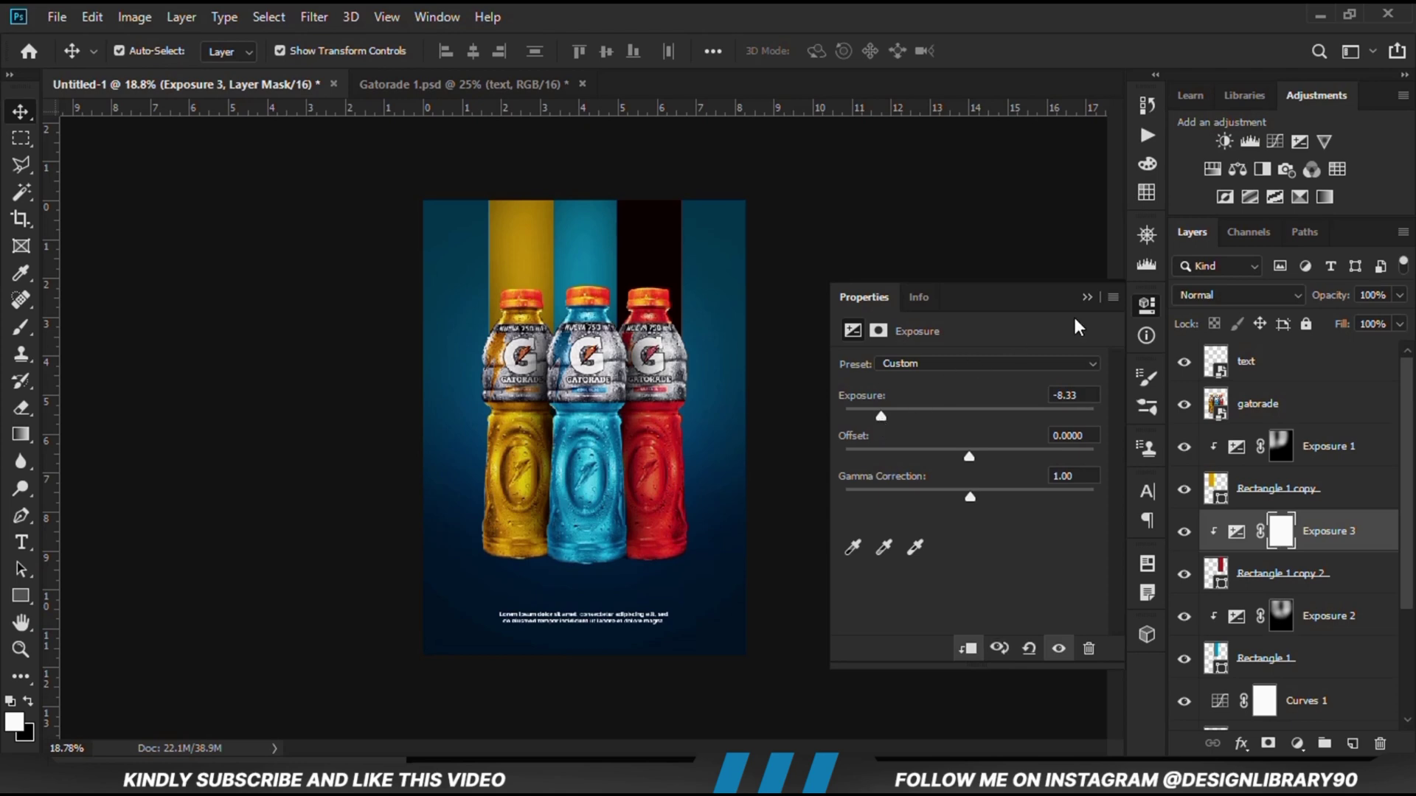
click(1087, 297)
Step: Invert the red rectangle's exposure mask to black and paint white shadow strokes along its edges and behind its bottle at 13% brush opacity
click(1184, 532)
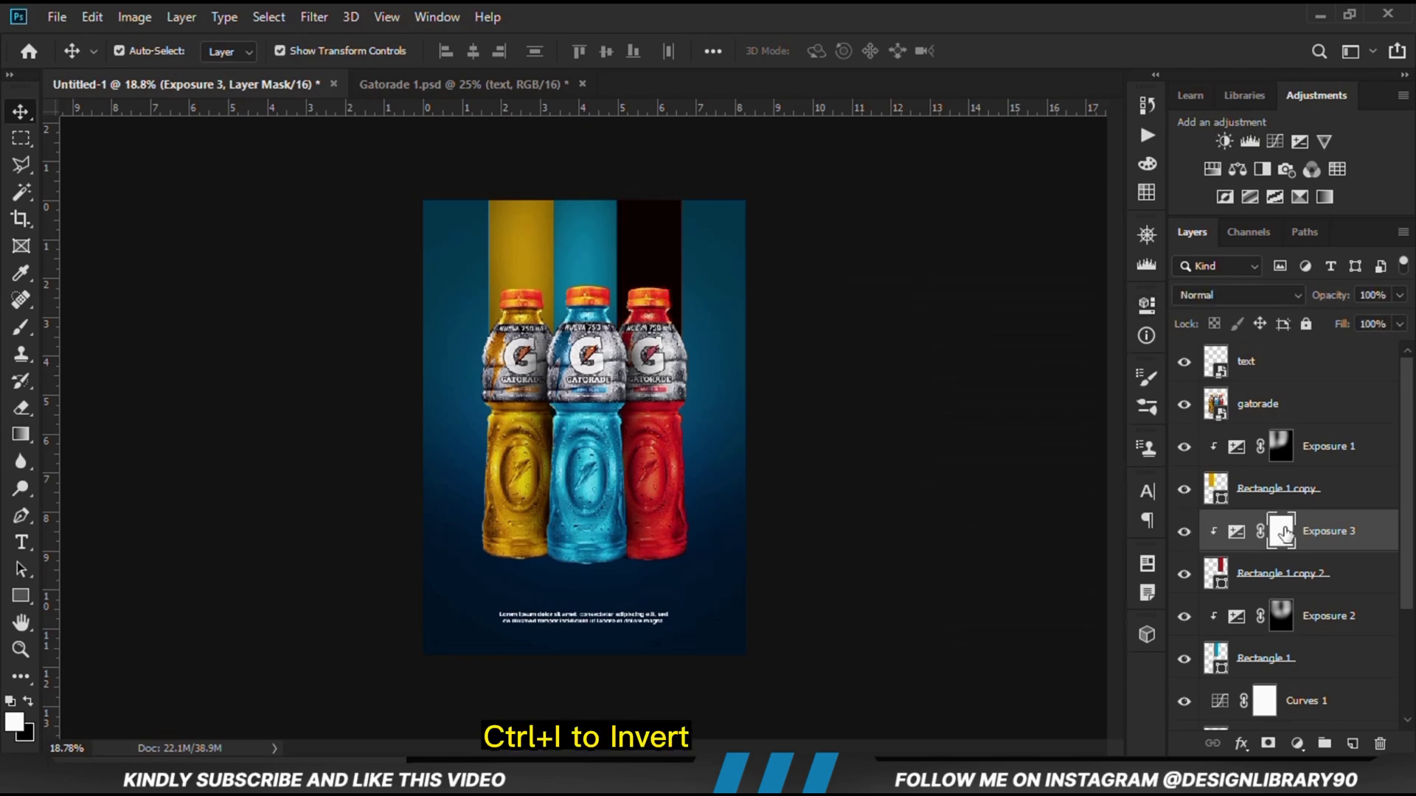
key(ctrl+i)
right_click(21, 327)
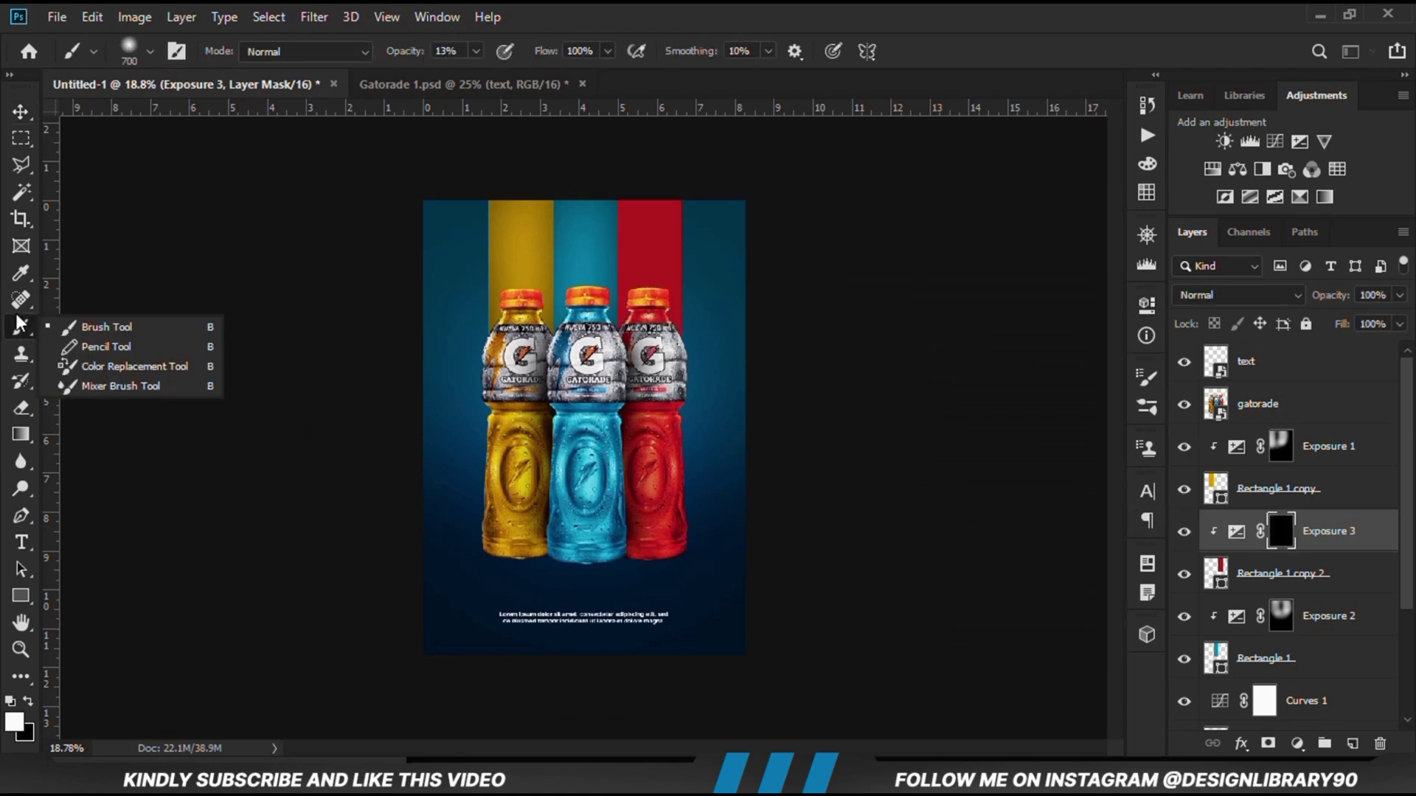
click(103, 329)
click(475, 50)
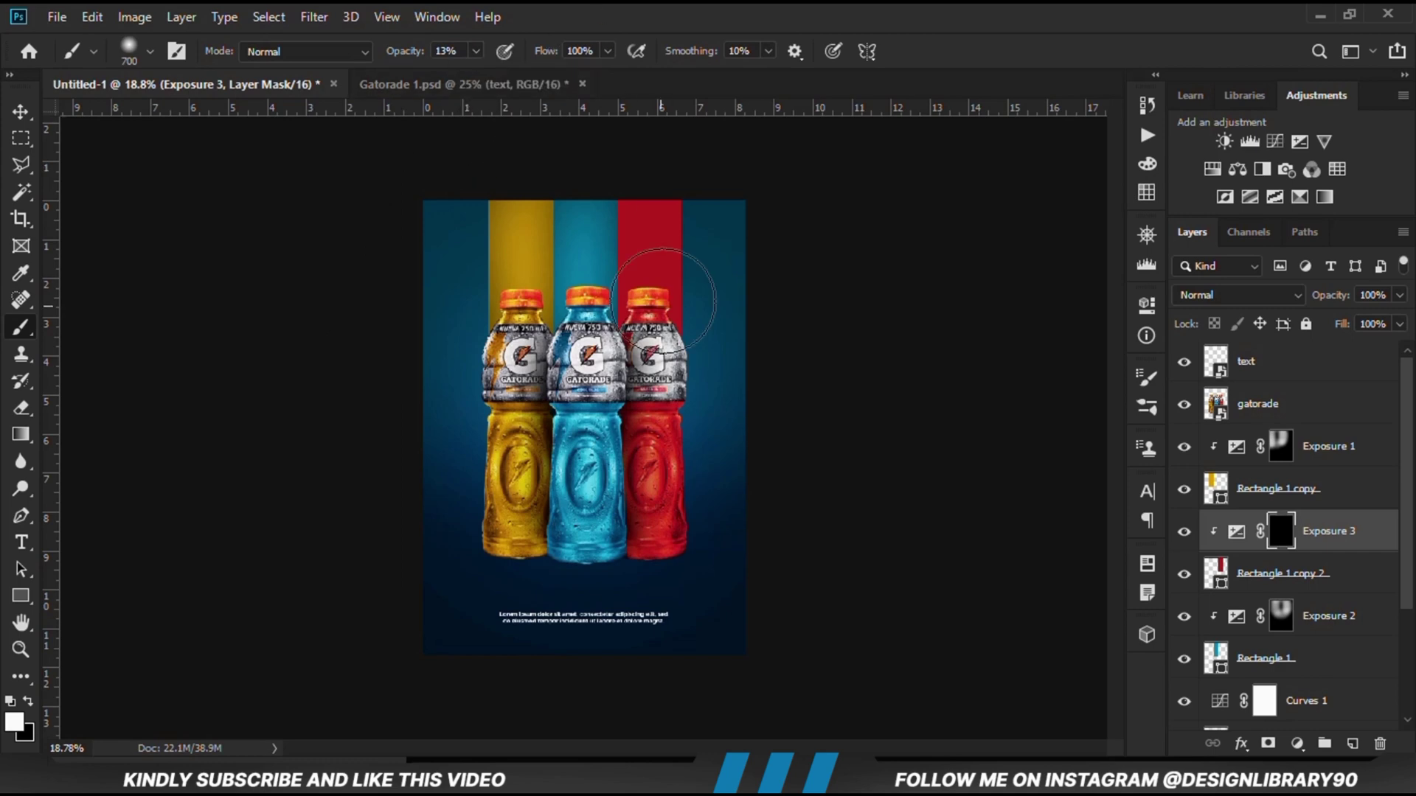
click(13, 725)
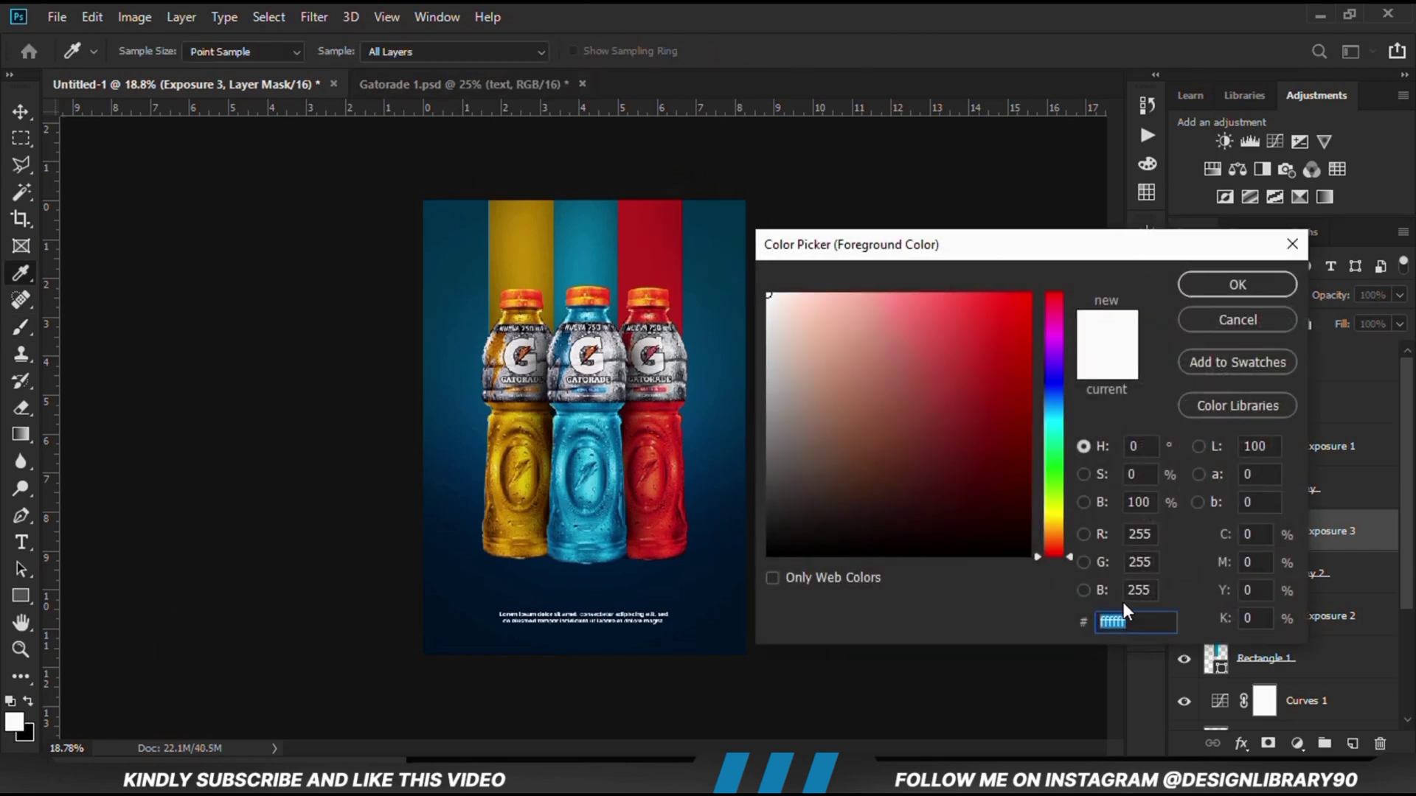
key(Return)
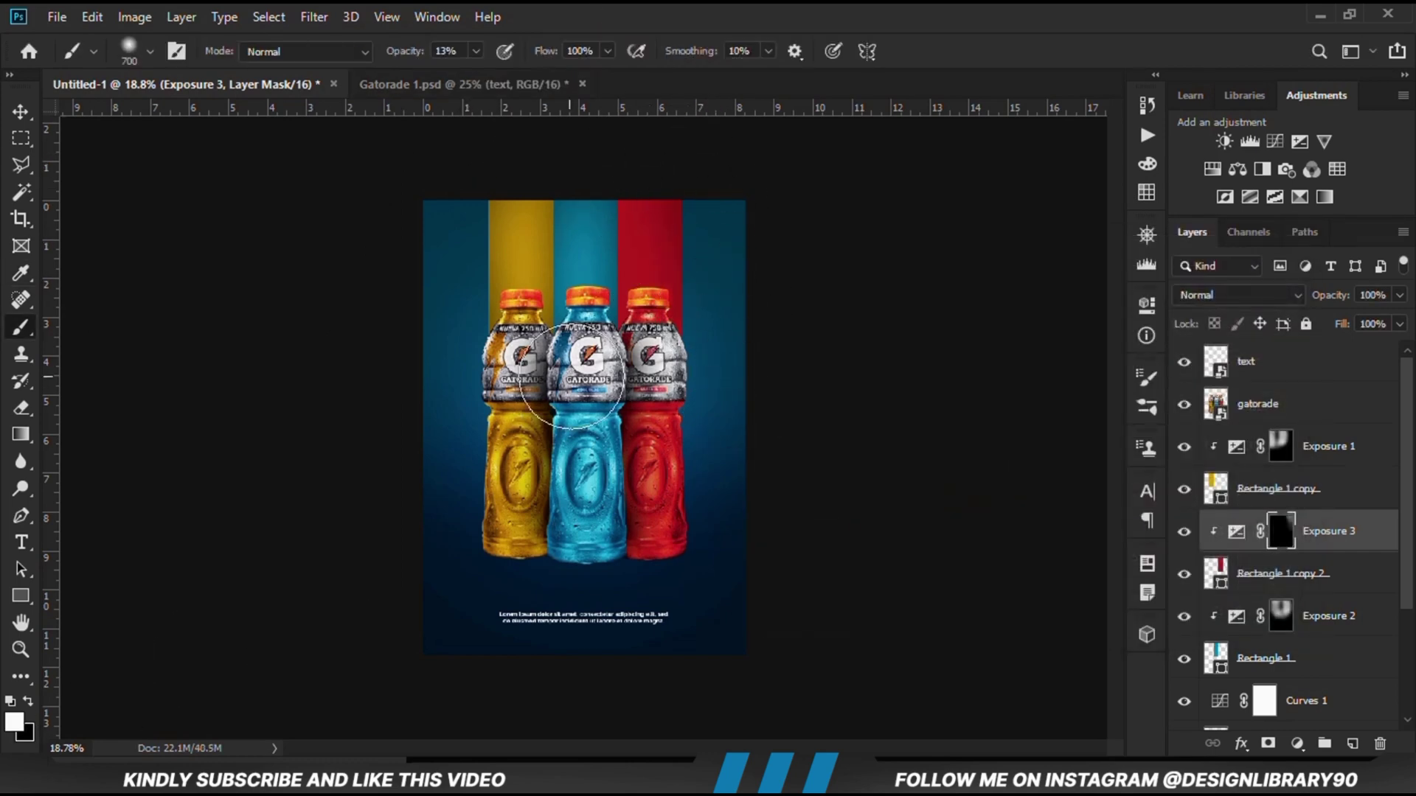
mouse_move(565, 262)
mouse_down()
mouse_move(578, 183)
mouse_move(635, 148)
mouse_move(619, 158)
mouse_up()
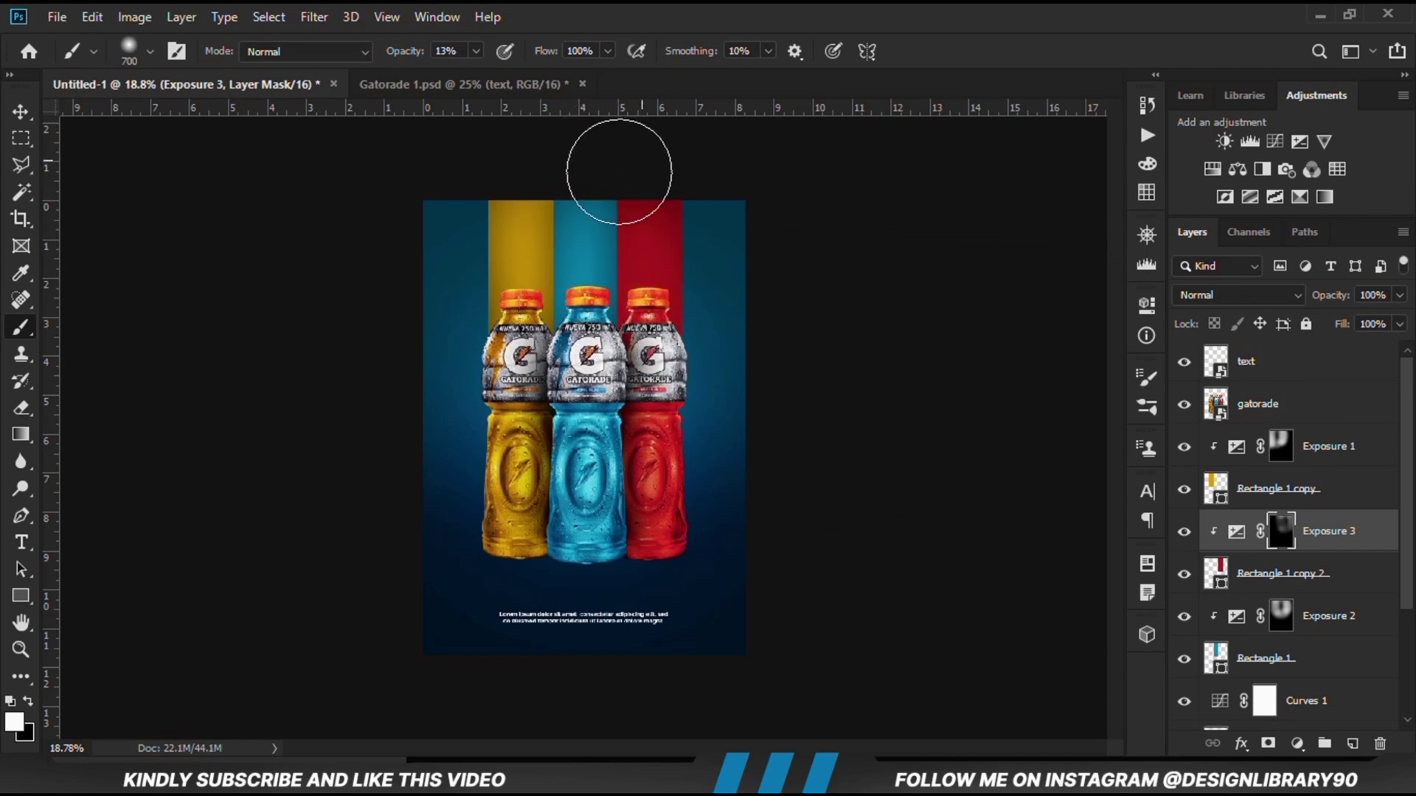
mouse_move(704, 378)
mouse_down()
mouse_move(721, 210)
mouse_move(730, 379)
mouse_move(699, 402)
mouse_move(590, 385)
mouse_move(567, 193)
mouse_move(568, 333)
mouse_move(616, 385)
mouse_move(696, 391)
mouse_move(696, 378)
mouse_move(661, 389)
mouse_move(575, 343)
mouse_move(565, 234)
mouse_move(631, 167)
mouse_up()
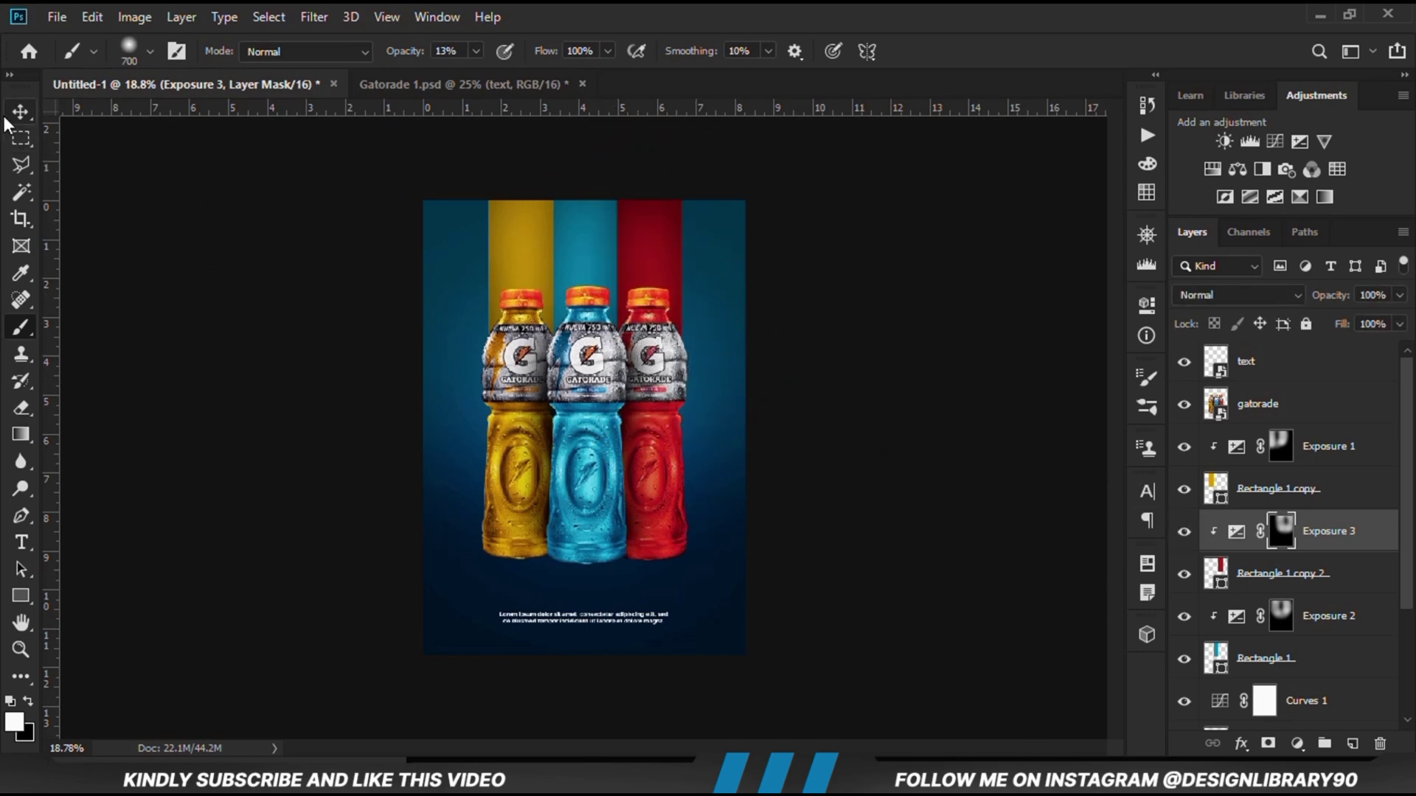
key(v)
click(190, 279)
key(ctrl+plus)
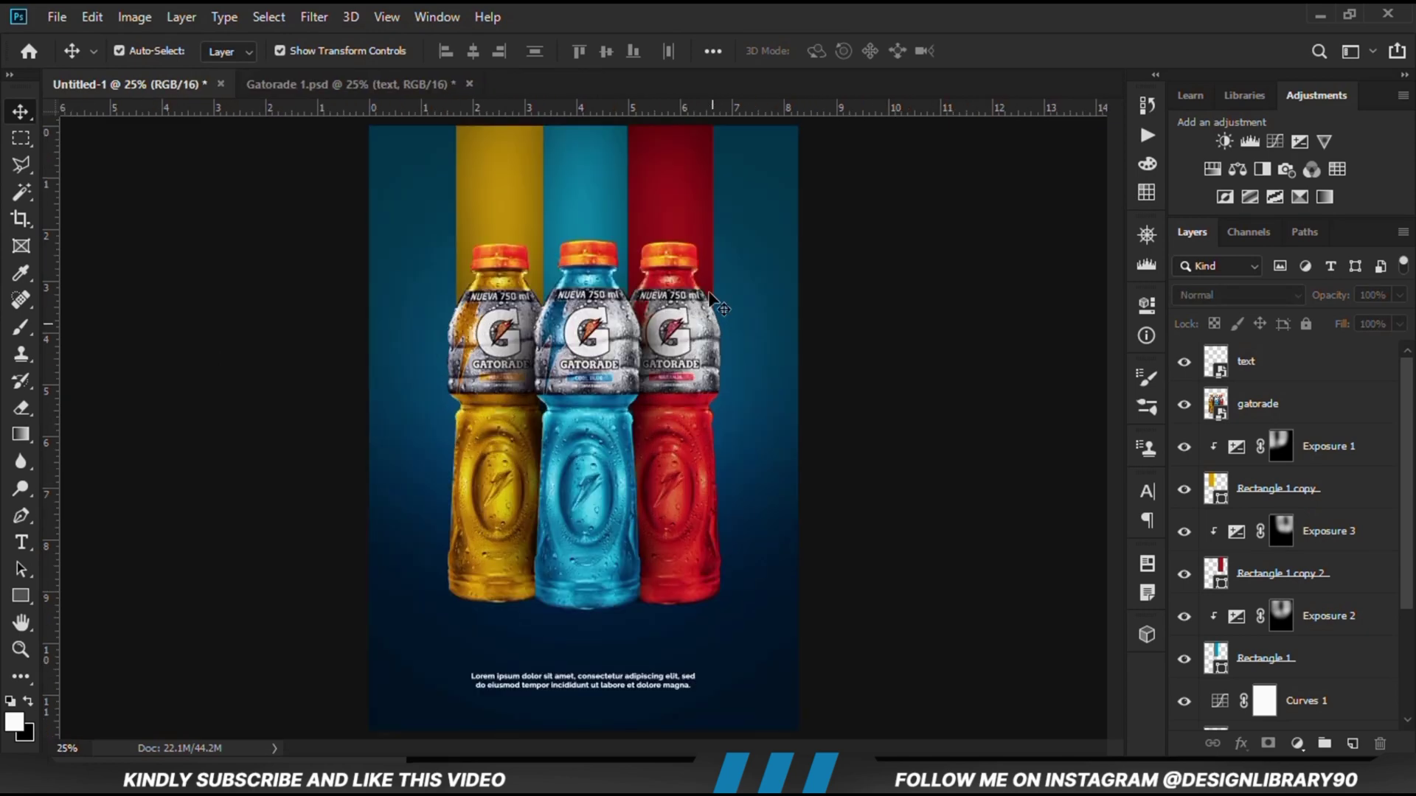
Step: Add a second Exposure adjustment layer clipped to the blue rectangle, above Exposure 2, and raise its exposure to +3.06
click(694, 198)
scroll(1306, 516, down, 3)
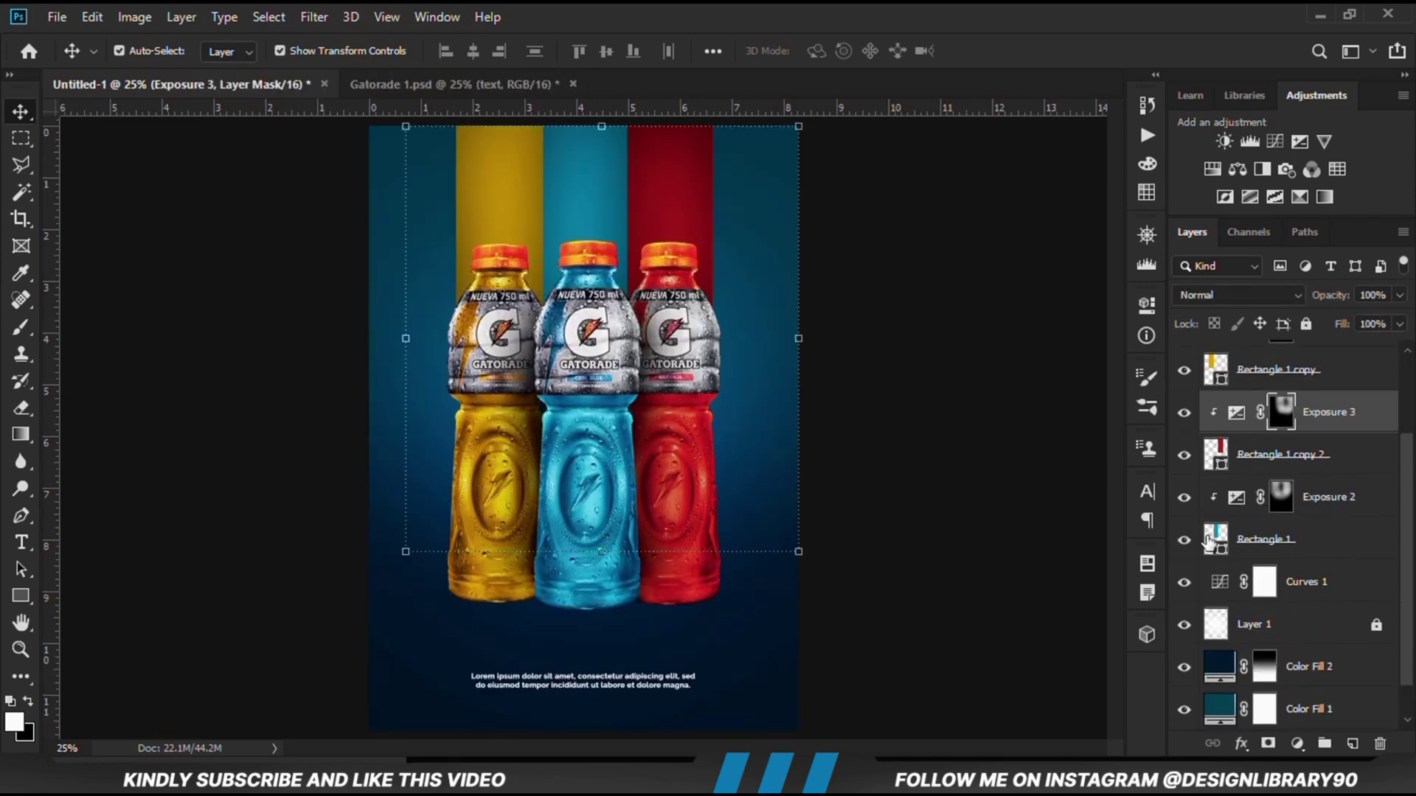
click(1186, 541)
click(1185, 540)
click(1319, 509)
click(1182, 498)
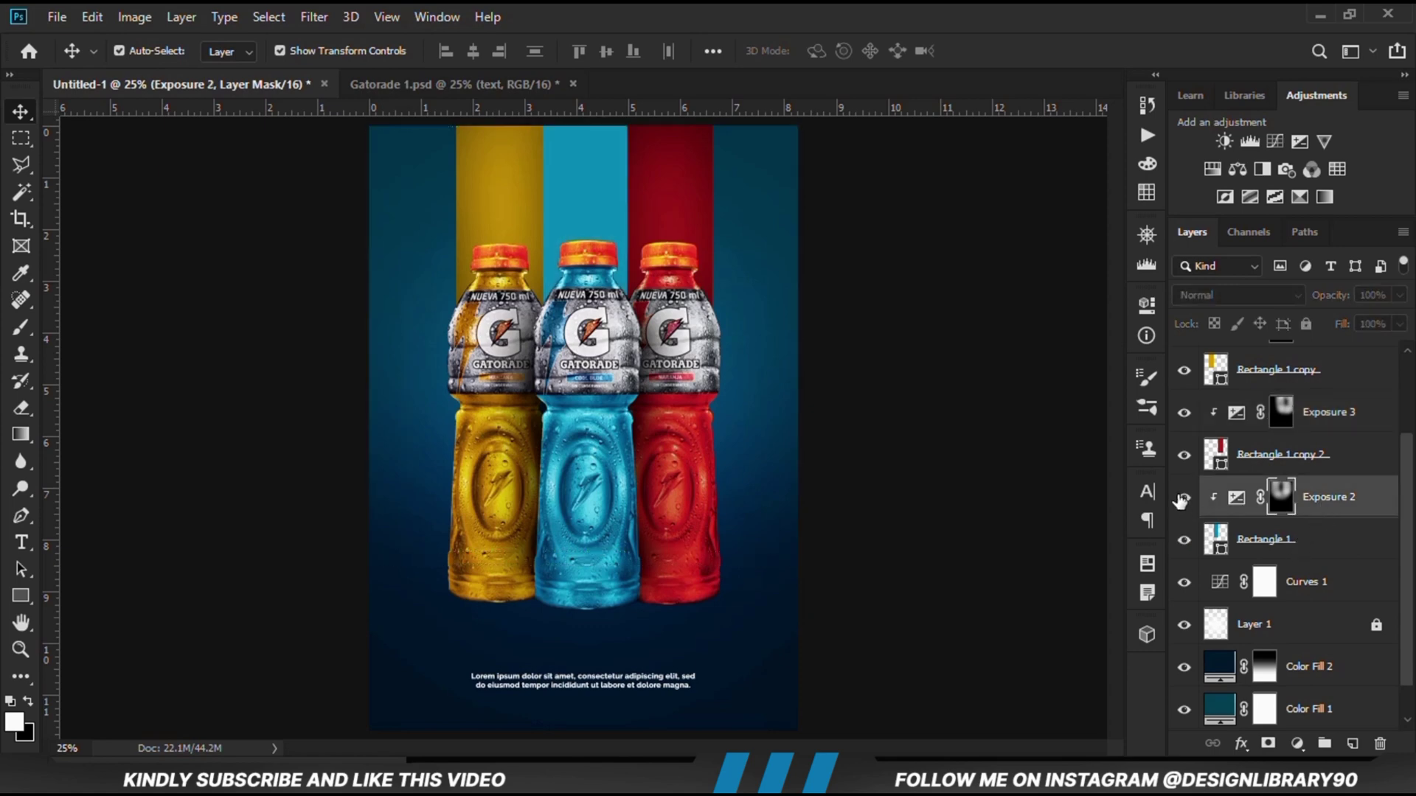
click(1182, 498)
click(1297, 742)
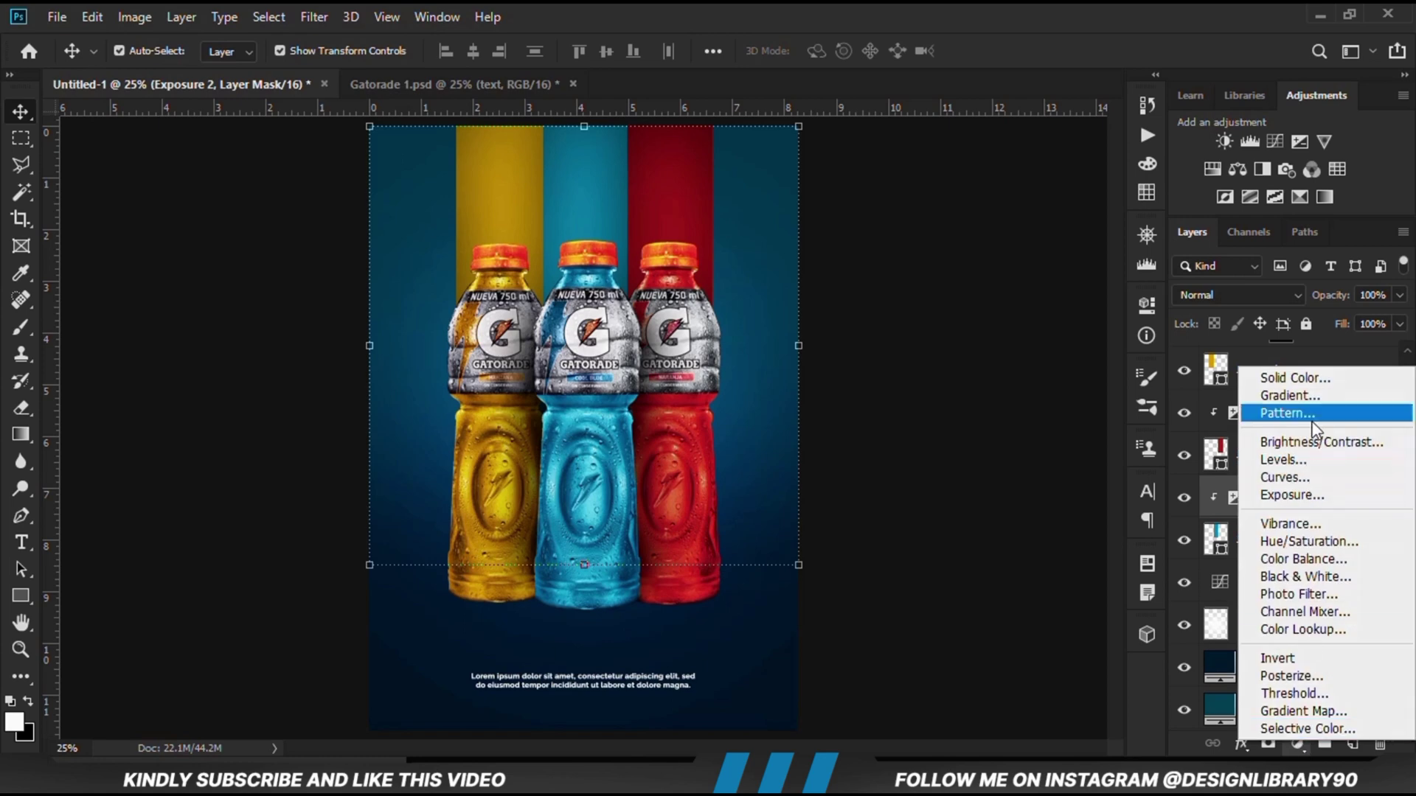
click(1305, 488)
click(962, 647)
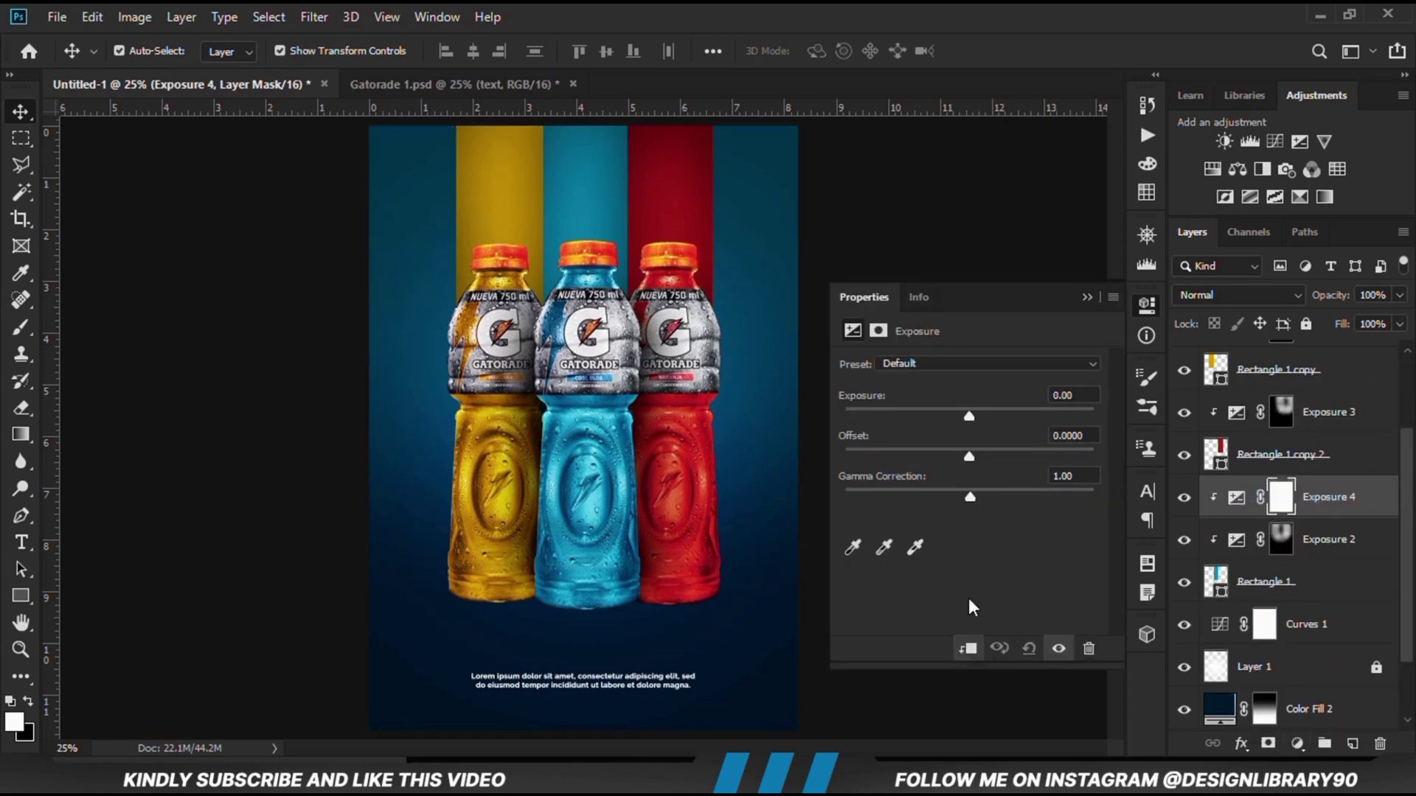
drag(969, 416, 1026, 410)
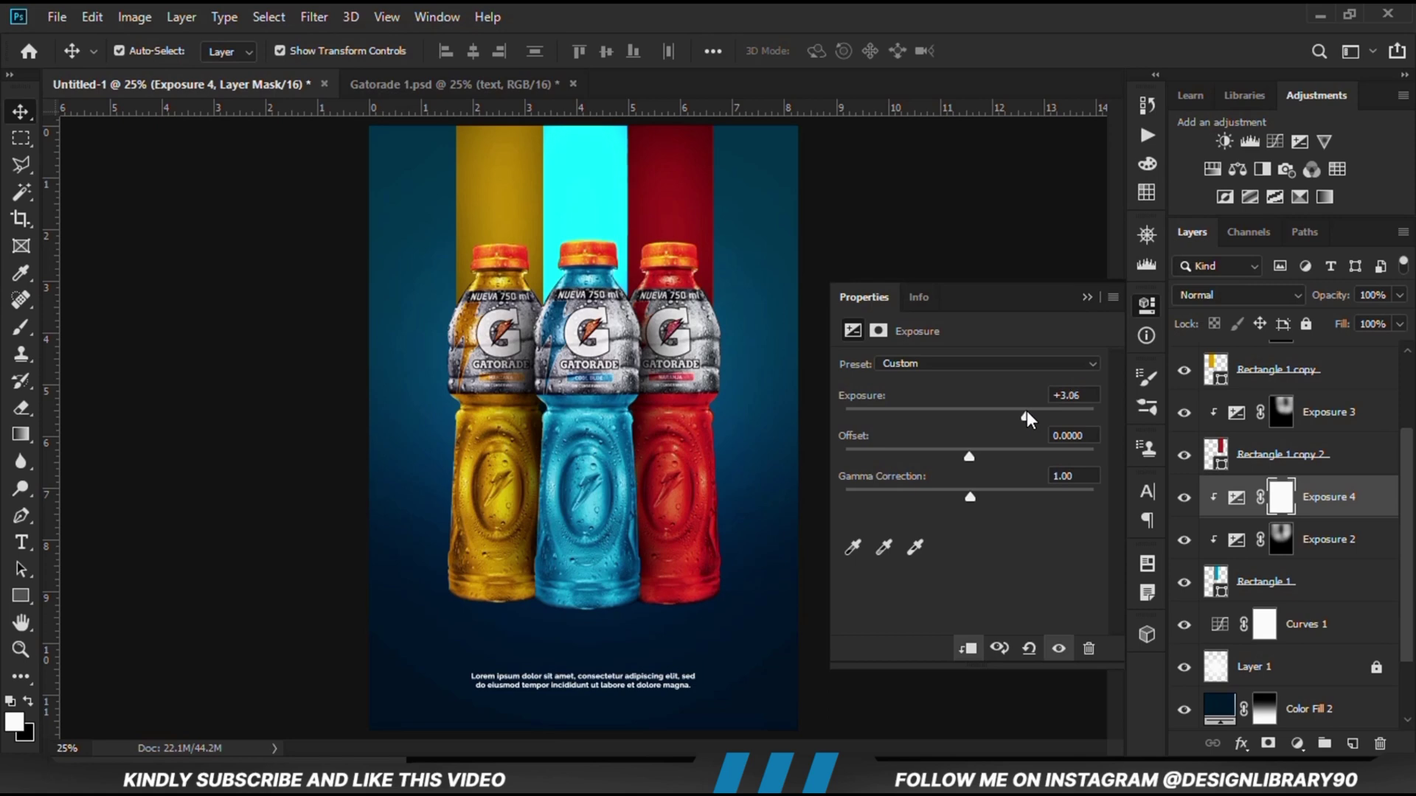
click(1085, 296)
Step: Invert the blue rectangle's brightening exposure mask to black and ready the Brush tool with white (ffffff) as foreground colour
click(1182, 499)
click(1182, 498)
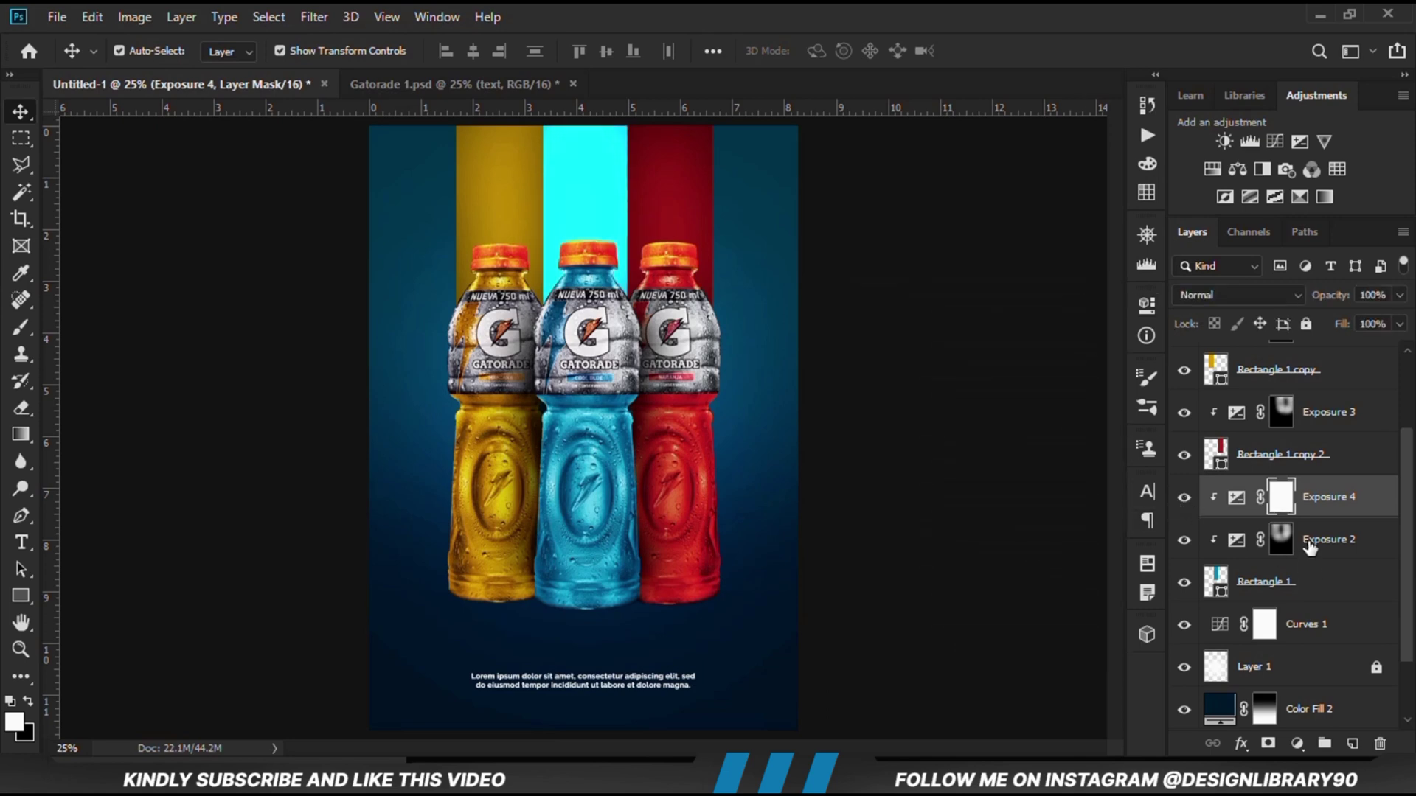
key(ctrl+i)
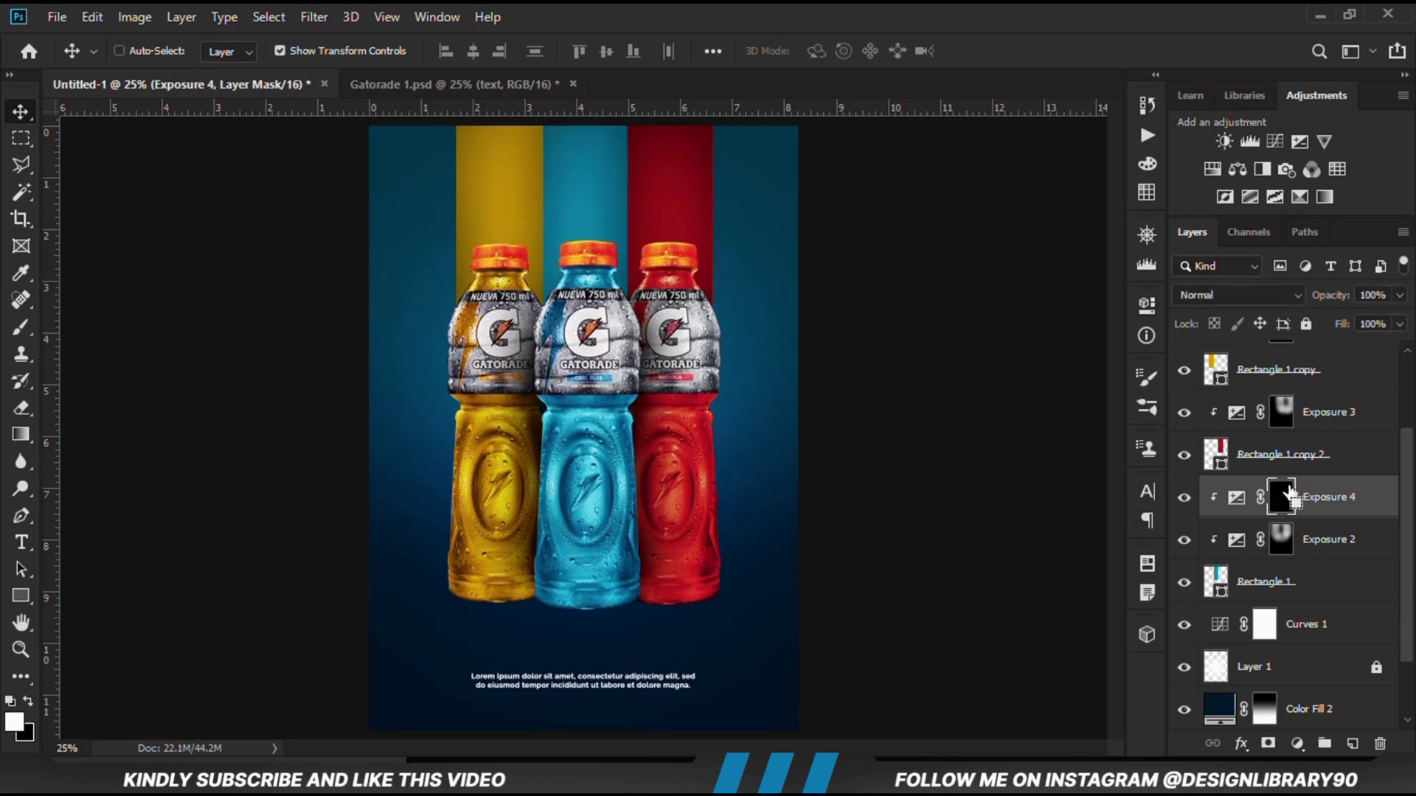
right_click(20, 328)
click(103, 323)
click(14, 719)
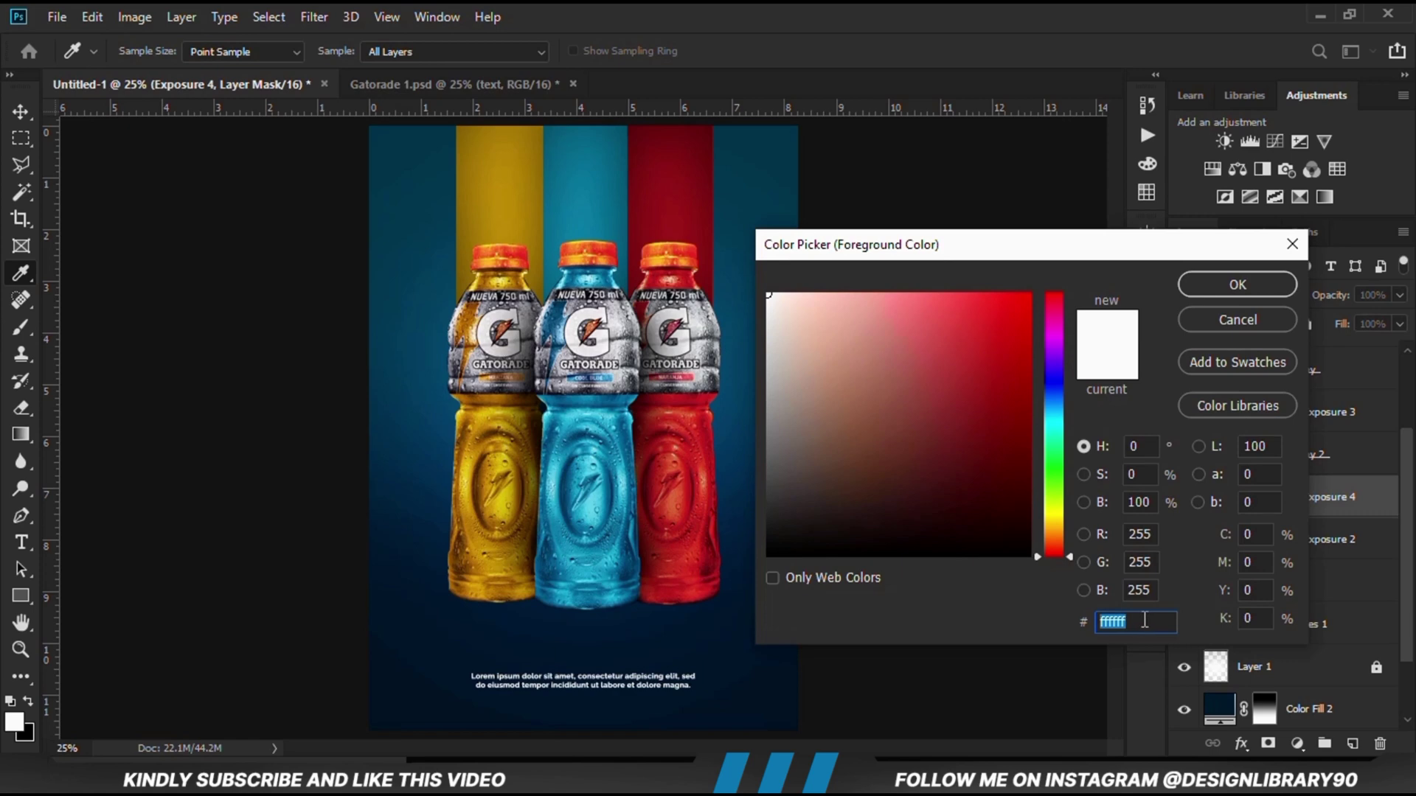
click(1233, 285)
Step: Reduce the brush size to 500 and paint a soft highlight on the blue rectangle above the bottle cap at 13% opacity
scroll(568, 155, up, 1)
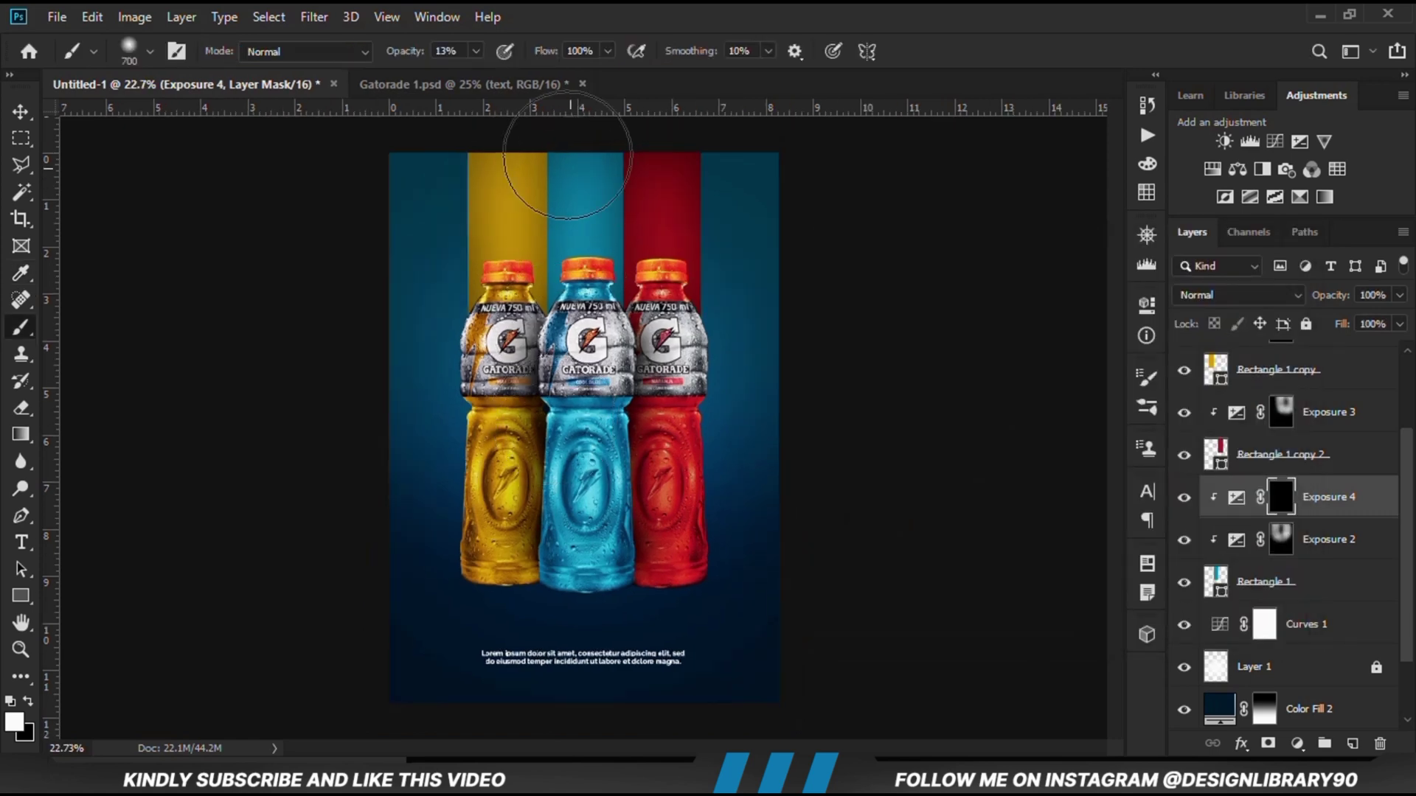
scroll(567, 155, up, 1)
key(bracketleft)
key(bracketleft)
key(bracketleft)
key(bracketleft)
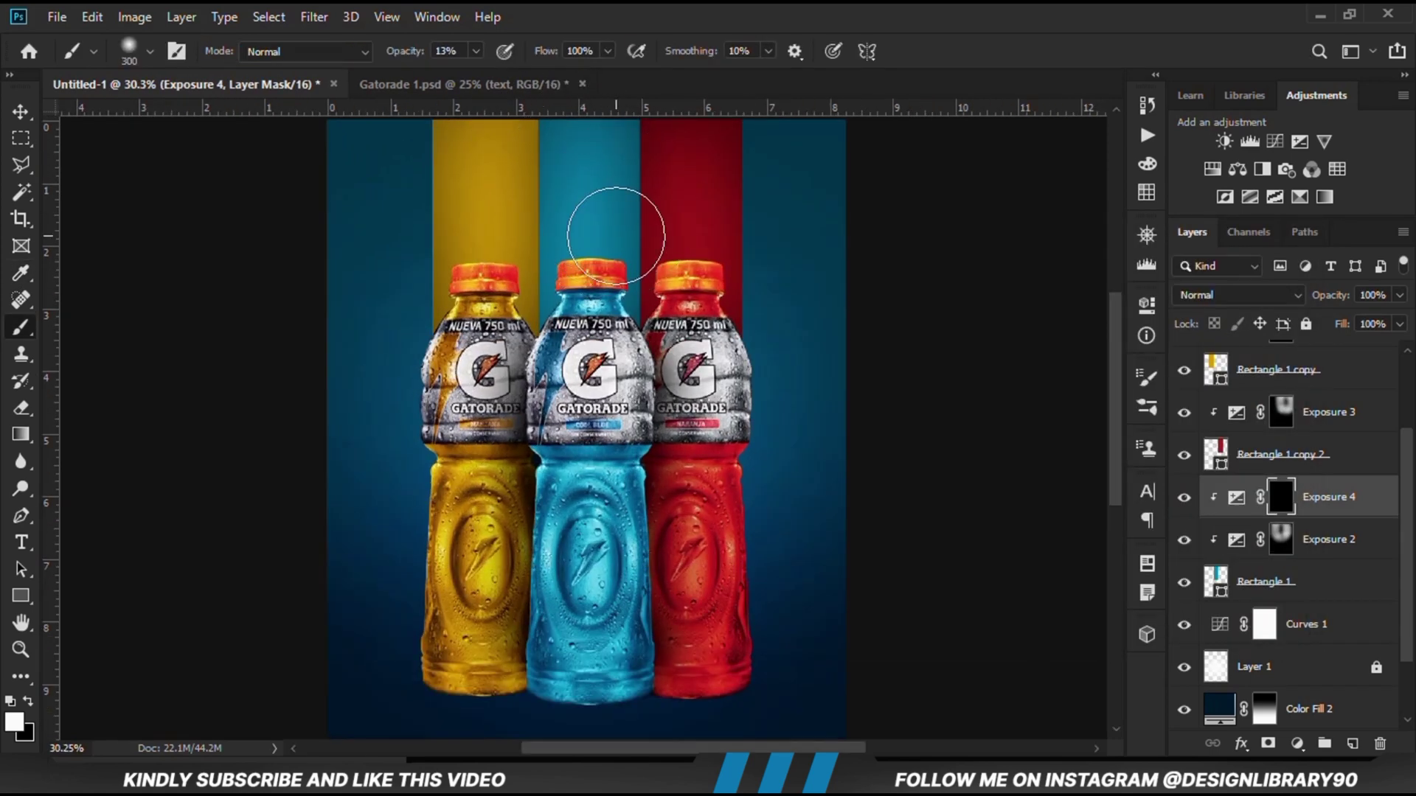
scroll(621, 215, down, 1)
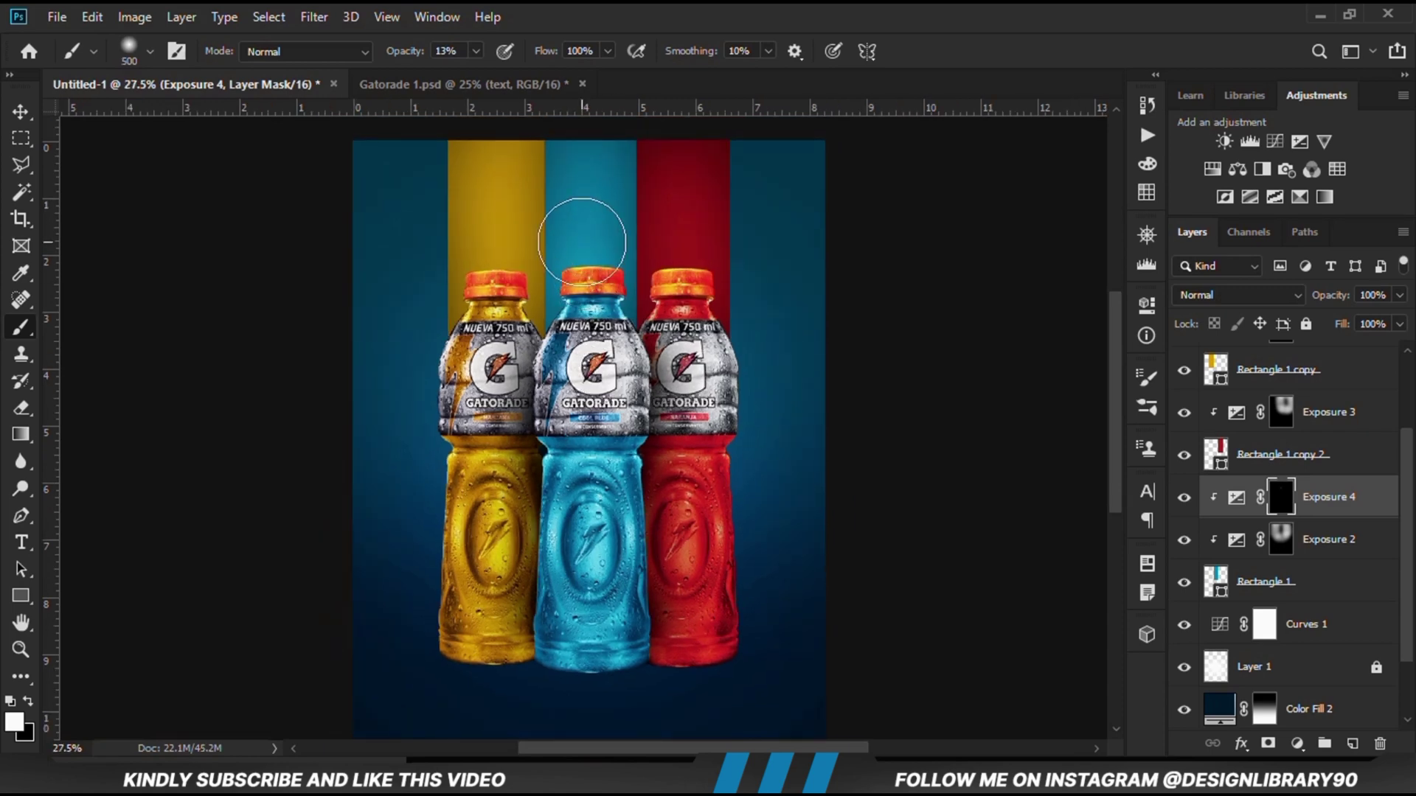
scroll(581, 242, up, 3)
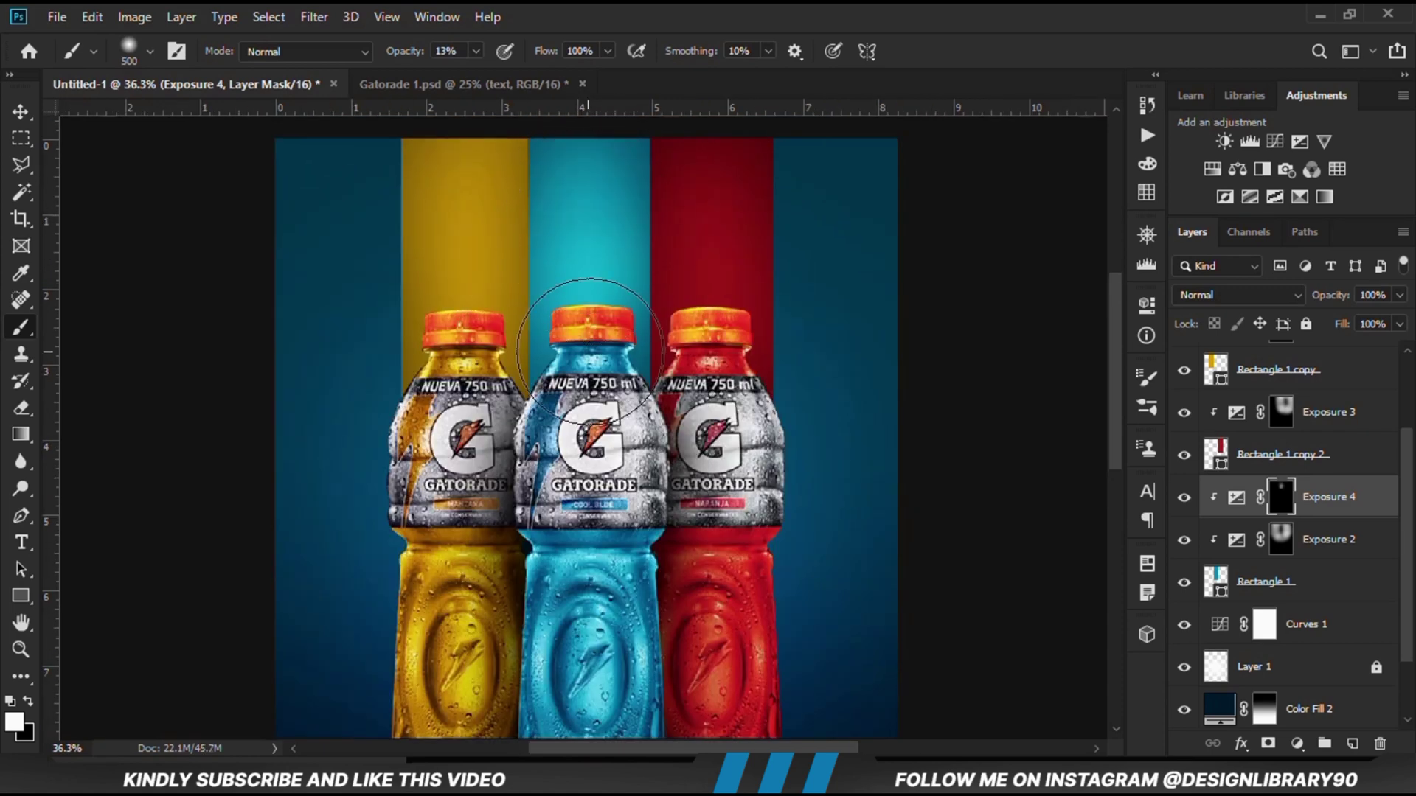
click(1183, 497)
click(1184, 497)
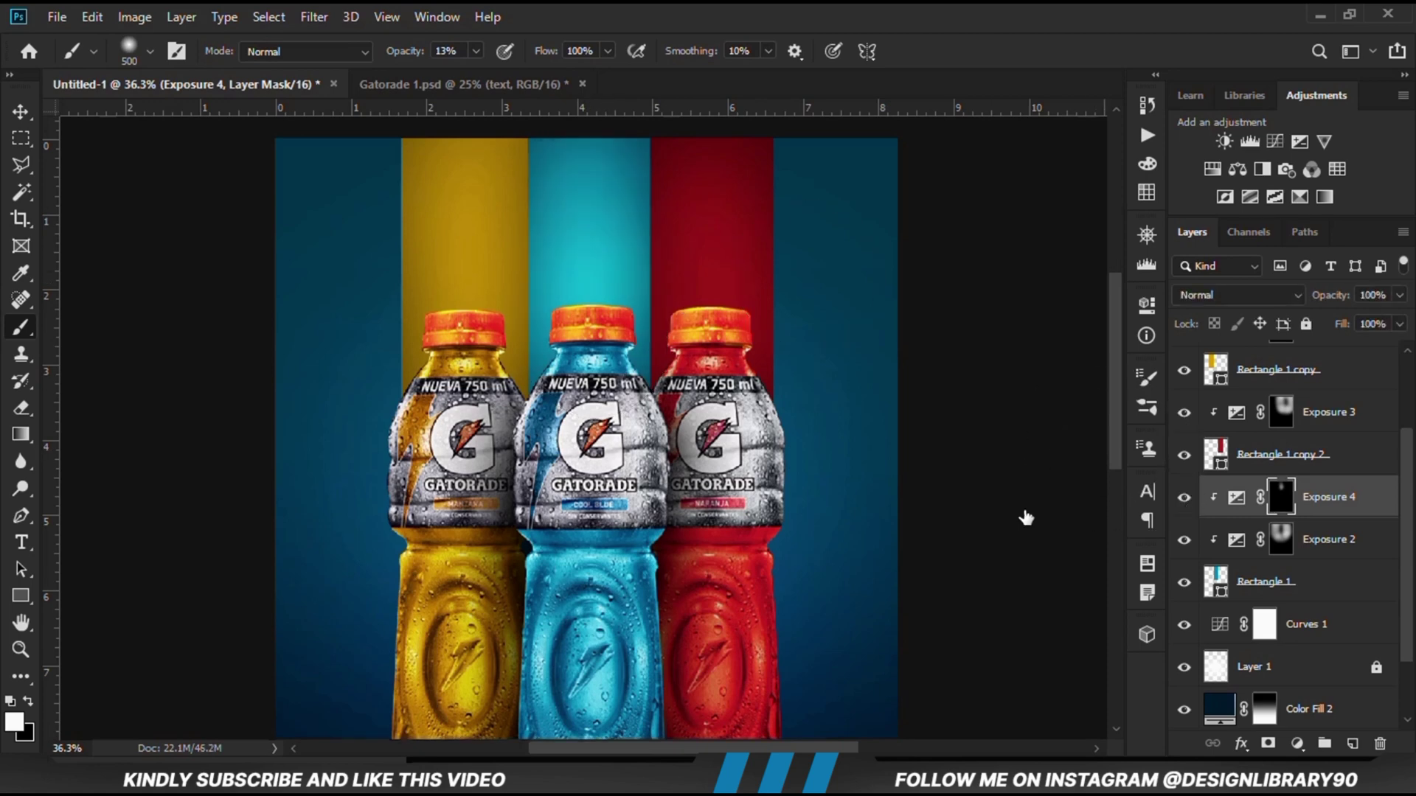
drag(20, 111, 81, 111)
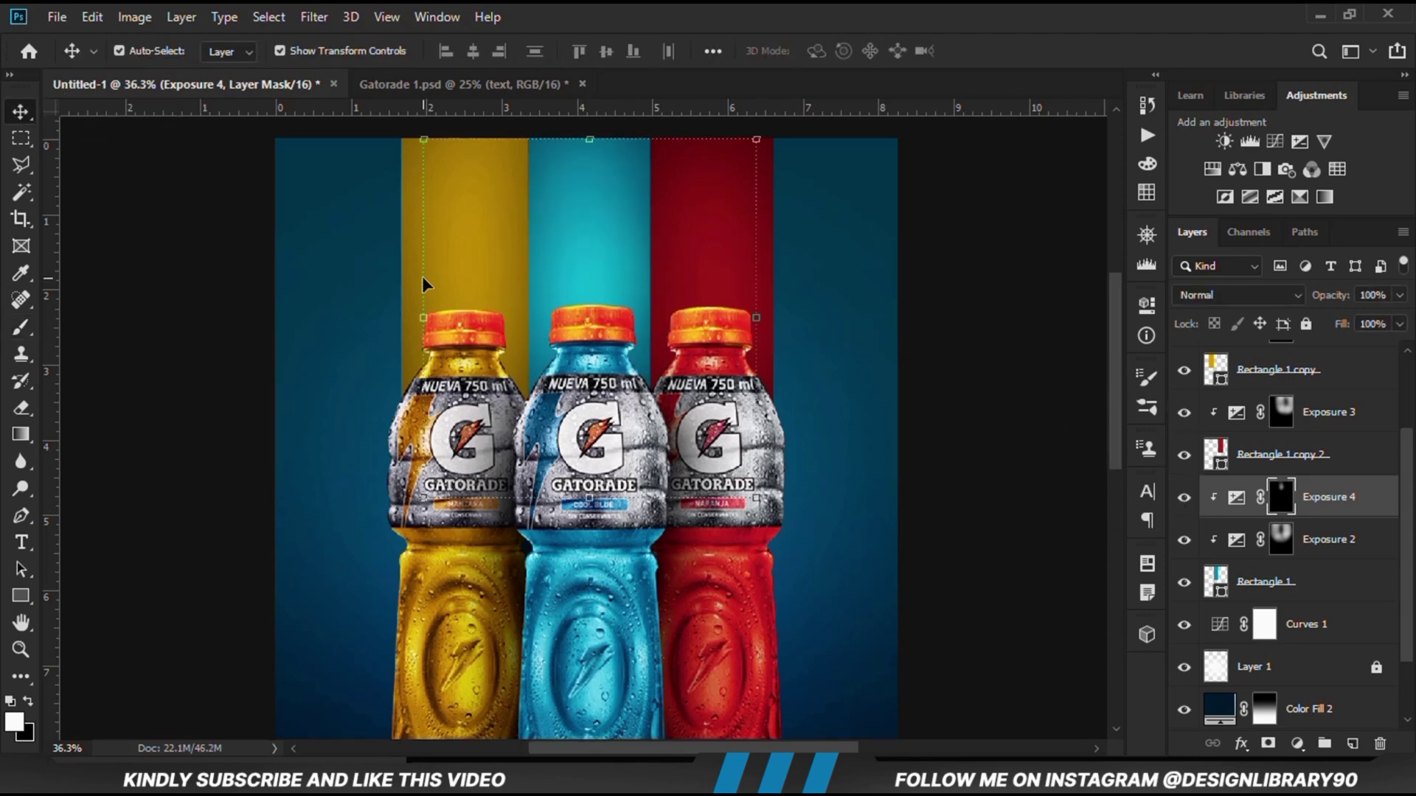
Step: Add a second Exposure adjustment layer clipped to the red rectangle, above Exposure 3, and raise its exposure to about +3.67
click(1281, 411)
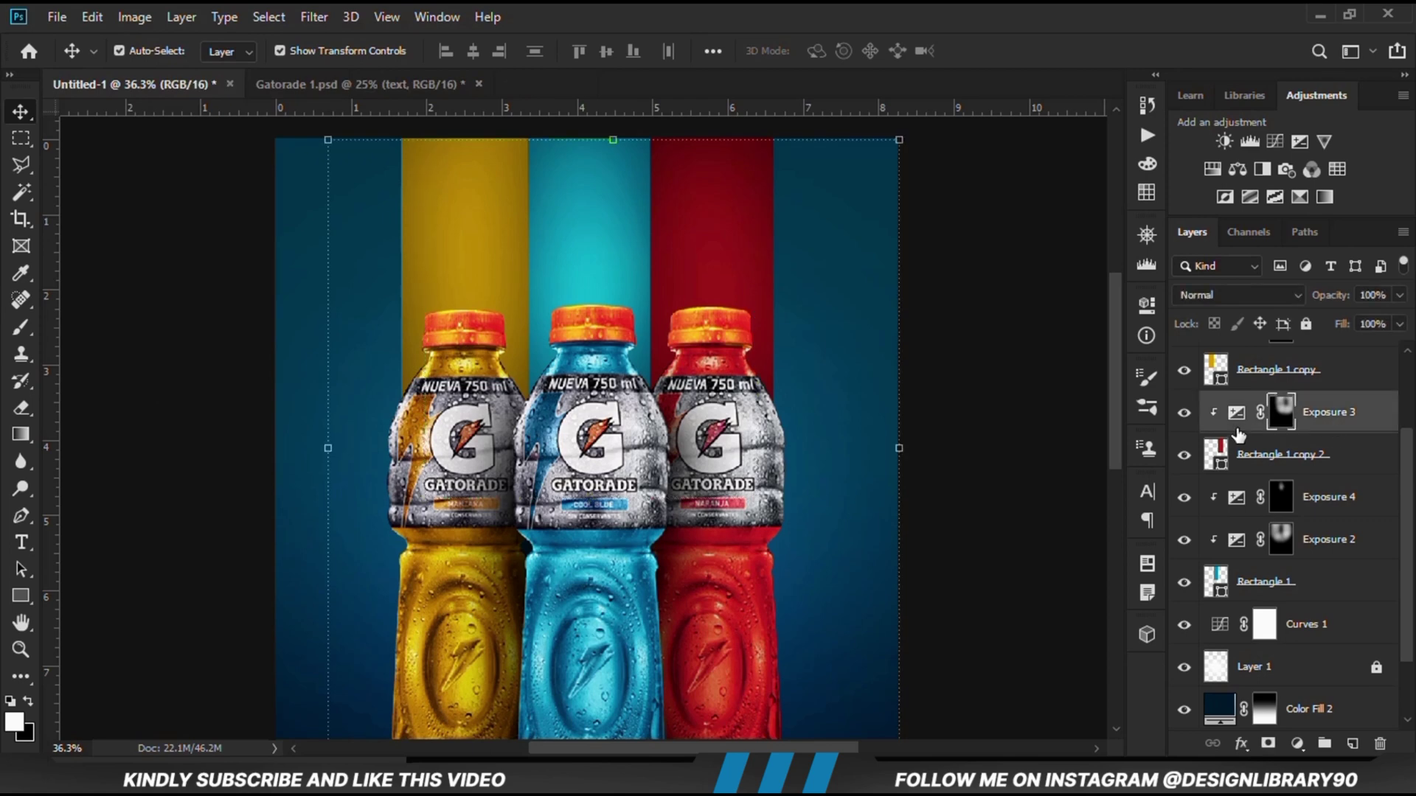
click(1185, 412)
click(1185, 413)
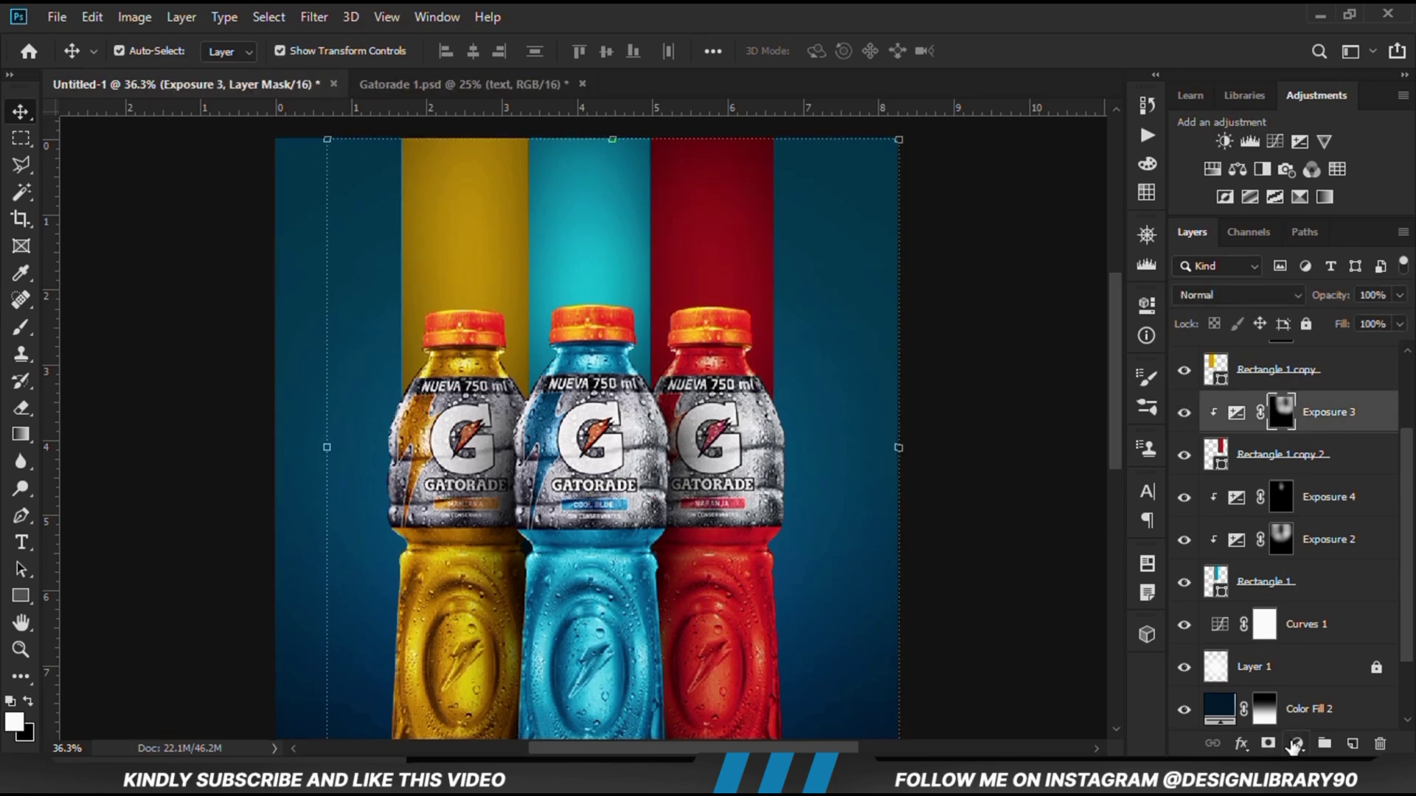
click(1295, 744)
click(1276, 585)
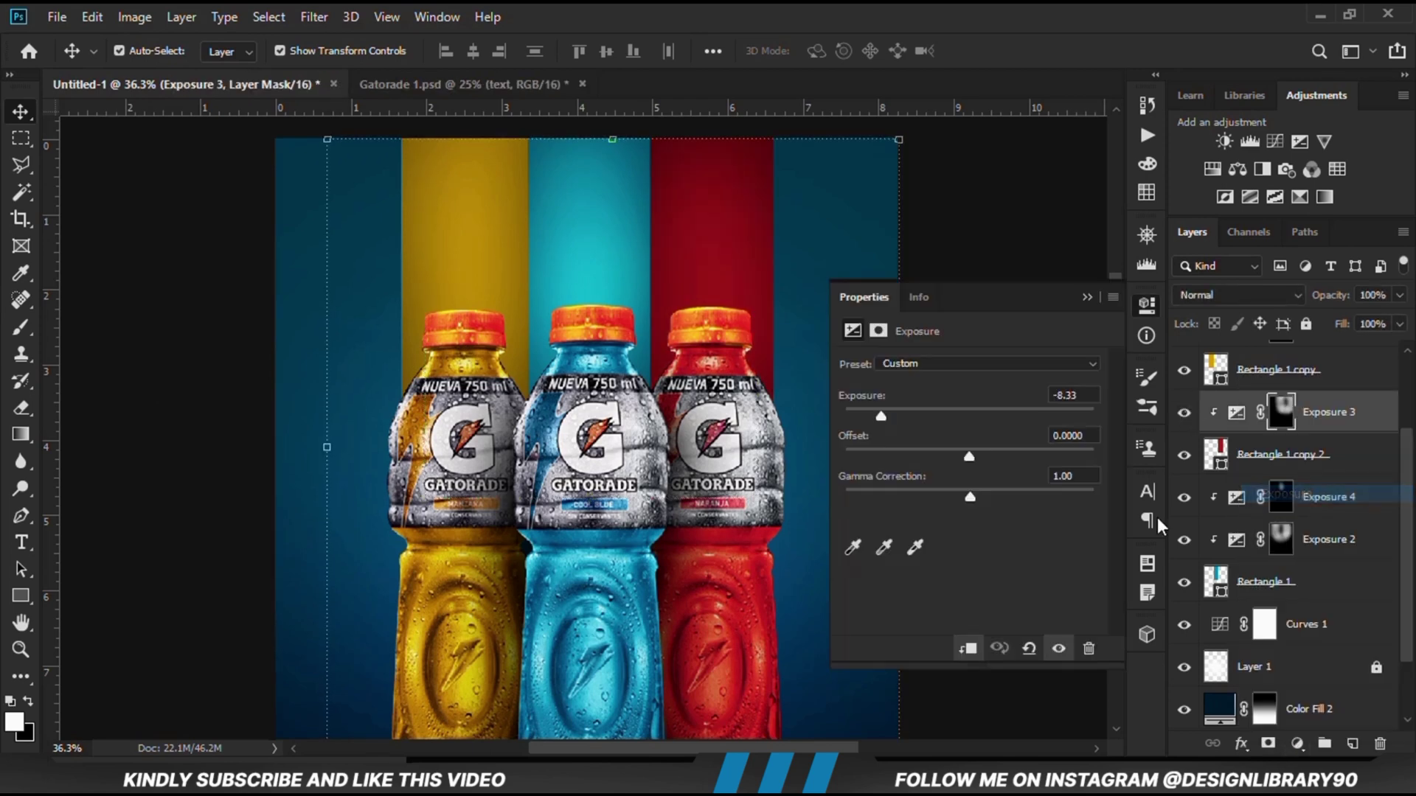
click(969, 650)
drag(926, 409, 911, 423)
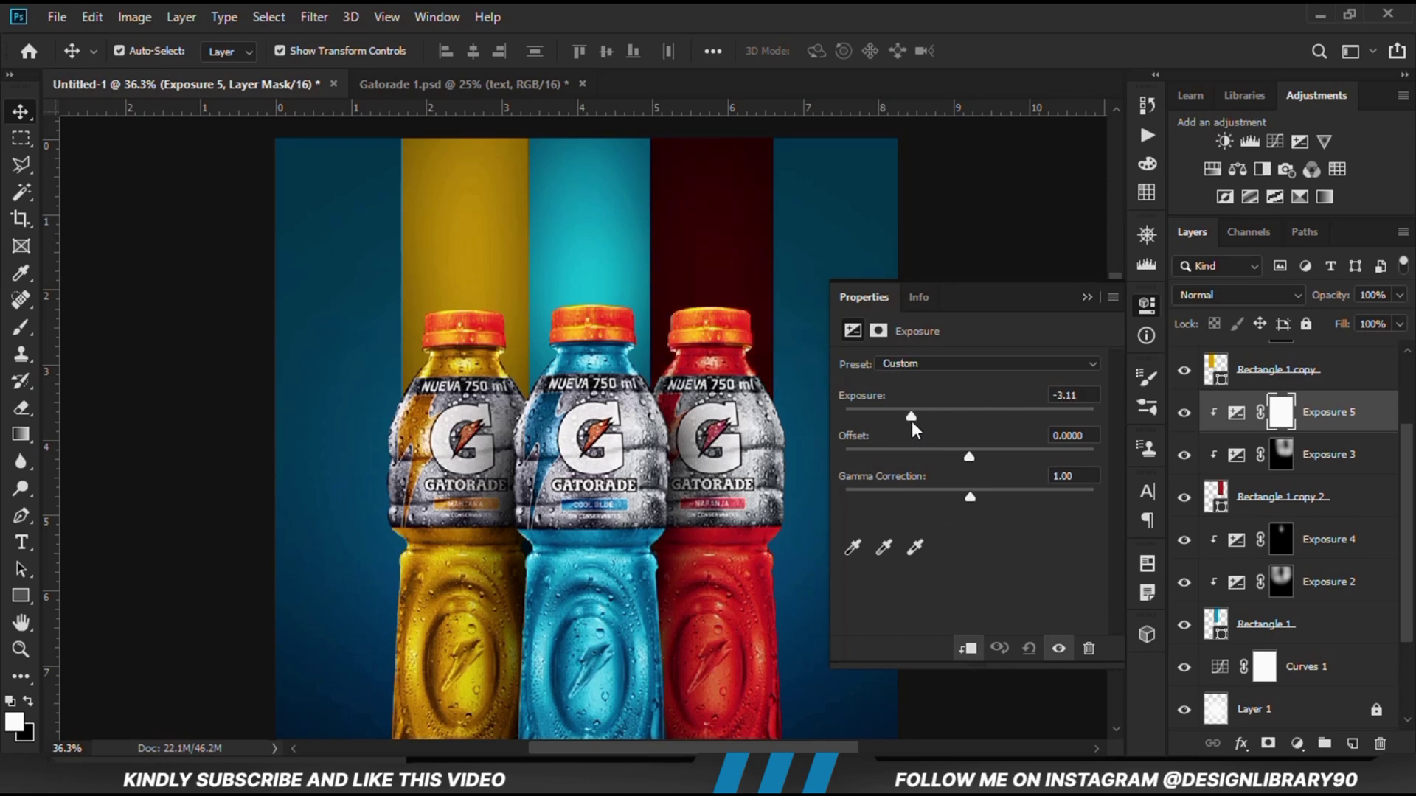
drag(1016, 414, 1042, 414)
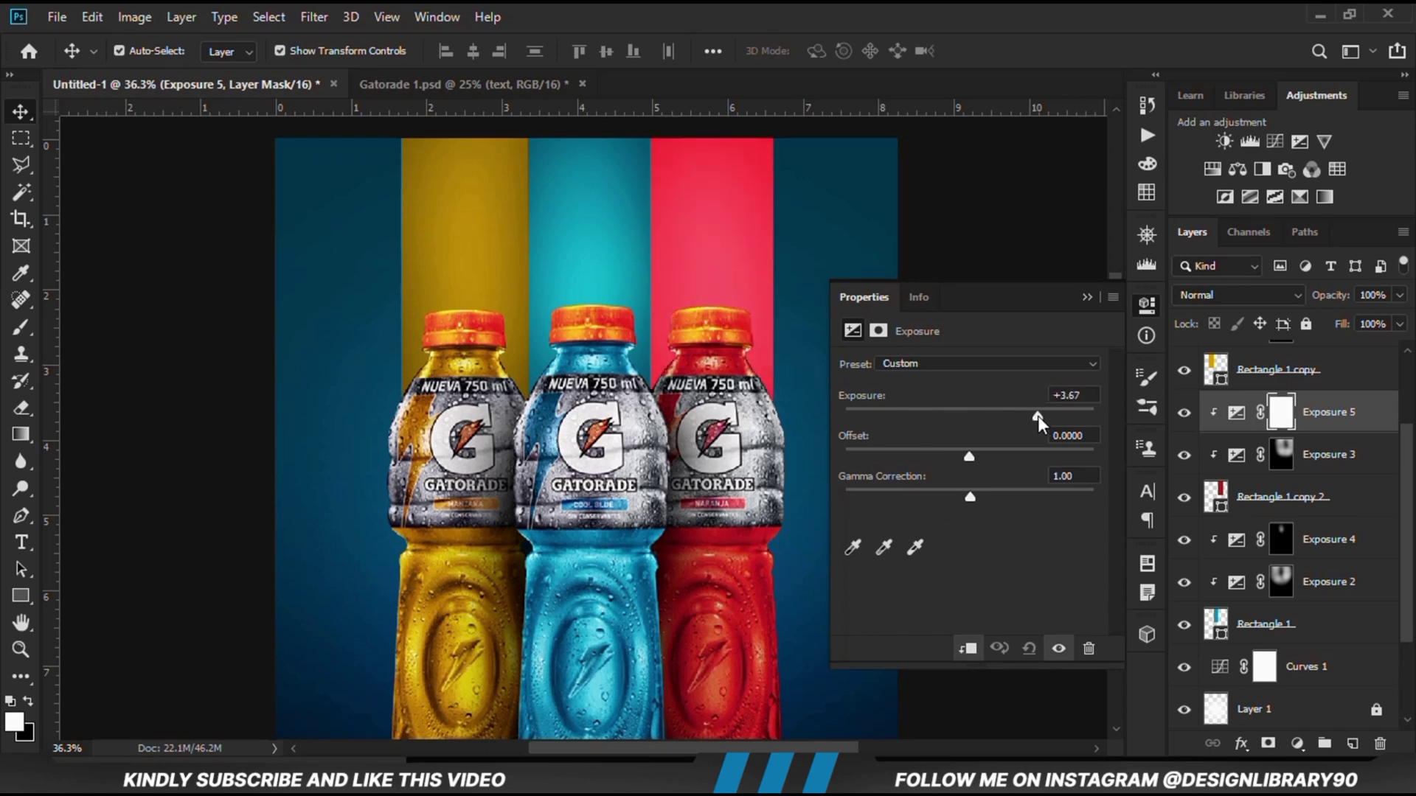
click(1087, 297)
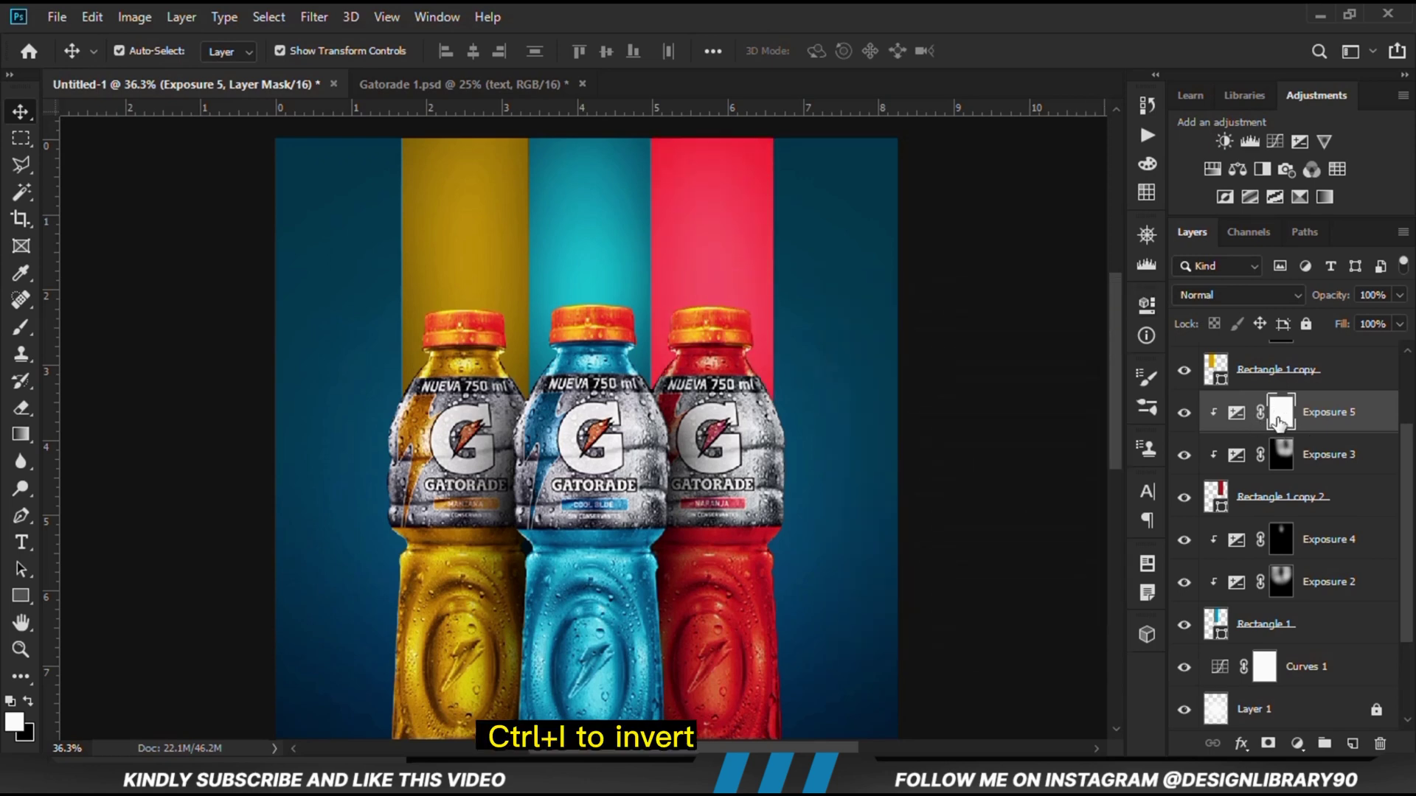
Step: Invert the red rectangle's brightening exposure mask to black and paint a soft white highlight above its bottle cap at 13% brush opacity
key(ctrl+i)
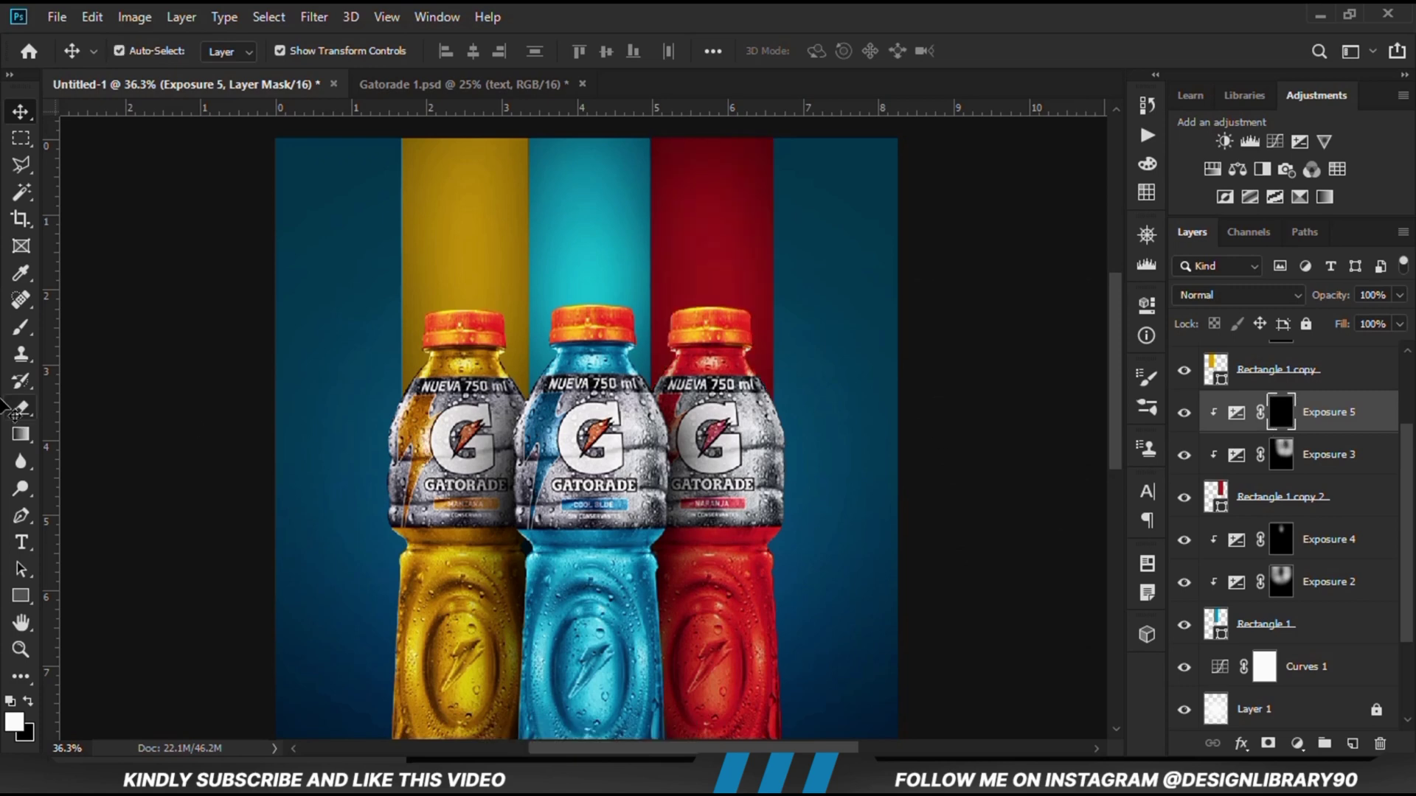
right_click(21, 327)
click(83, 325)
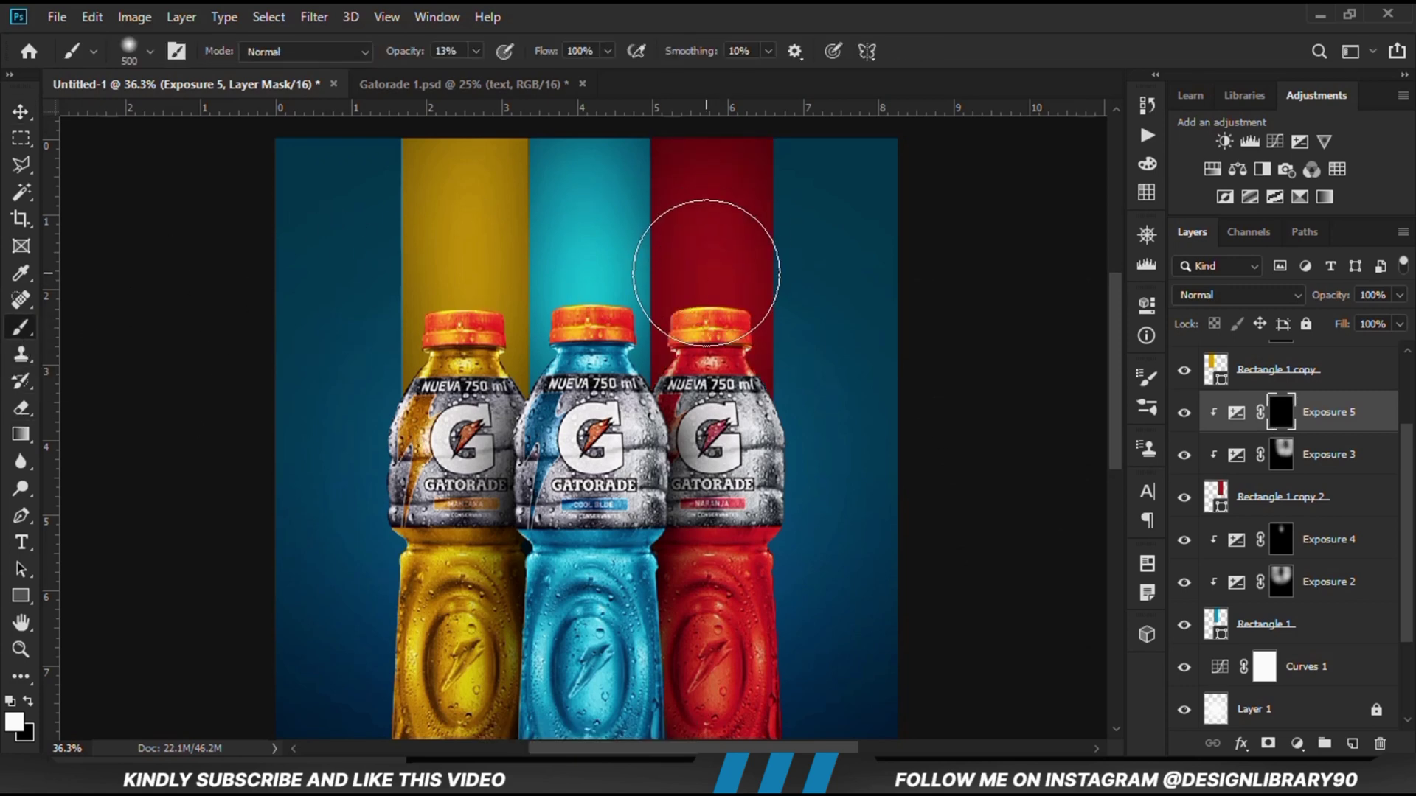
mouse_move(705, 273)
mouse_down()
mouse_move(705, 325)
mouse_move(706, 182)
mouse_move(726, 310)
mouse_up()
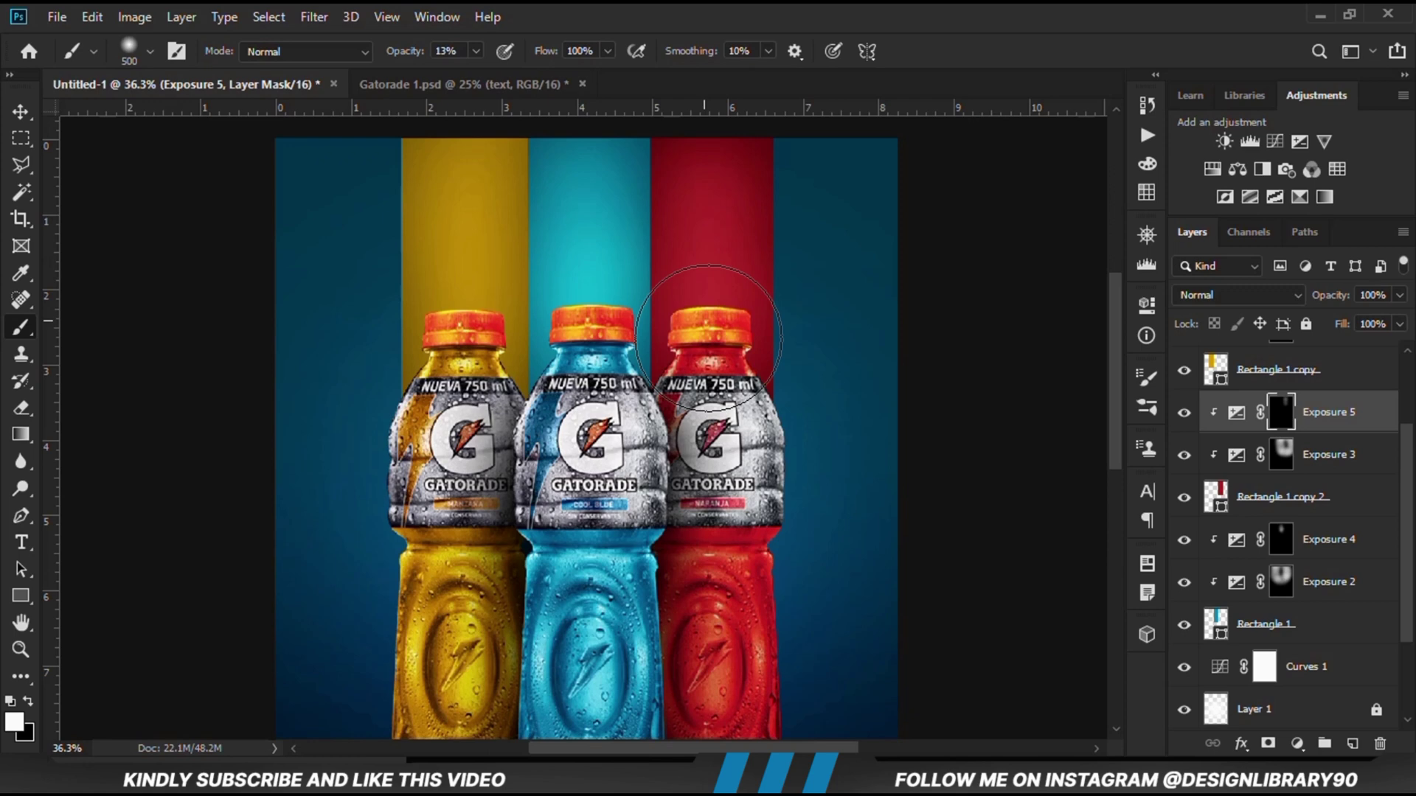
click(1184, 412)
click(1184, 412)
click(21, 111)
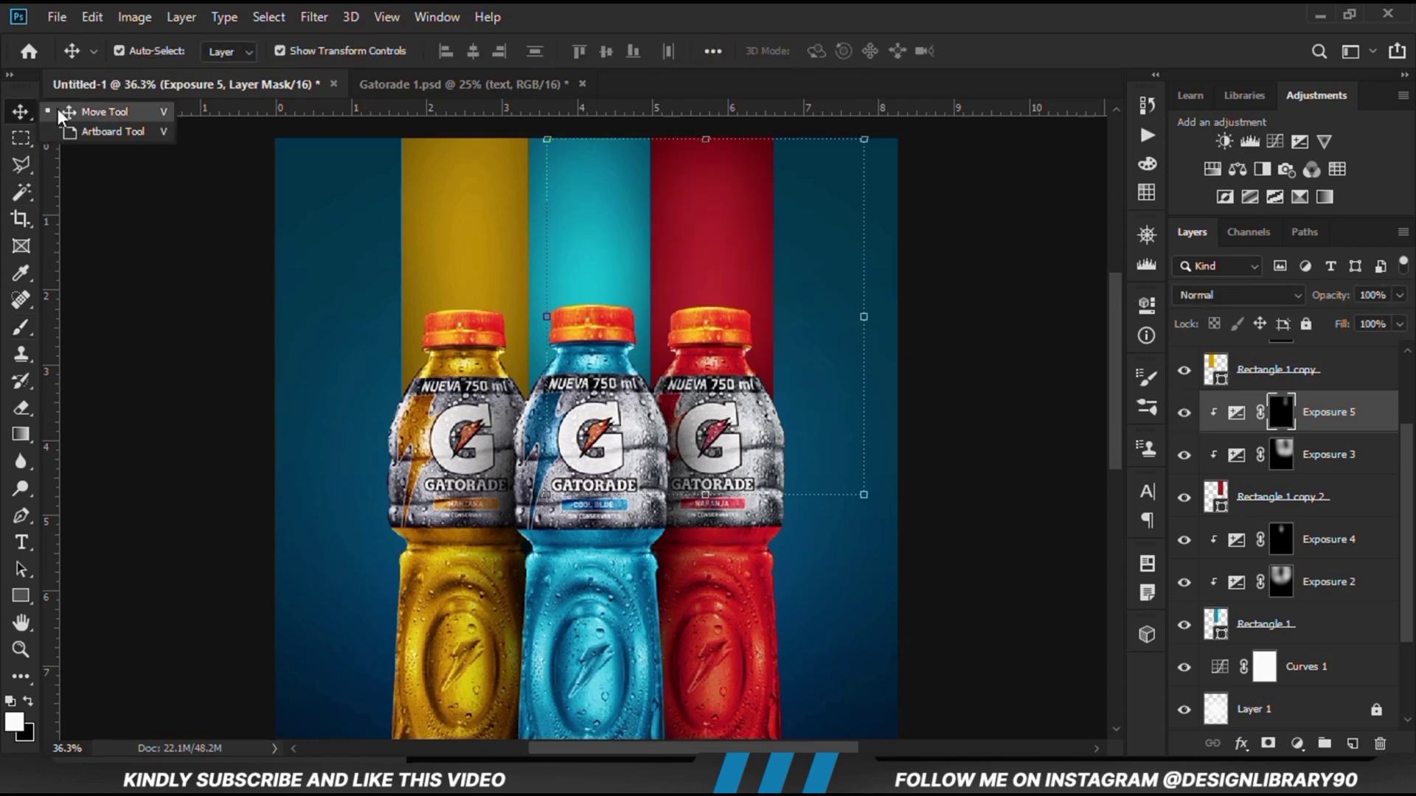
click(59, 117)
click(166, 270)
Step: Add a second Exposure adjustment layer clipped to the yellow rectangle, above Exposure 1, and raise its exposure to about +3.67
scroll(1377, 487, up, 2)
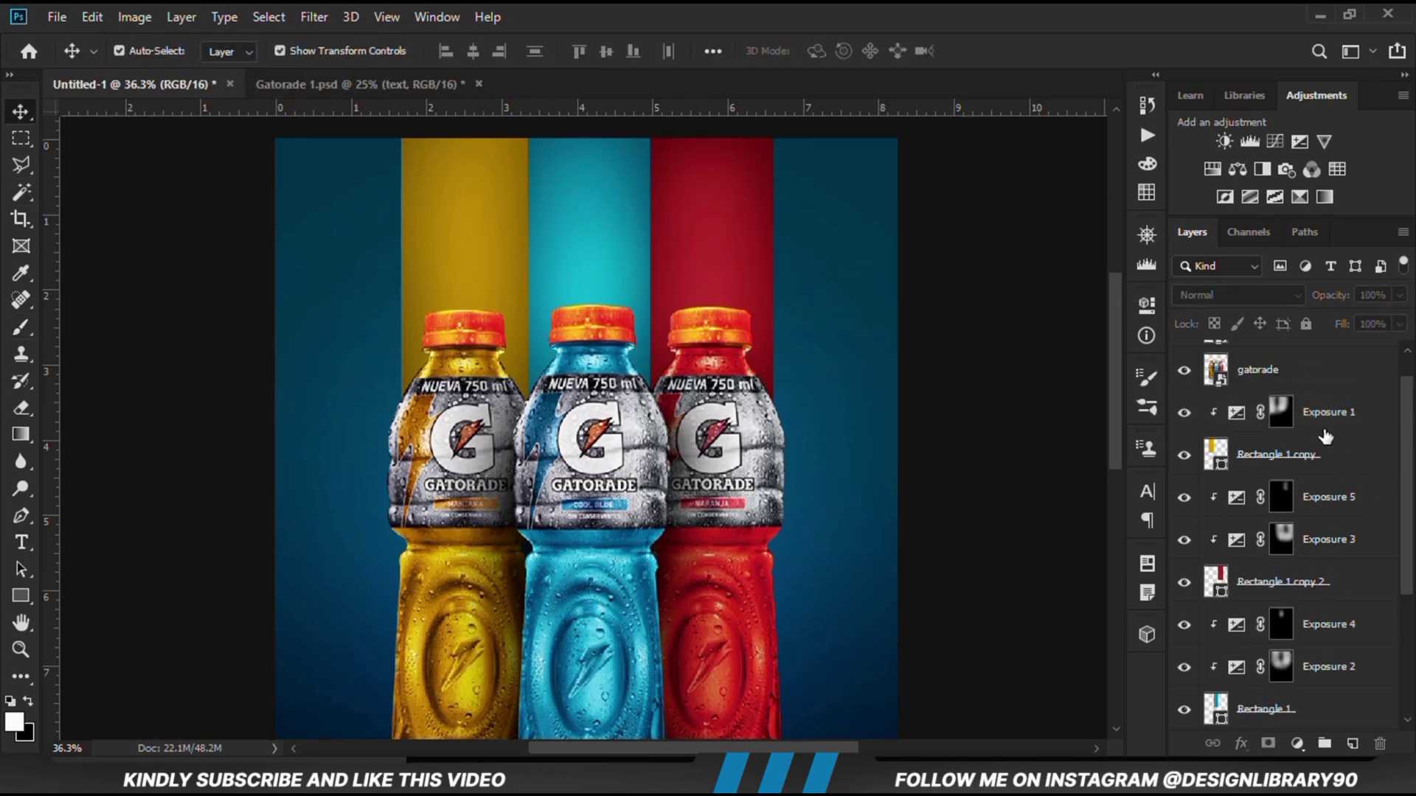
click(1324, 413)
click(1184, 412)
click(1184, 412)
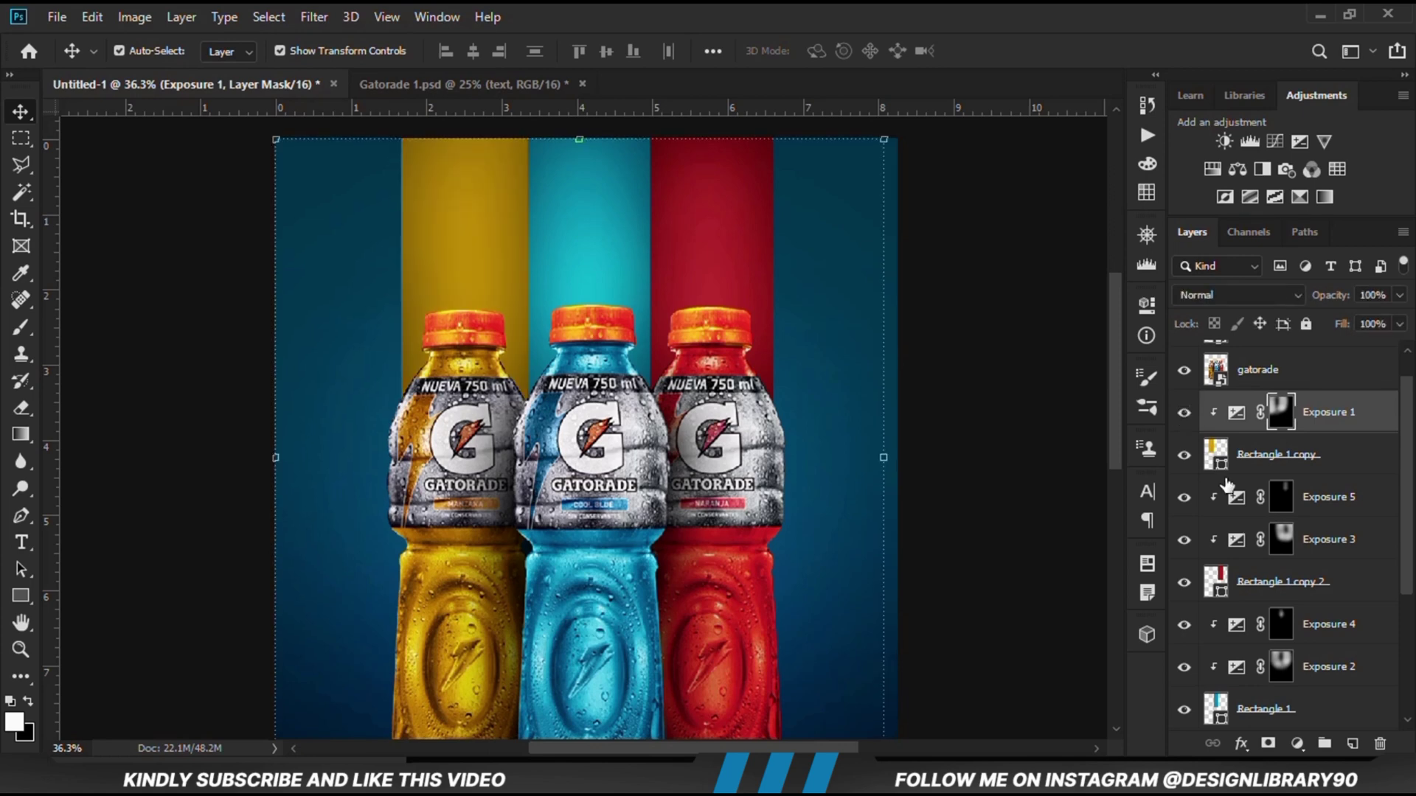
click(1293, 741)
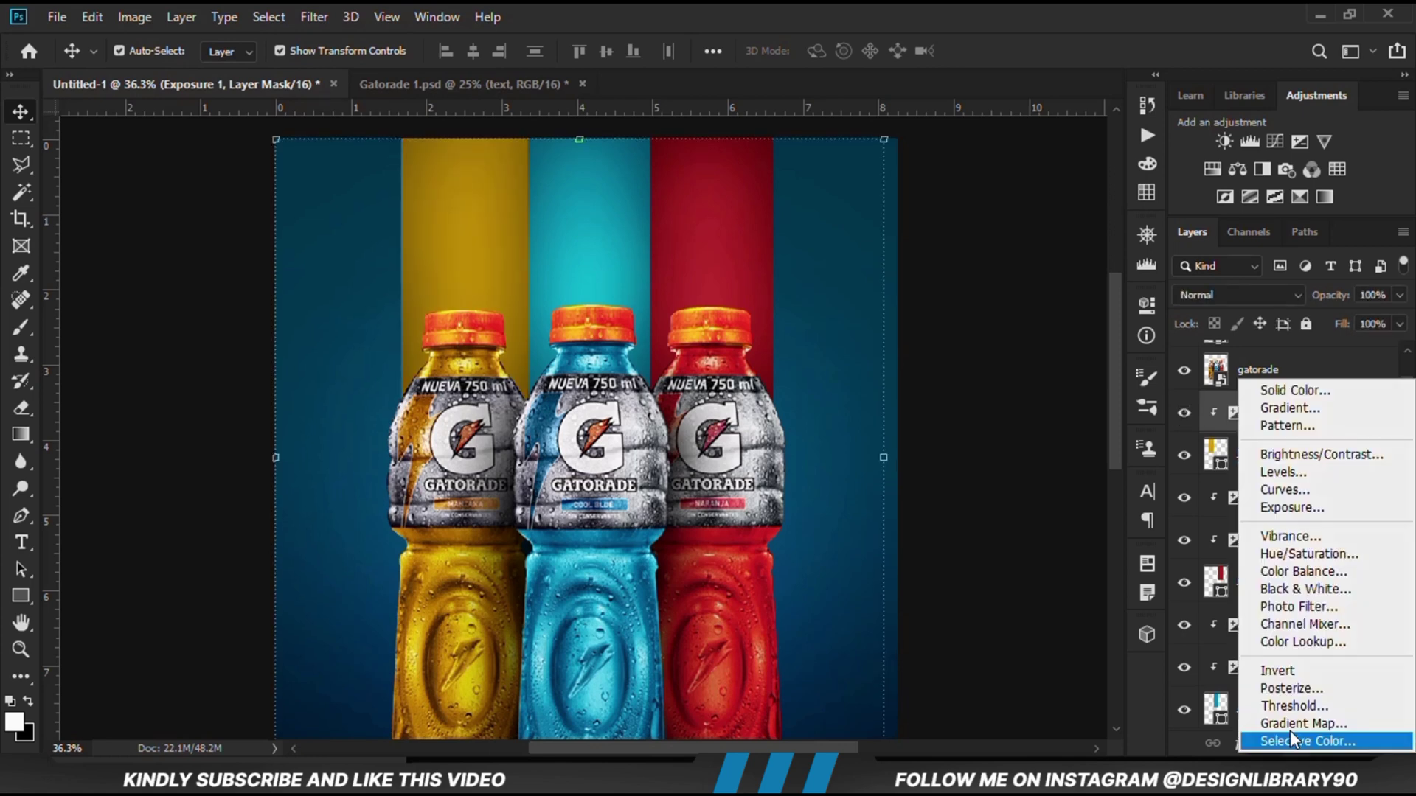
click(1290, 507)
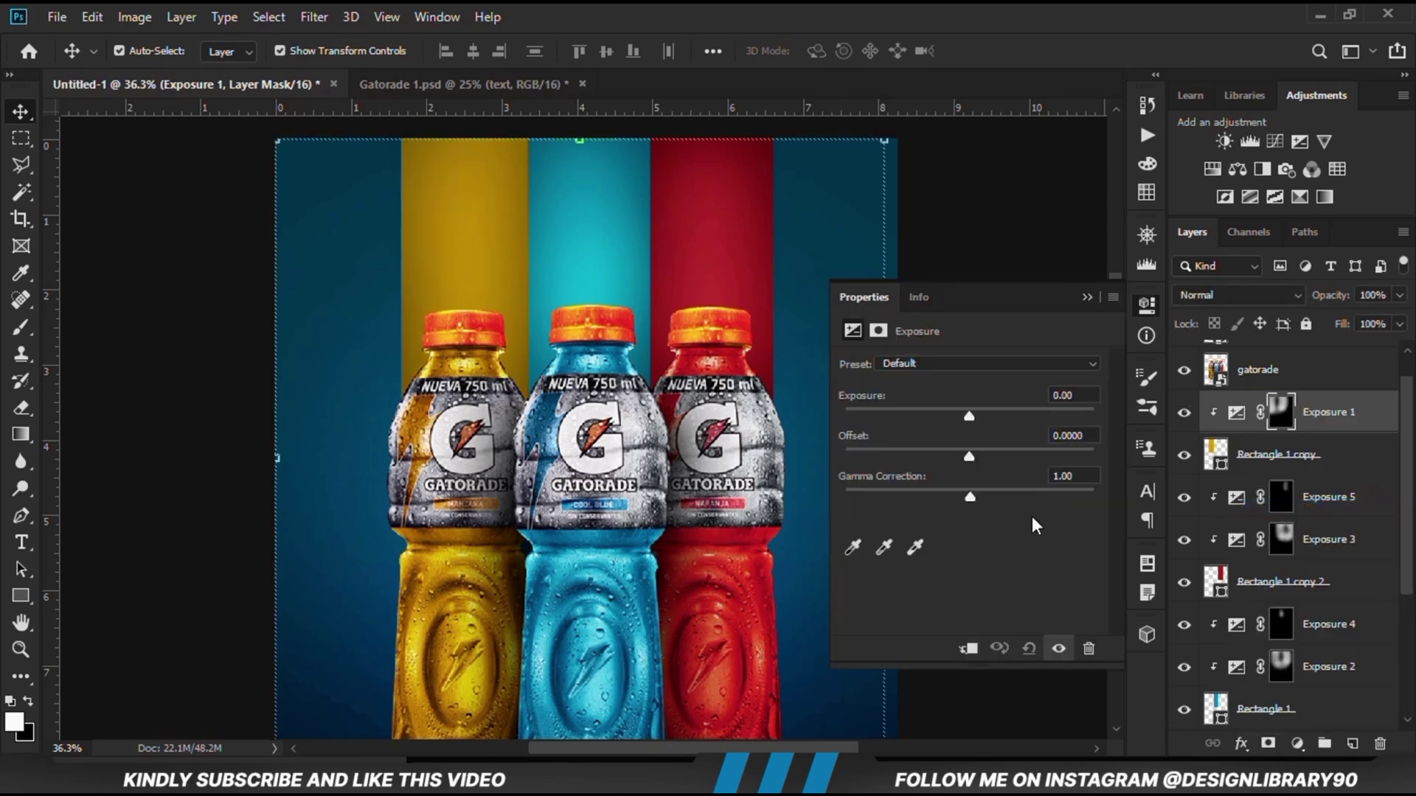
click(969, 649)
drag(969, 417, 1021, 413)
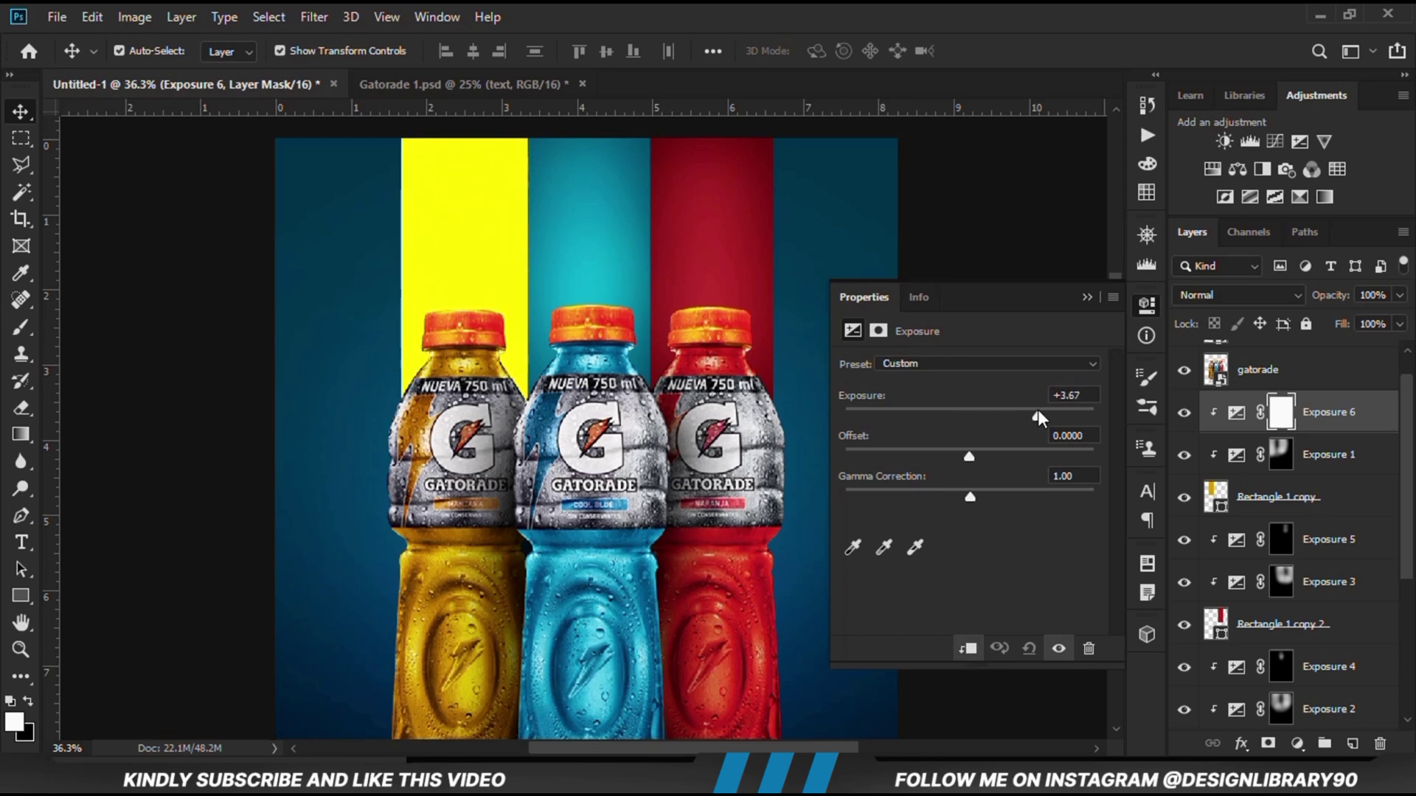
click(1087, 295)
click(1183, 413)
click(1183, 415)
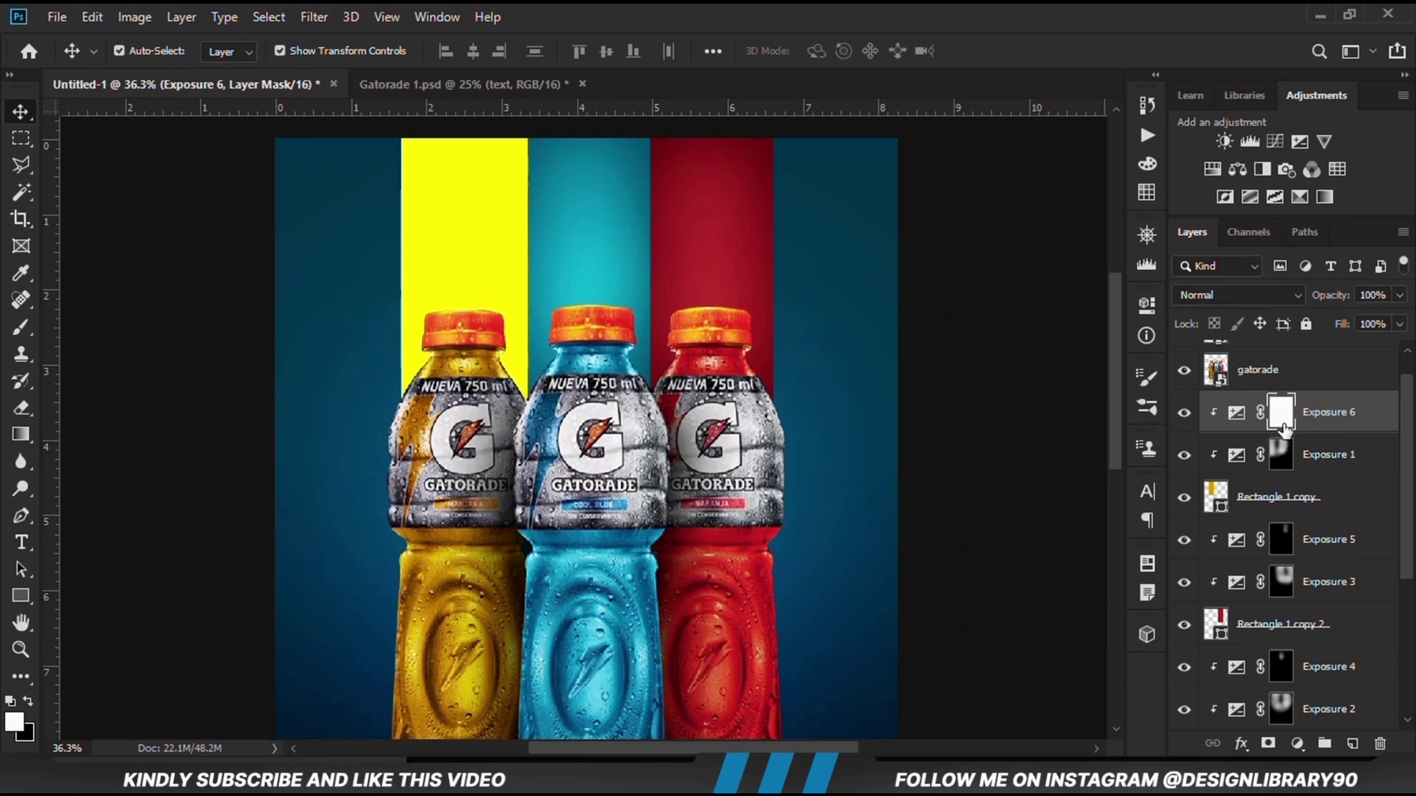
Step: Invert the yellow rectangle's brightening exposure mask to black and paint a soft white highlight above its bottle cap at 13% brush opacity
key(ctrl+i)
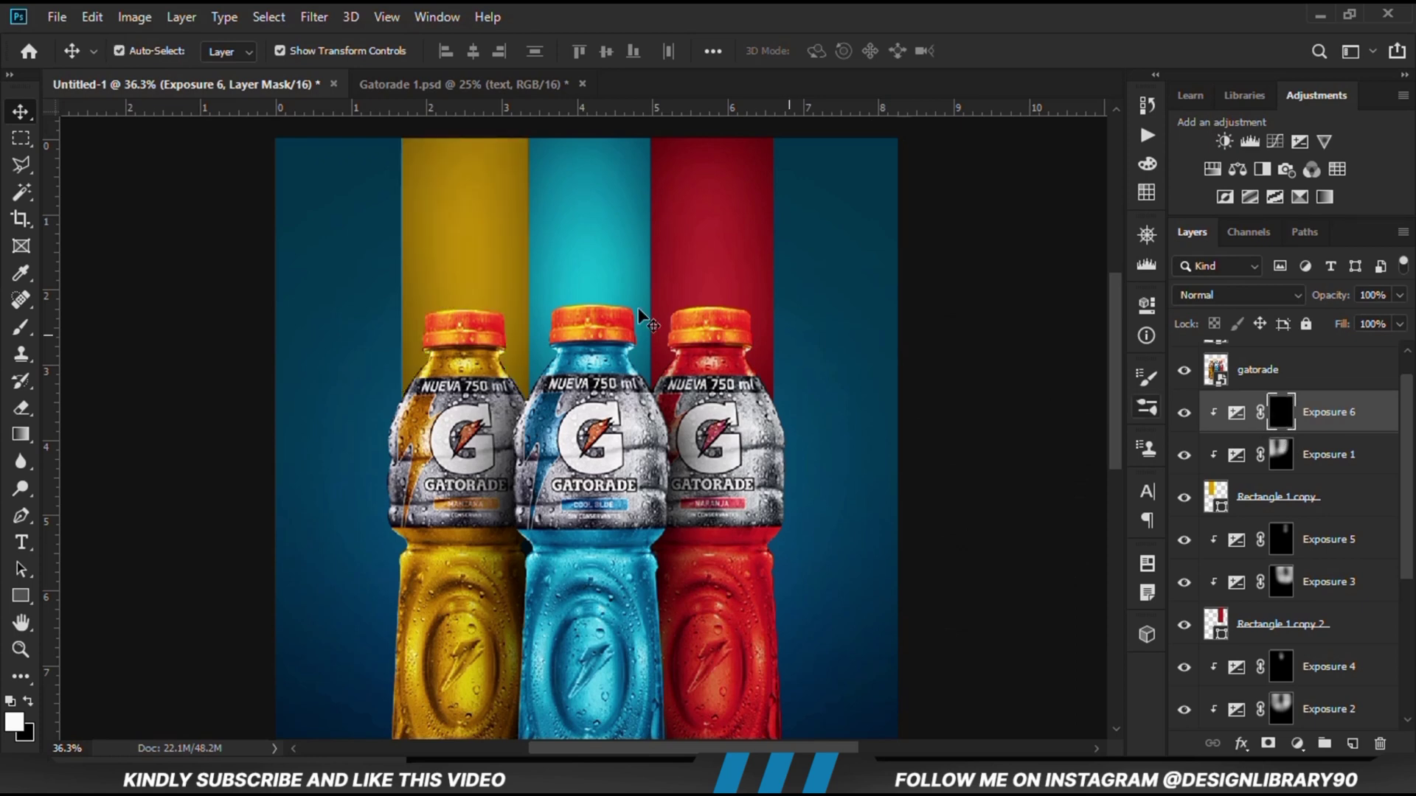
click(24, 333)
click(96, 324)
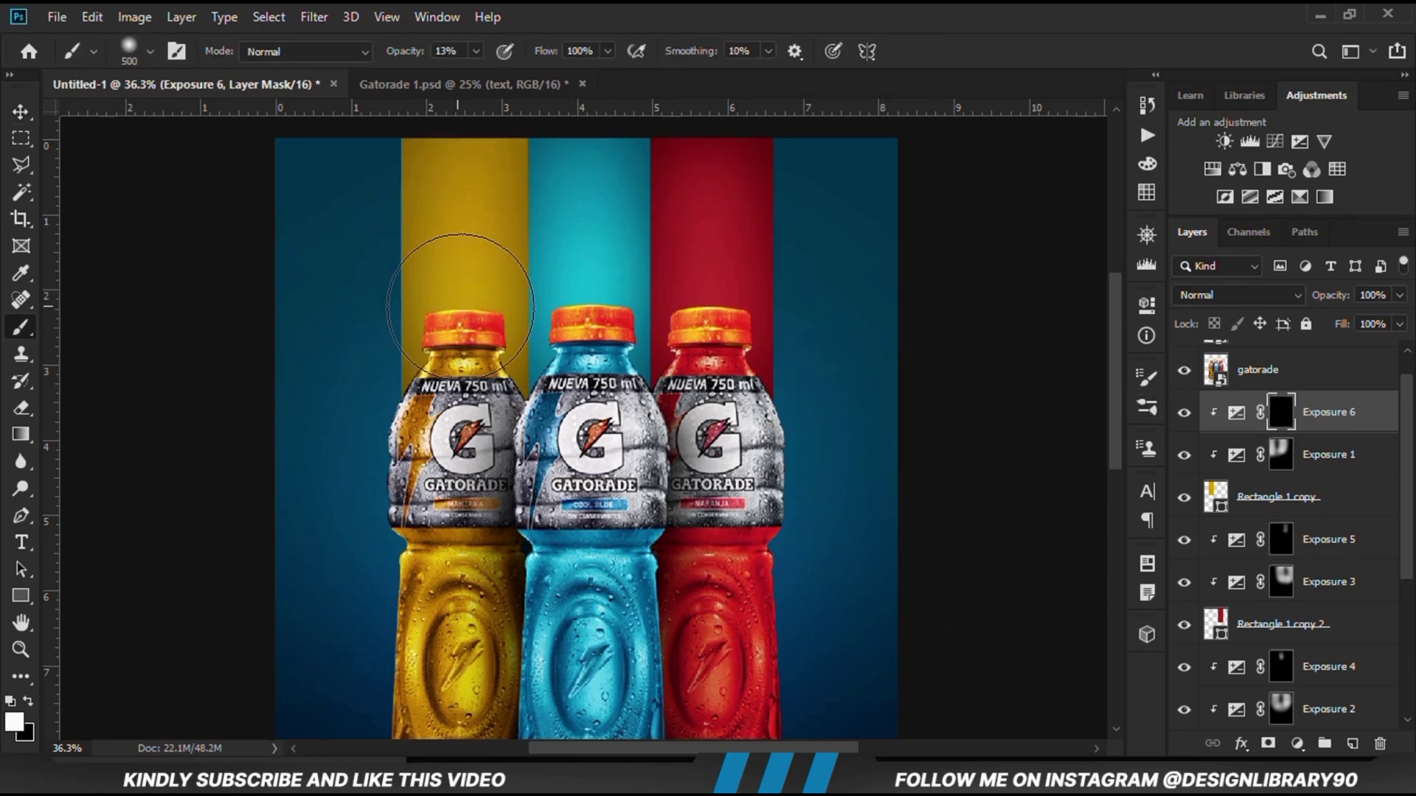
drag(472, 194, 472, 390)
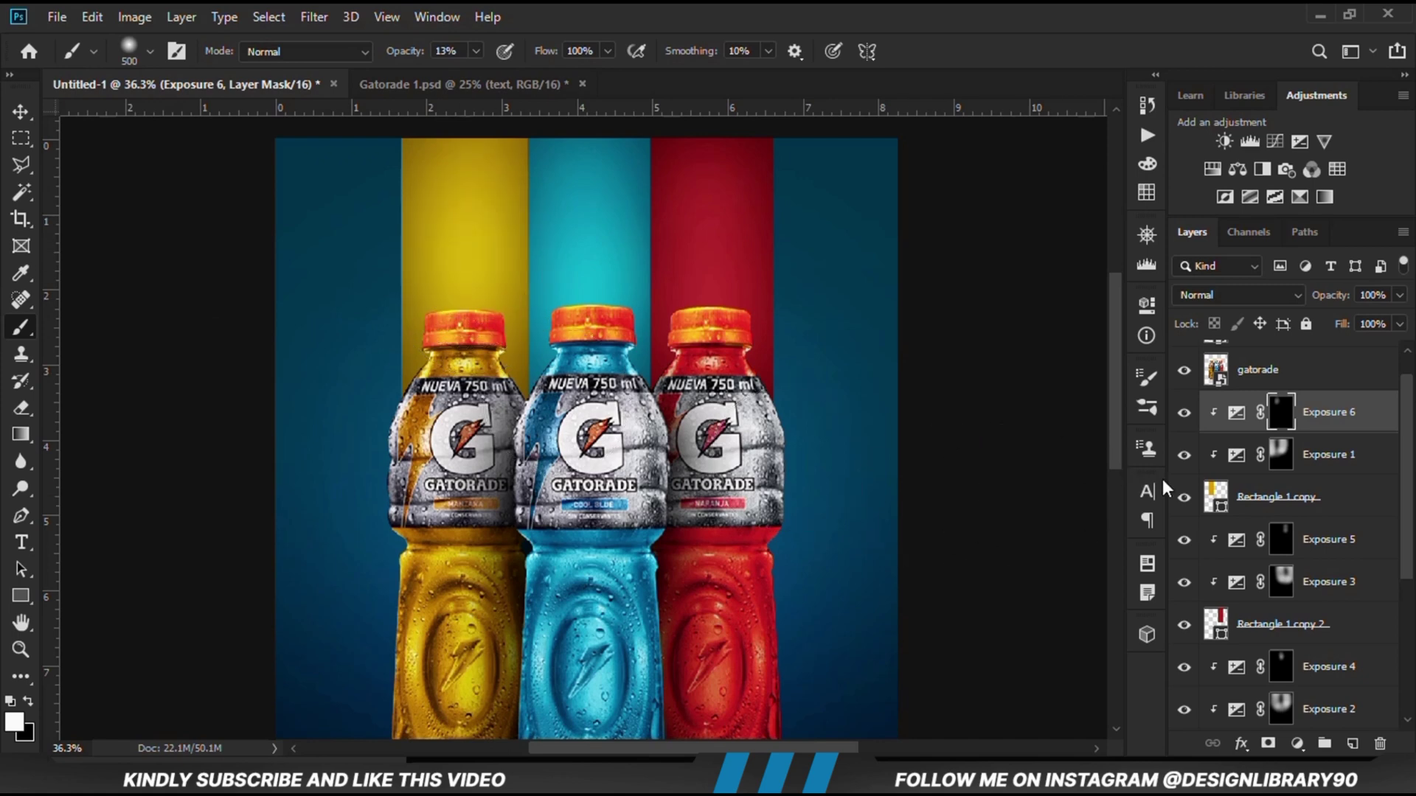
click(1184, 413)
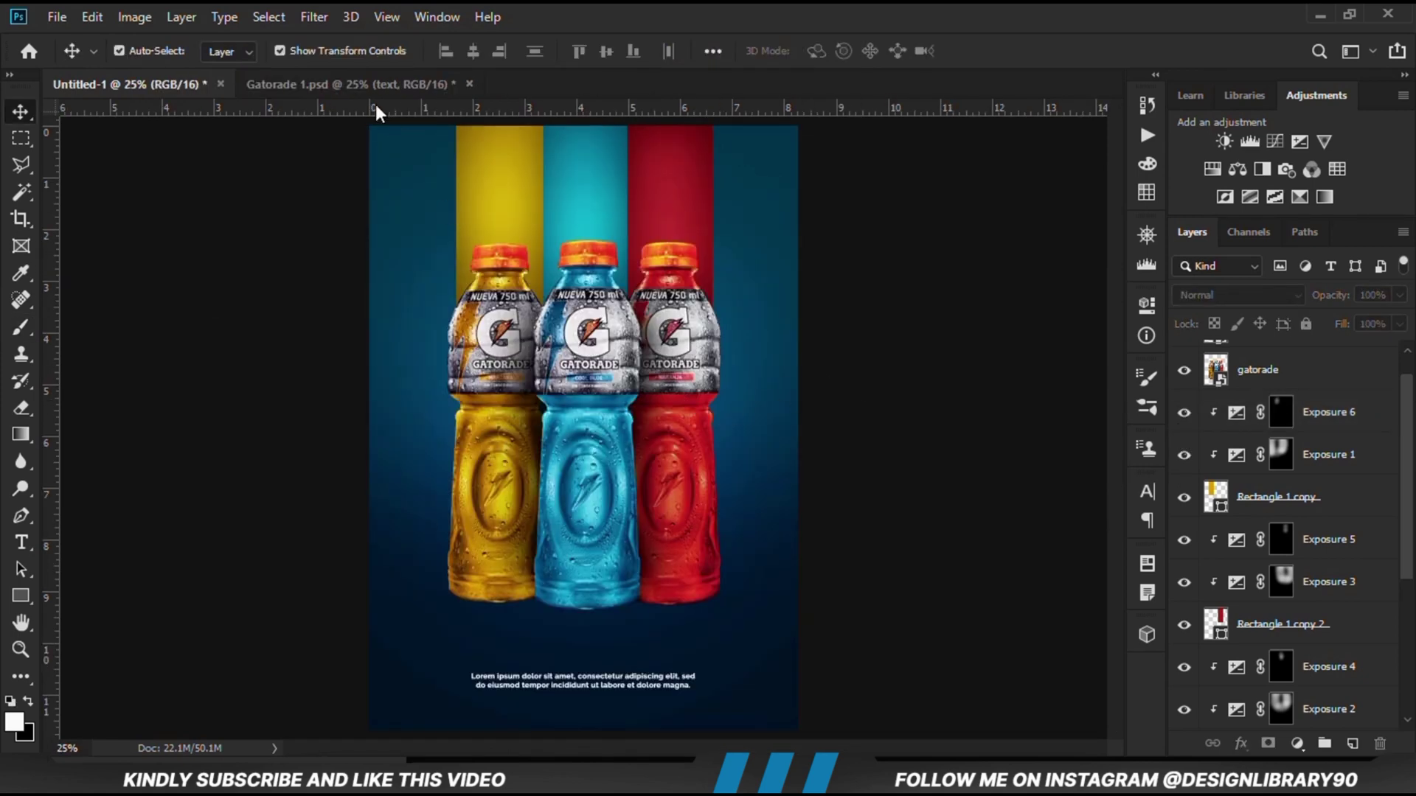
Step: In Gatorade 1.psd, make the hidden dark particle texture layer visible and select it
click(346, 84)
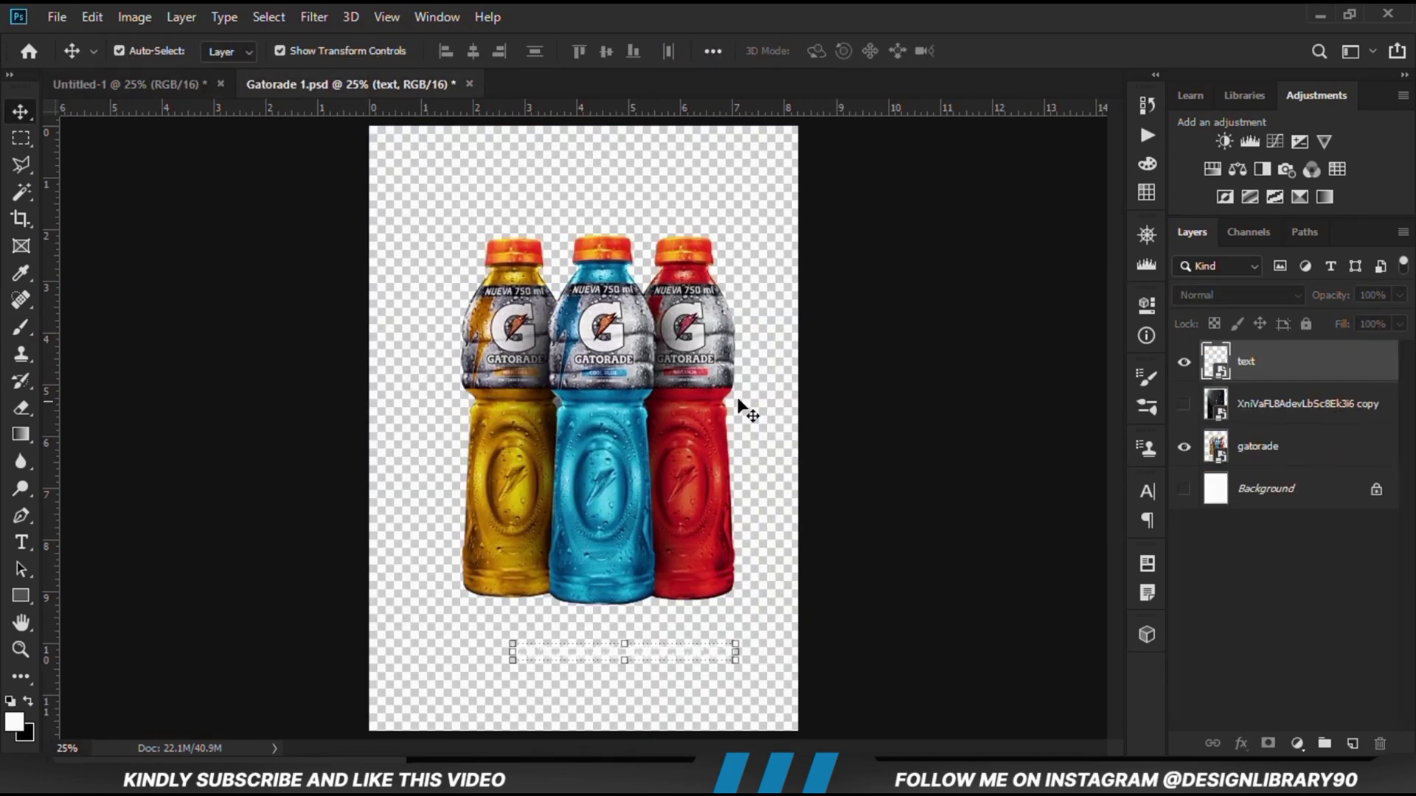
click(1183, 404)
drag(632, 419, 639, 410)
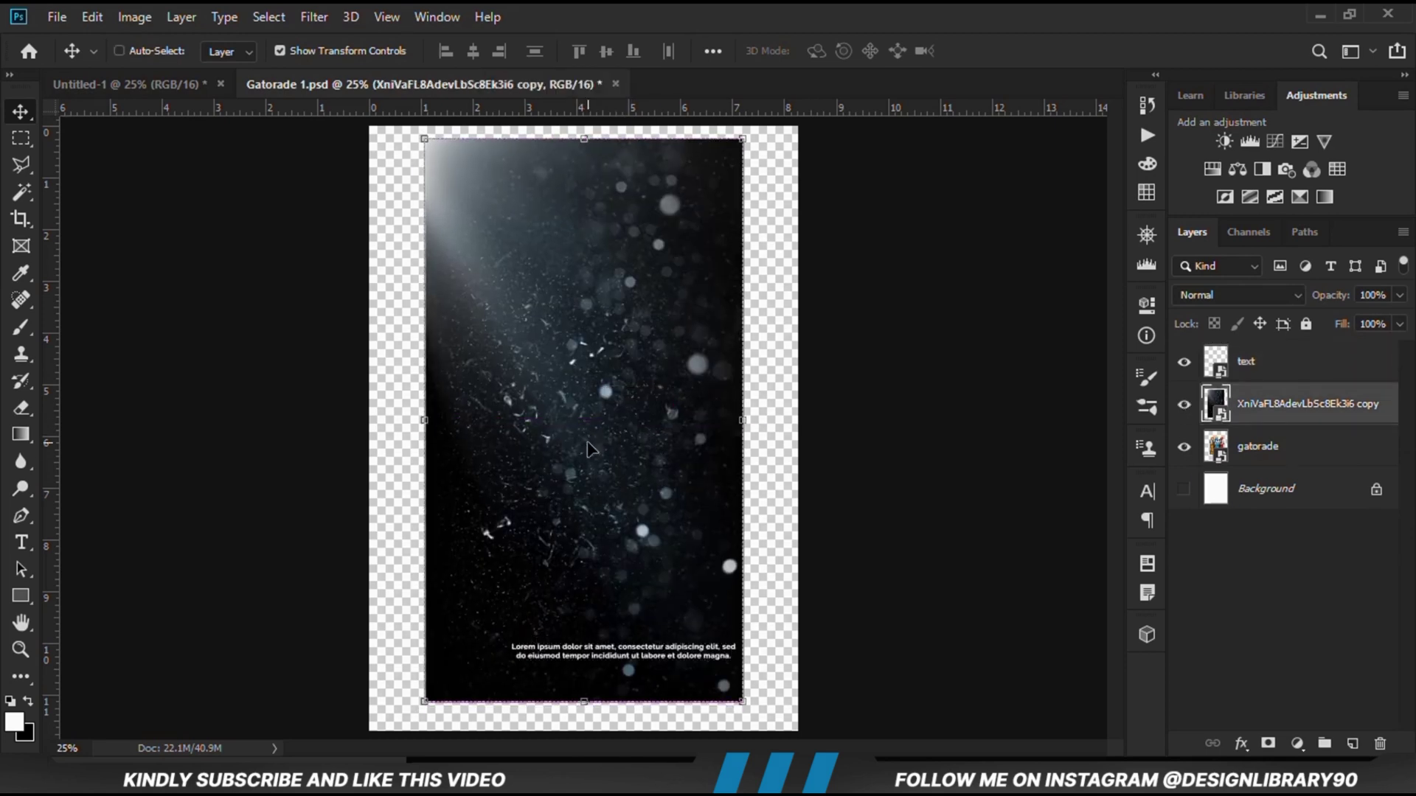
click(140, 84)
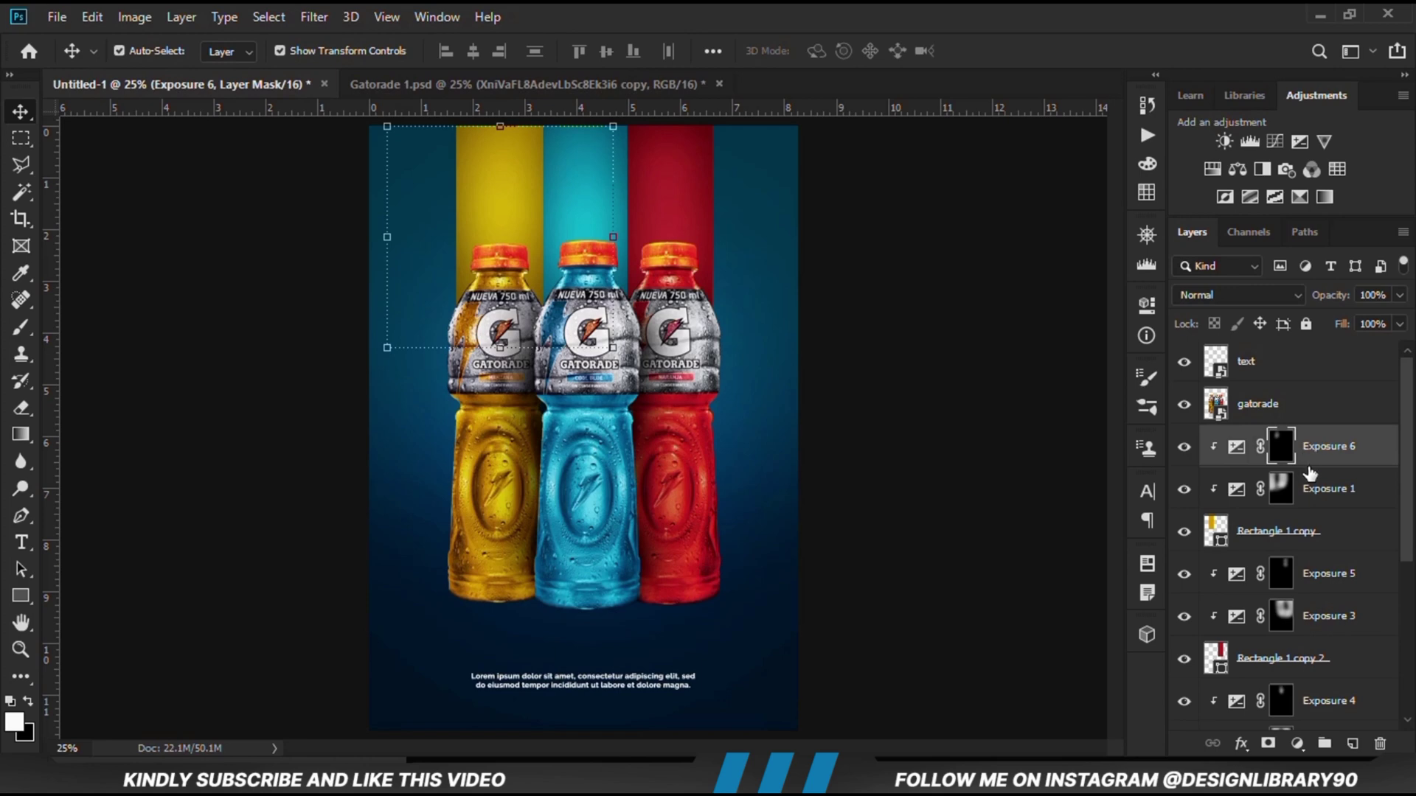
click(1180, 450)
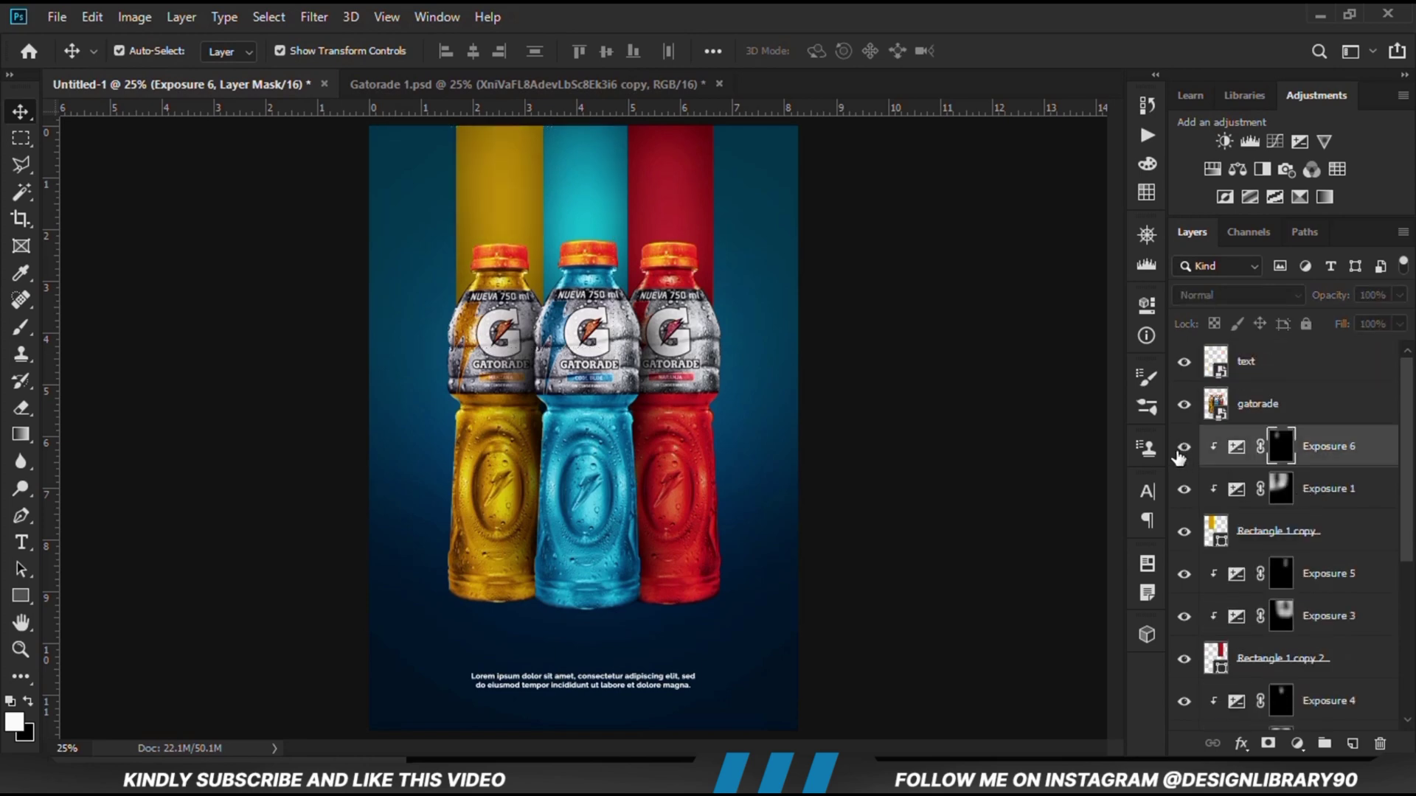
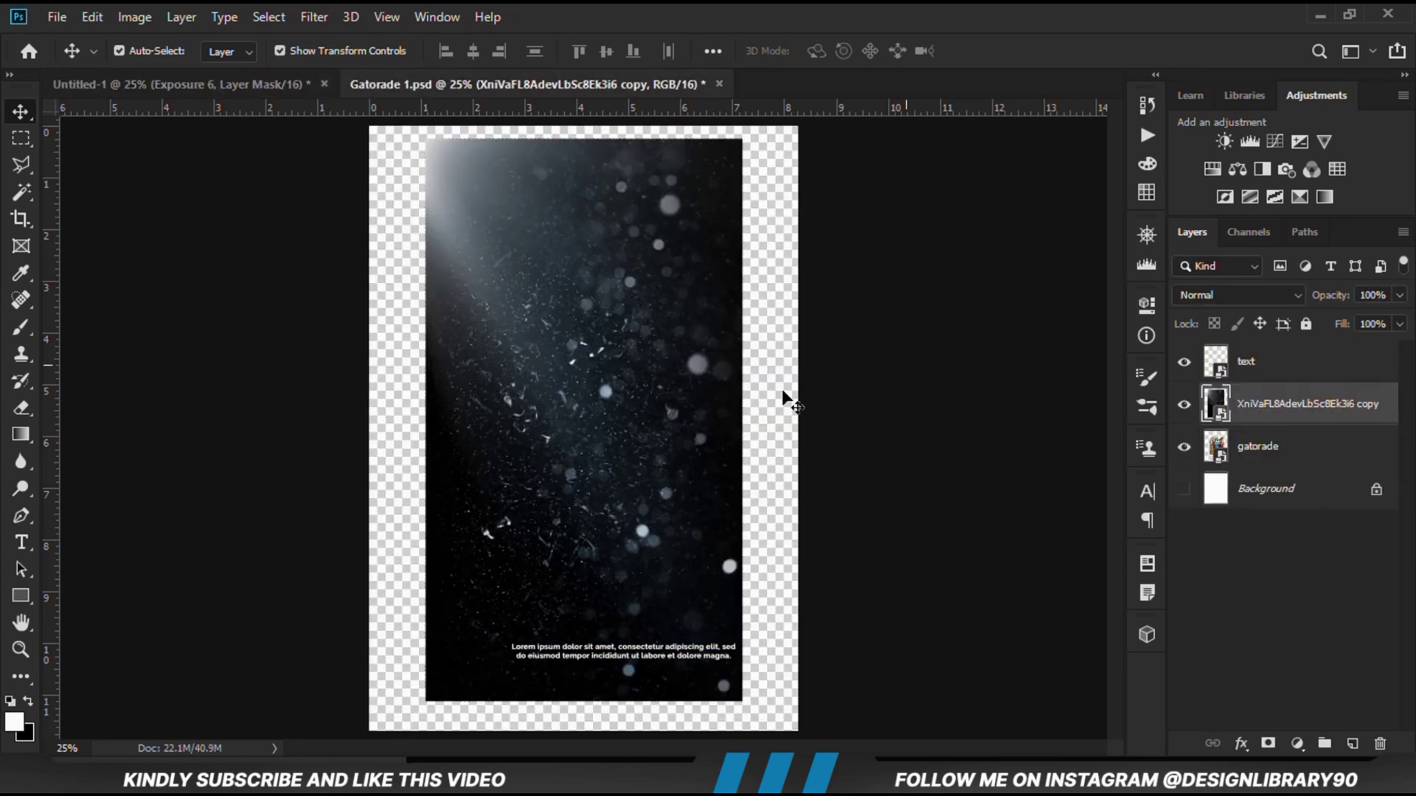
Step: Copy the particle texture layer from Gatorade 1.psd into Untitled-1, directly above the gatorade layer
drag(618, 404, 601, 435)
click(278, 86)
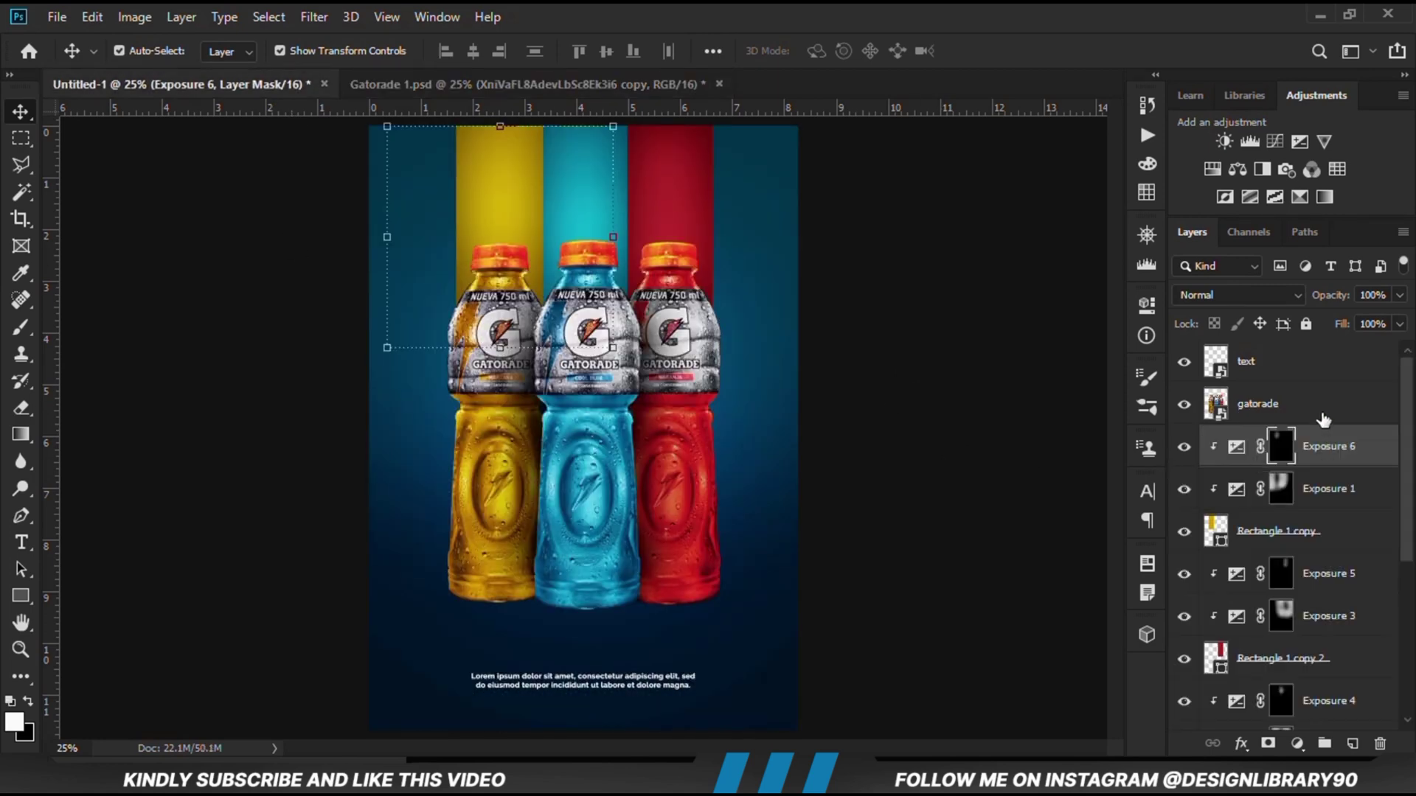
click(1321, 421)
key(ctrl+v)
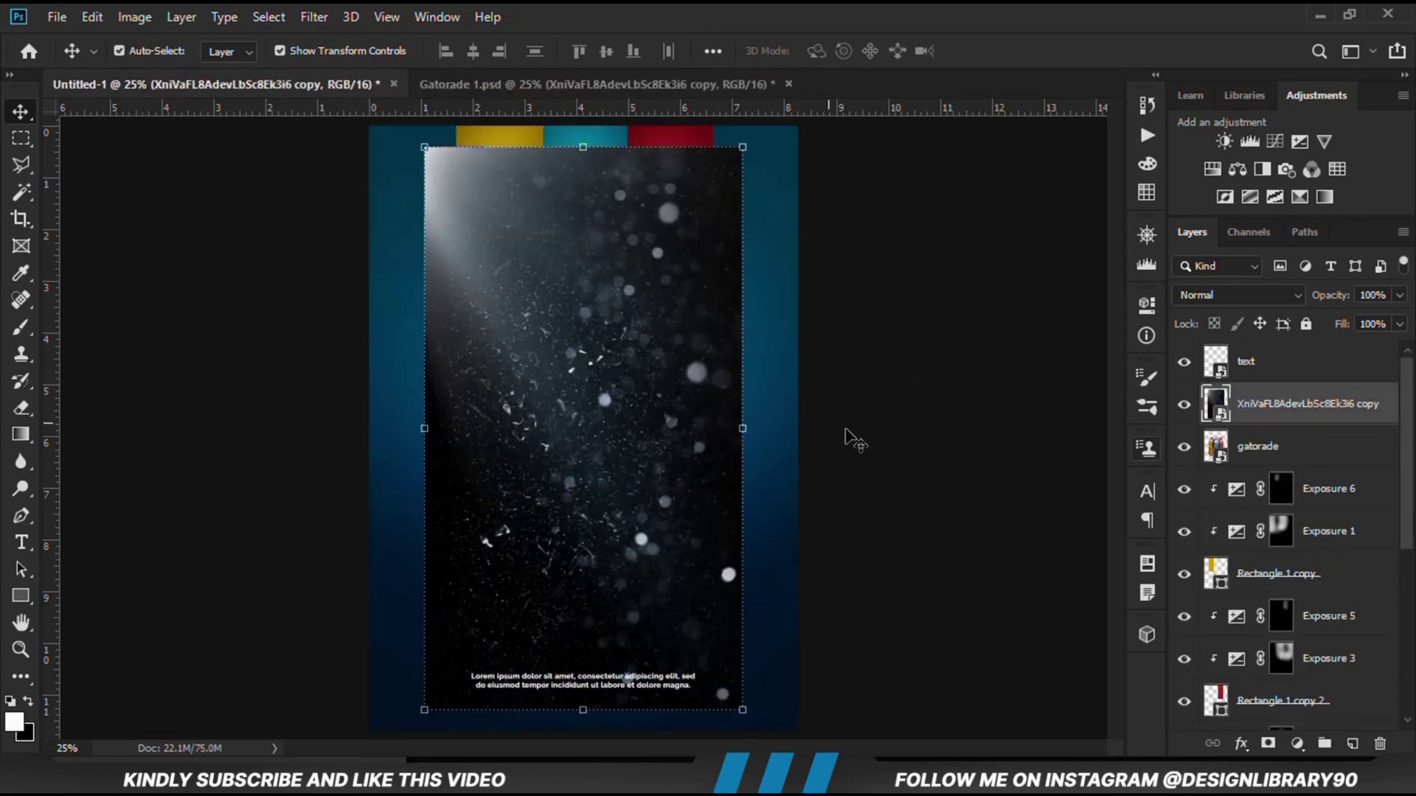
Step: Scale the pasted particle texture down proportionally to about 52% and position it over the yellow rectangle at the poster's upper edge
drag(571, 391, 569, 367)
right_click(1300, 419)
click(1069, 225)
key(ctrl+t)
drag(743, 127, 626, 299)
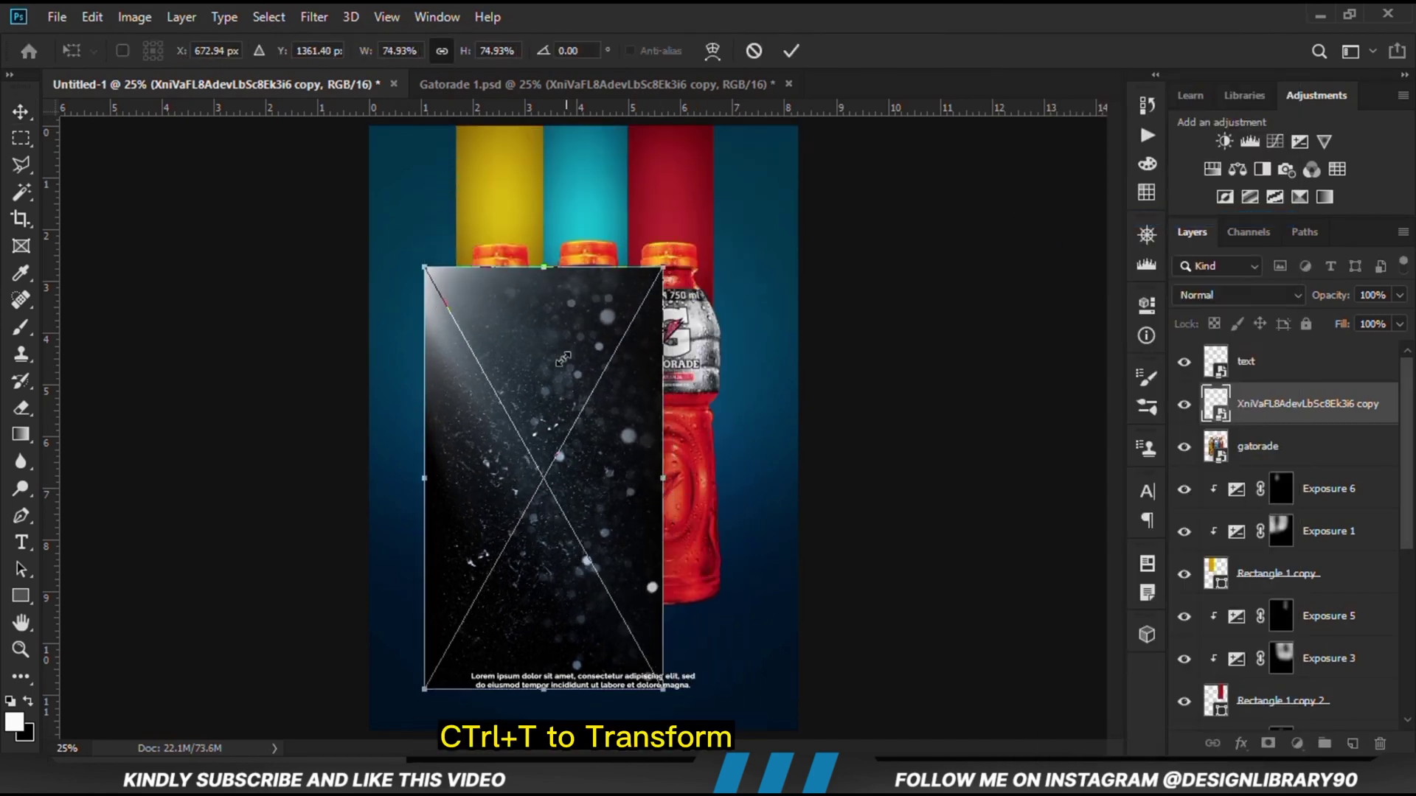
drag(479, 501, 465, 345)
drag(505, 600, 500, 402)
key(Return)
drag(534, 288, 528, 288)
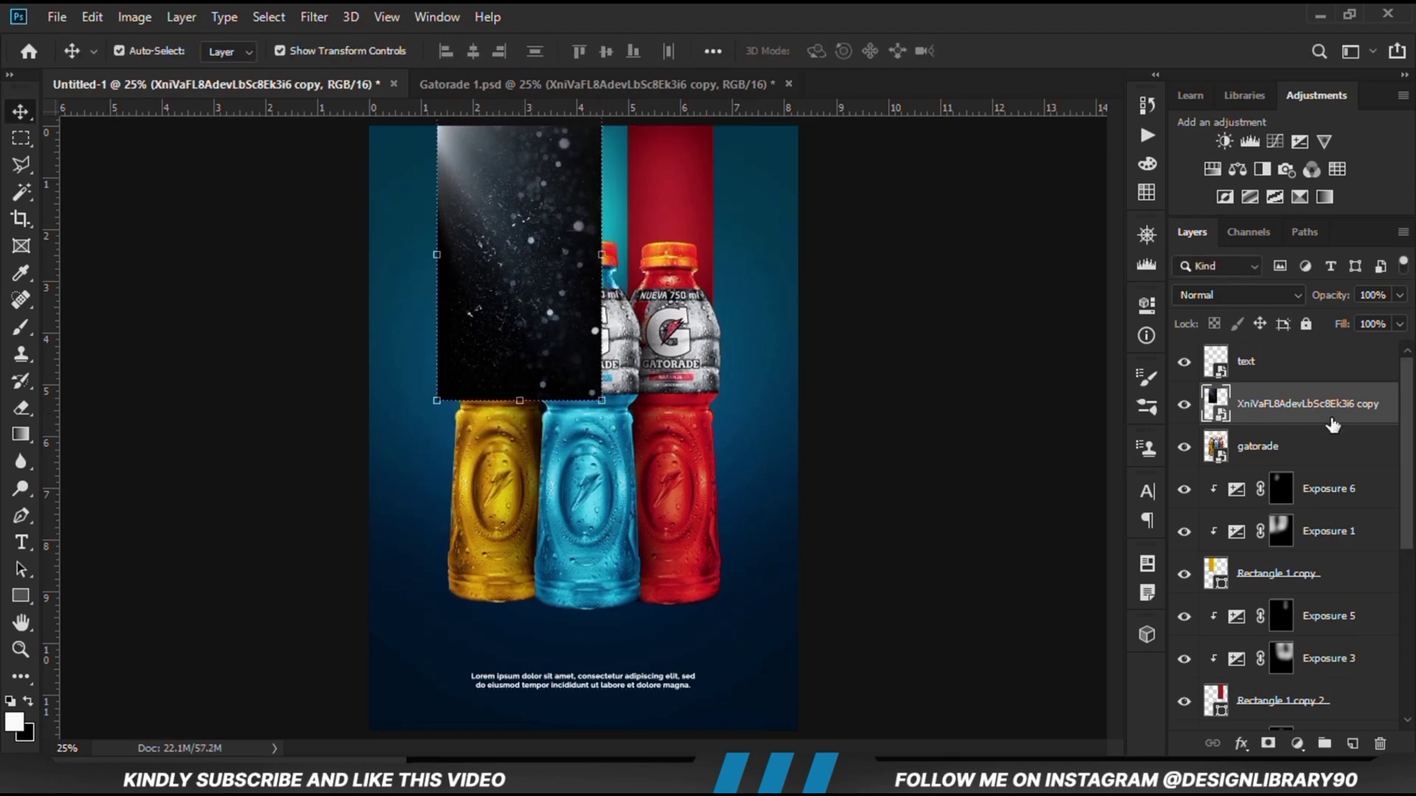
Step: Move the particle texture layer below the gatorade layer and set its blend mode to Screen
drag(1258, 410, 1272, 467)
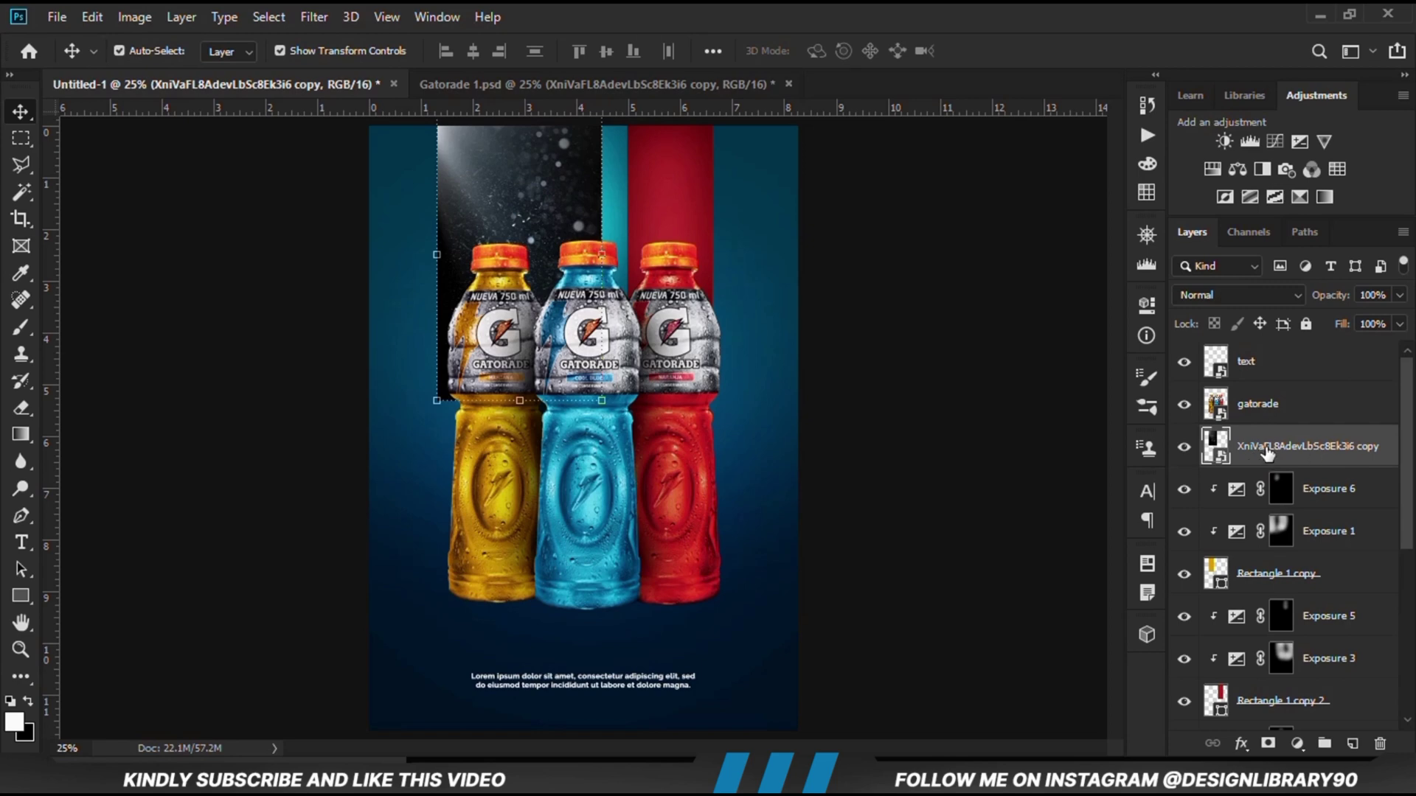
click(1239, 295)
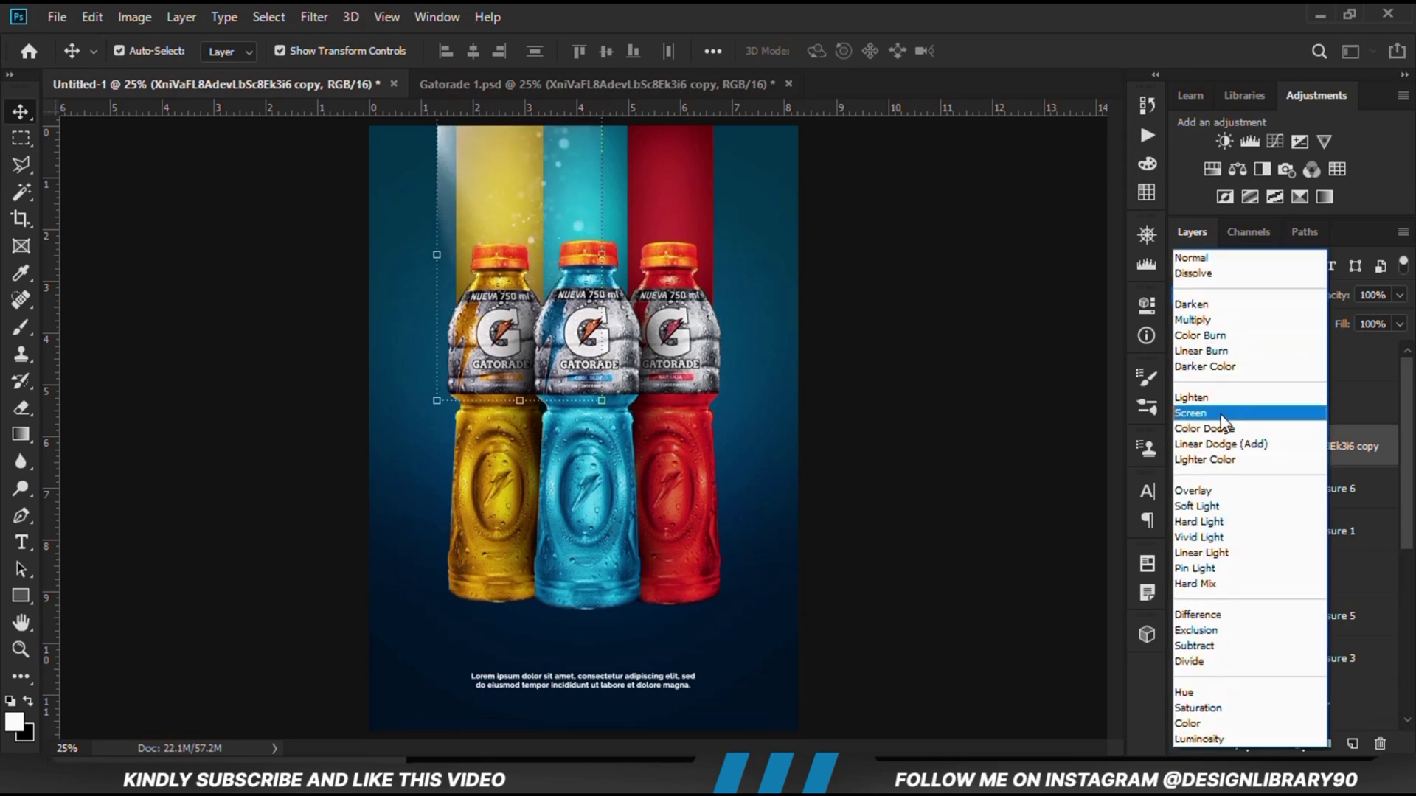
click(1228, 405)
scroll(1296, 435, down, 1)
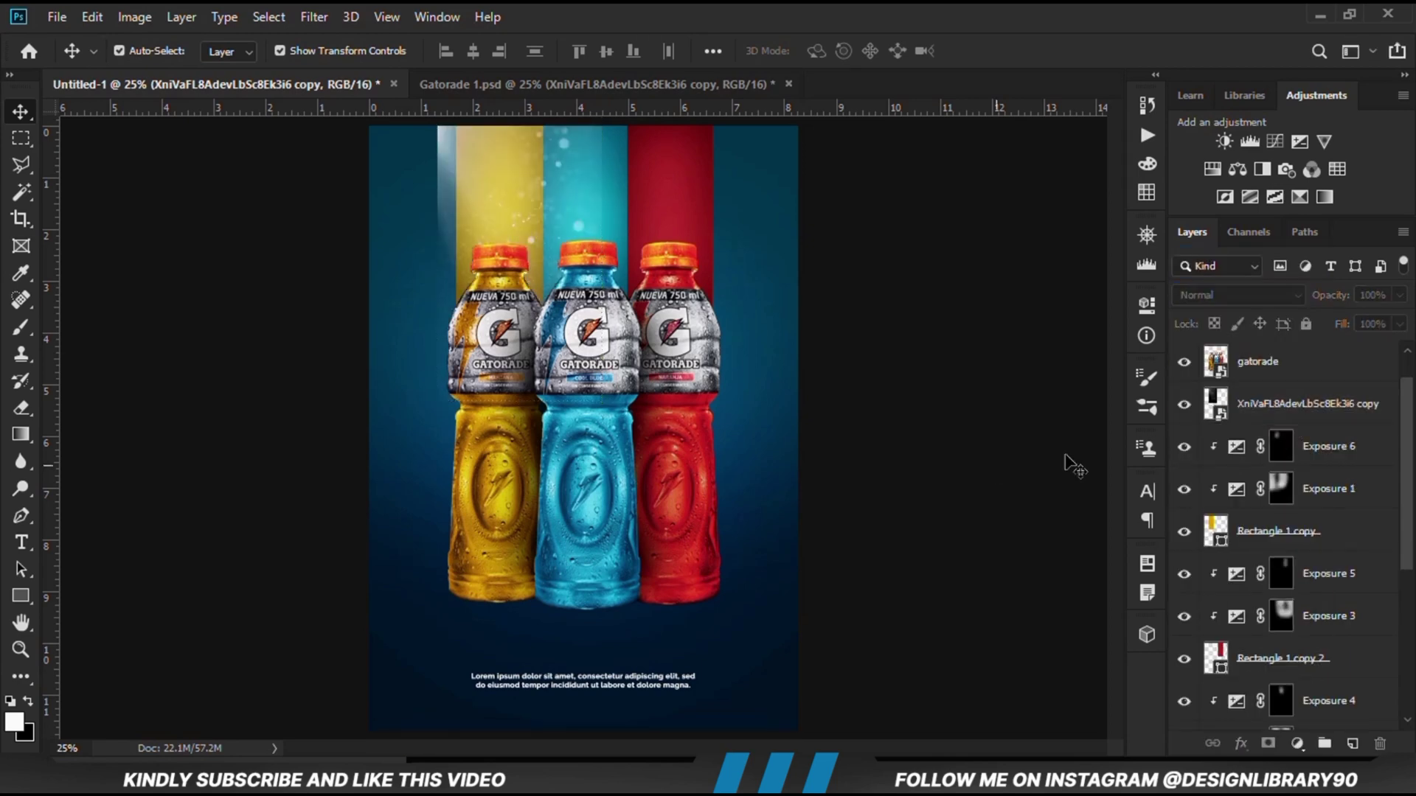
Step: Duplicate the particle texture, then place the original directly above Exposure 5 and shift it right over the blue and red rectangles
key(ctrl+j)
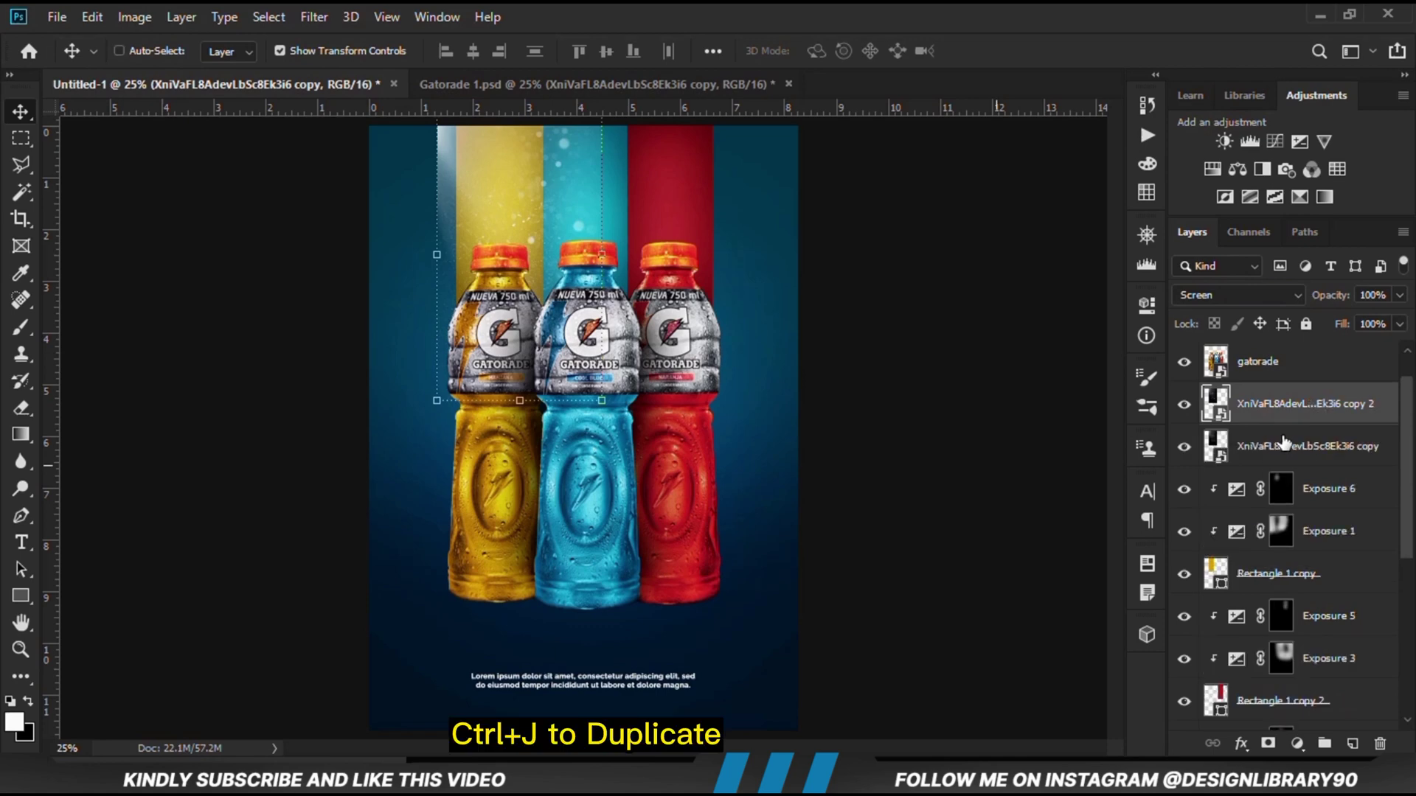
drag(1286, 446, 1283, 599)
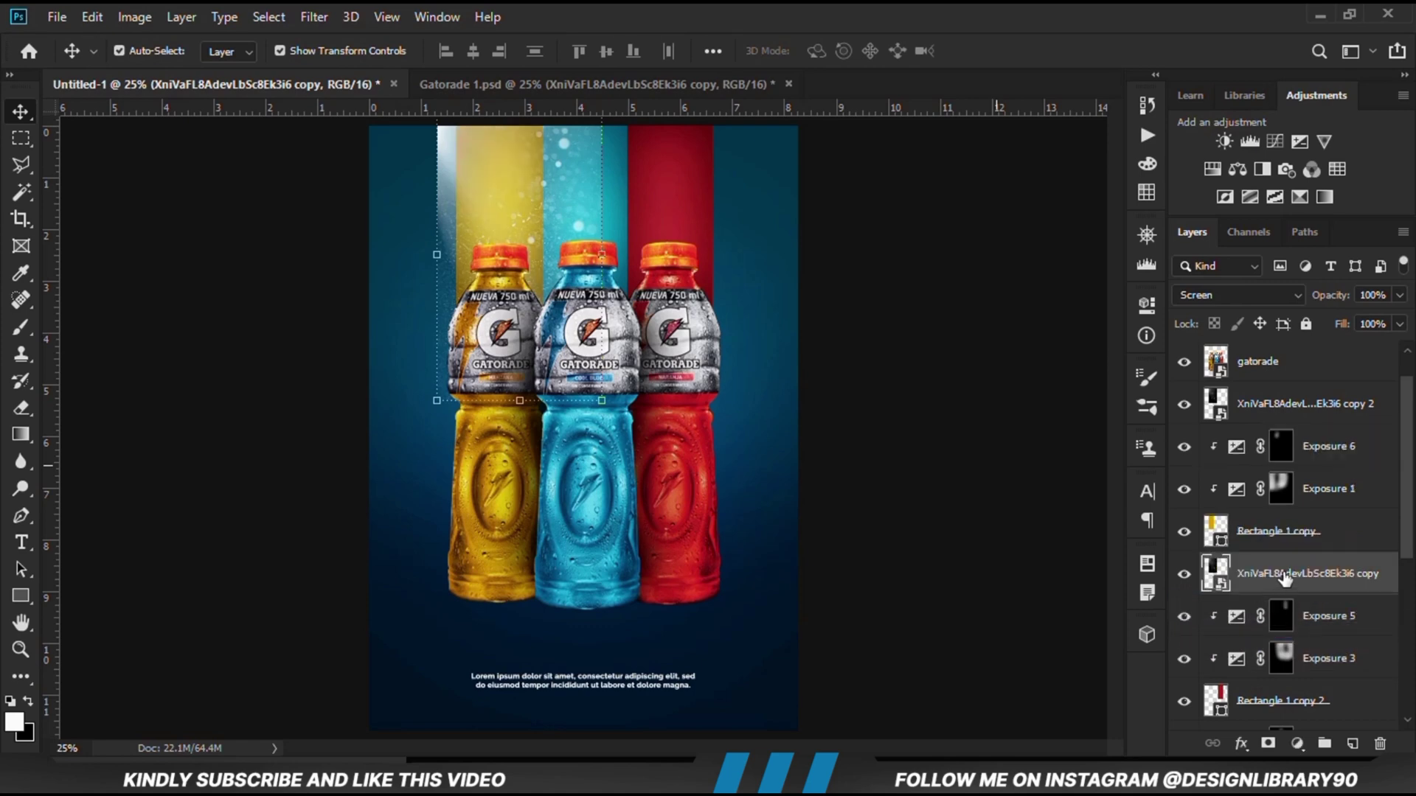
key(ctrl+t)
drag(529, 257, 596, 258)
click(790, 50)
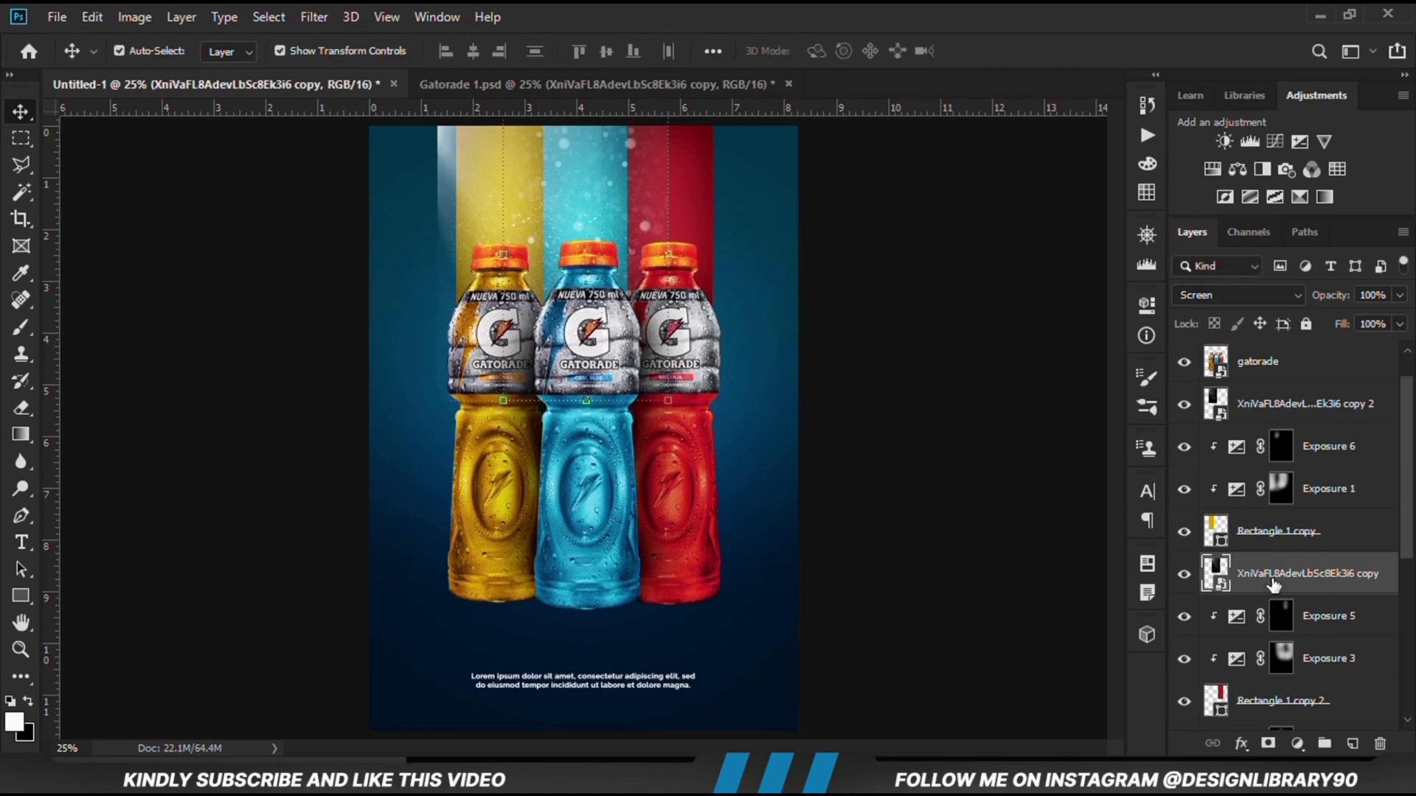
Step: Hide the lower particle texture and clip the upper one to the yellow rectangle with a clipping mask
click(1183, 404)
click(1183, 404)
click(1183, 573)
click(1183, 404)
click(1184, 404)
click(1277, 417)
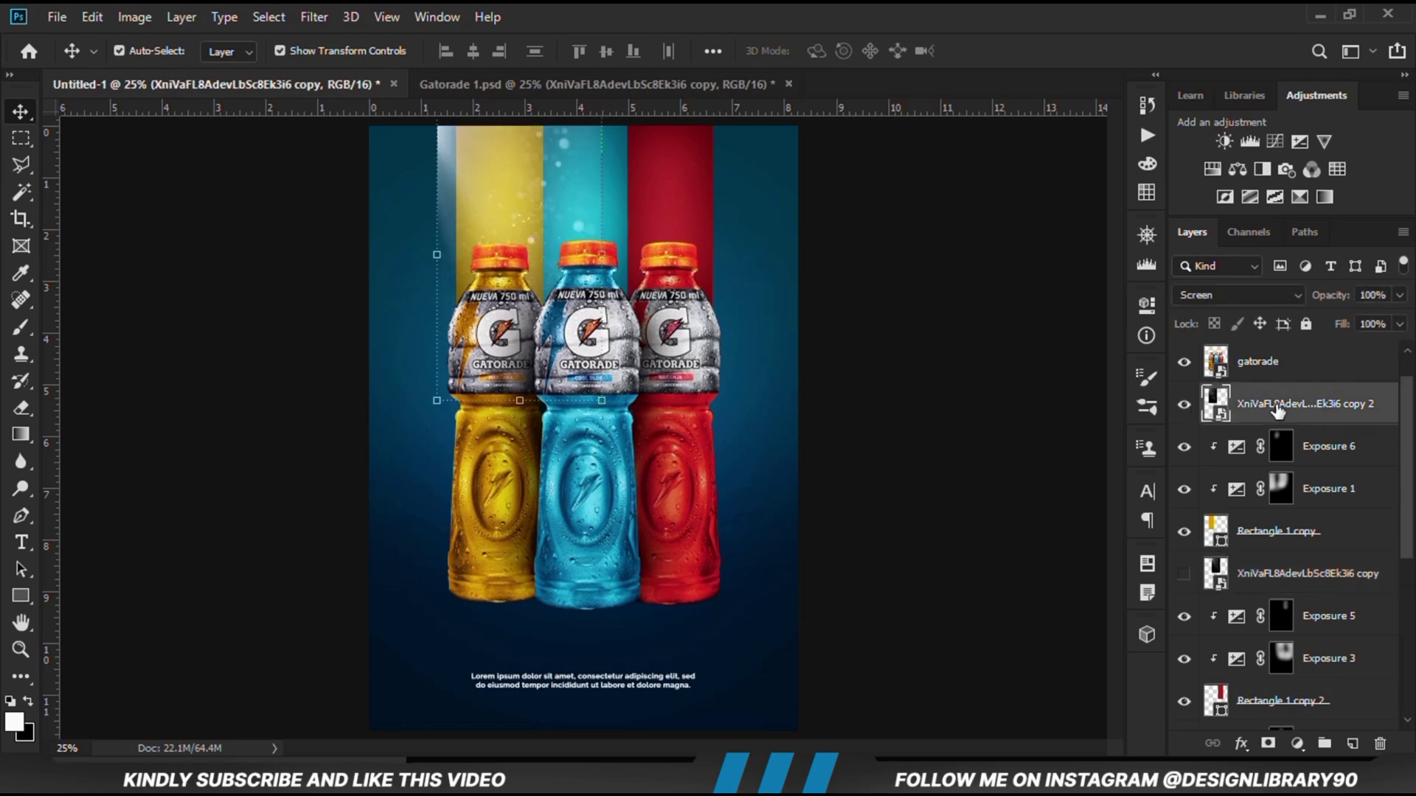
right_click(1277, 416)
click(1047, 453)
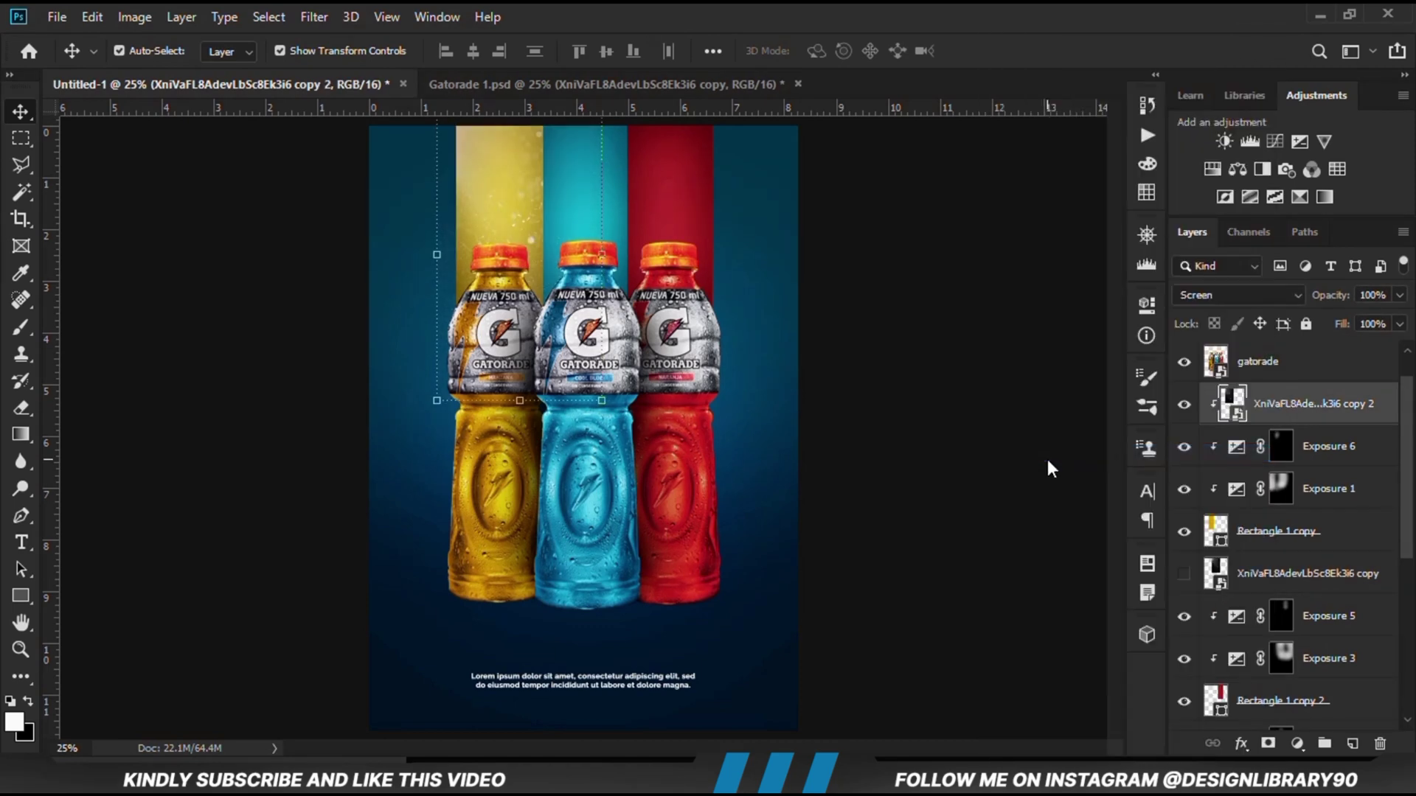
click(1183, 404)
Step: Show the lower particle texture again and clip it to the red rectangle with a clipping mask
click(1280, 543)
click(1260, 582)
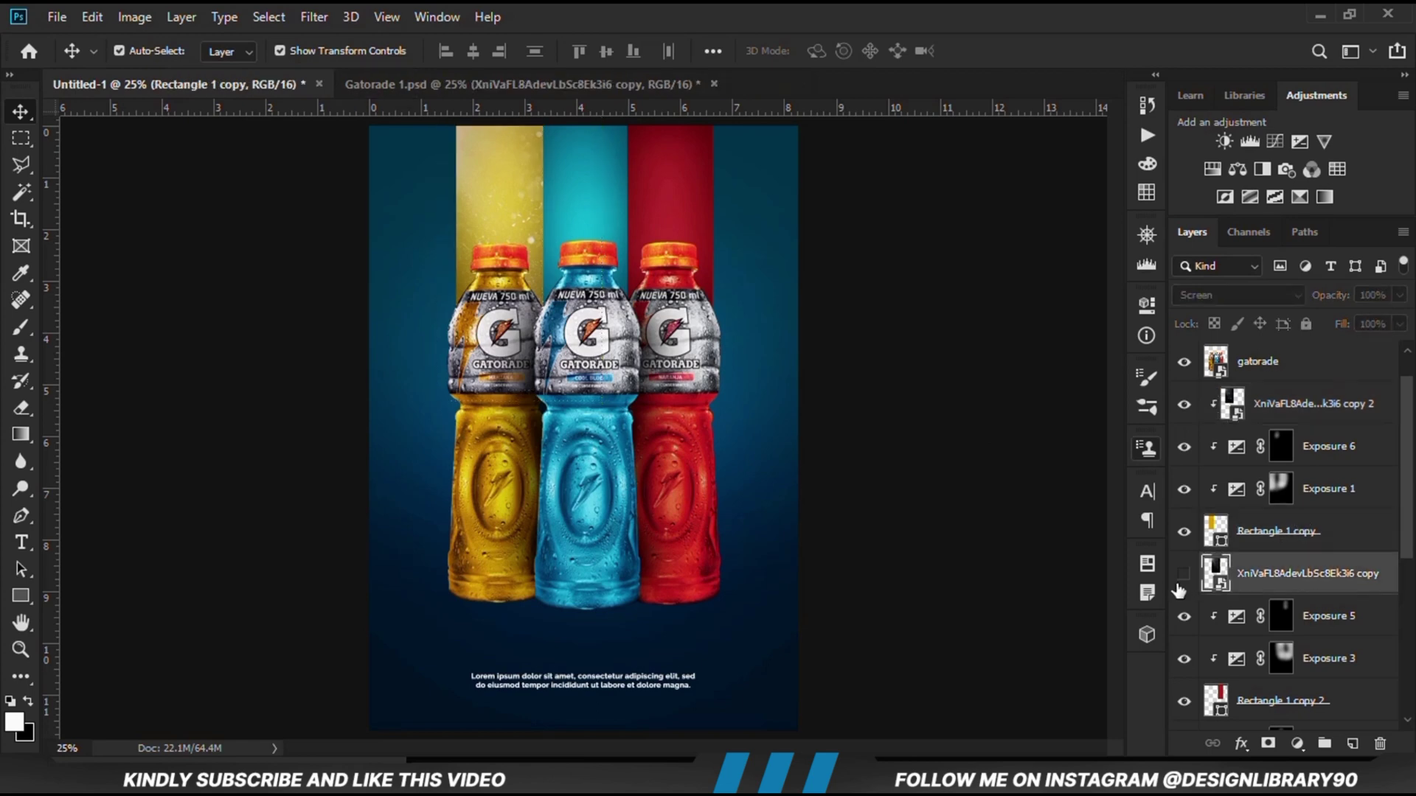
click(1184, 576)
click(1183, 577)
click(1183, 574)
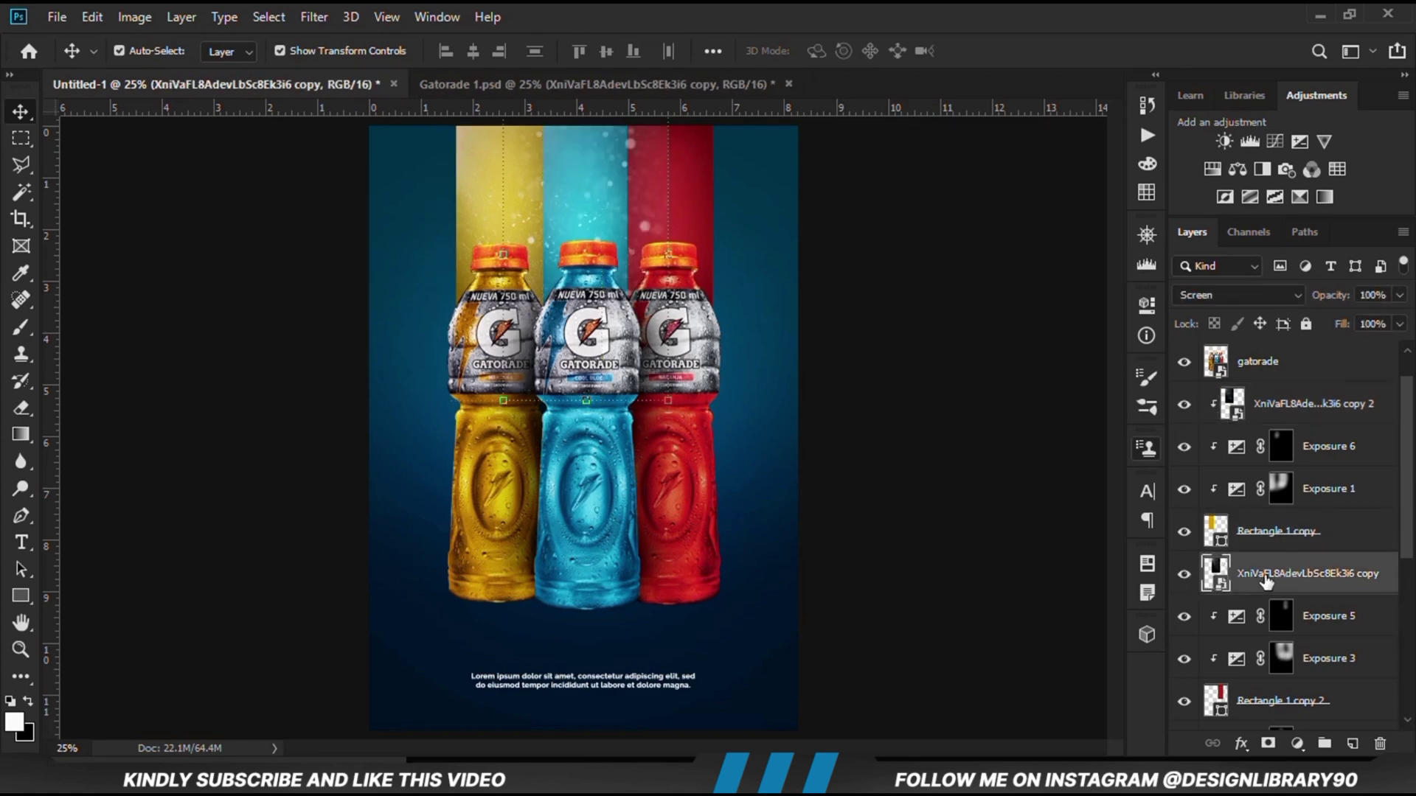
right_click(1264, 578)
click(1037, 454)
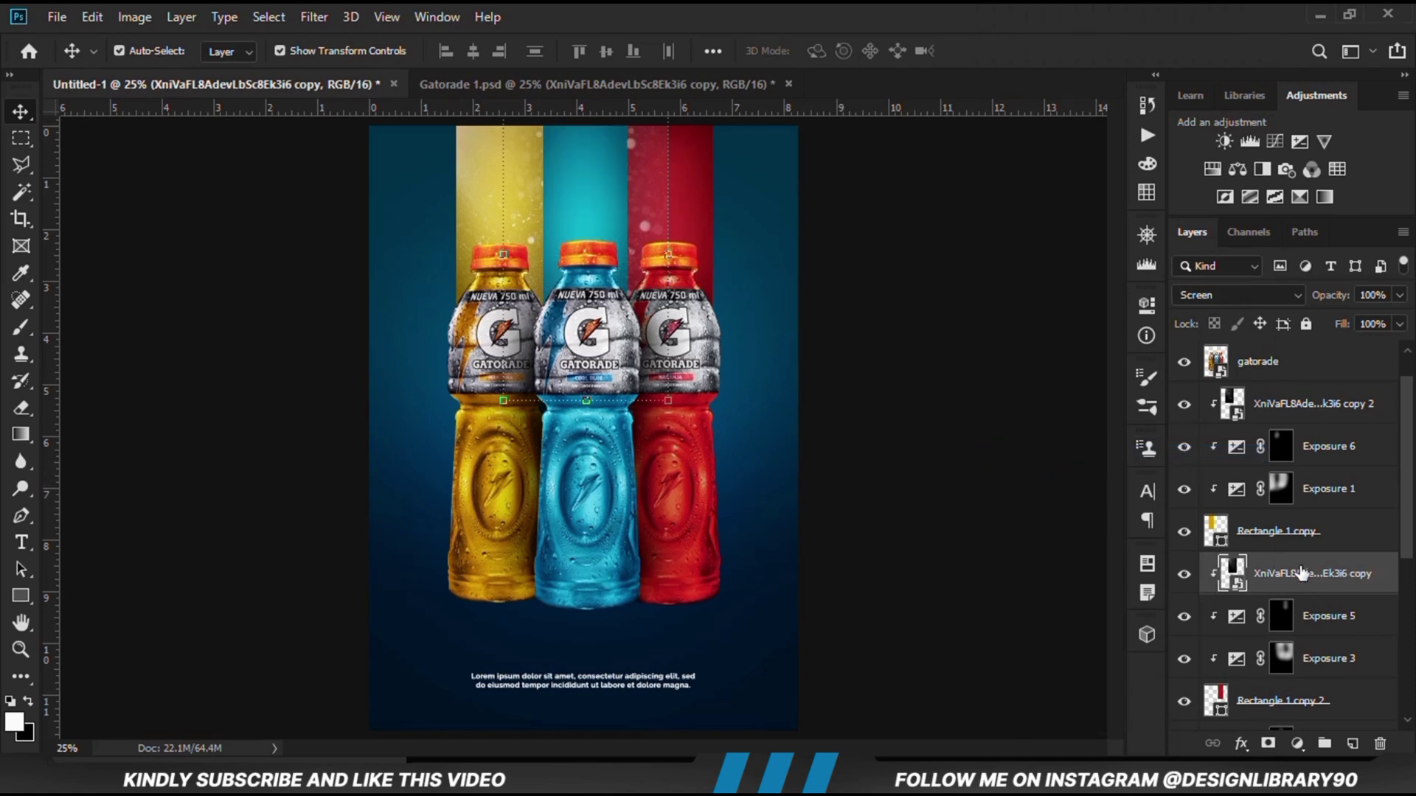
Step: Shift the clipped particle texture right so its light covers the whole red rectangle and apply the transform
drag(675, 256, 767, 270)
click(790, 50)
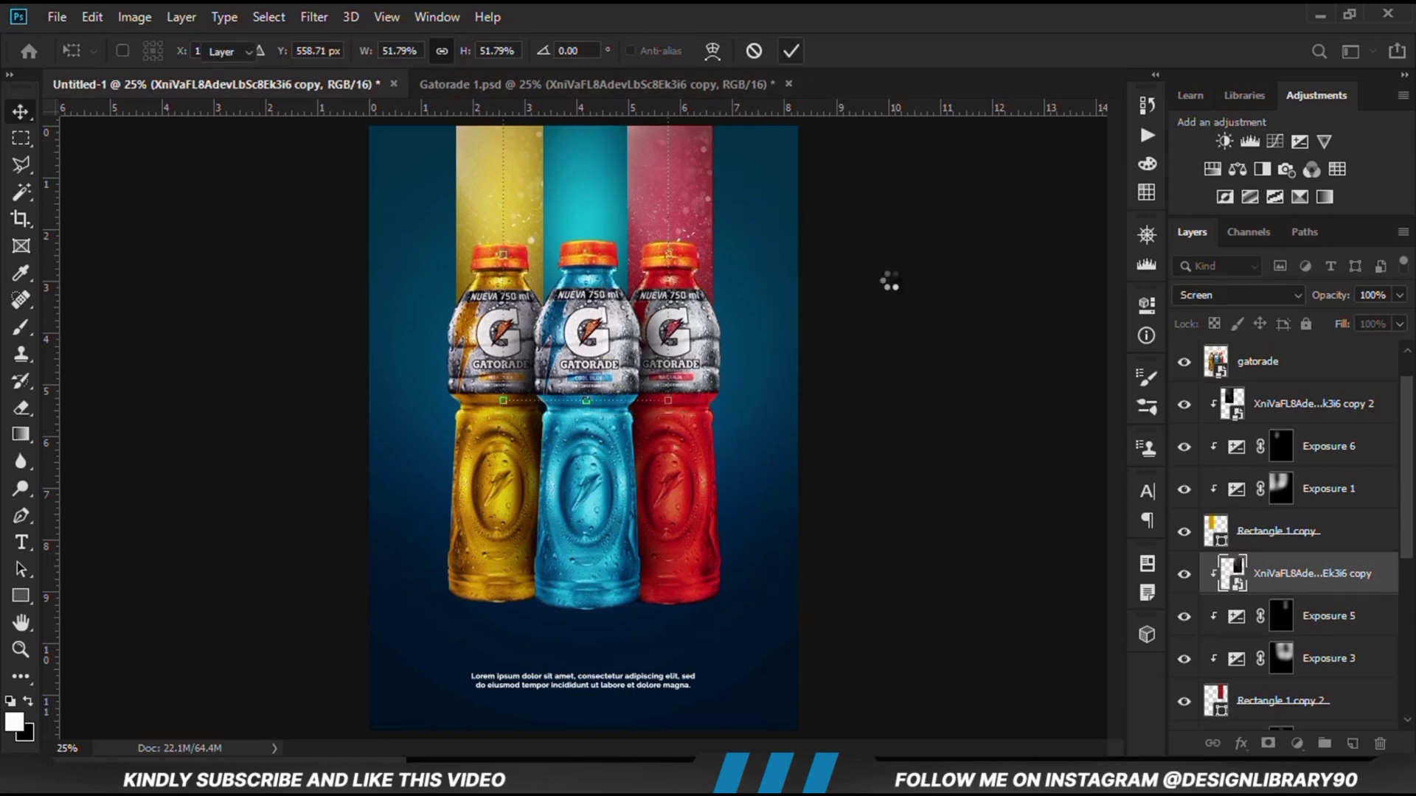
click(931, 360)
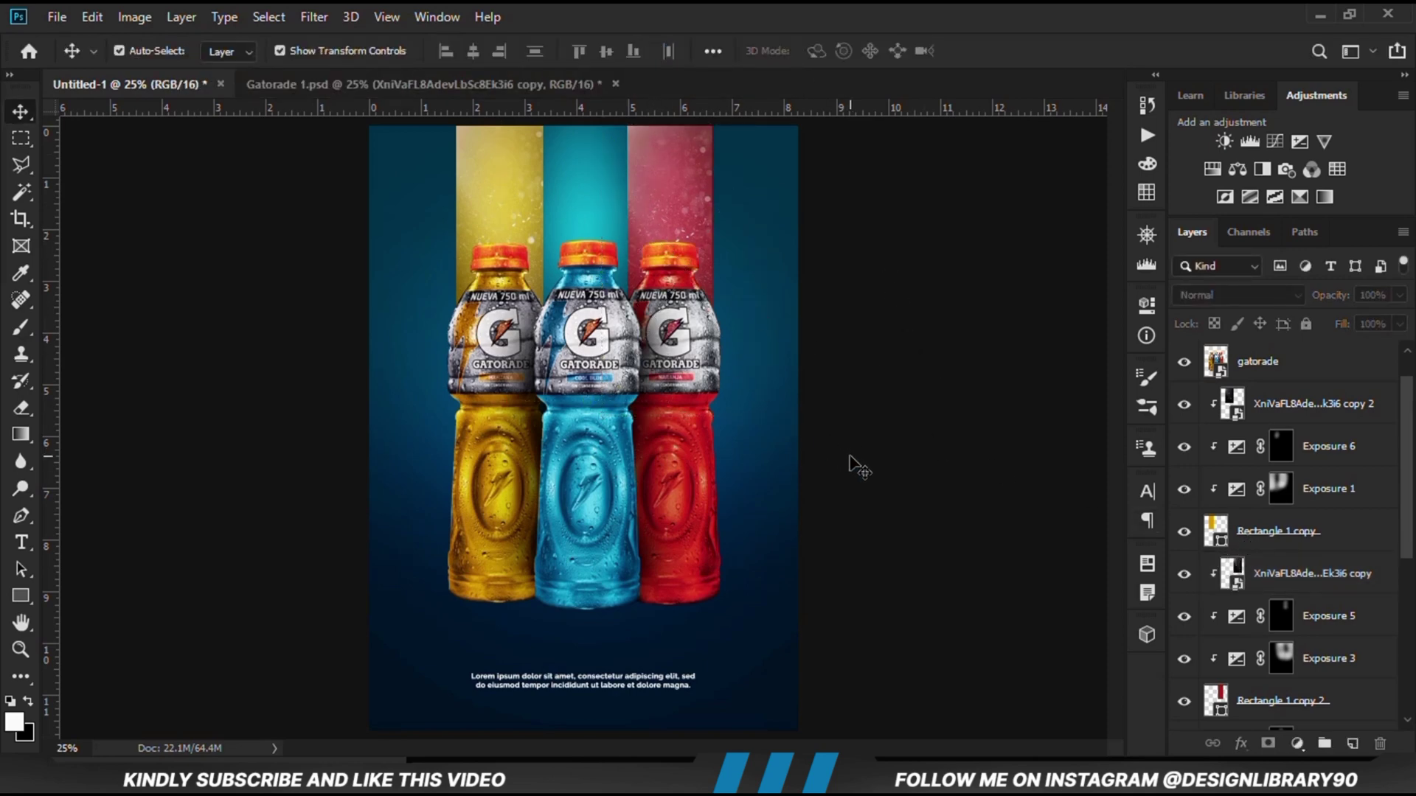
Step: Duplicate the particle texture clipped to the red rectangle and place the copy directly above Exposure 4
scroll(1276, 575, down, 2)
scroll(1276, 575, down, 3)
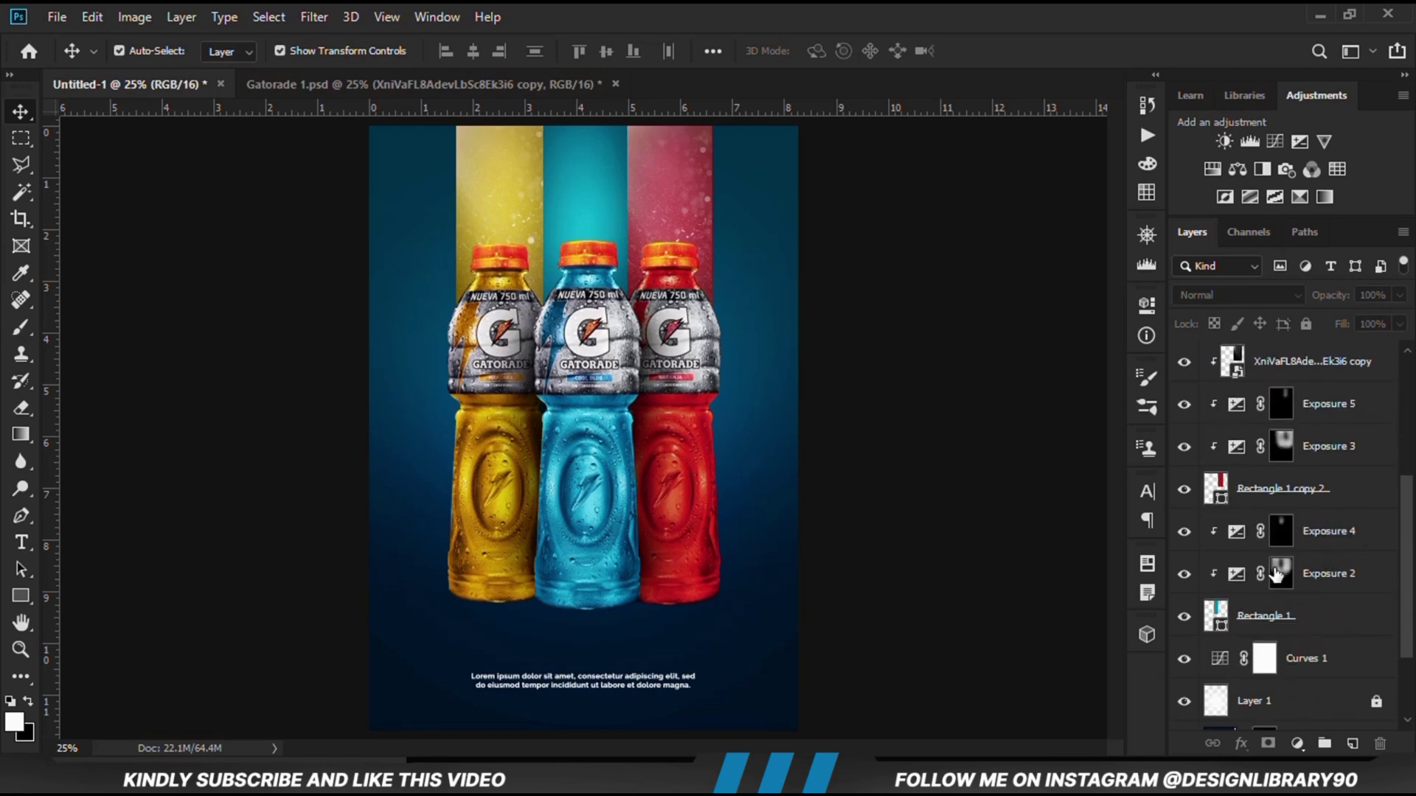
click(1311, 369)
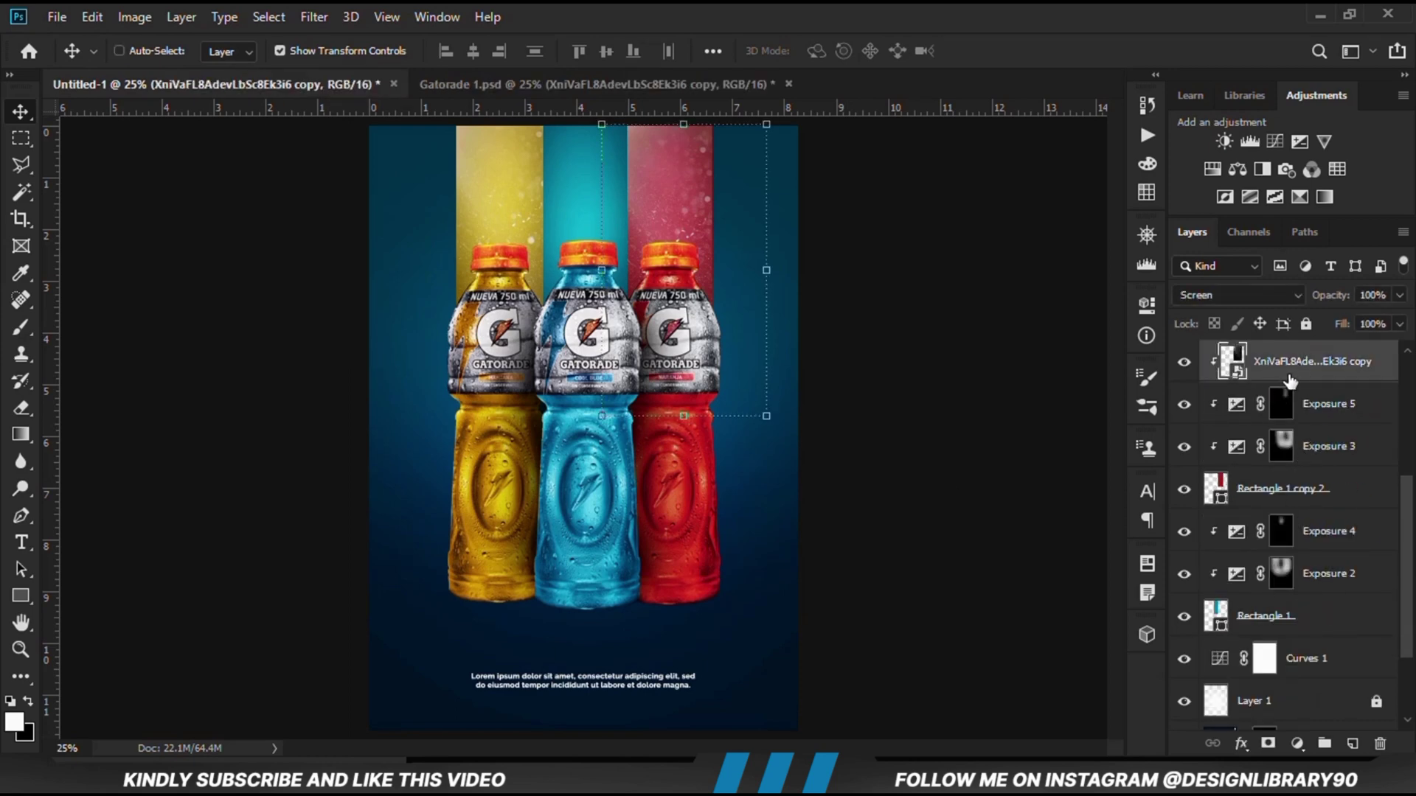
key(ctrl+j)
scroll(1283, 407, up, 1)
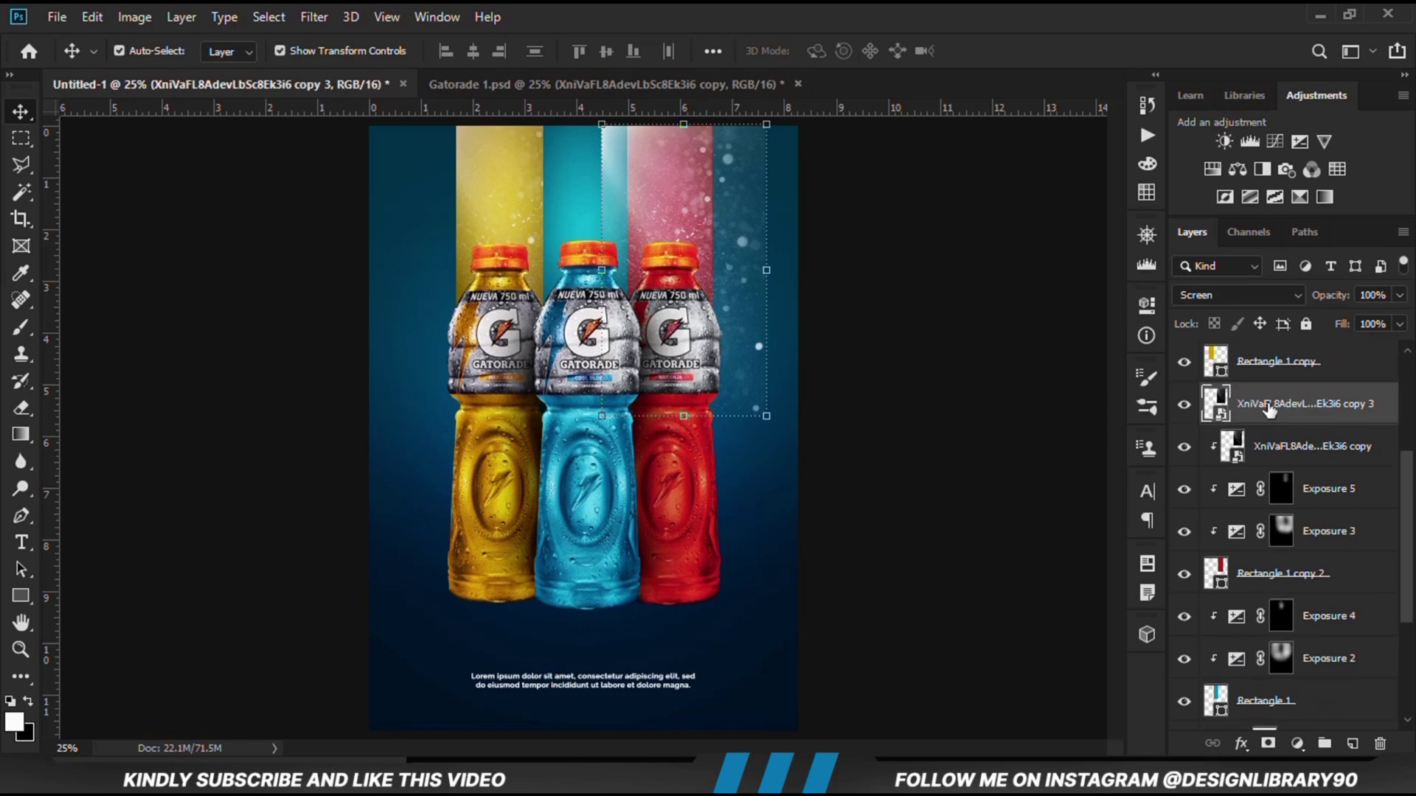
drag(1289, 416, 1263, 618)
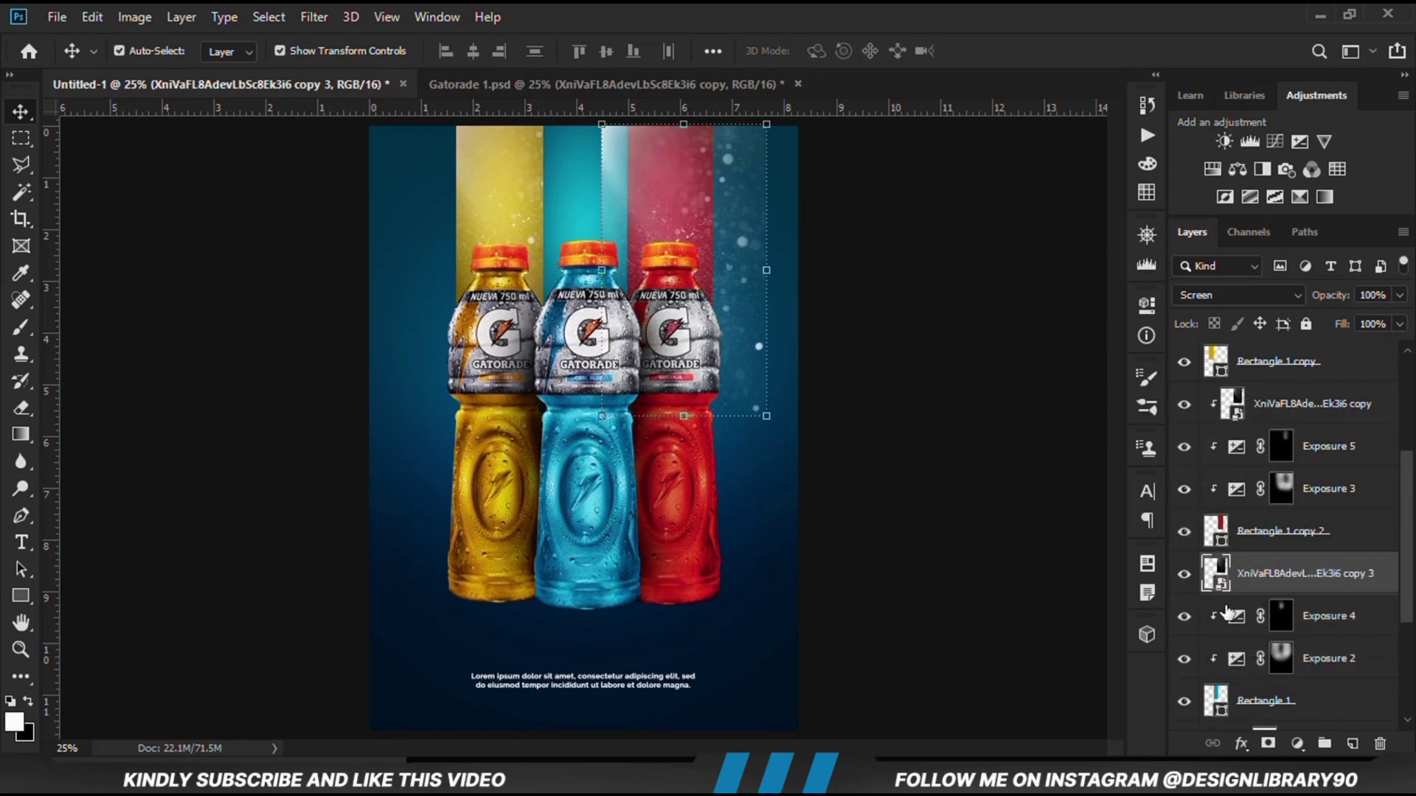
Step: Shift the copied particle texture left over the blue rectangle, apply the transform, and clip it with a clipping mask
drag(591, 278, 506, 270)
click(791, 52)
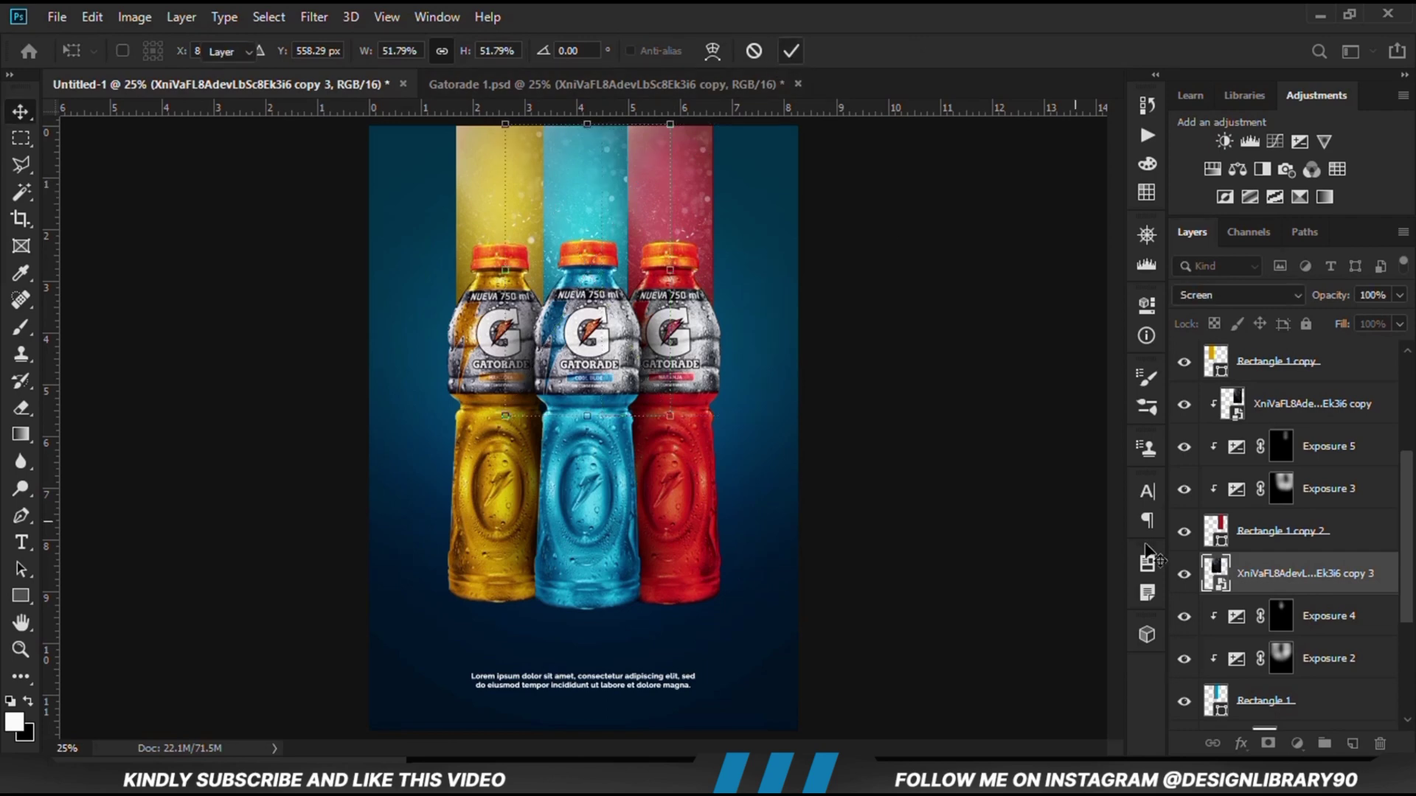
right_click(1253, 572)
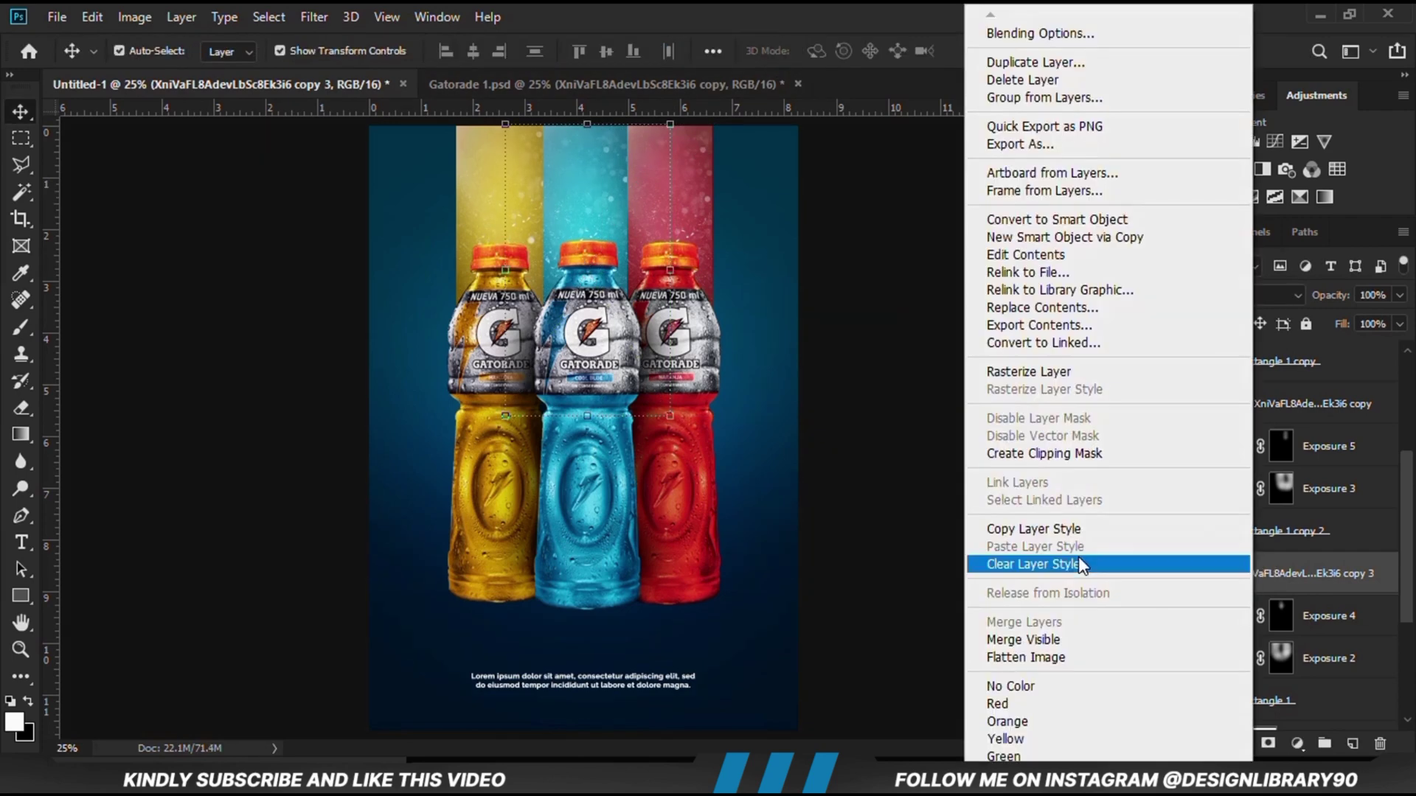
click(1043, 453)
click(1184, 573)
click(1184, 574)
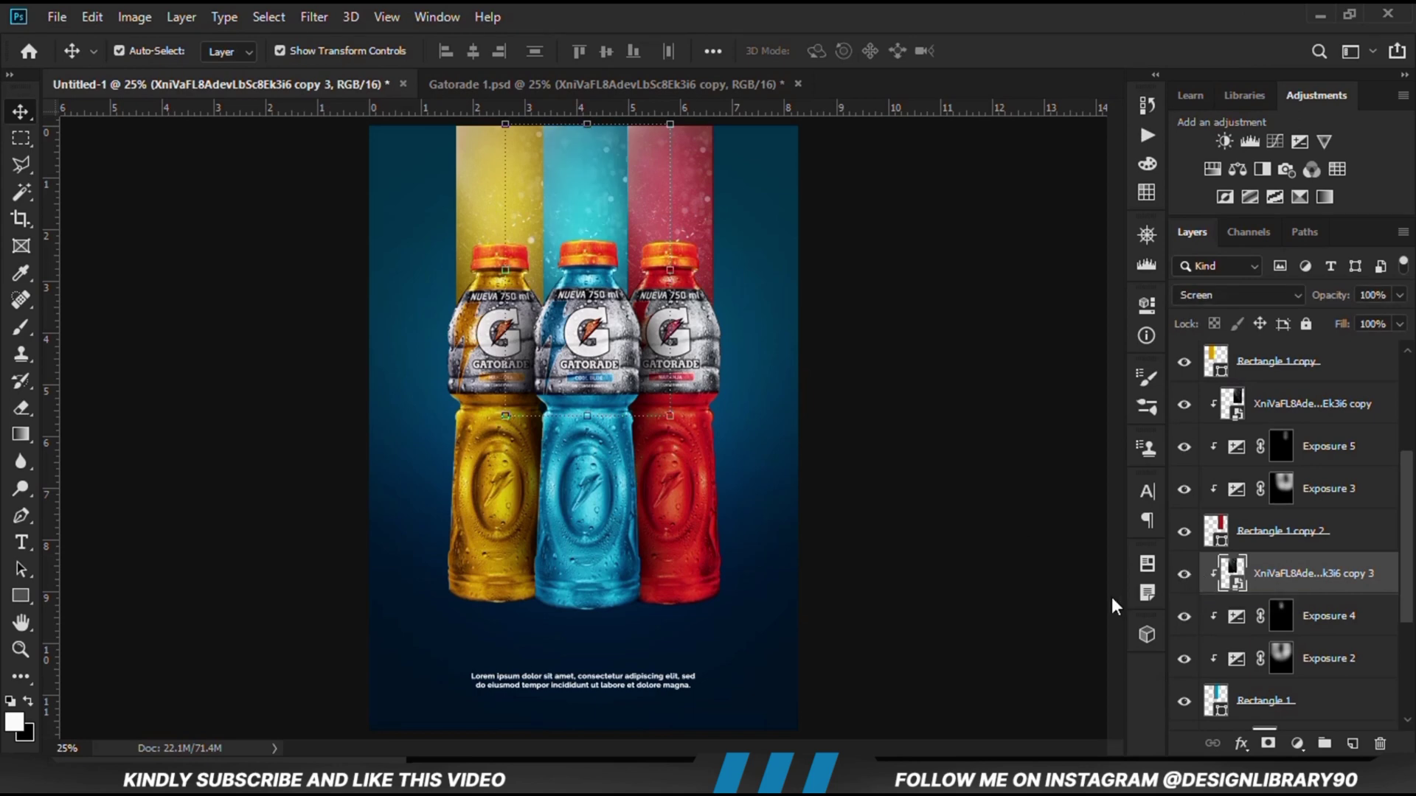
click(1184, 573)
click(1184, 573)
Step: Add a clipped Levels adjustment above the blue rectangle's particle texture with the shadow input at 53 and compare the effect
click(1297, 743)
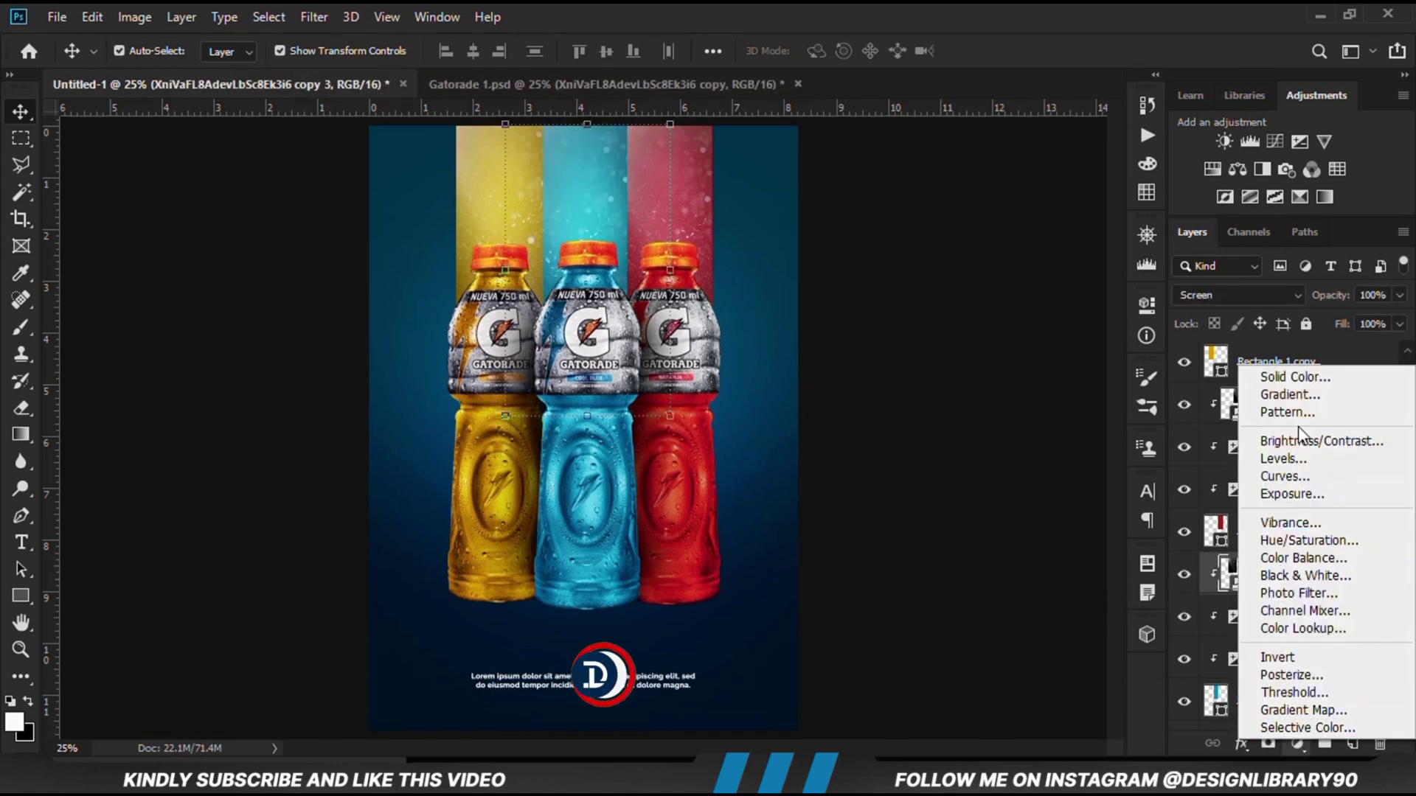
click(1299, 466)
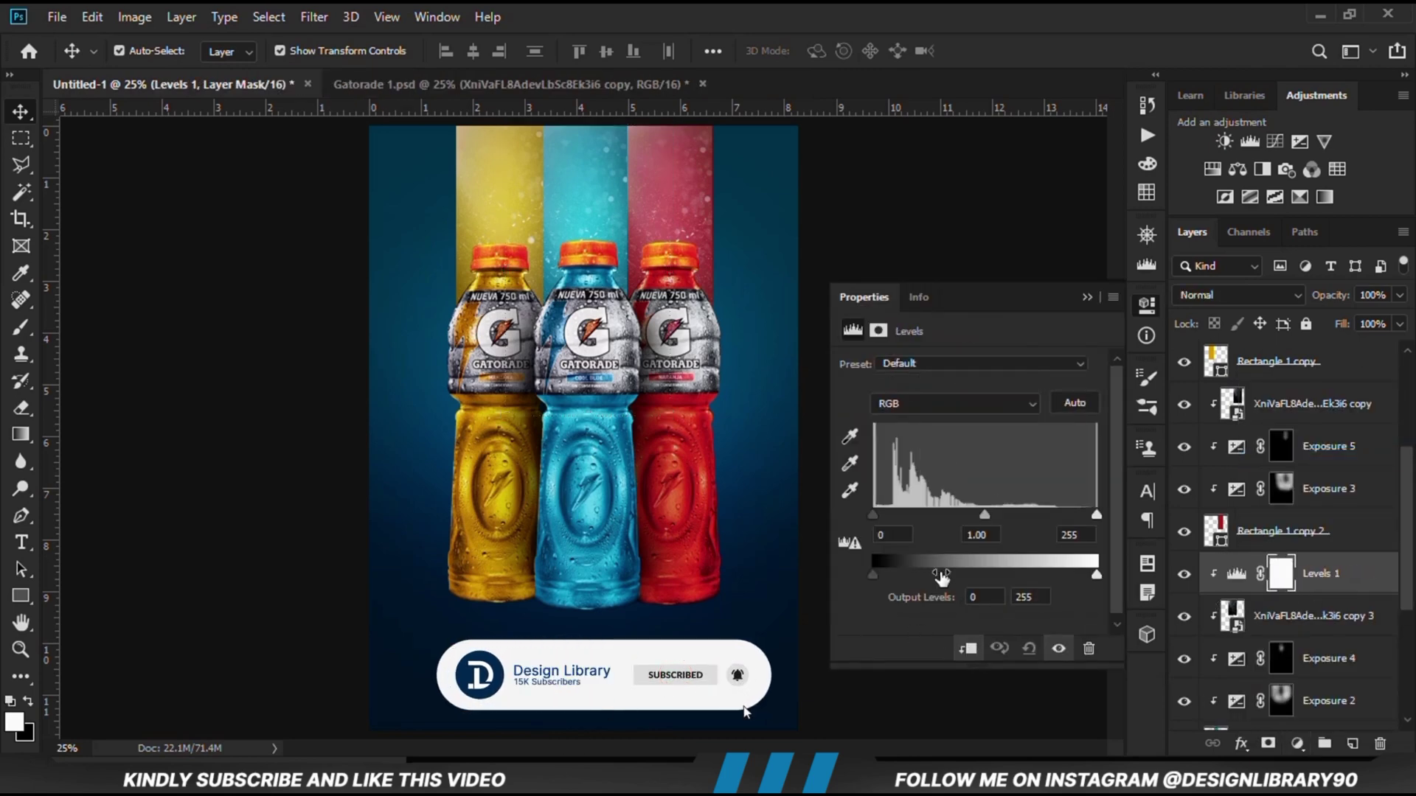
drag(874, 515, 921, 515)
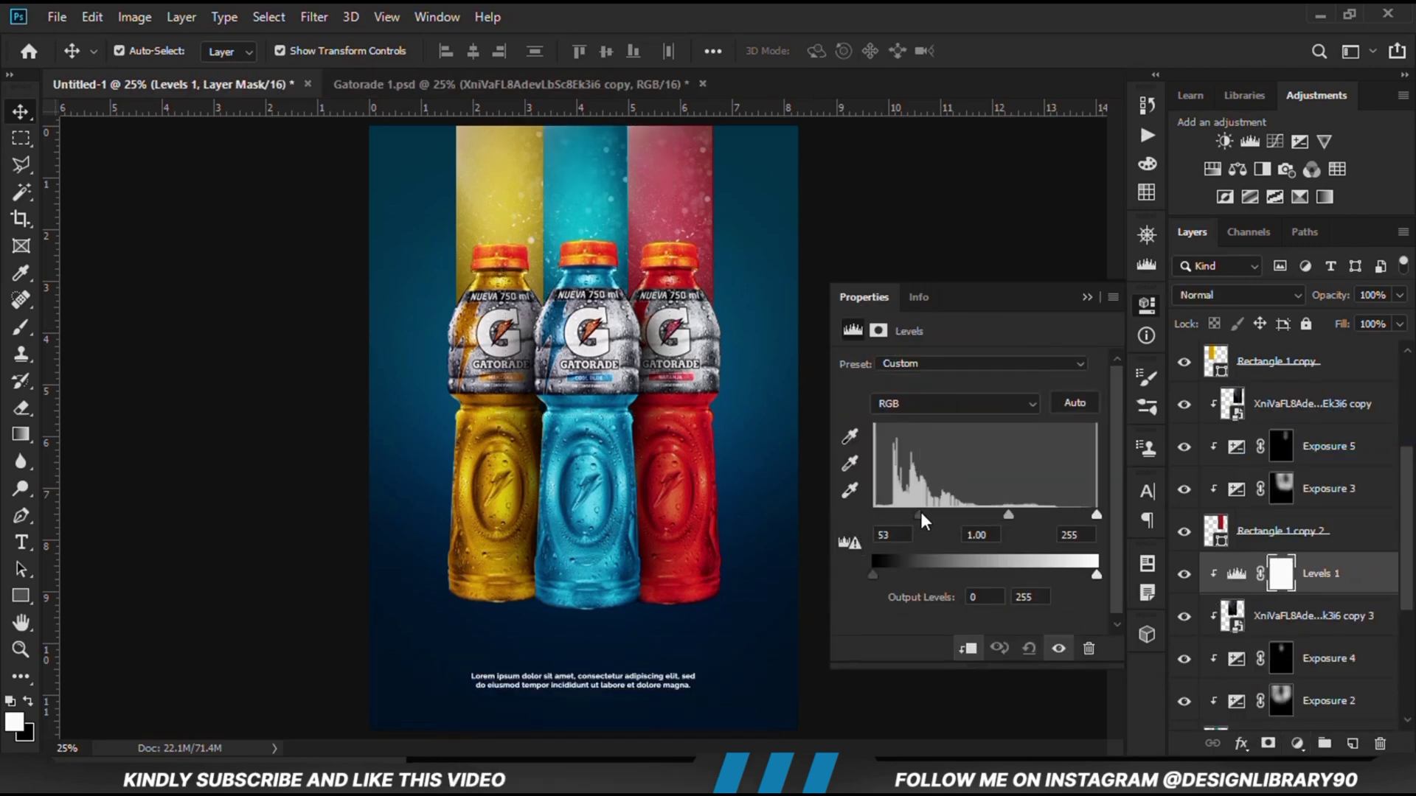
click(1087, 297)
click(1185, 575)
click(1185, 575)
click(1185, 575)
click(1185, 575)
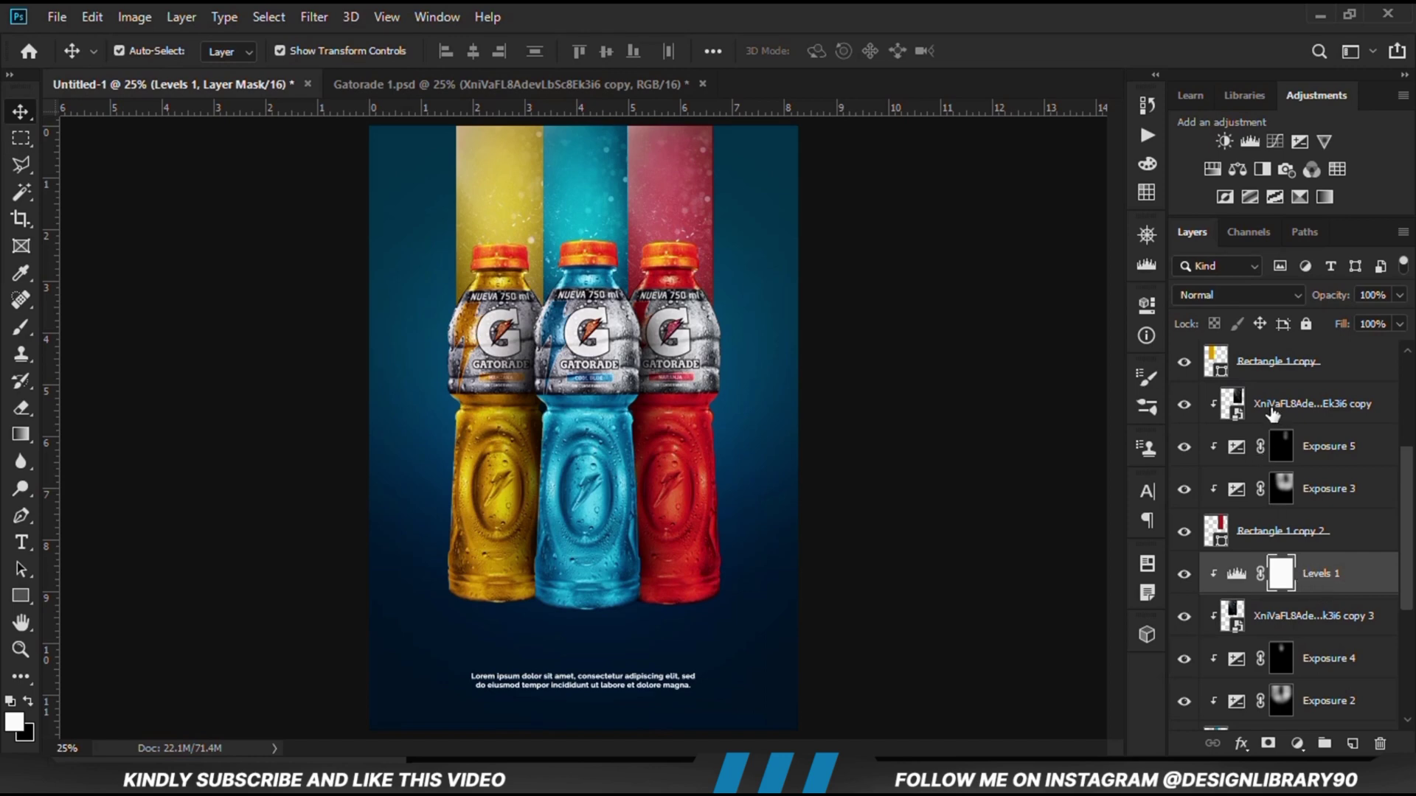
Step: Raise the shadow input further in the Levels adjustment clipped to the blue rectangle
click(1185, 575)
click(1185, 575)
double_click(1233, 574)
drag(873, 514, 932, 514)
click(1087, 297)
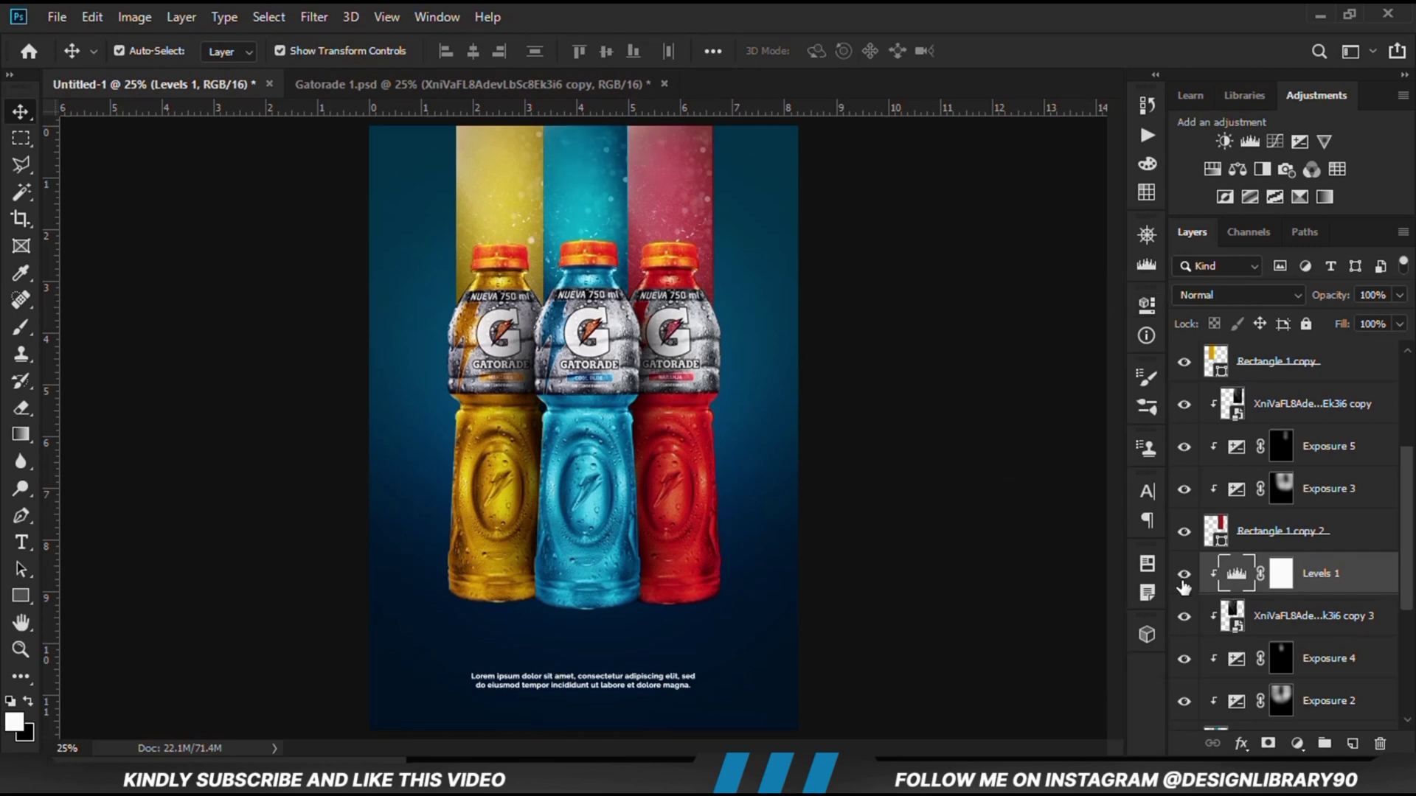
Step: Add a Levels adjustment clipped above the red rectangle's particle texture and set its shadow input to 48
click(943, 598)
click(686, 232)
click(1184, 404)
click(1184, 404)
click(1296, 744)
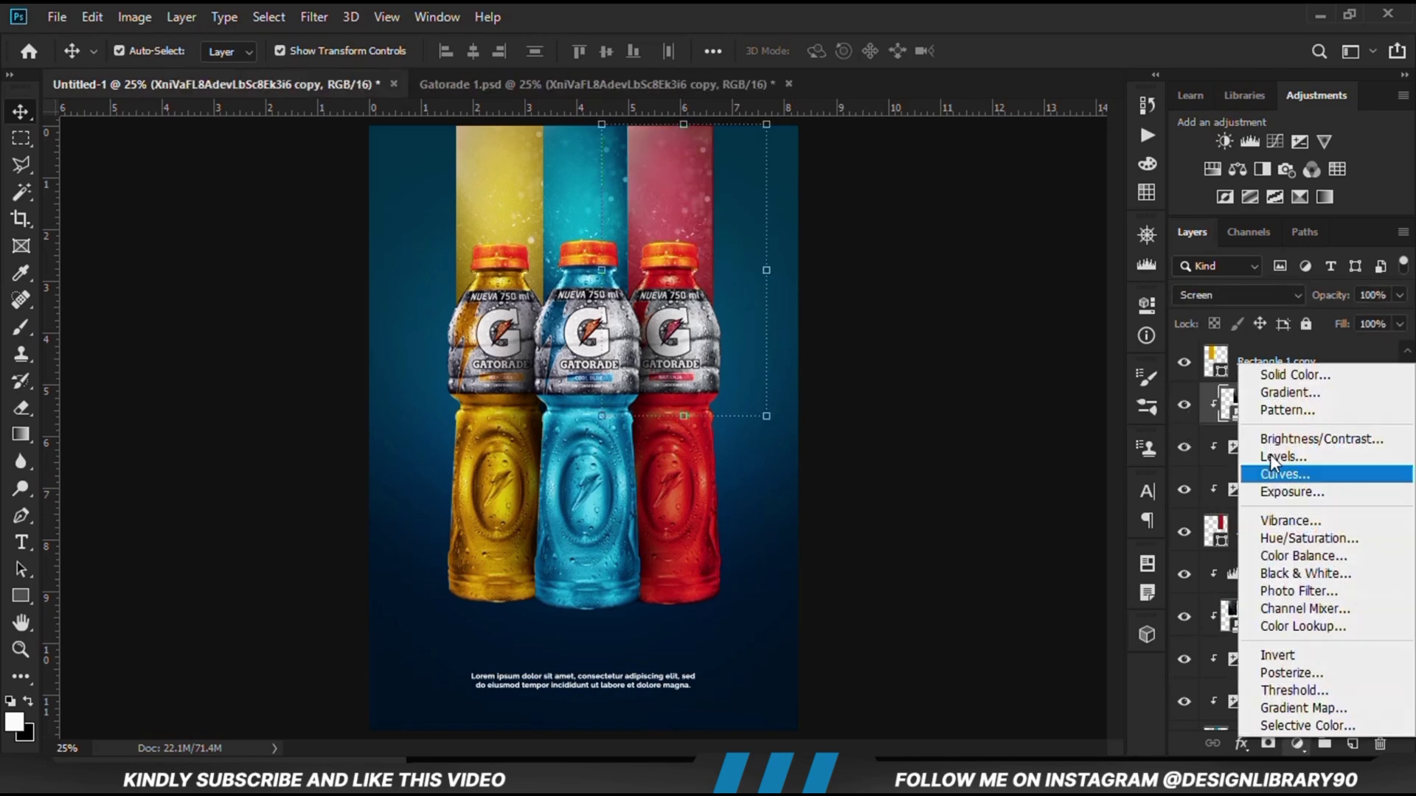
click(1274, 459)
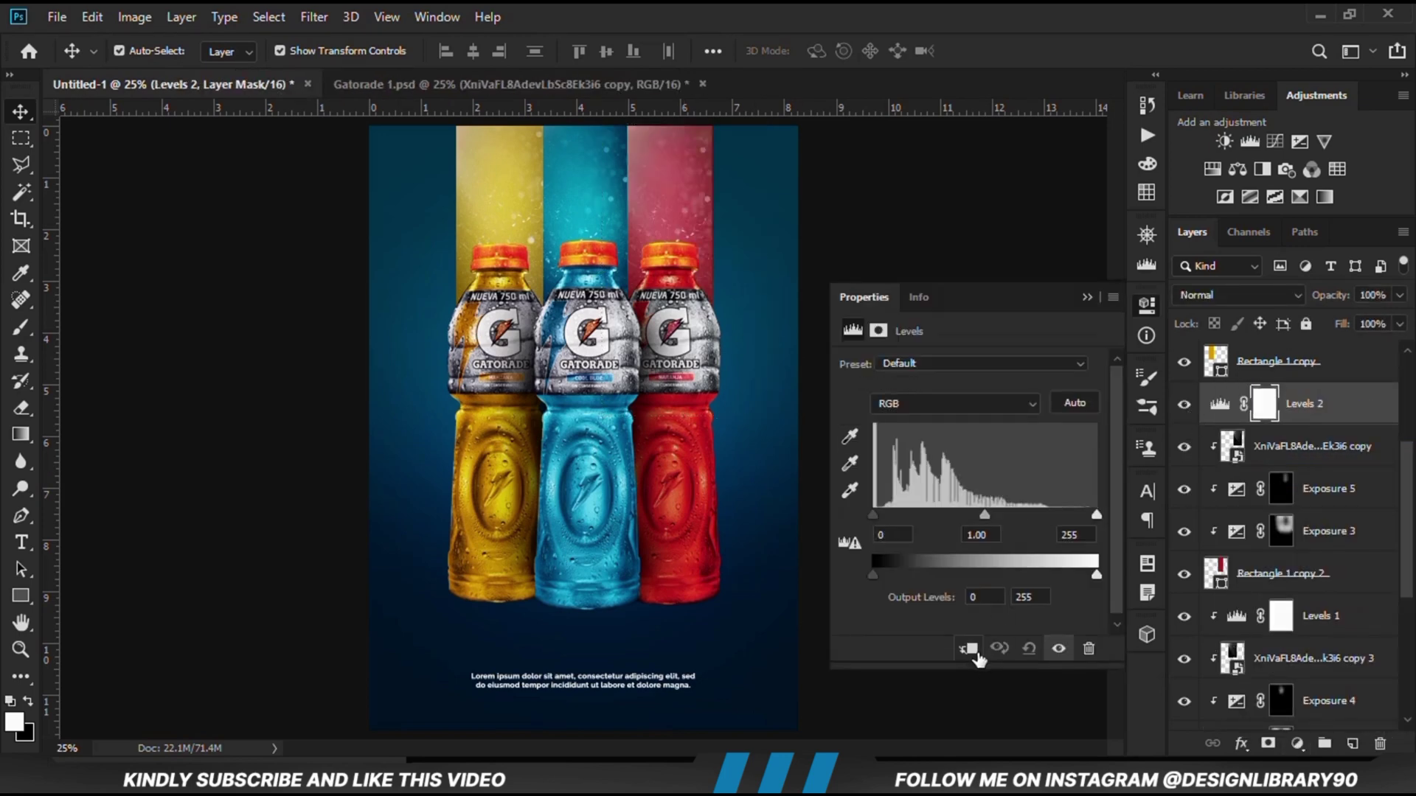
drag(873, 515, 914, 511)
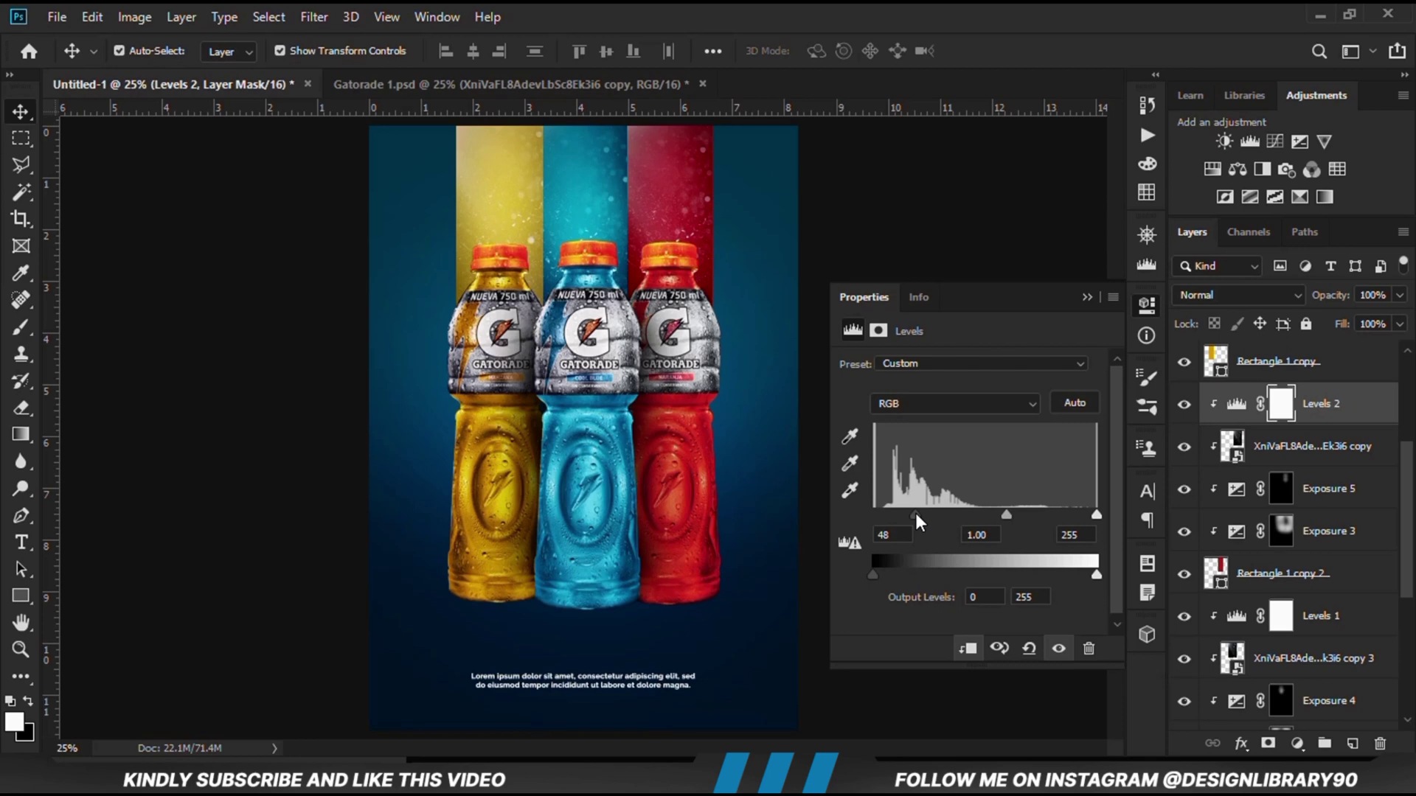
click(1087, 297)
click(933, 479)
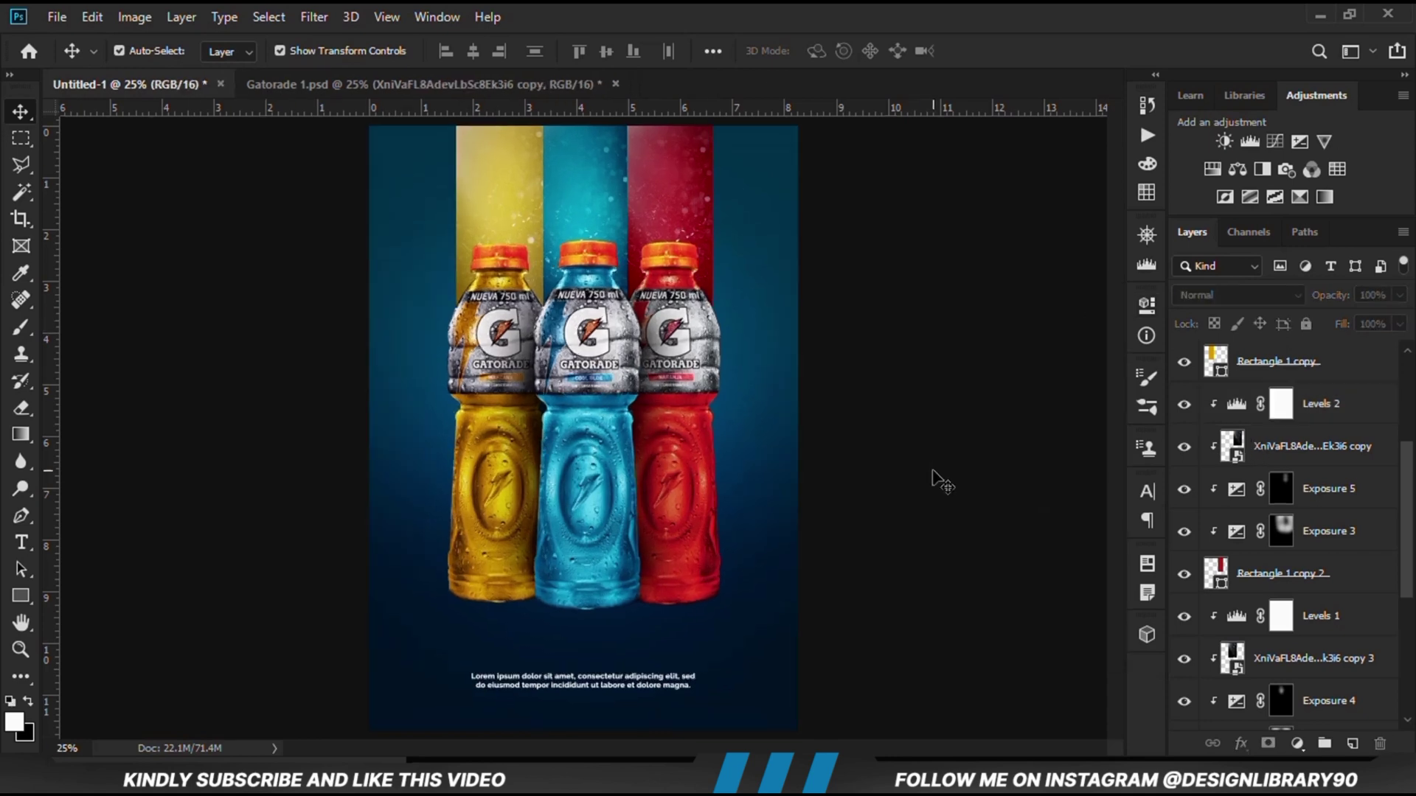
Step: Add a Levels adjustment clipped above the yellow rectangle's particle texture and set its shadow input to 50
click(507, 206)
click(1185, 369)
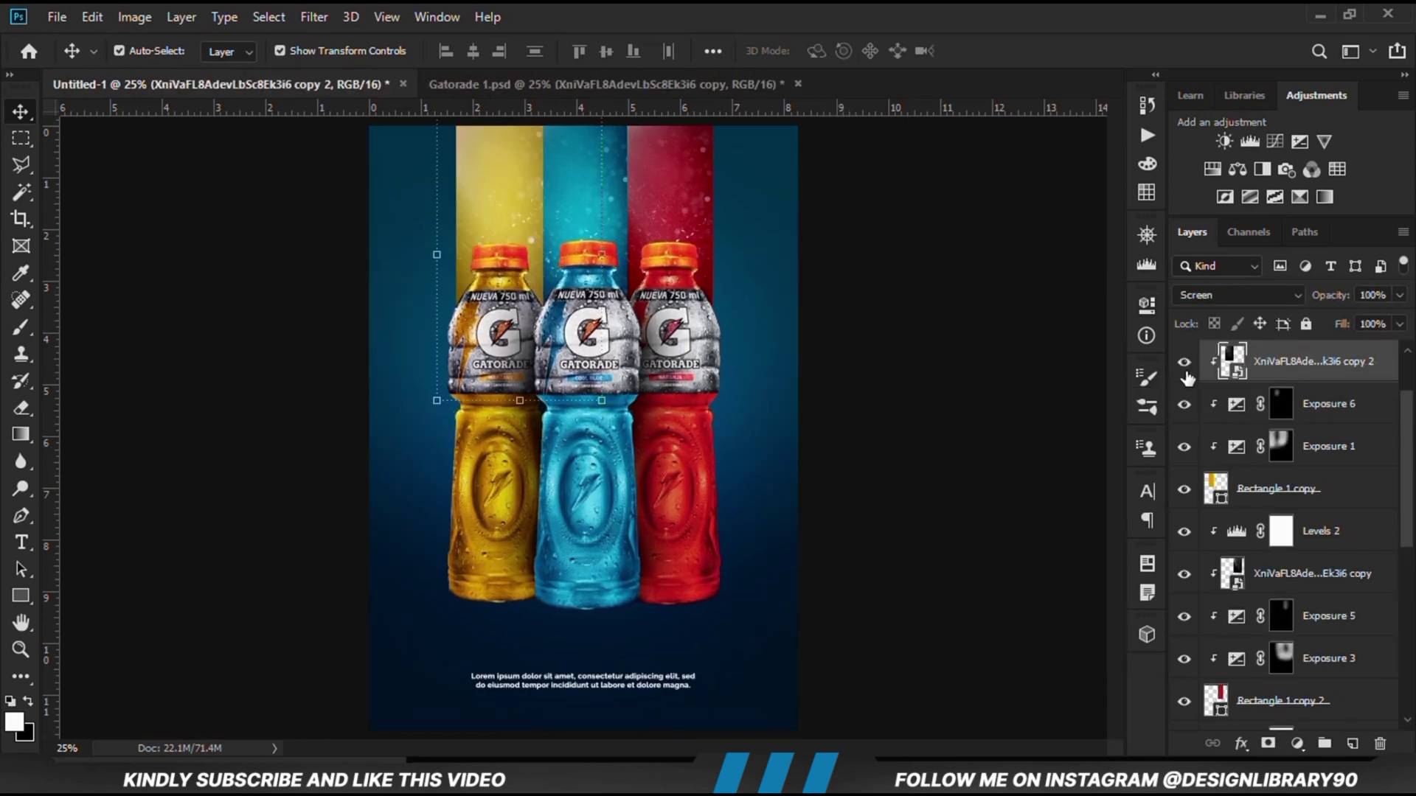
scroll(1290, 524, up, 2)
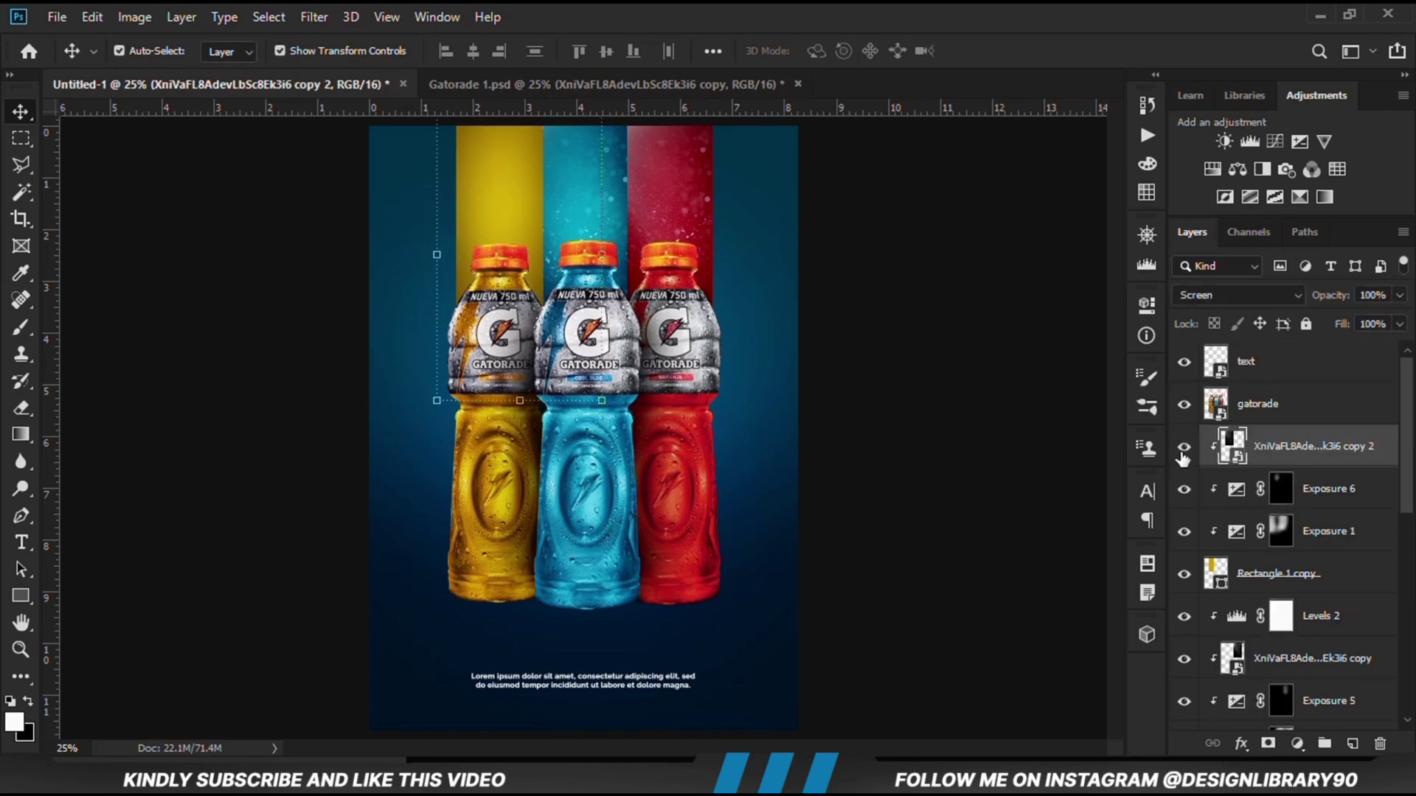
click(1296, 746)
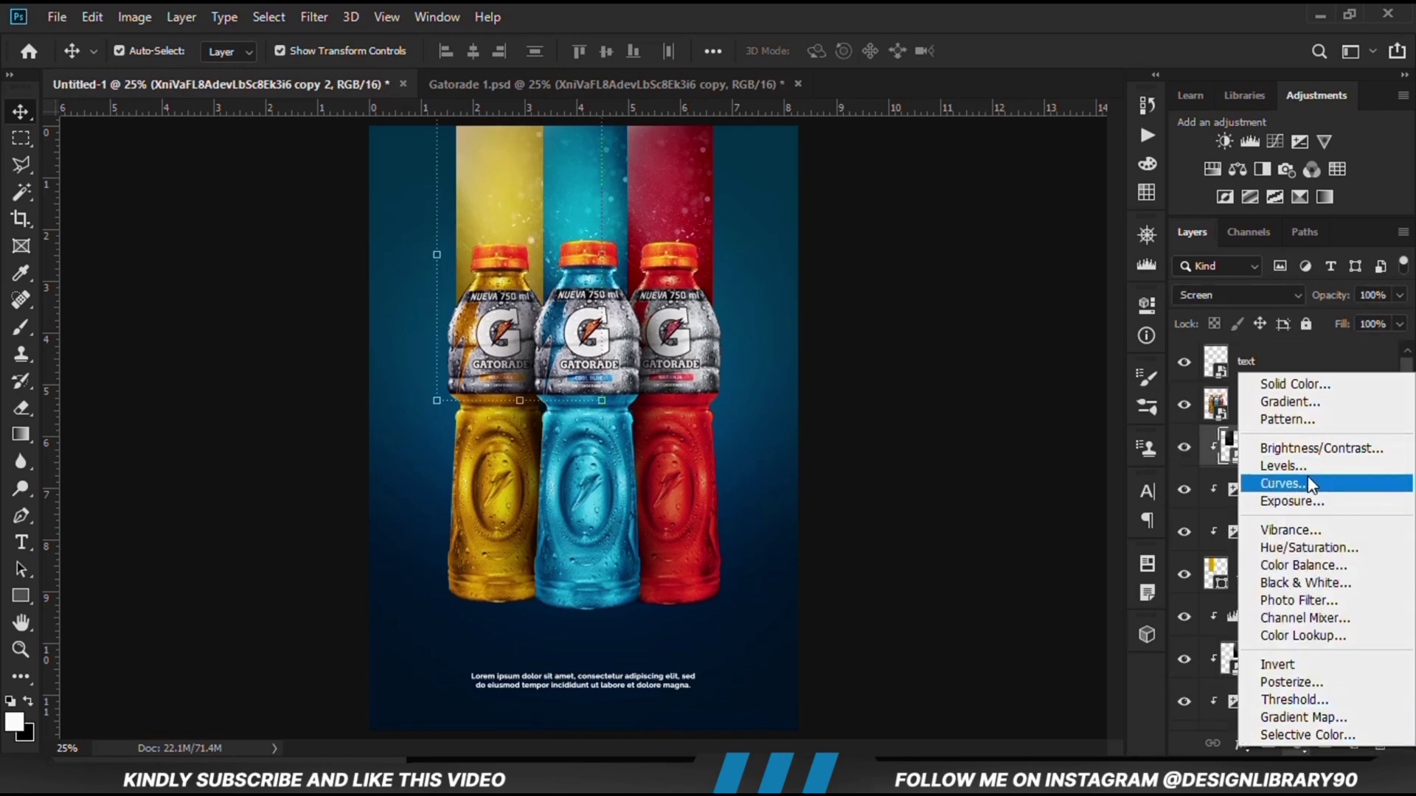
click(1257, 468)
drag(873, 514, 917, 507)
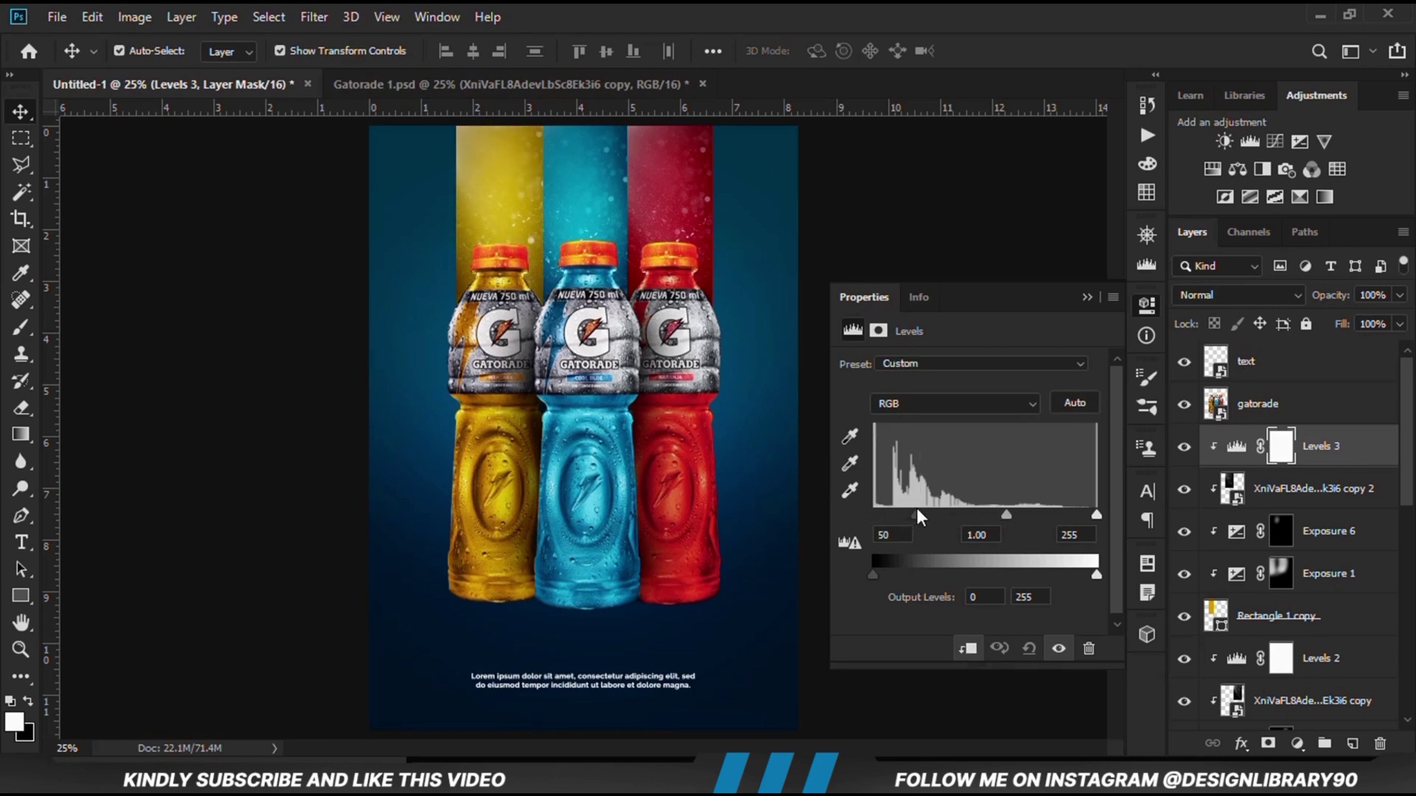
click(1087, 296)
click(1184, 447)
click(1183, 448)
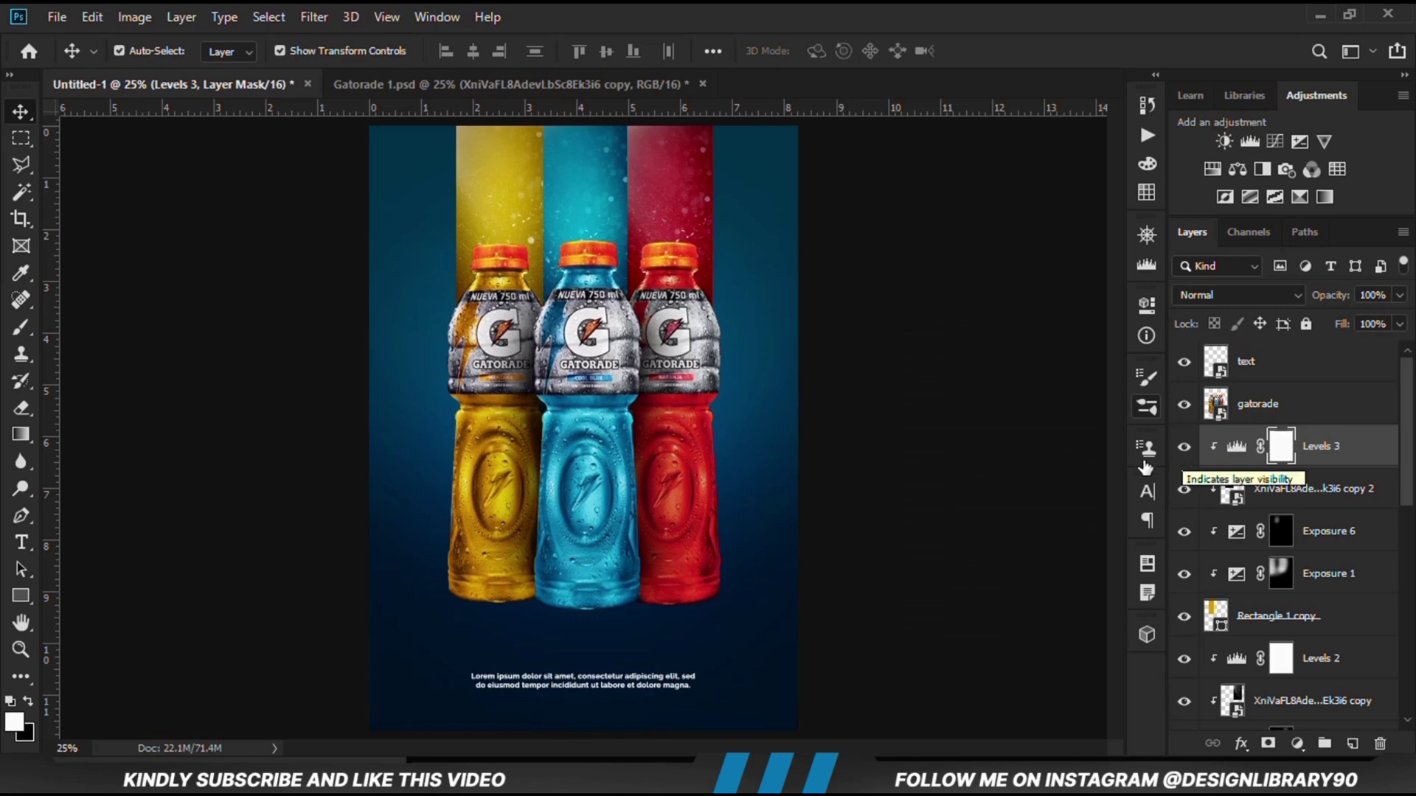
click(957, 514)
key(ctrl)
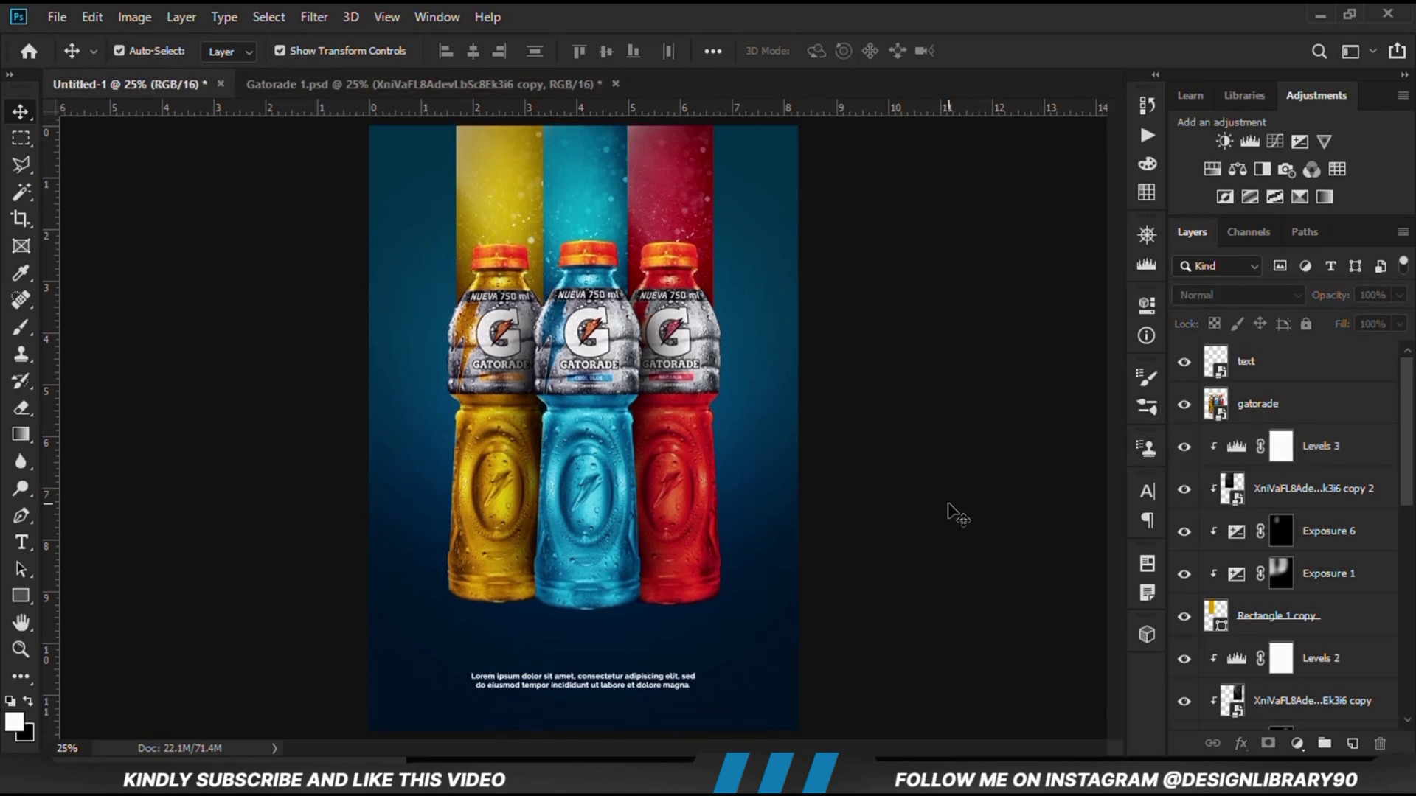
Step: Create a new empty layer and place it directly below the gatorade bottles layer
click(1184, 490)
click(1184, 490)
click(665, 590)
scroll(1325, 464, down, 1)
scroll(1324, 463, up, 1)
click(1184, 404)
click(1184, 404)
click(1352, 751)
drag(1257, 404, 1277, 453)
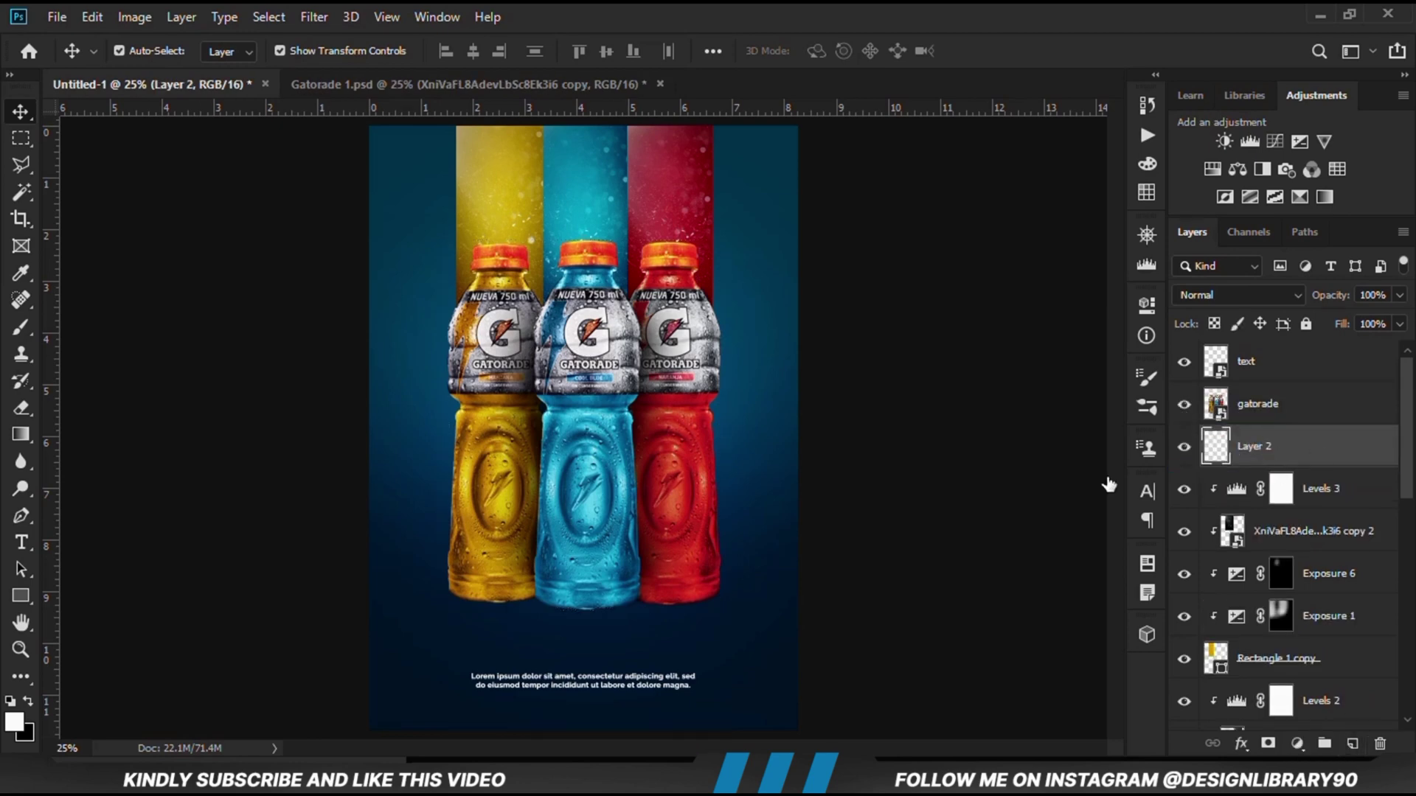
Step: Set up a soft 500 px brush with 100% opacity and flatten its tip to 10% roundness
drag(21, 326, 115, 338)
scroll(385, 253, up, 3)
mouse_move(476, 50)
mouse_down()
mouse_move(540, 54)
mouse_move(708, 13)
mouse_up()
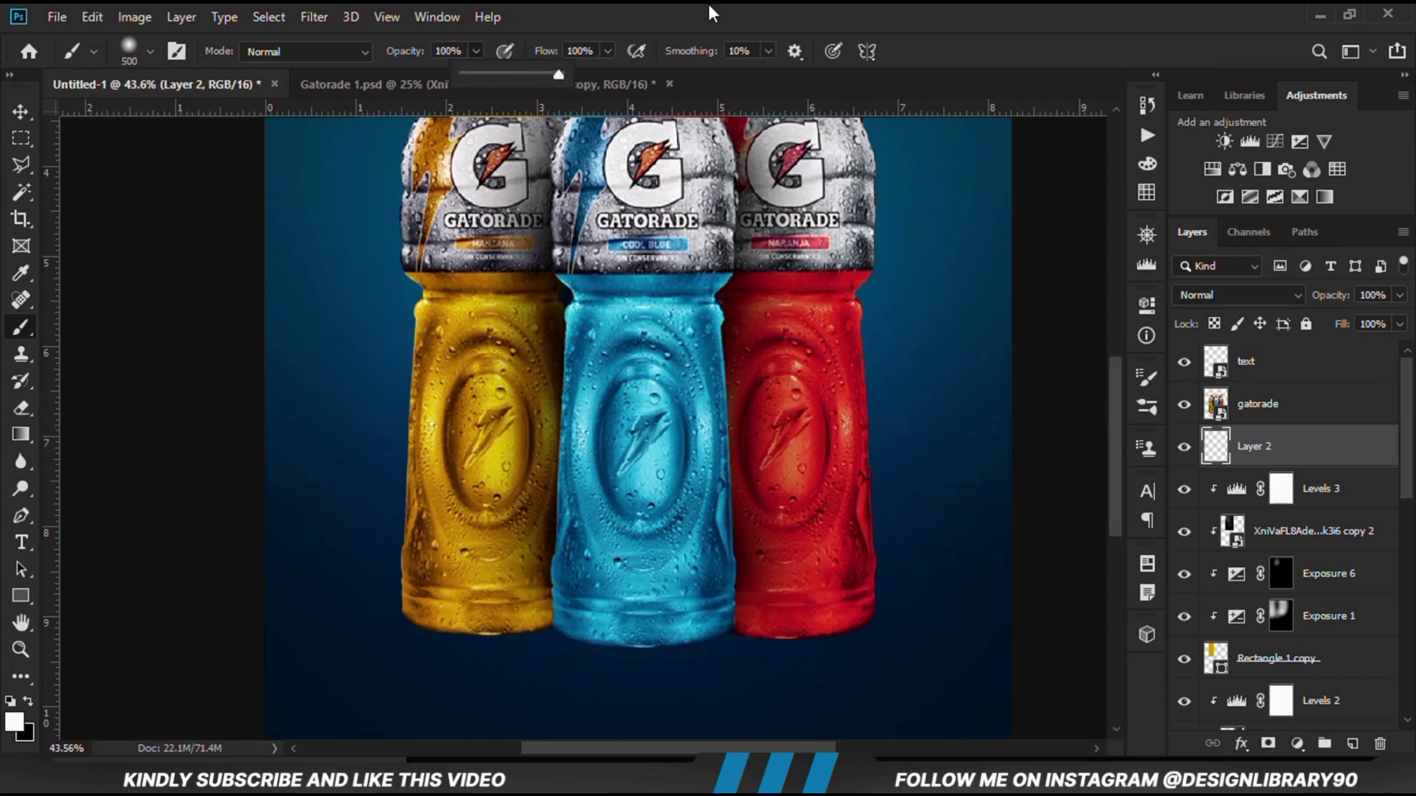
click(1143, 378)
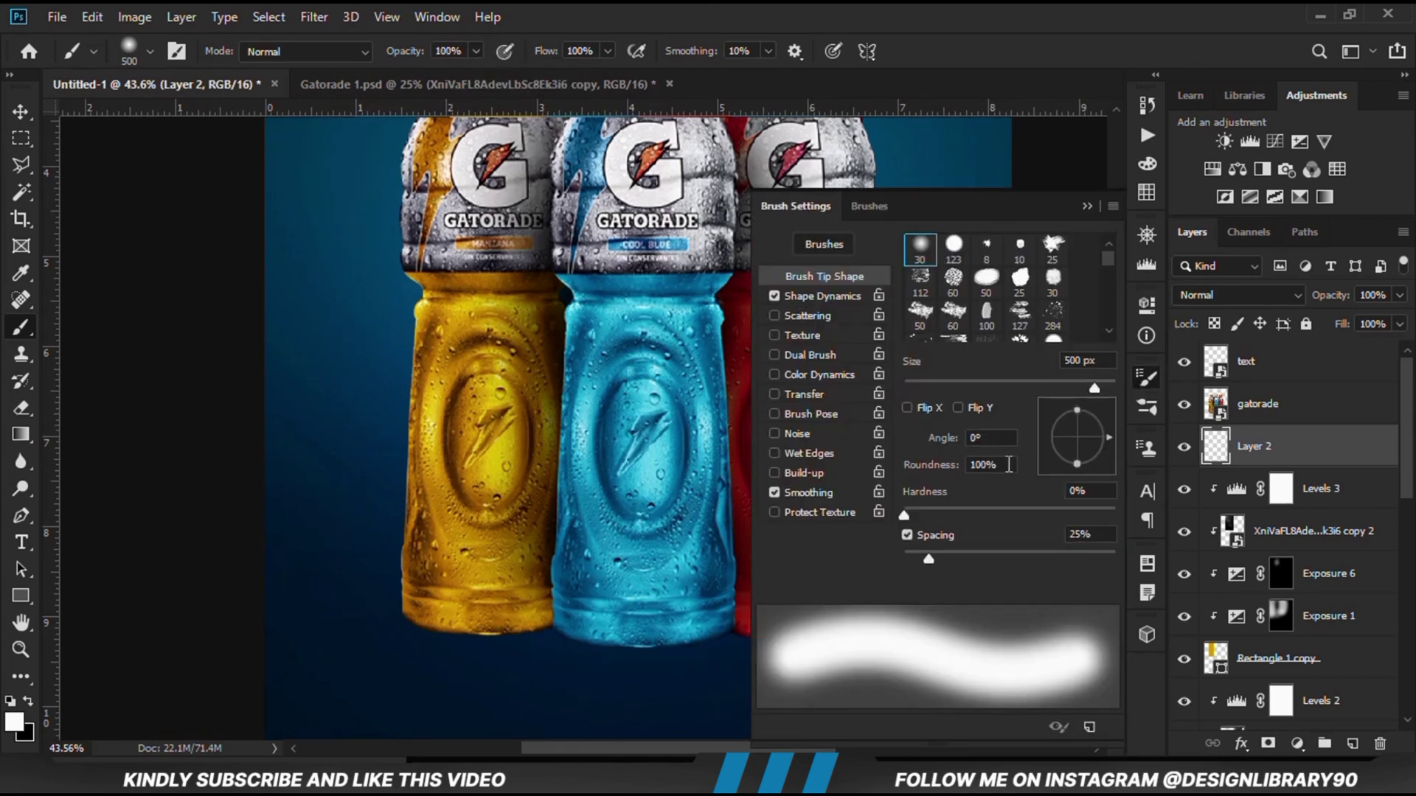
drag(1083, 463, 1078, 440)
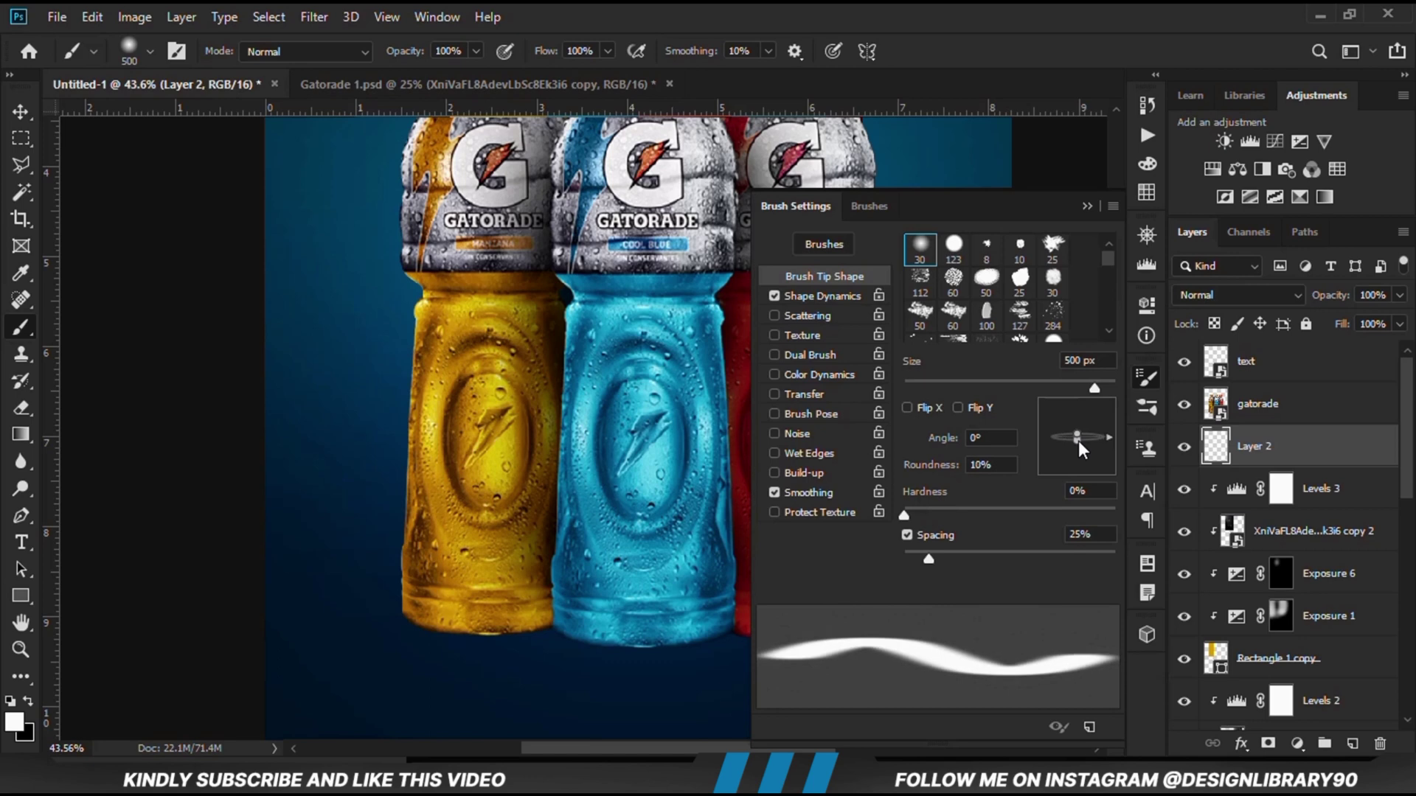
click(1086, 206)
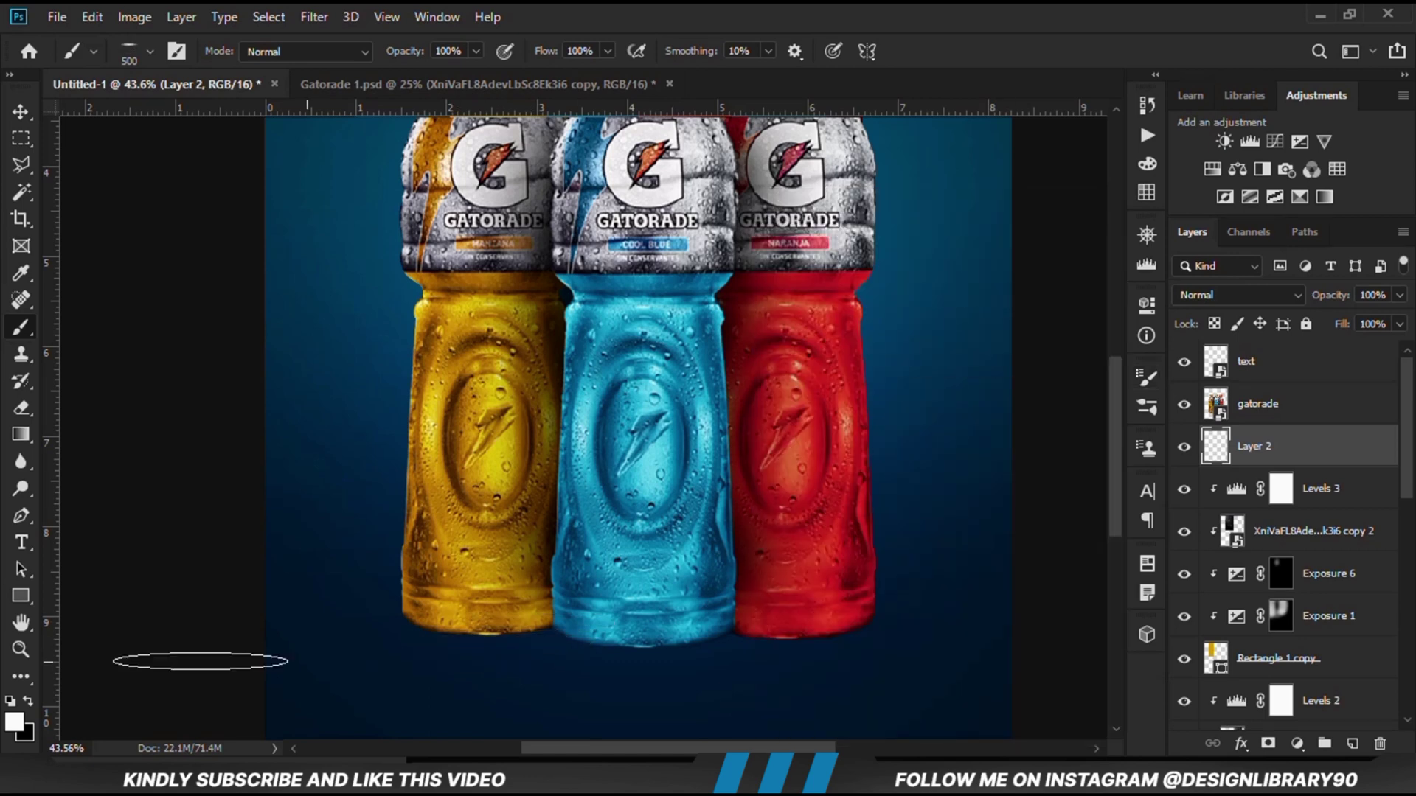
Step: Switch the foreground colour to black, enlarge the brush to 600 px and paint a flat shadow under the bottles
click(28, 705)
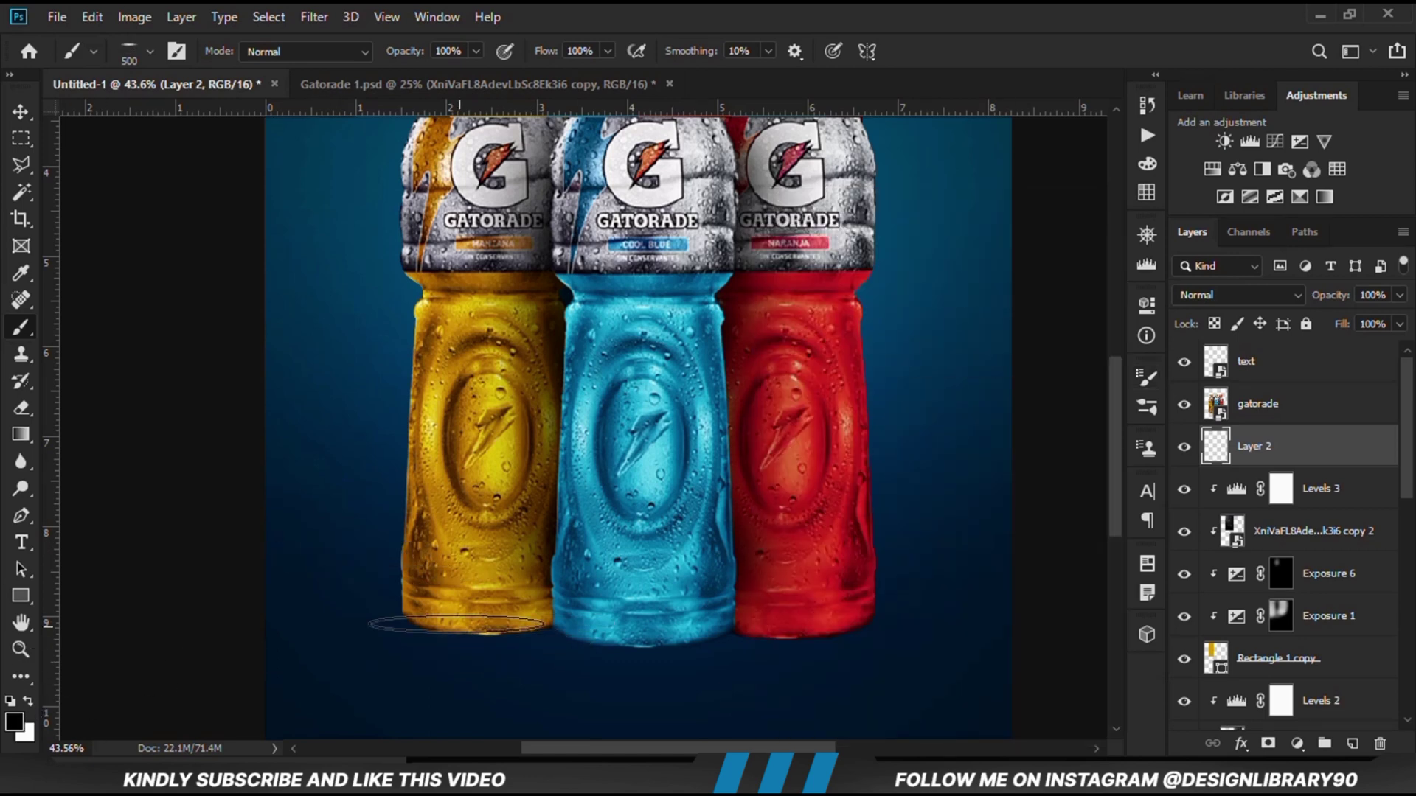
scroll(480, 631, up, 1)
key(bracketright)
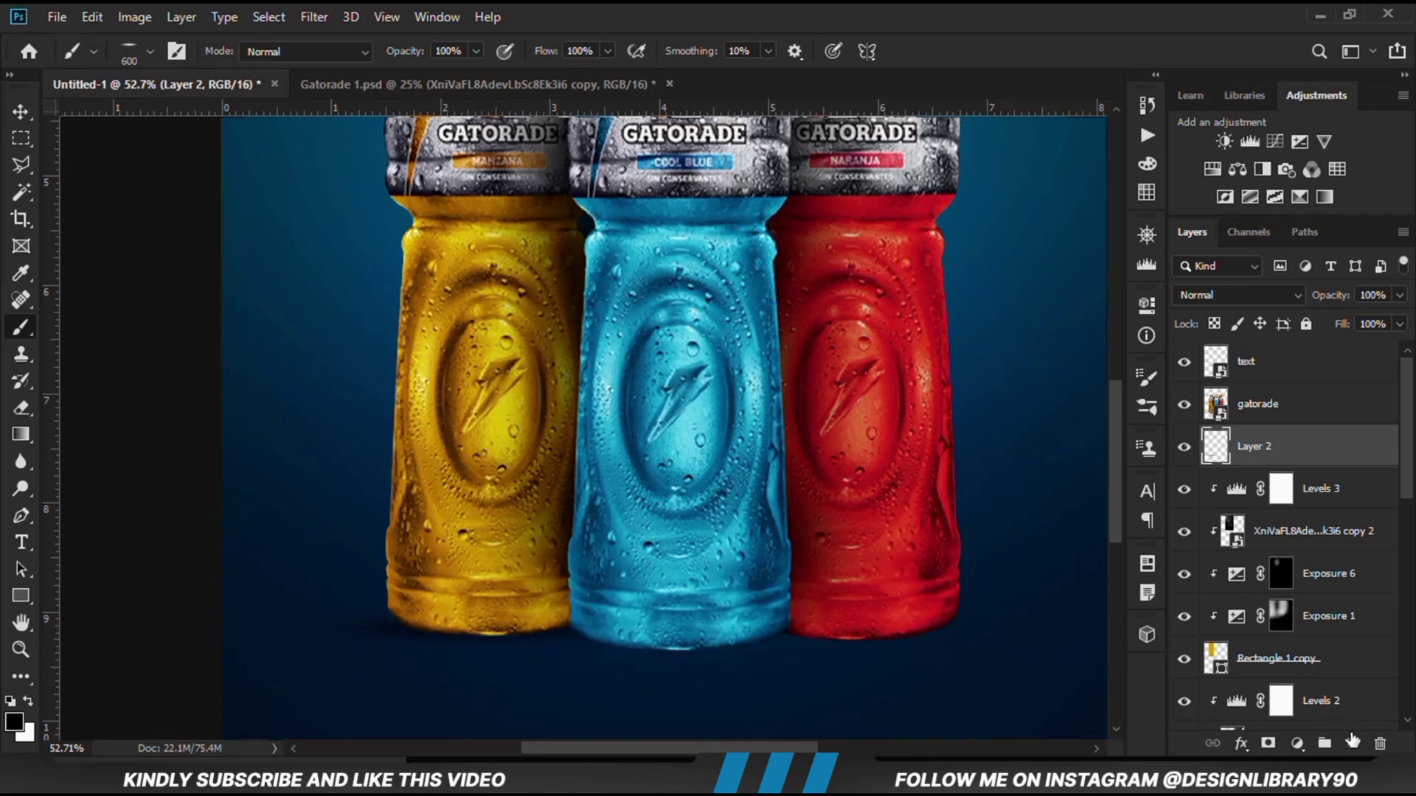
Step: Add two more layers above the first shadow layer and paint additional black shadow under the bottles, using 800 and 600 px brush sizes
click(1352, 743)
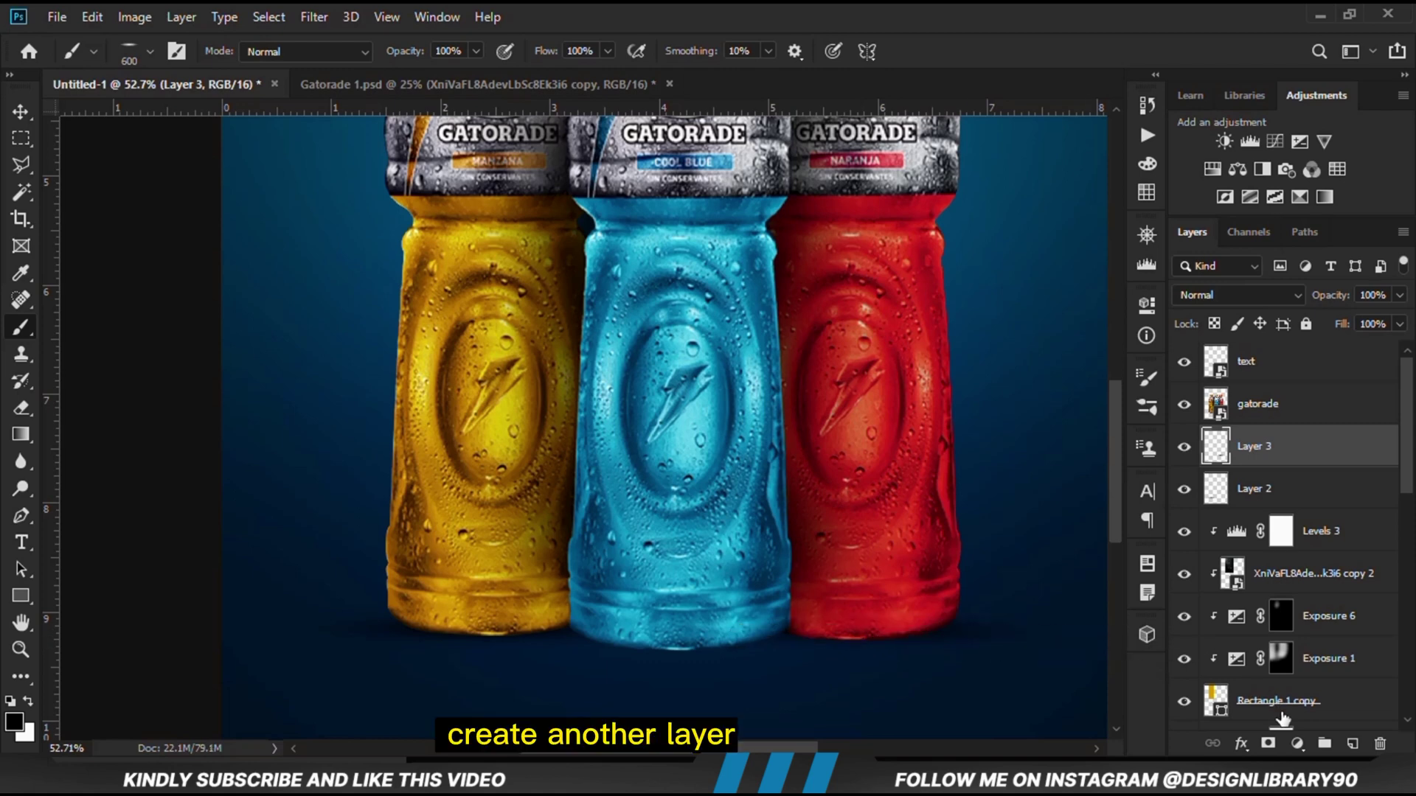
click(1353, 743)
key(bracketright)
key(bracketright)
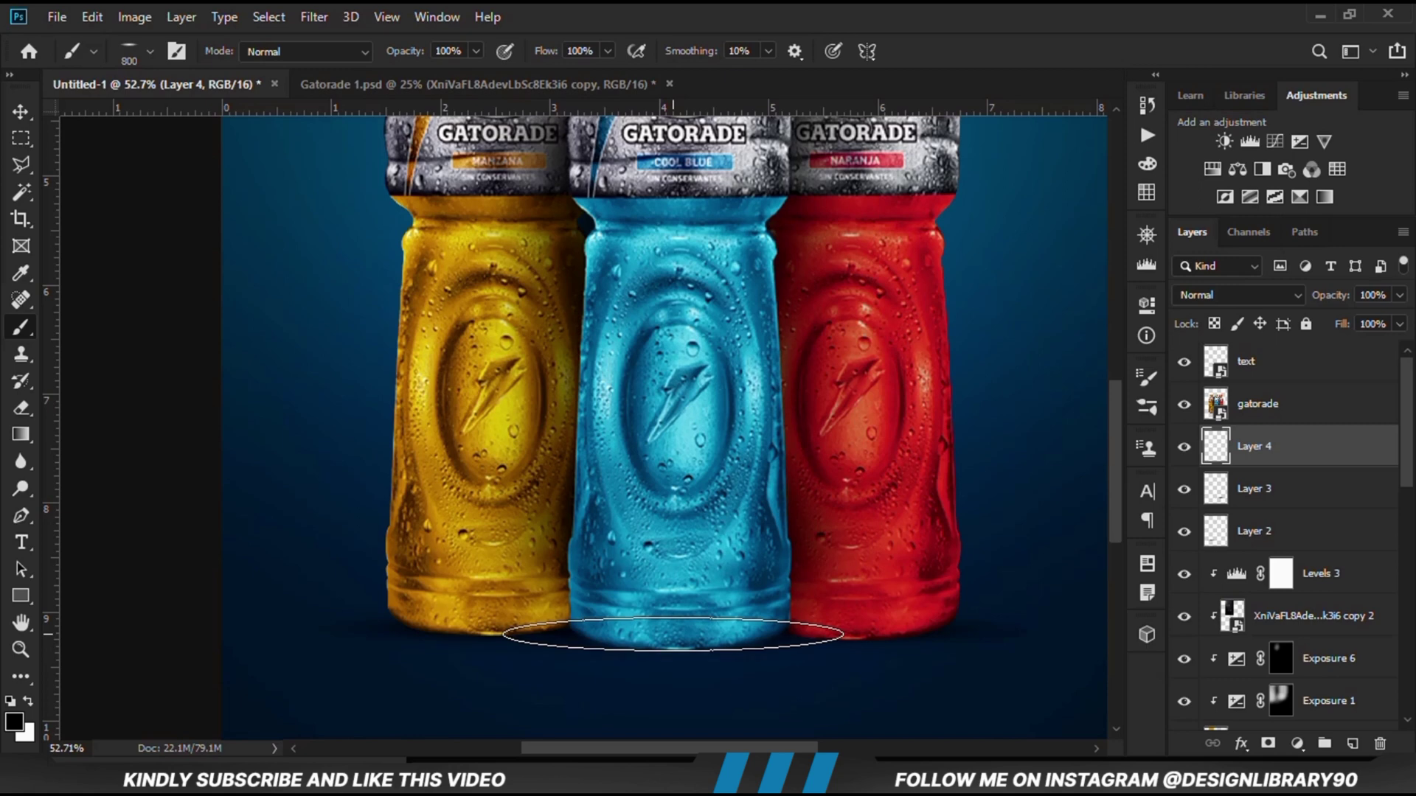
key(bracketleft)
key(bracketleft)
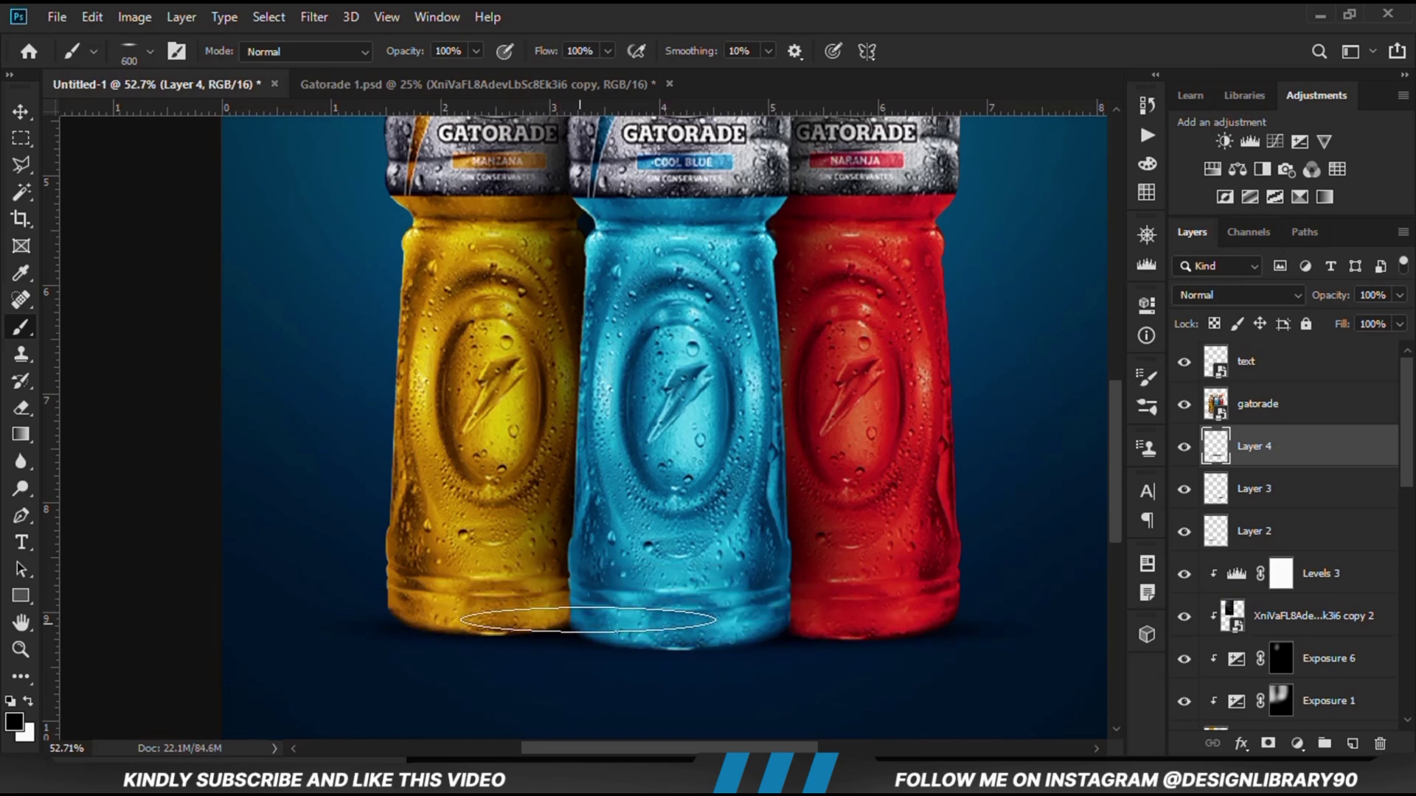
key(ctrl+0)
Step: Select the layer mask of the dark blue Color Fill 2 background layer
drag(21, 112, 71, 127)
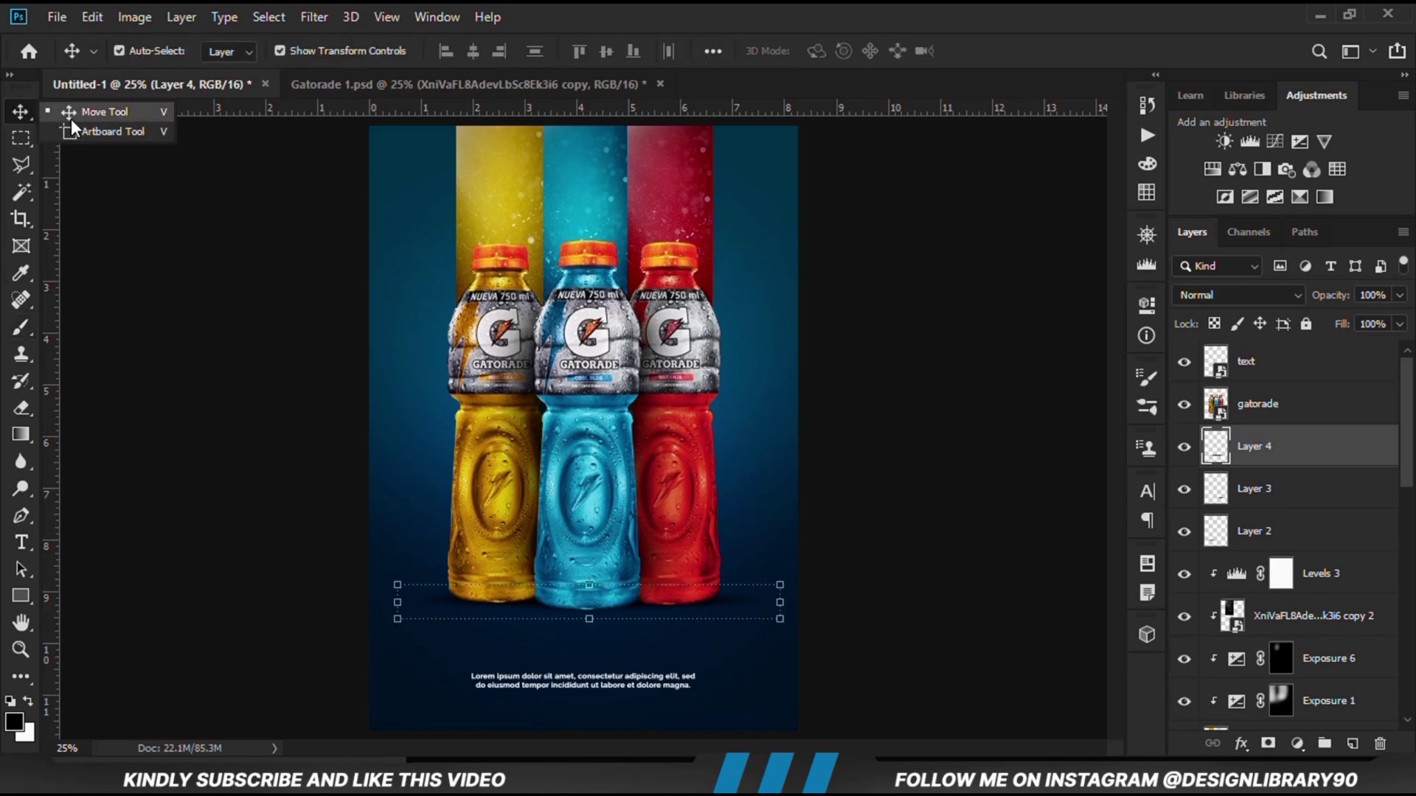
click(422, 666)
scroll(1278, 678, down, 1)
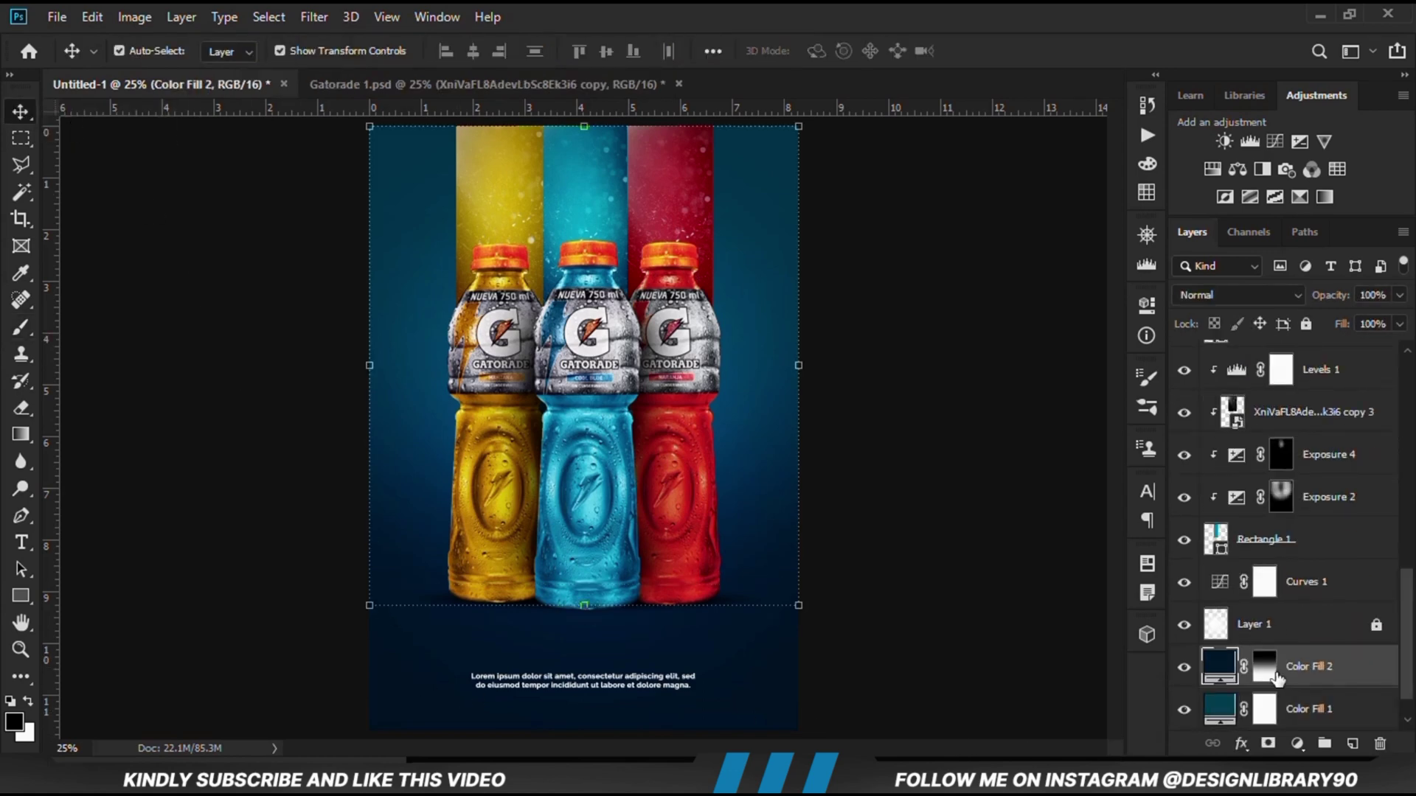
click(1183, 667)
click(1183, 668)
click(1265, 667)
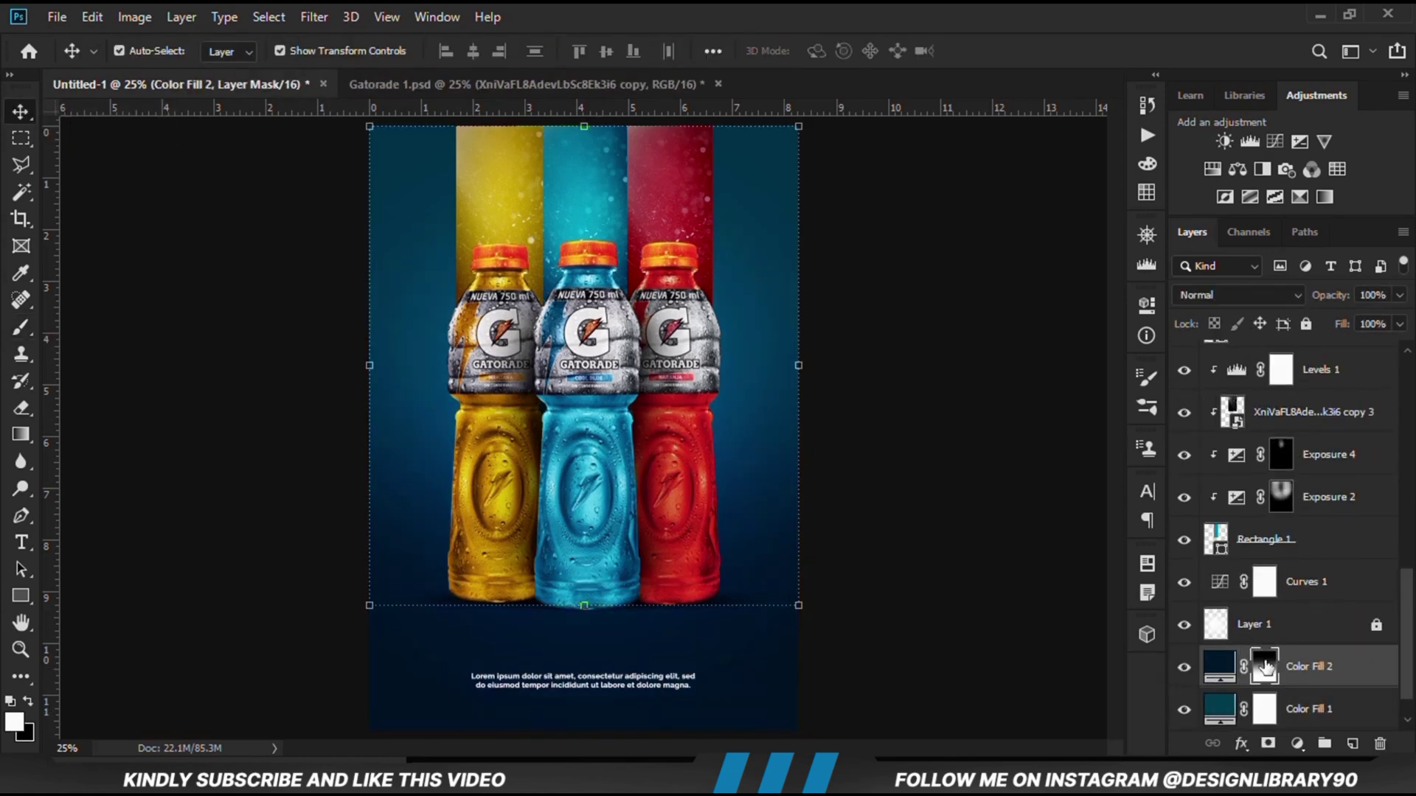
Step: Take the Brush tool and set the tip's roundness to 22%
drag(21, 327, 21, 326)
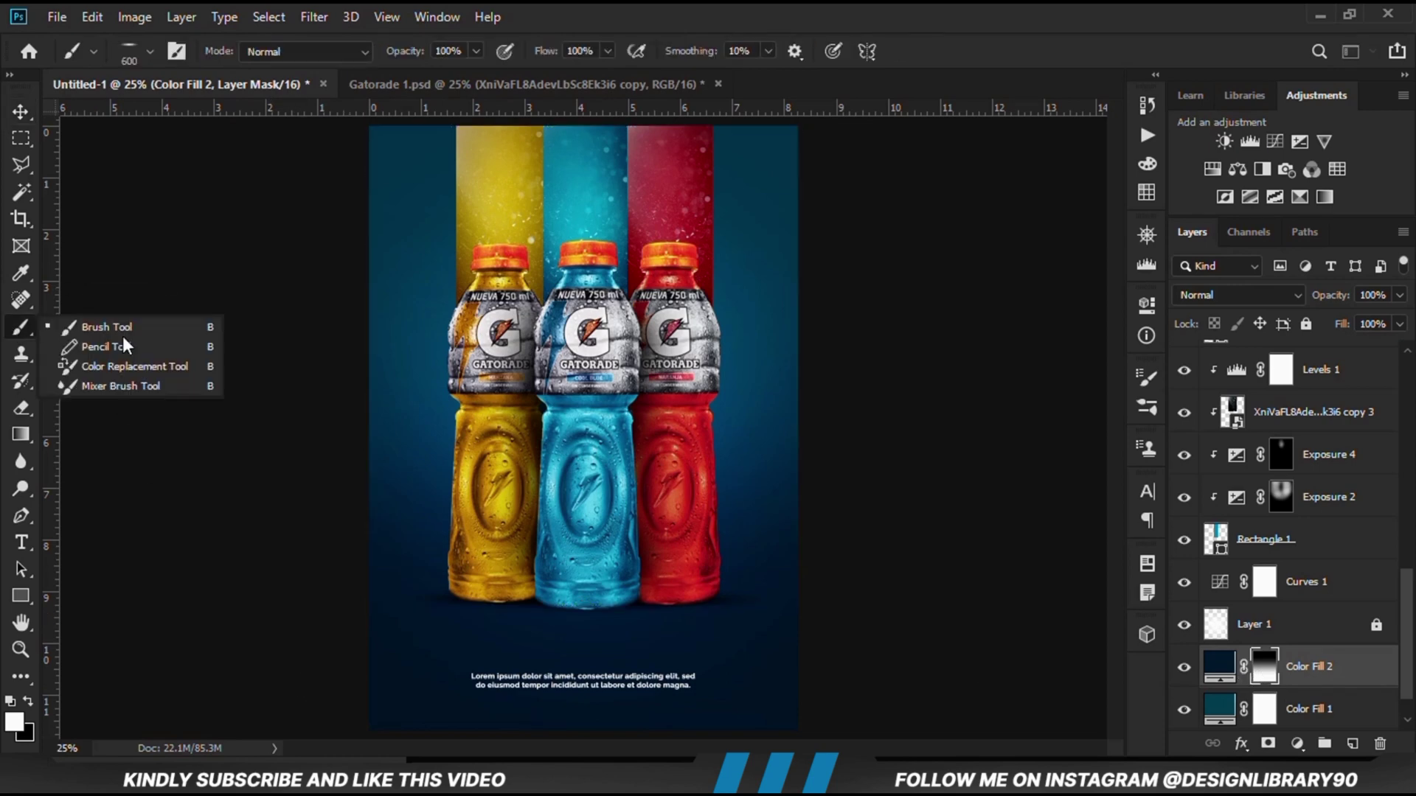
click(127, 333)
right_click(558, 565)
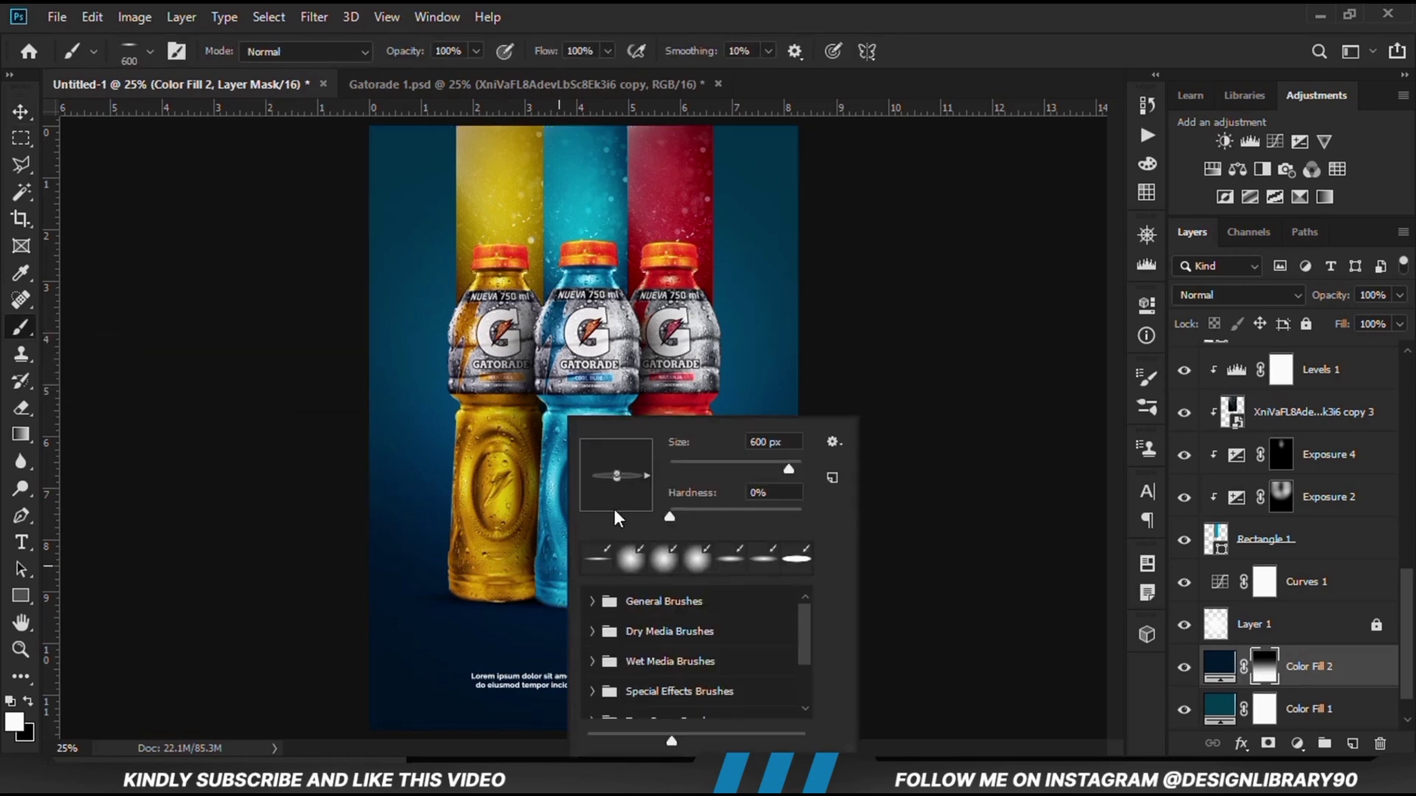
click(877, 13)
click(1146, 378)
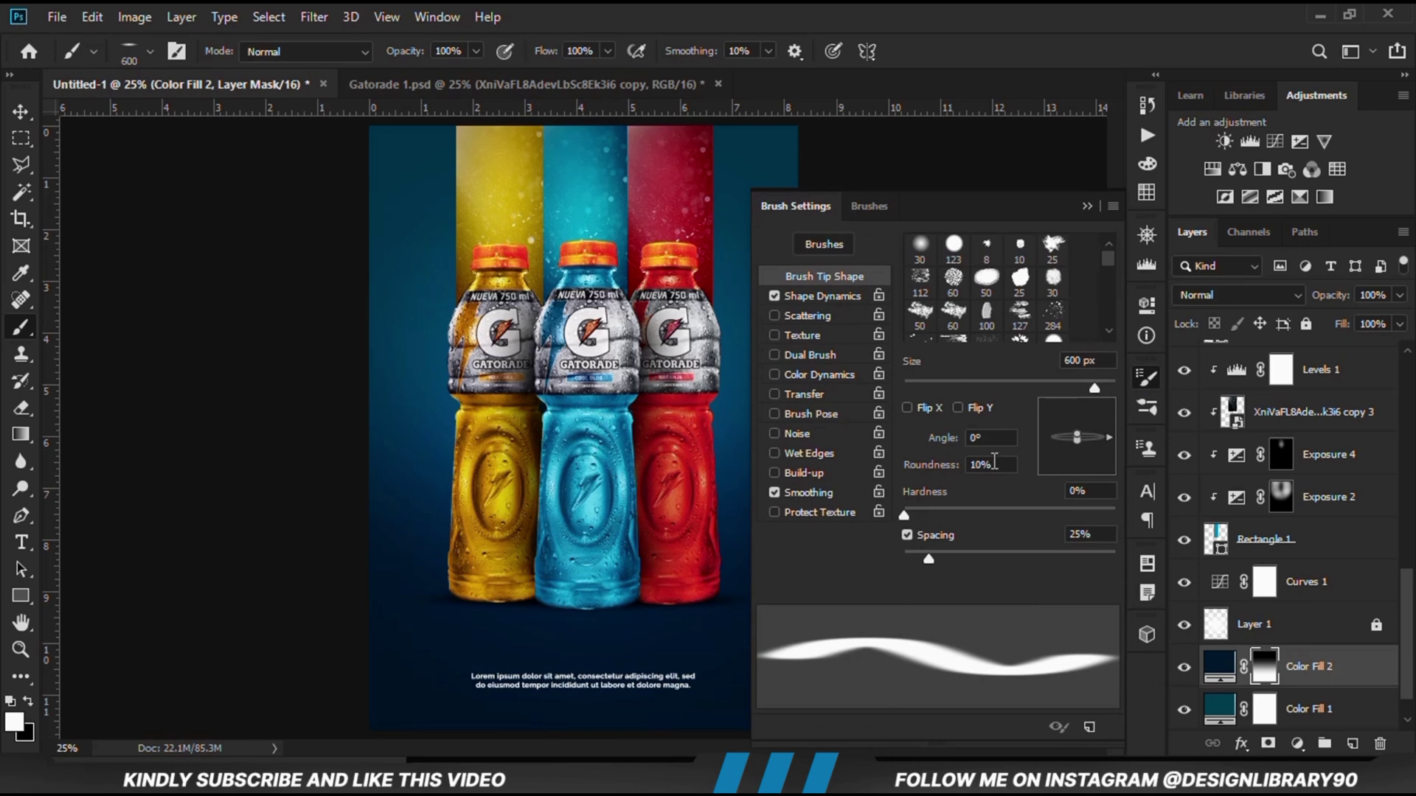
text(22)
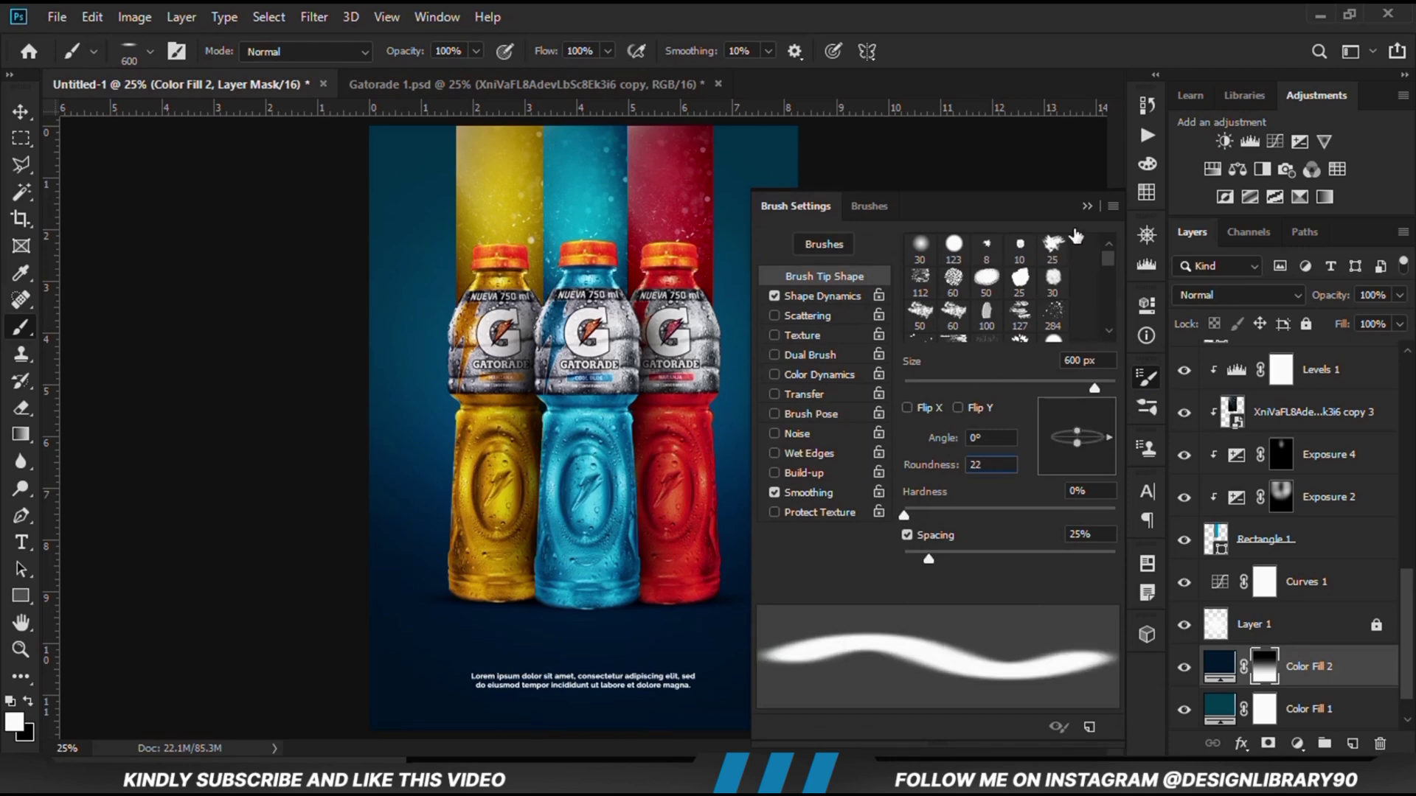
click(1087, 208)
Step: Size the brush to 1300 px, switch to black and paint on the Color Fill 2 mask beneath the bottles
key(bracketright)
key(bracketright)
key(bracketright)
key(bracketright)
key(bracketright)
key(bracketright)
key(bracketright)
key(bracketright)
key(bracketright)
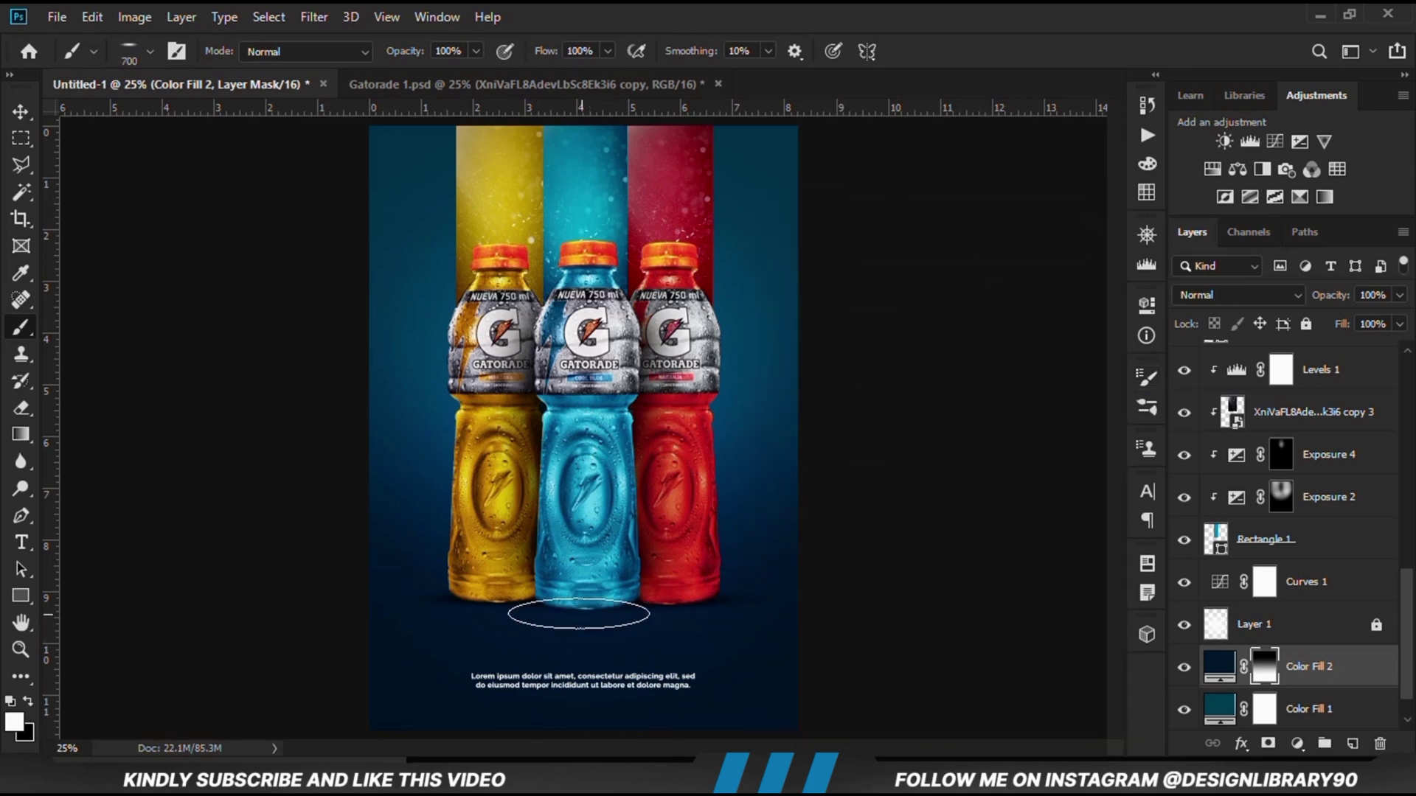
key(bracketright)
key(bracketleft)
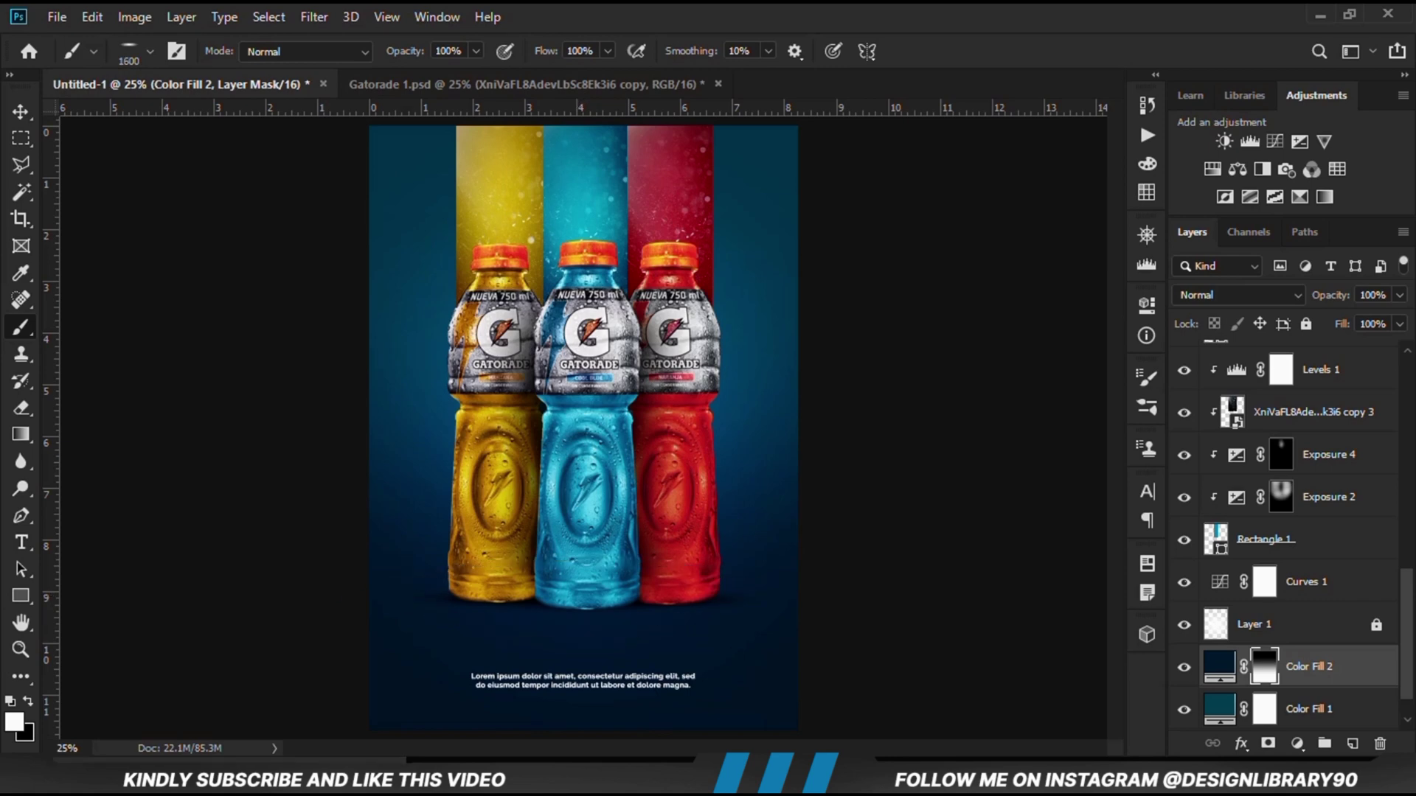
click(29, 703)
key(bracketleft)
key(bracketleft)
key(bracketleft)
click(592, 614)
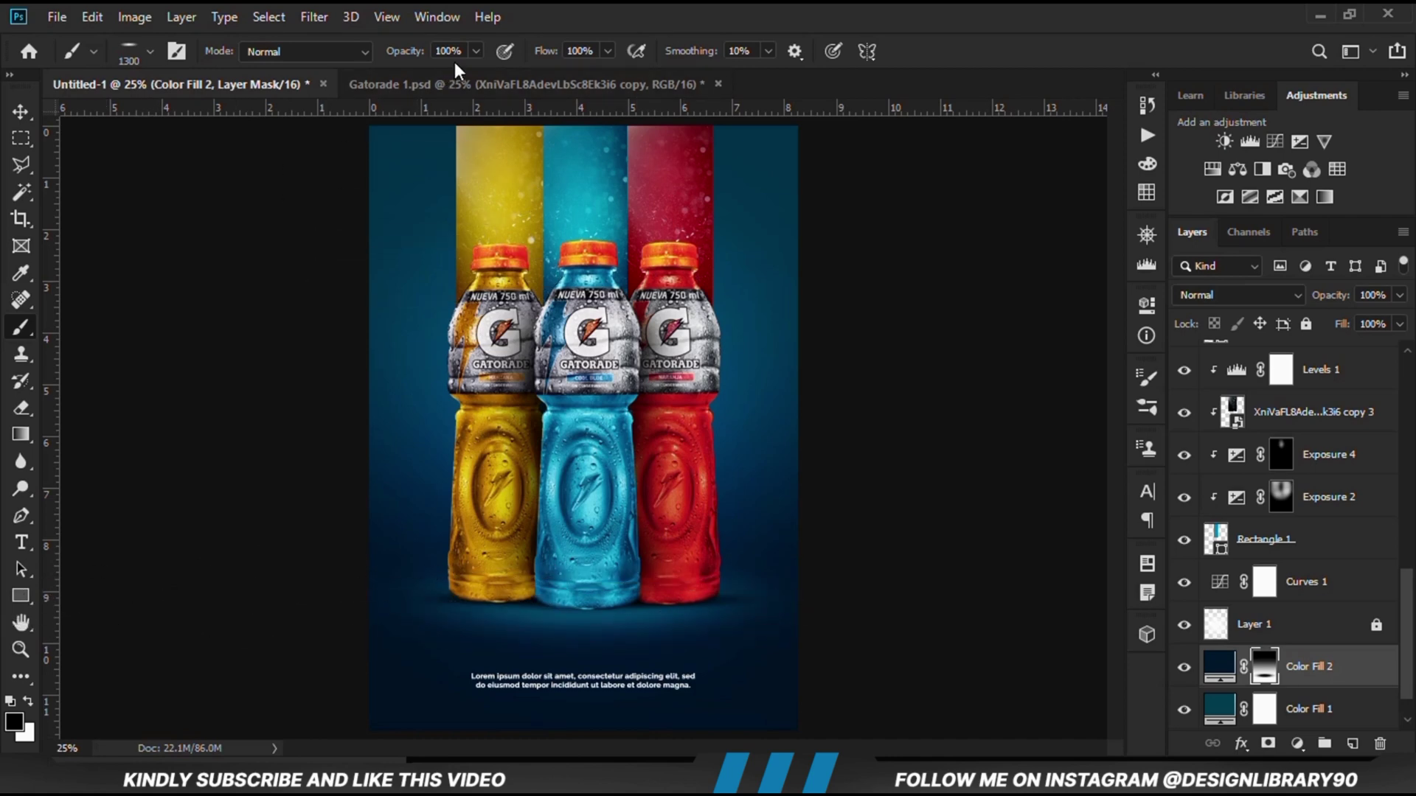
Step: Refine the glow beneath the bottles on the mask using a 1100 px brush at 46% opacity, with the foreground switched to white
drag(475, 50, 456, 81)
click(487, 16)
click(582, 13)
key(bracketleft)
key(bracketleft)
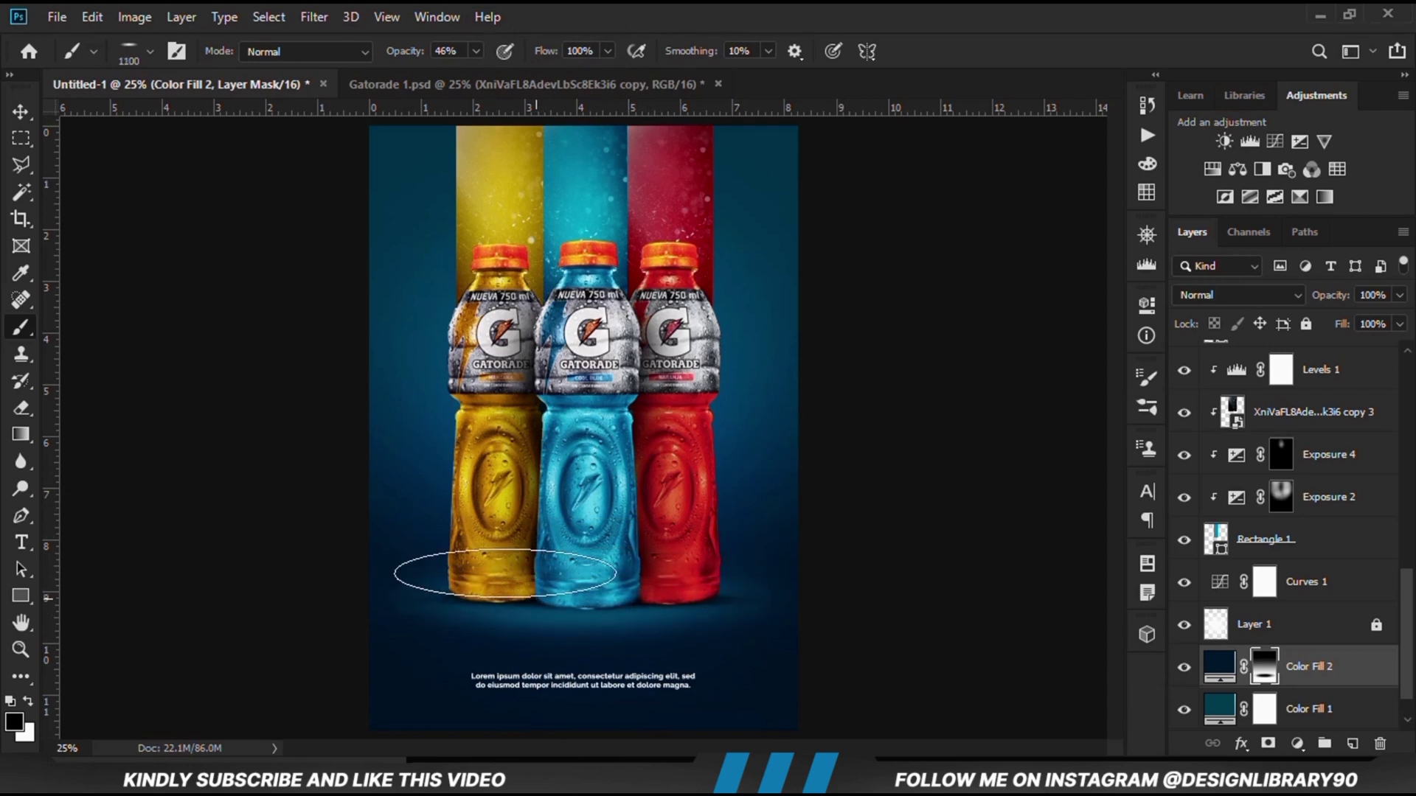
click(28, 701)
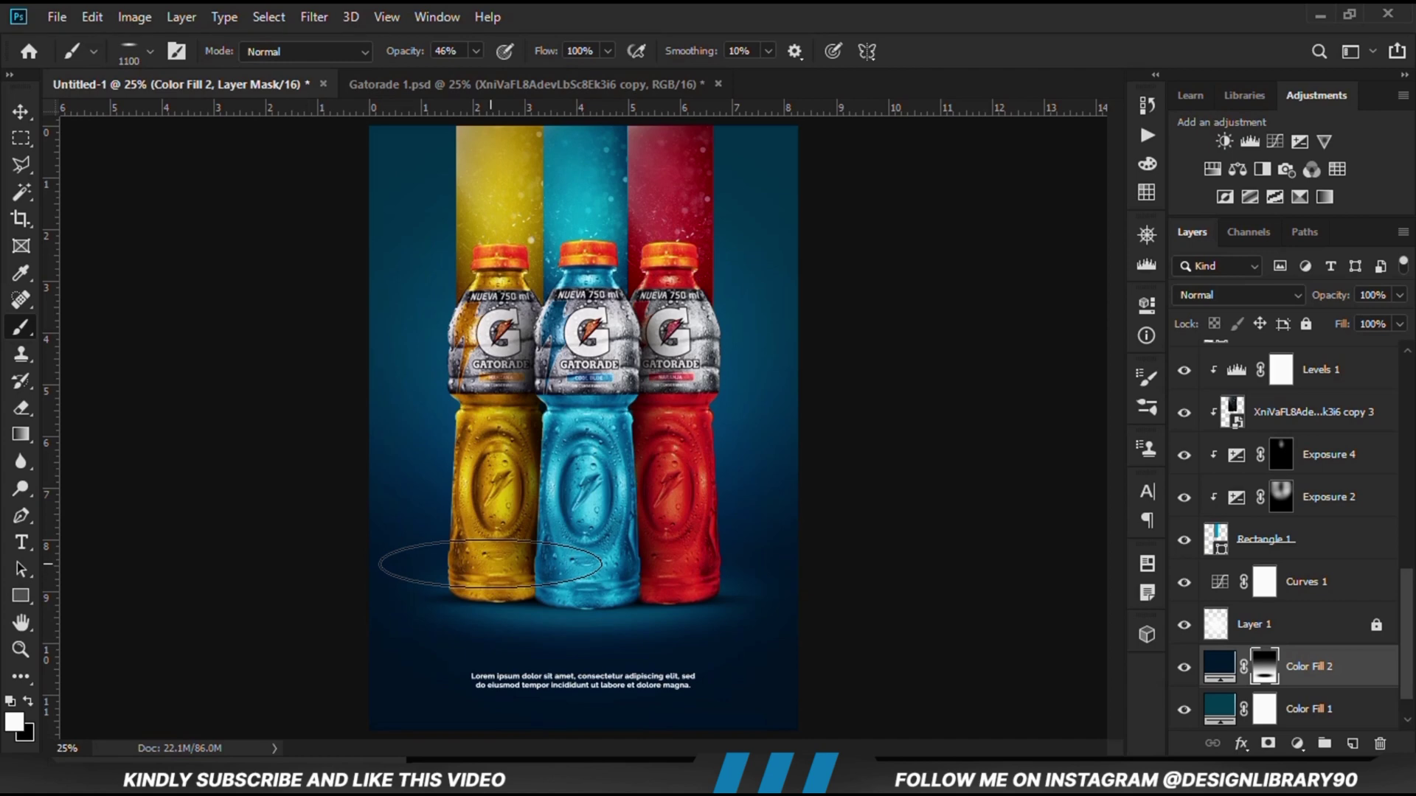
scroll(413, 516, down, 2)
scroll(413, 516, up, 2)
key(v)
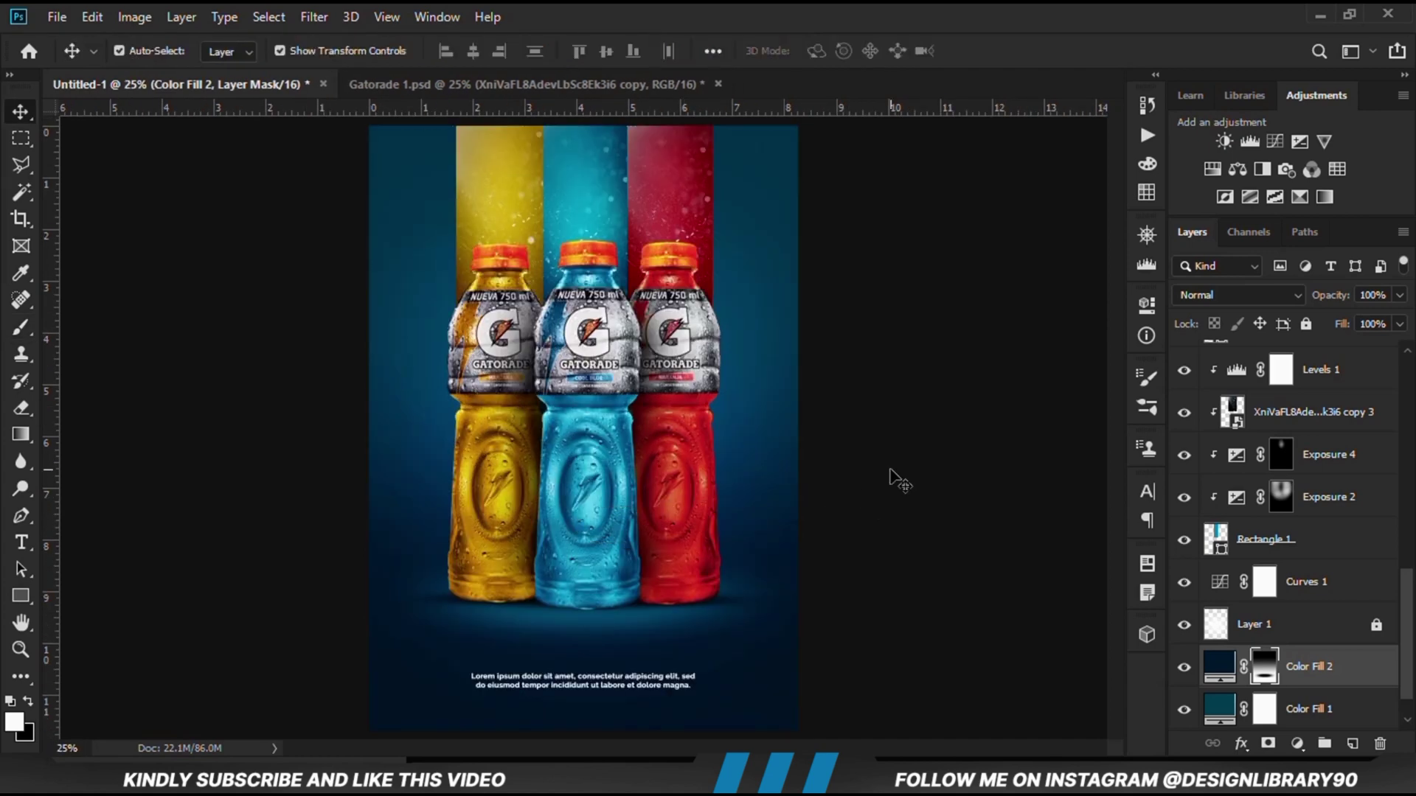
click(900, 480)
Step: Release the particle texture over the red rectangle from its clipping mask and clip Levels 2 to that texture
click(684, 236)
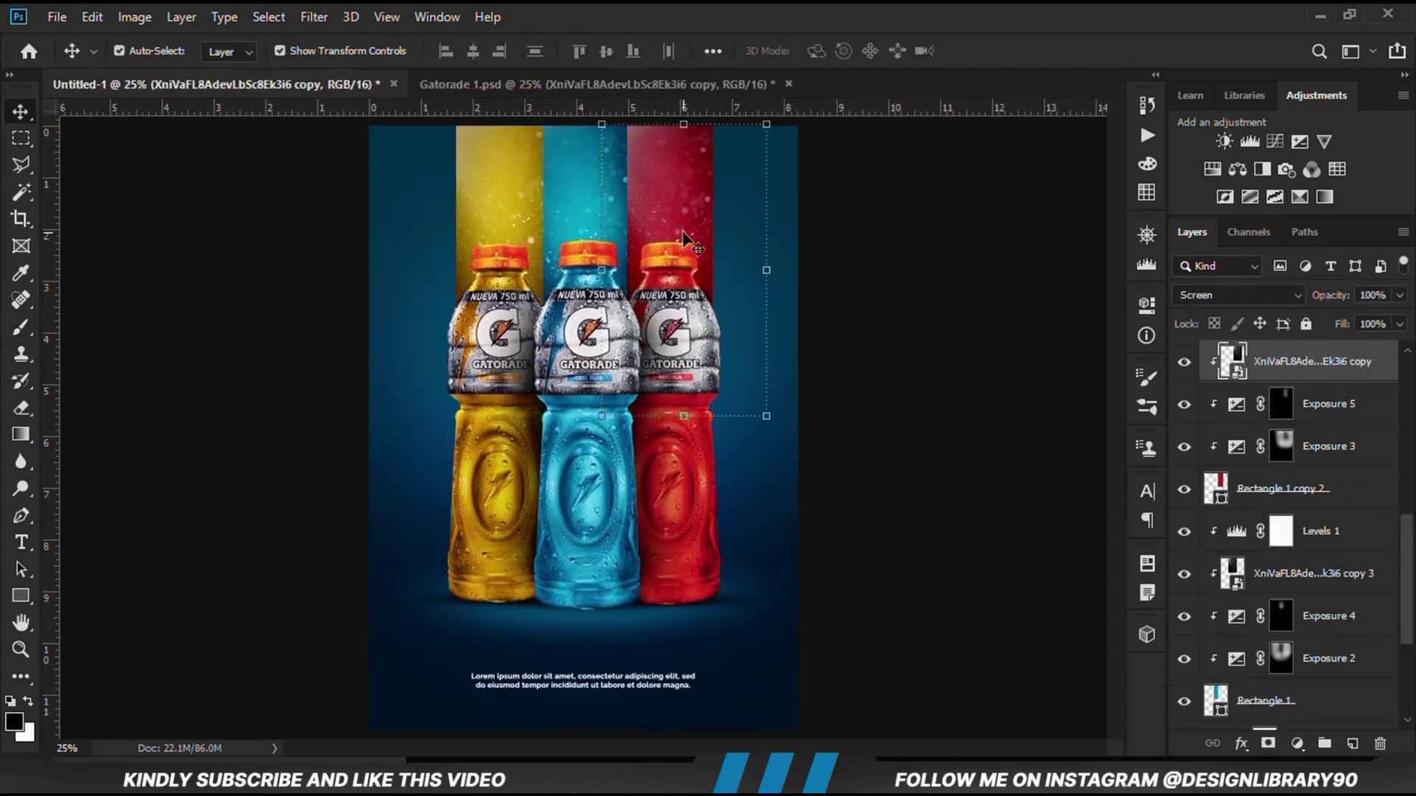
scroll(1291, 405, up, 3)
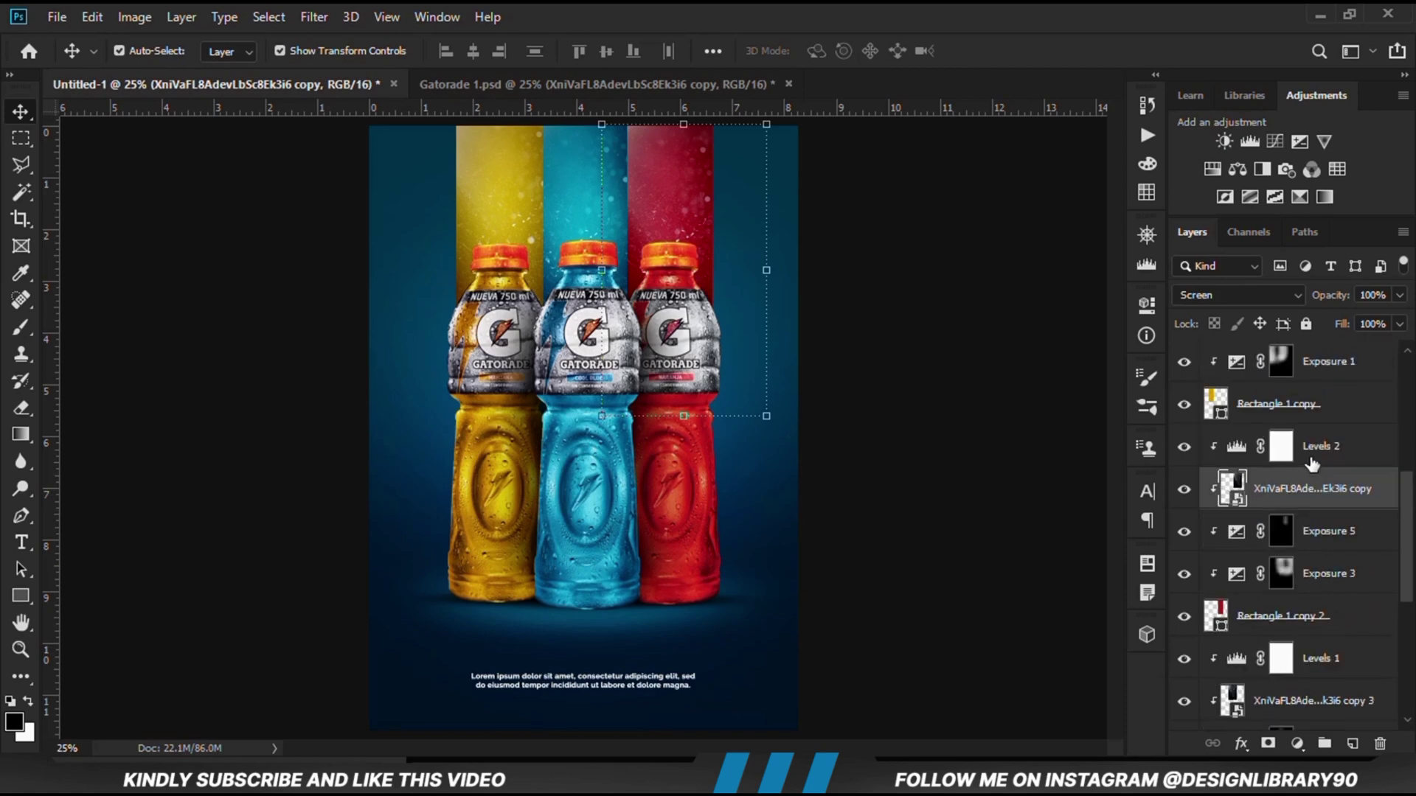
click(1183, 491)
click(1183, 491)
right_click(1331, 493)
click(1139, 453)
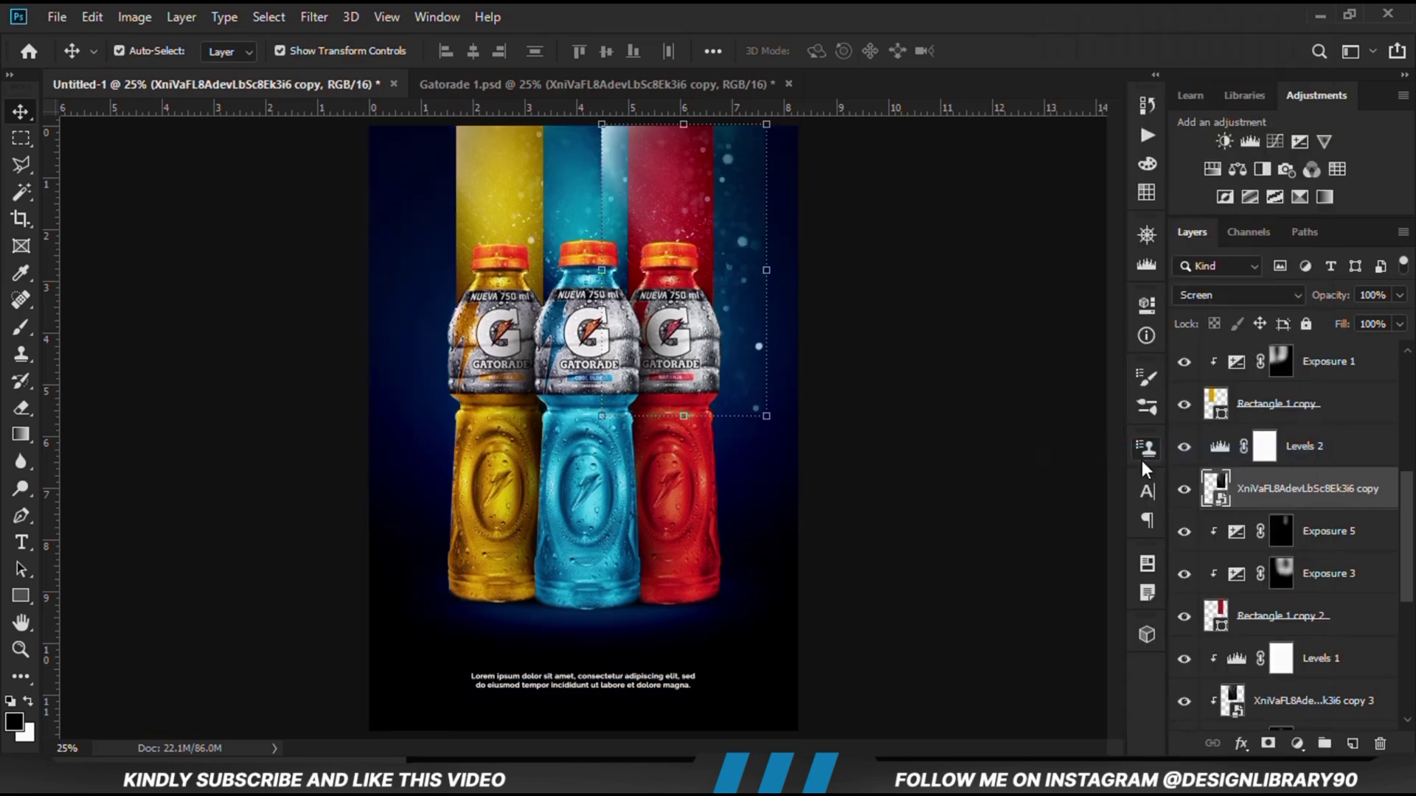
click(1303, 437)
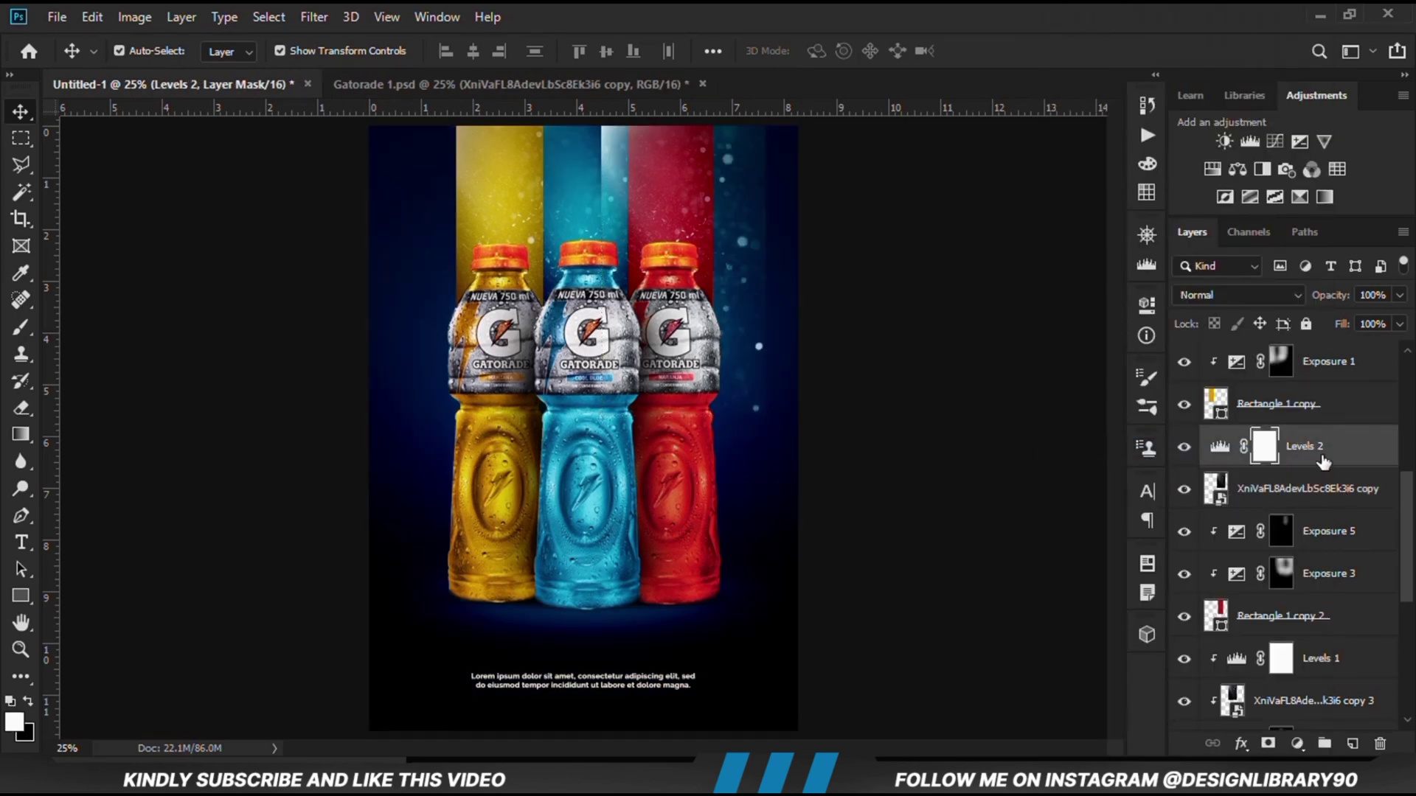
alt+click(1311, 464)
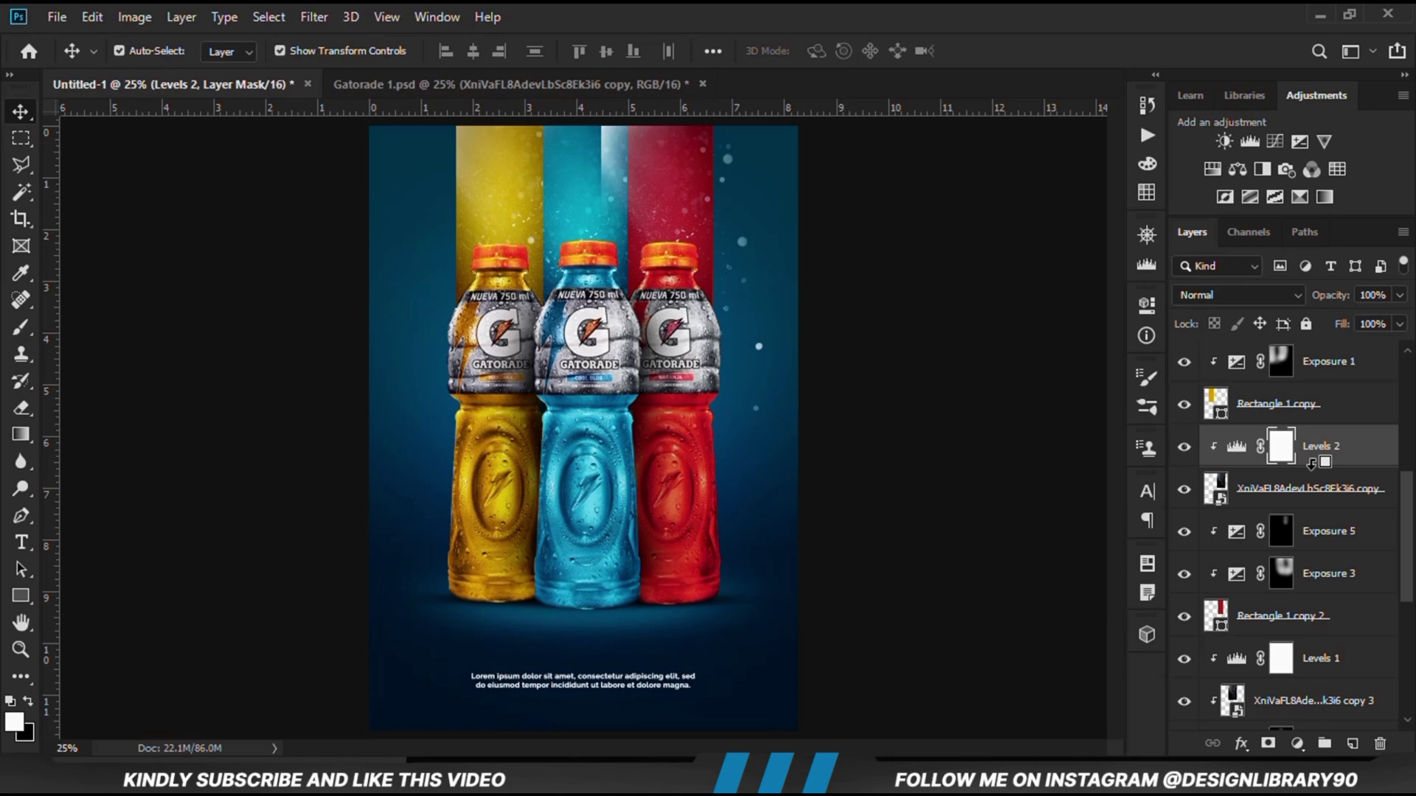
Step: Add a Hue/Saturation adjustment clipped to the released particle texture, colorized with hue 0 and saturation 72
click(1272, 501)
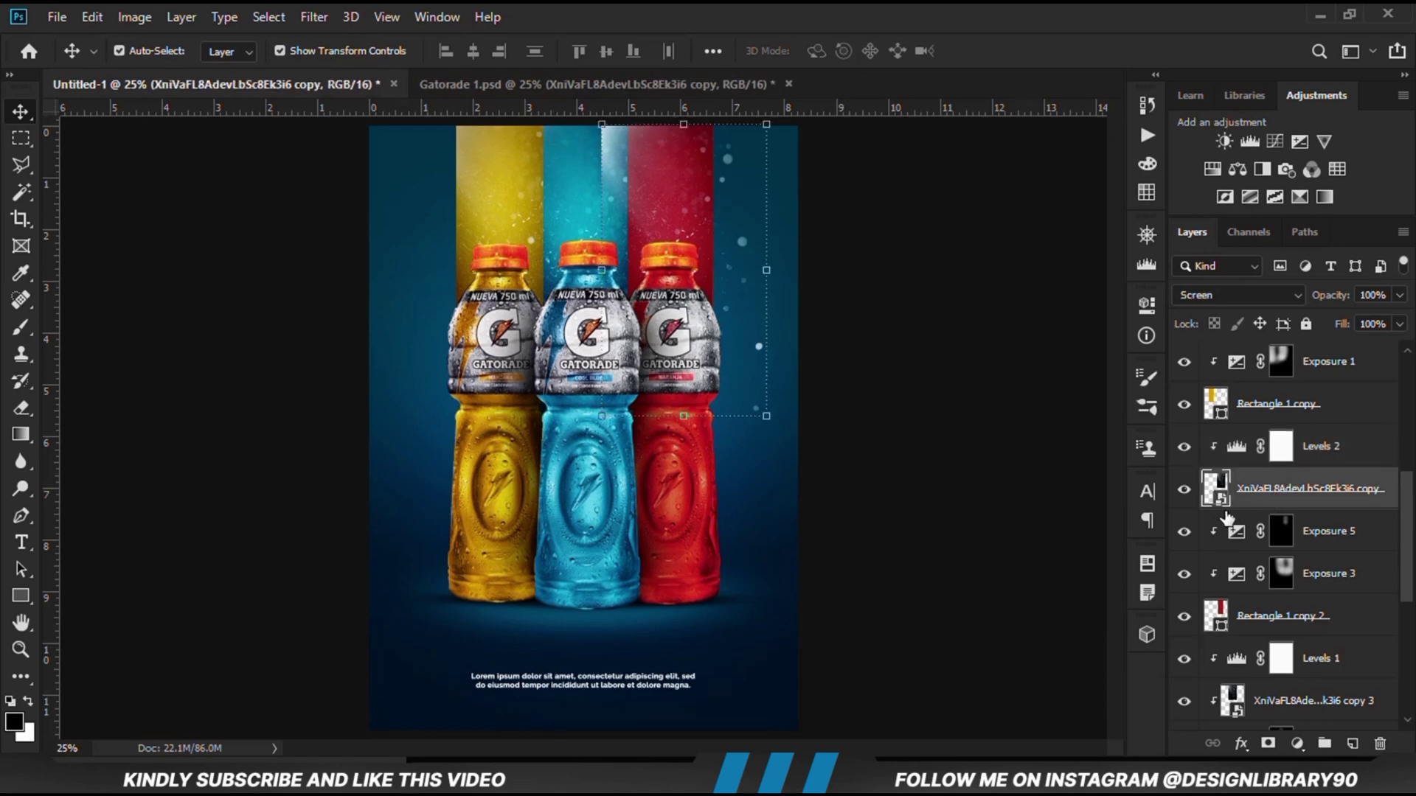
click(1182, 491)
click(1295, 743)
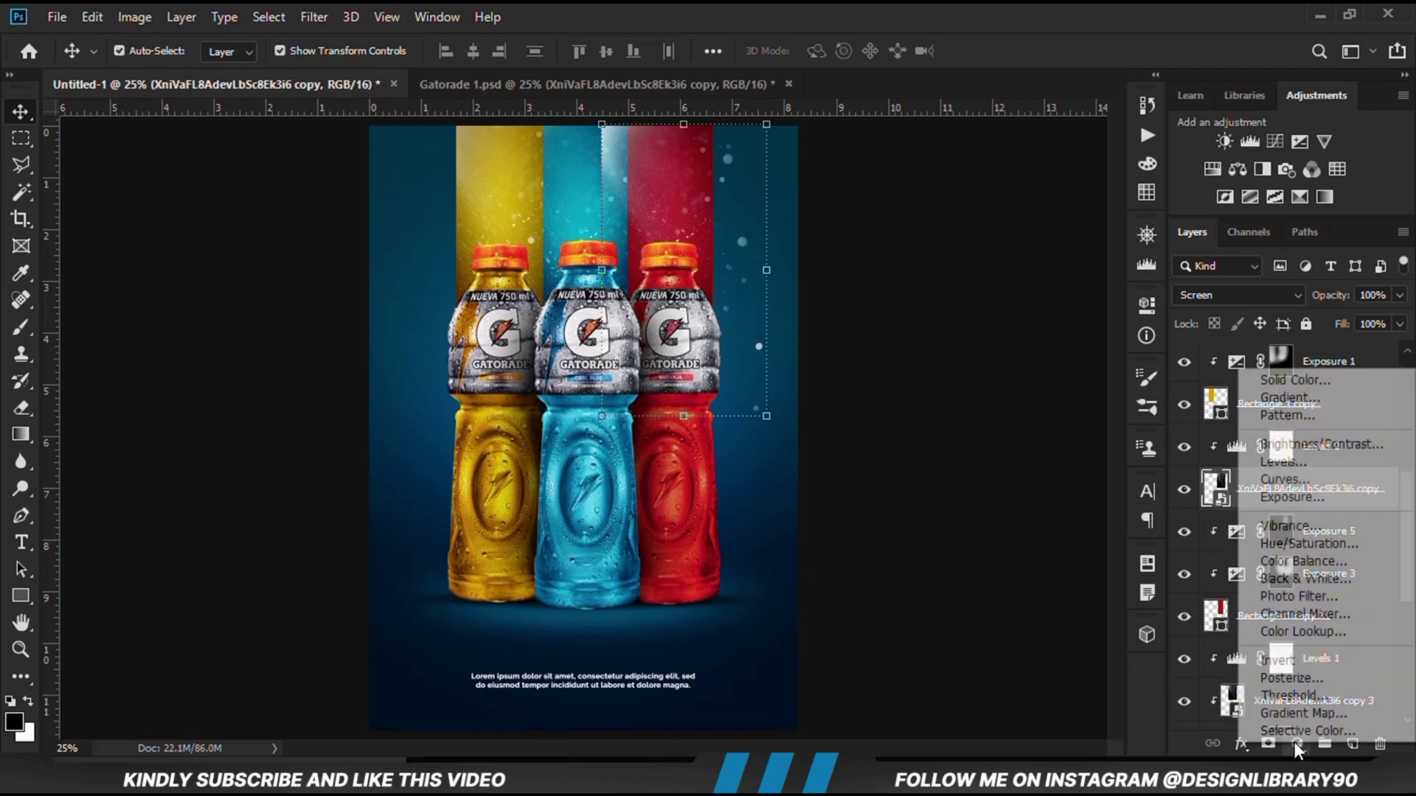
click(1292, 543)
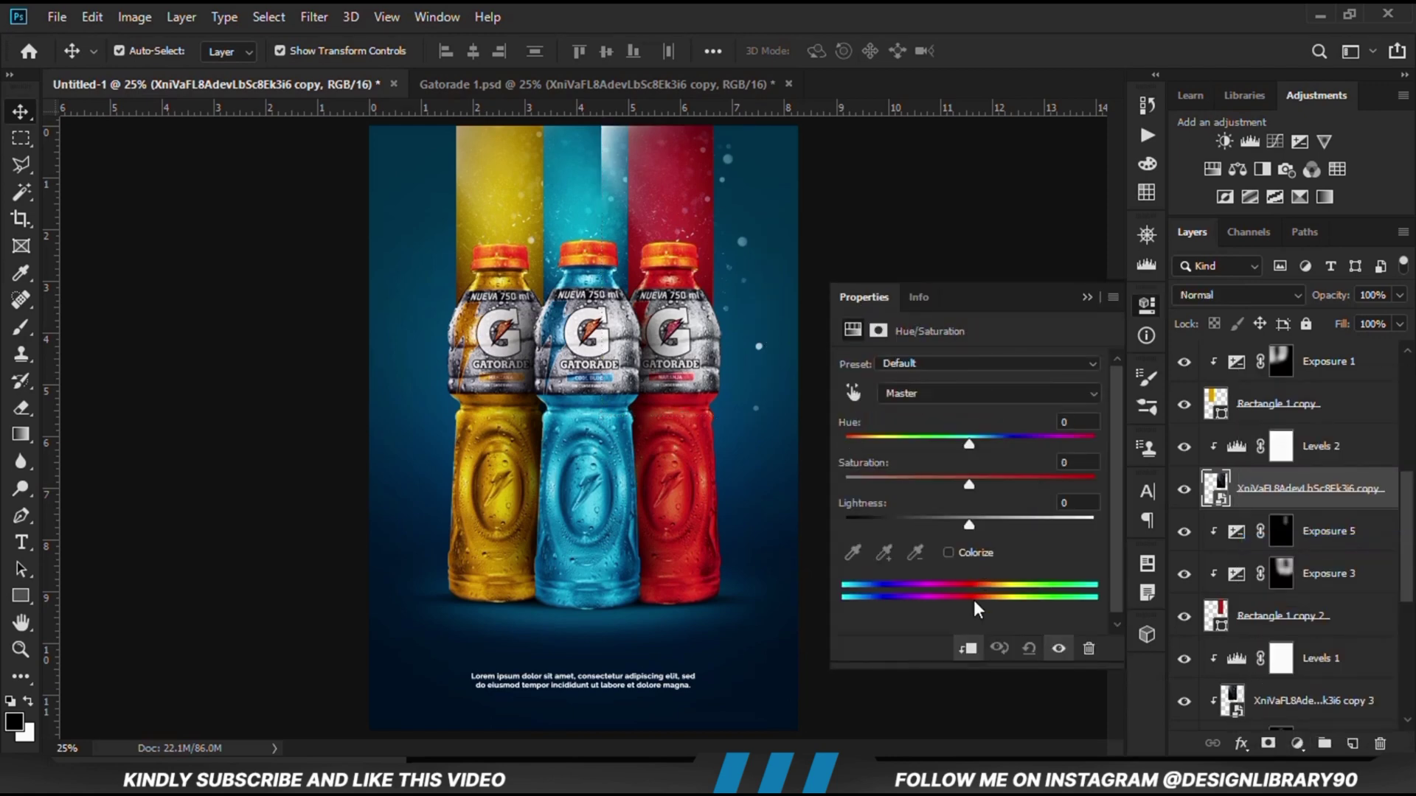
click(968, 650)
click(949, 553)
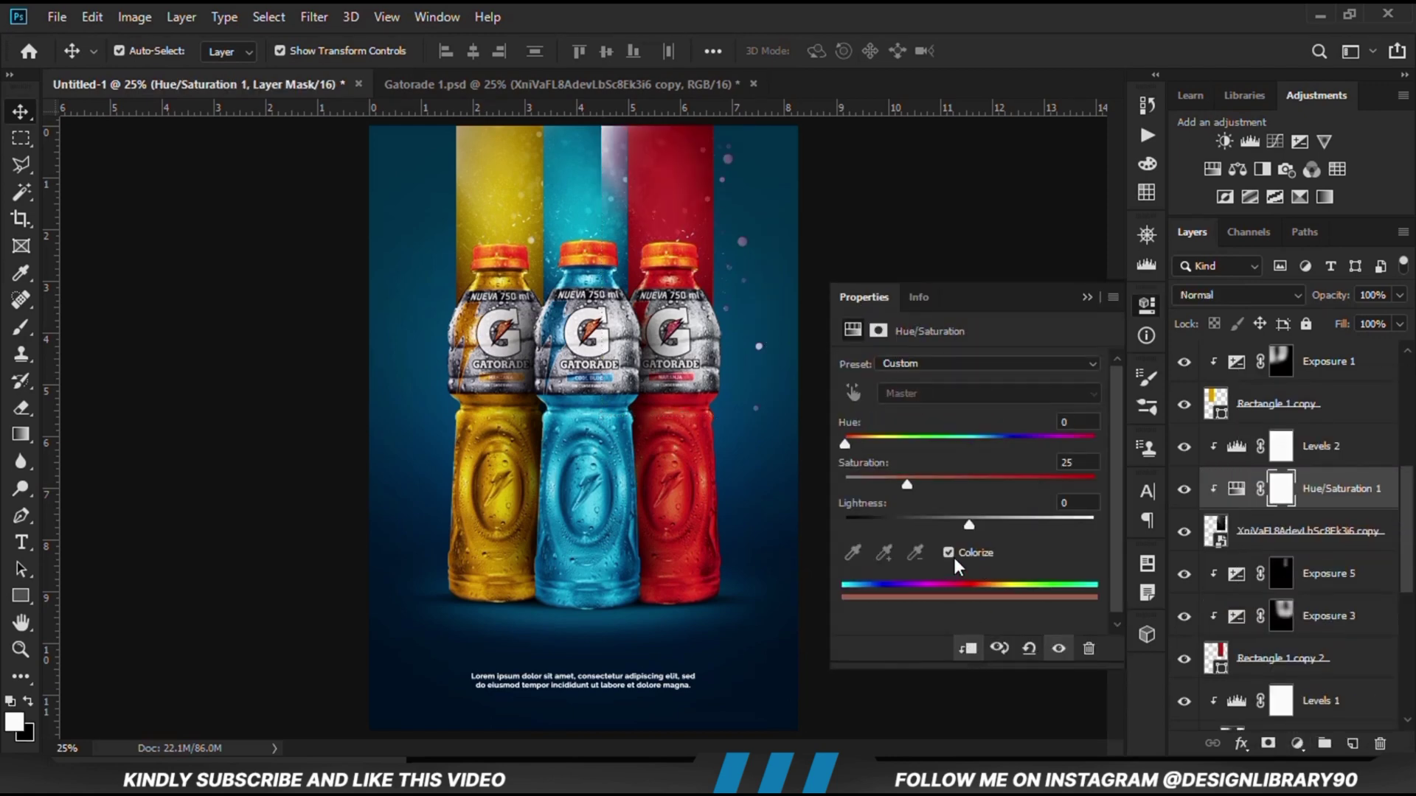
drag(907, 484, 1035, 487)
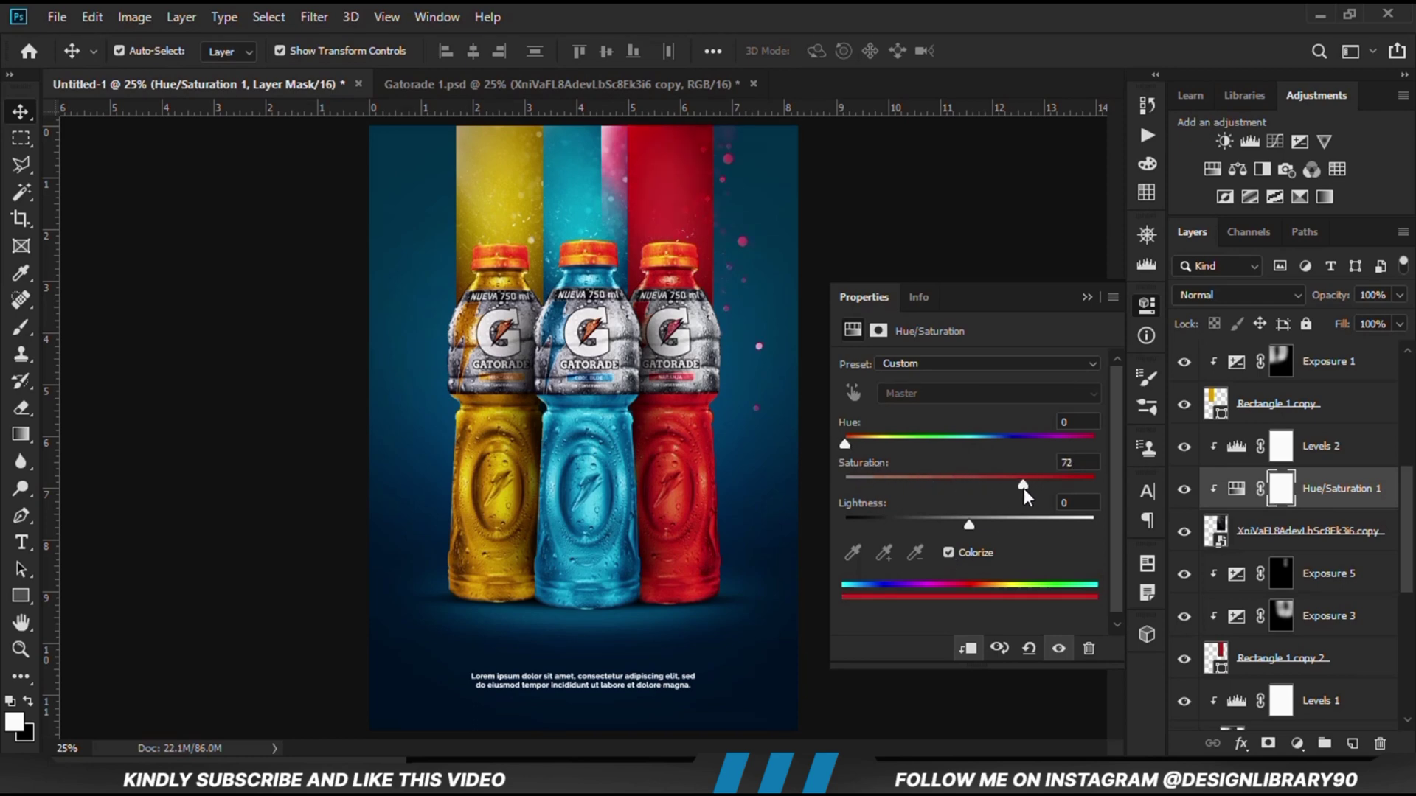
click(1082, 293)
Step: Add a layer mask to the red particle texture and set up a soft round black brush at 100% opacity
click(1209, 534)
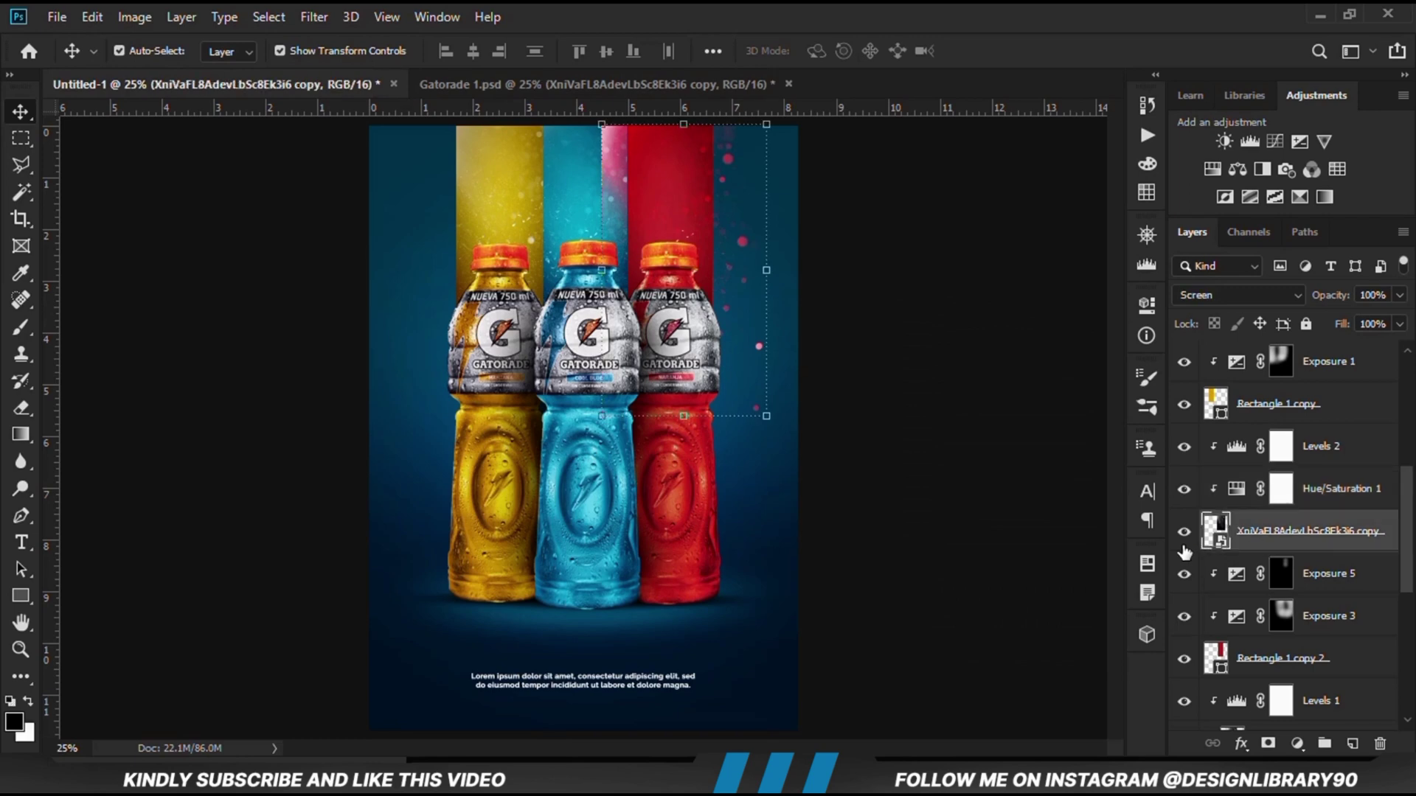
click(1267, 744)
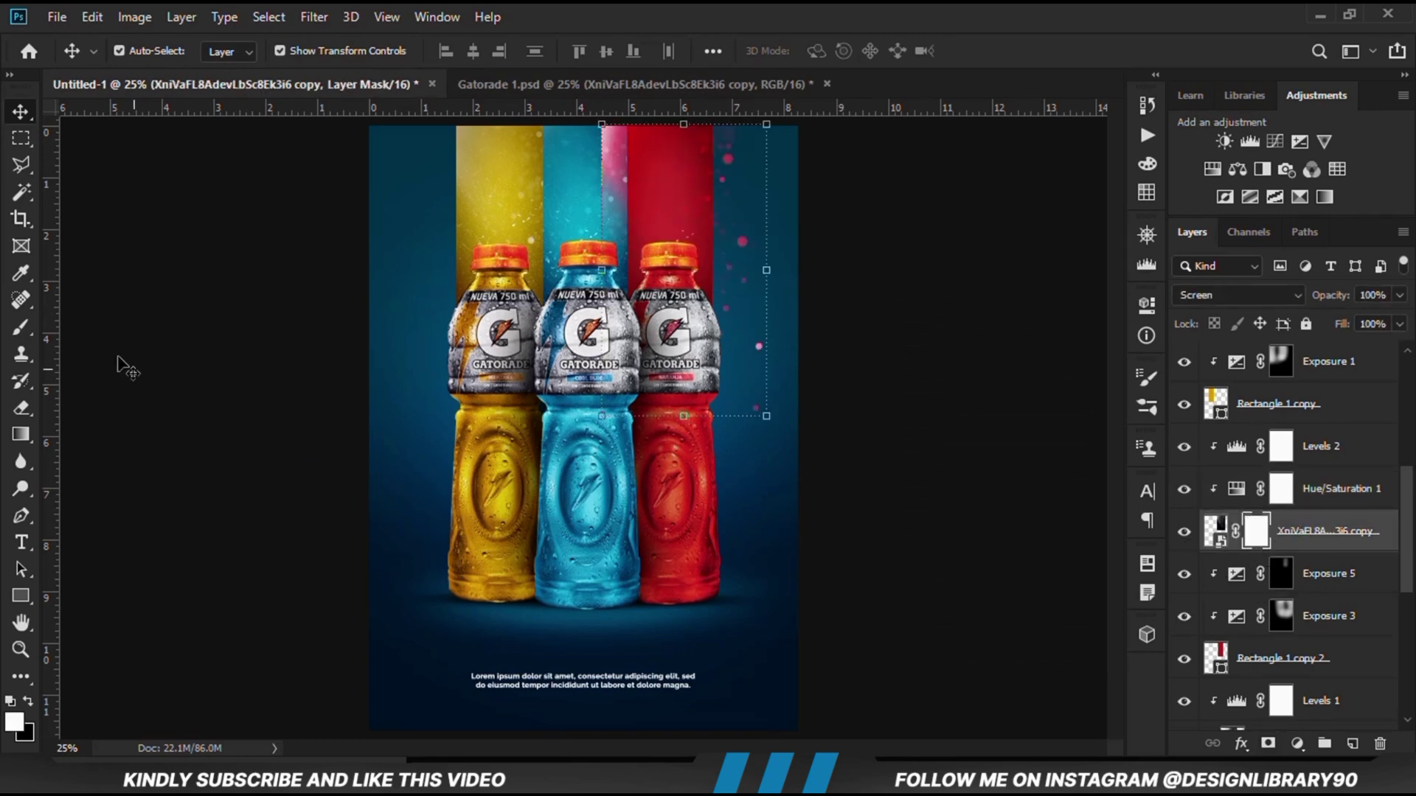
click(20, 327)
click(111, 322)
right_click(425, 420)
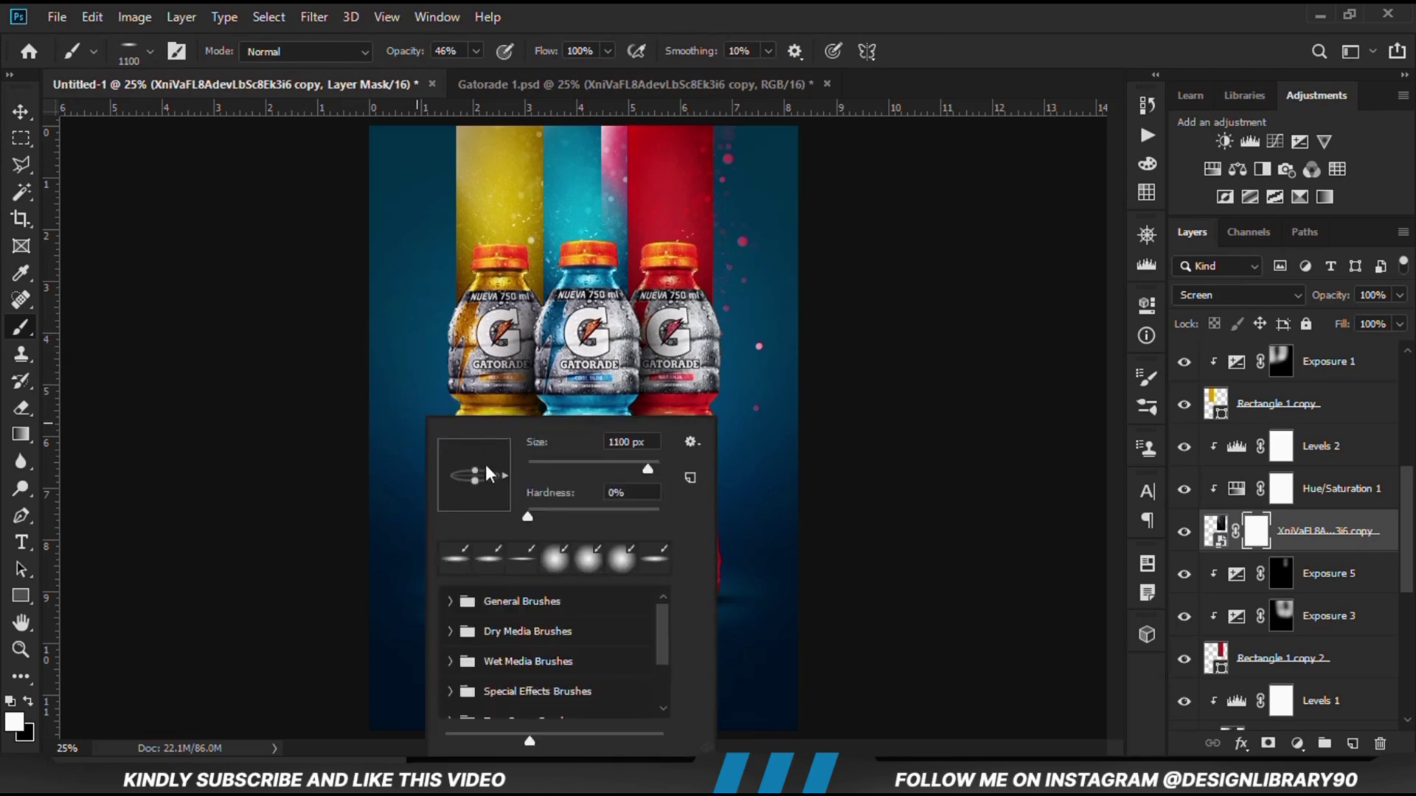
click(735, 237)
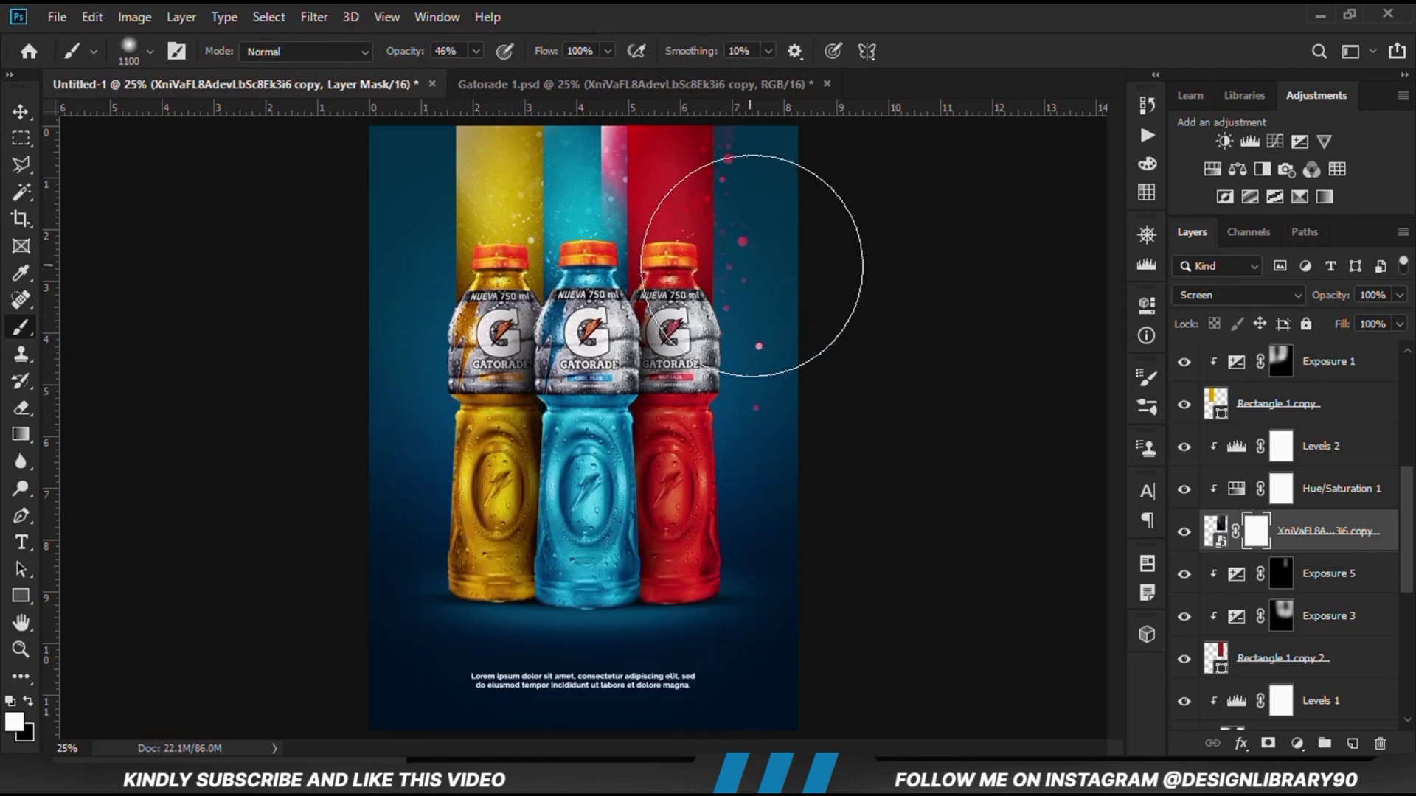
mouse_move(476, 51)
mouse_down()
mouse_move(496, 86)
mouse_move(540, 83)
mouse_up()
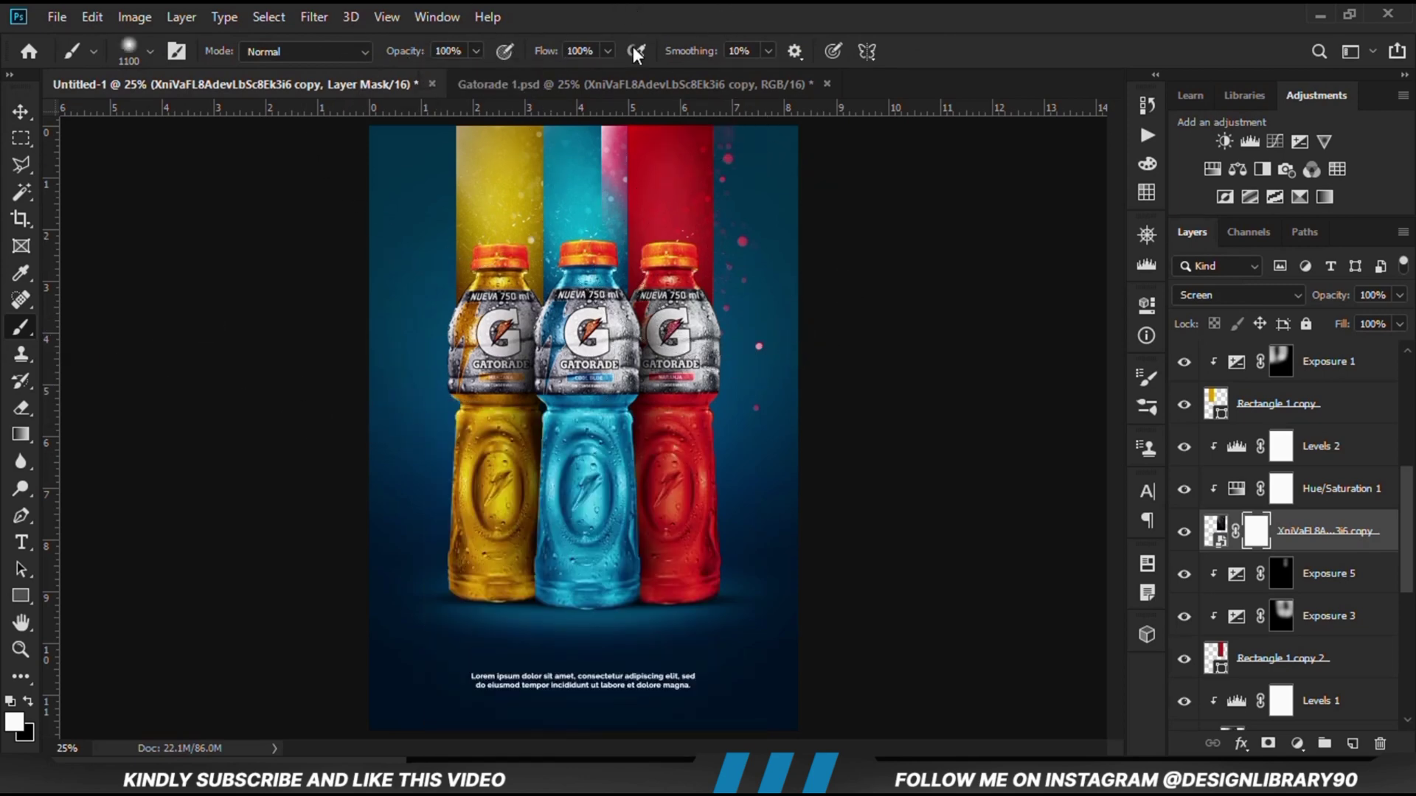
click(28, 701)
Step: Reduce the brush to 600 px and paint black on the texture's mask to hide the particles beside the red rectangle
key([)
key([)
scroll(720, 152, down, 2)
scroll(748, 184, up, 3)
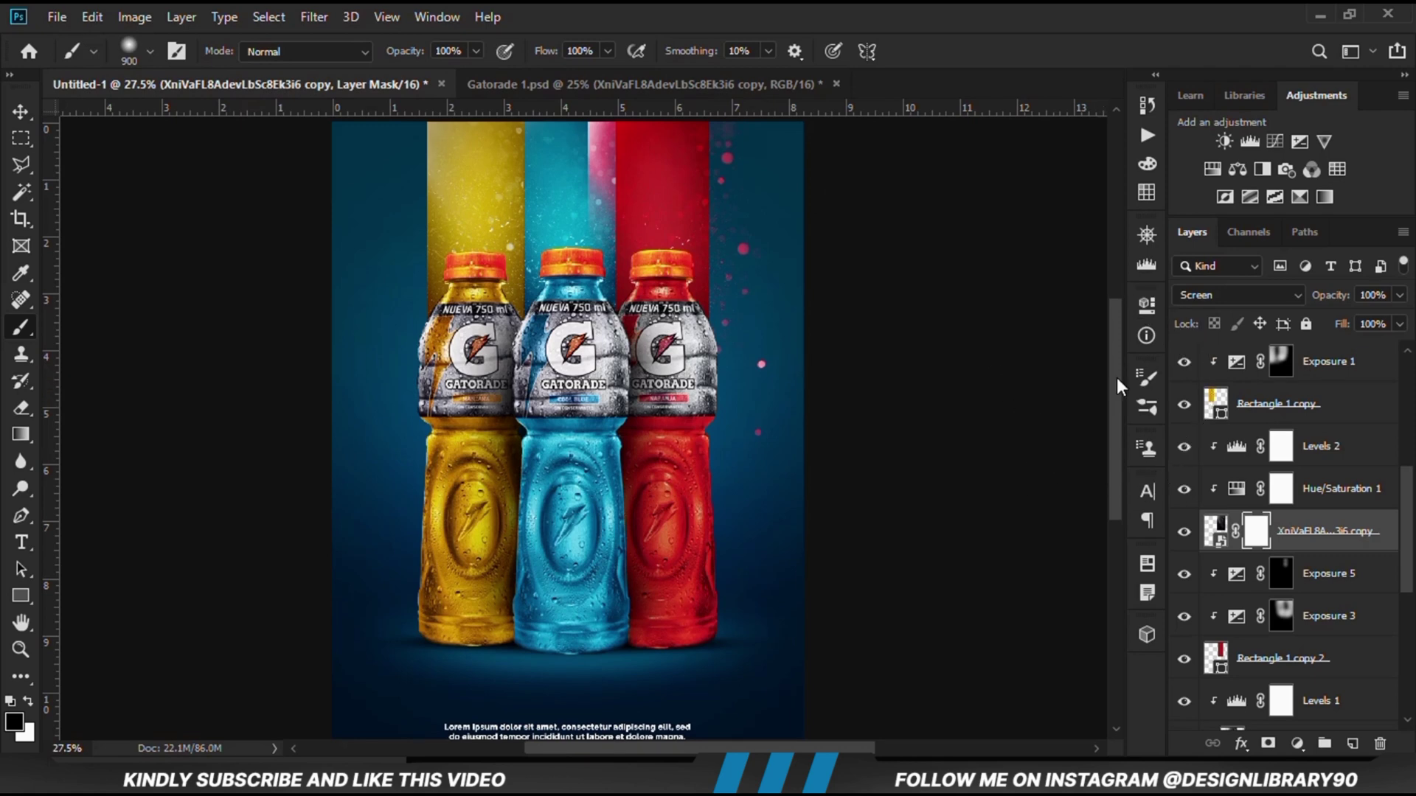
scroll(811, 310, up, 2)
key([)
key([)
key([)
key([)
key([)
key([)
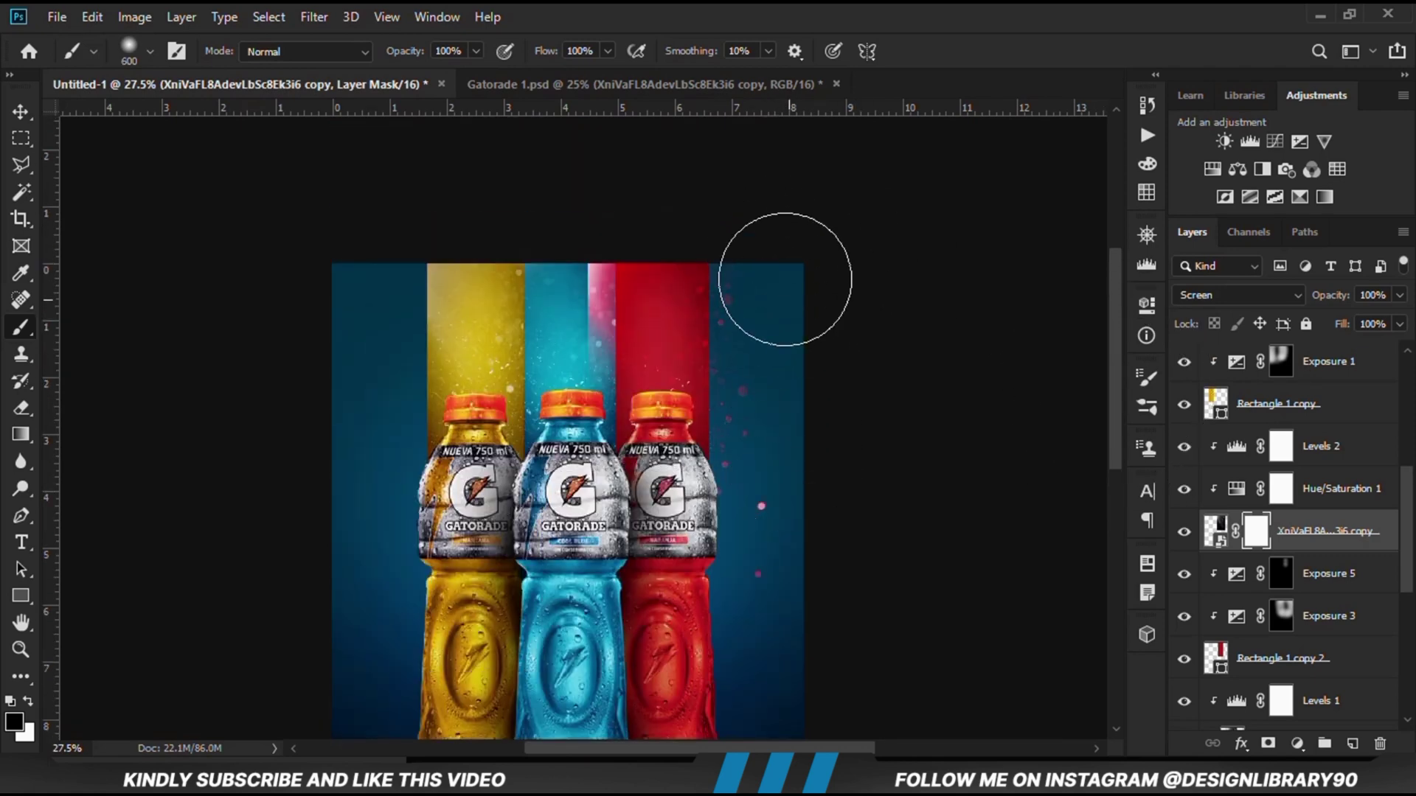
mouse_move(779, 284)
mouse_down()
mouse_move(774, 478)
mouse_move(767, 506)
mouse_up()
mouse_move(575, 221)
mouse_down()
mouse_move(547, 392)
mouse_move(535, 271)
mouse_move(529, 311)
mouse_move(540, 275)
mouse_move(546, 380)
mouse_move(556, 224)
mouse_move(535, 486)
mouse_move(540, 470)
mouse_move(568, 580)
mouse_move(708, 582)
mouse_move(774, 402)
mouse_move(792, 264)
mouse_move(785, 344)
mouse_up()
key(ctrl+minus)
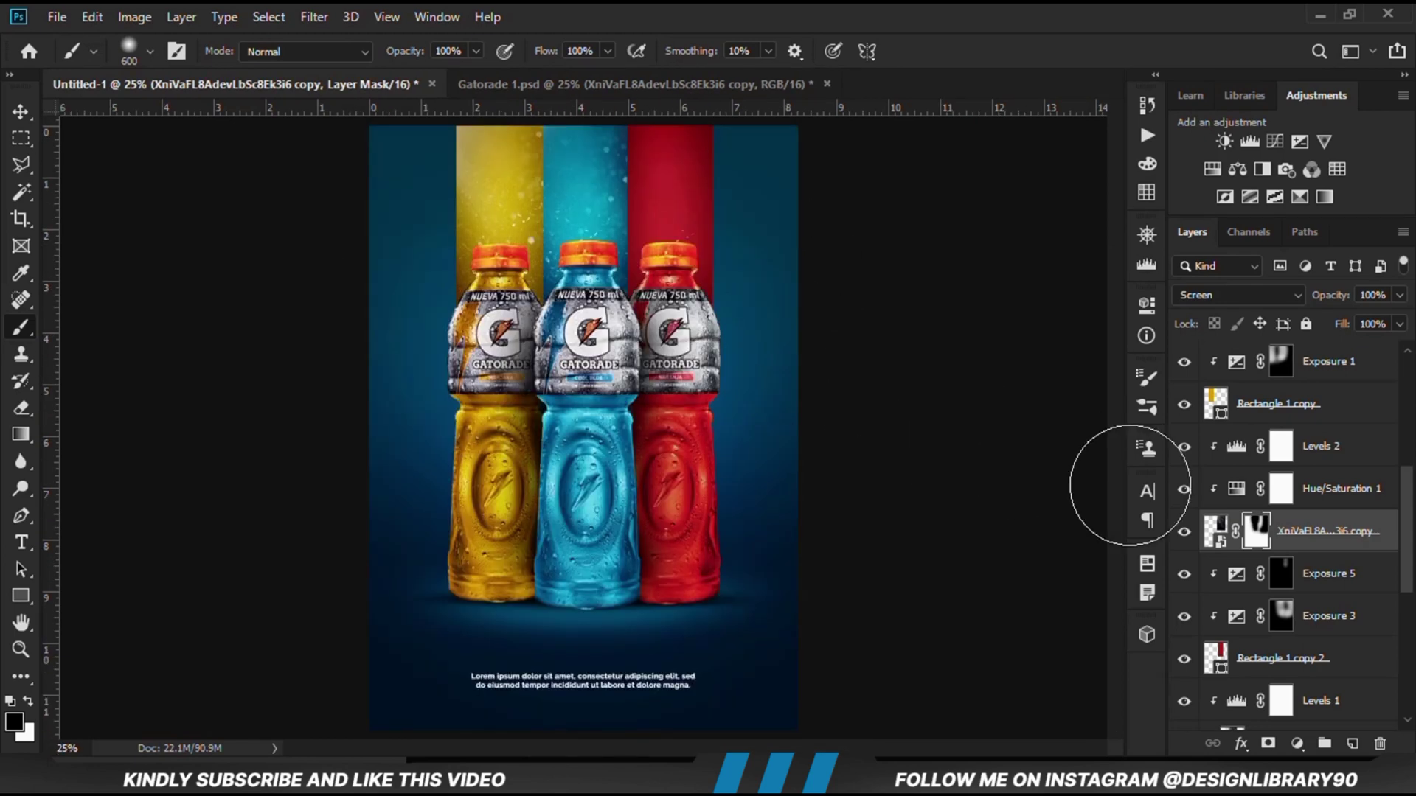
click(20, 112)
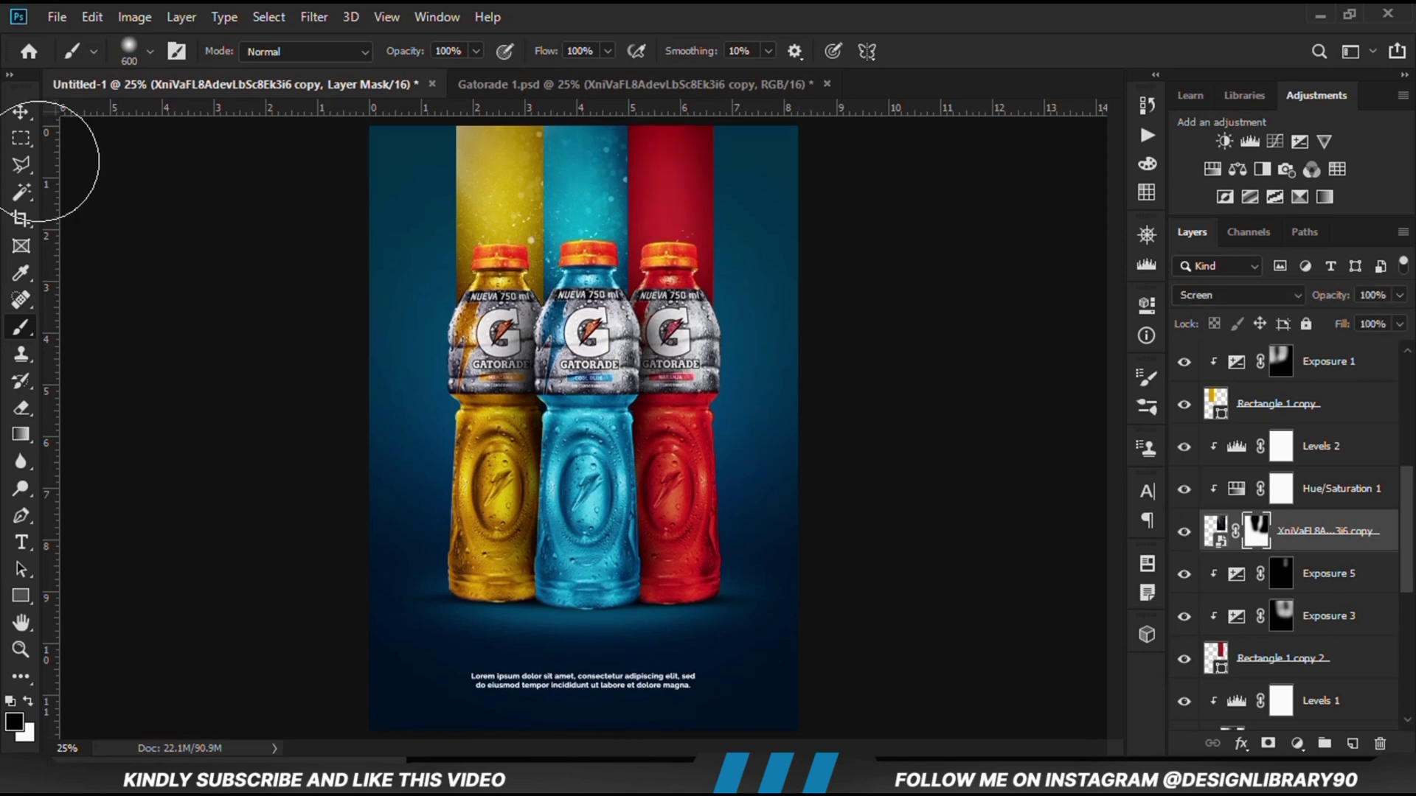
click(174, 324)
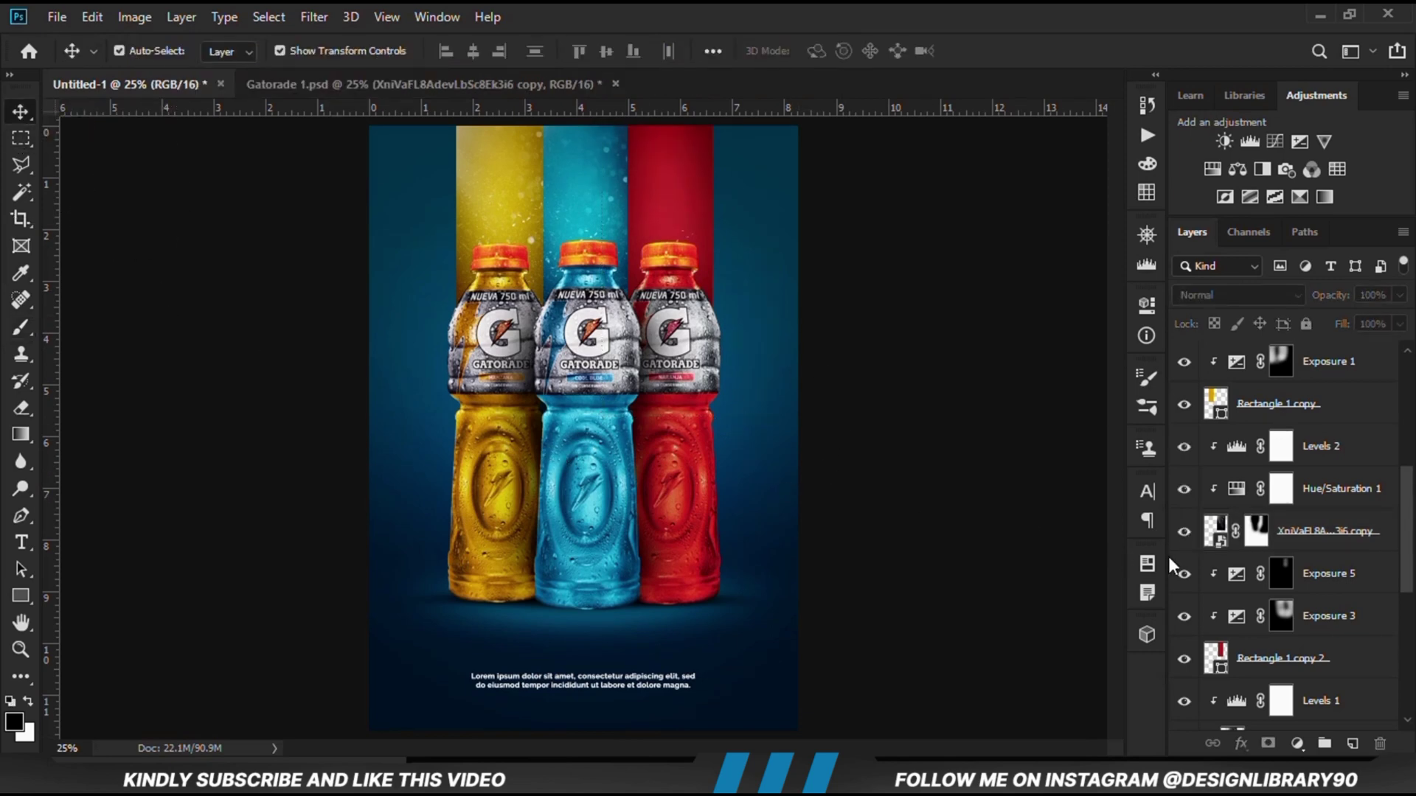
Step: Add a Solid Color fill layer at the top of the layer stack, above the text layer
scroll(1279, 572, up, 3)
scroll(1278, 571, up, 5)
key(ctrl+minus)
key(ctrl+plus)
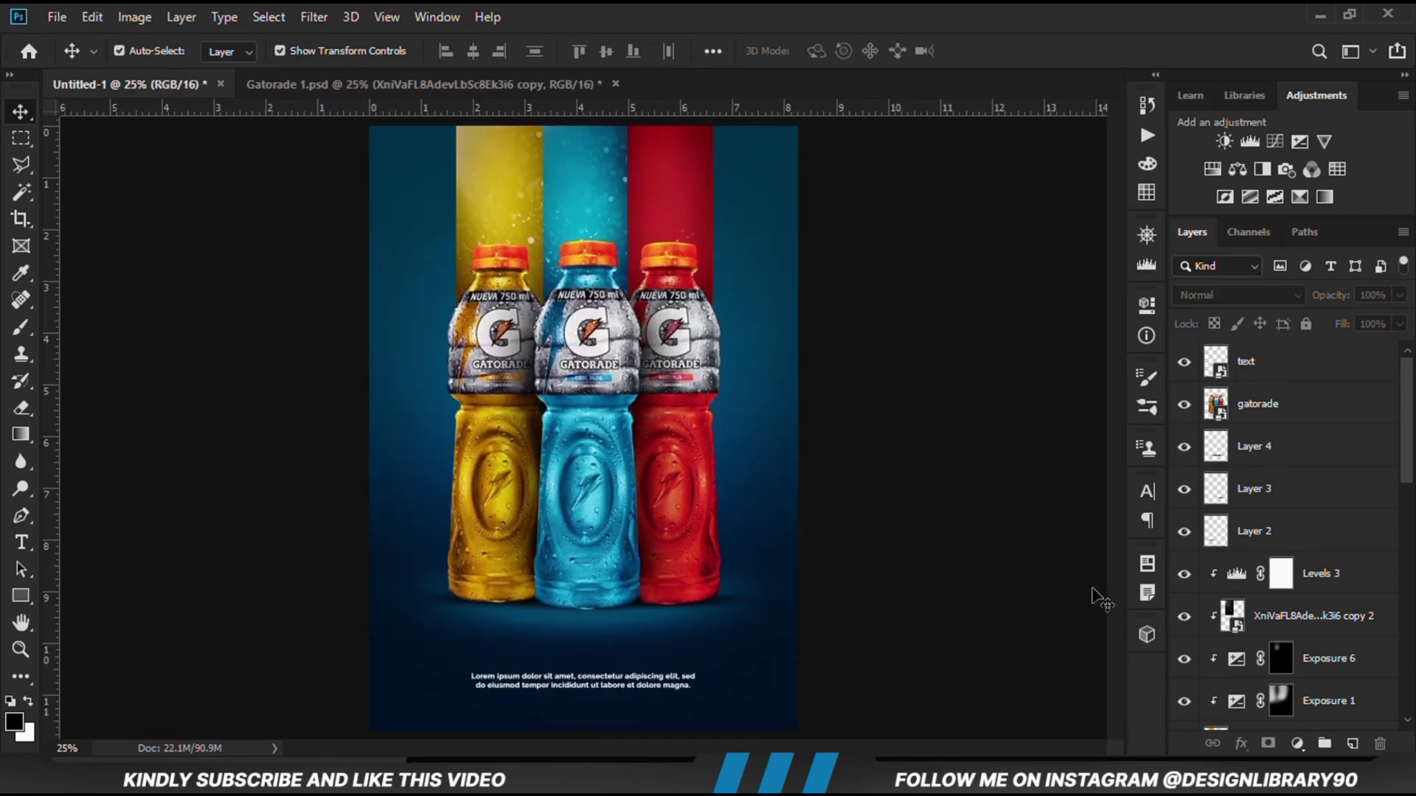
click(1295, 745)
click(1286, 378)
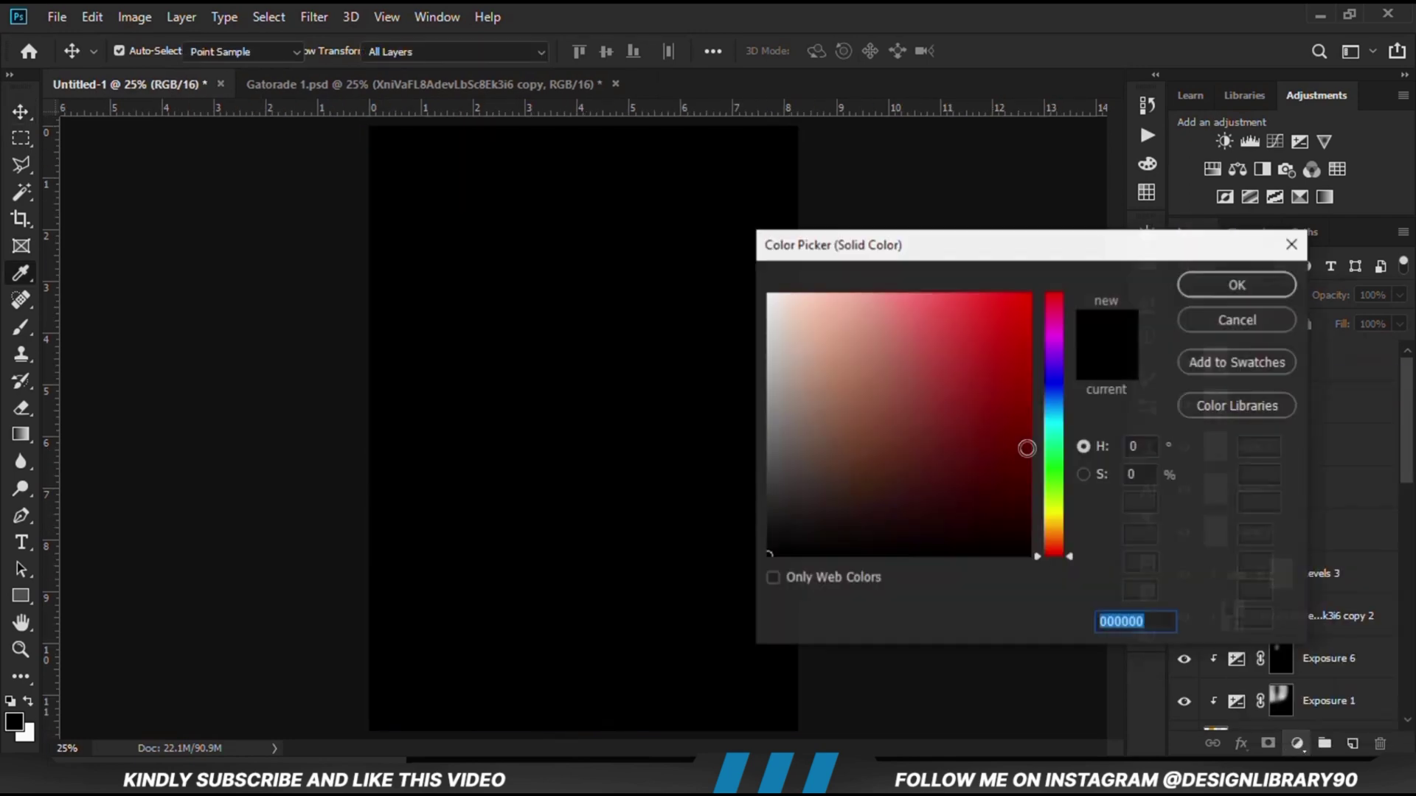
Step: Copy the hex code 033341 from the Notepad color list and apply it as the new fill layer's color
key(alt+Tab)
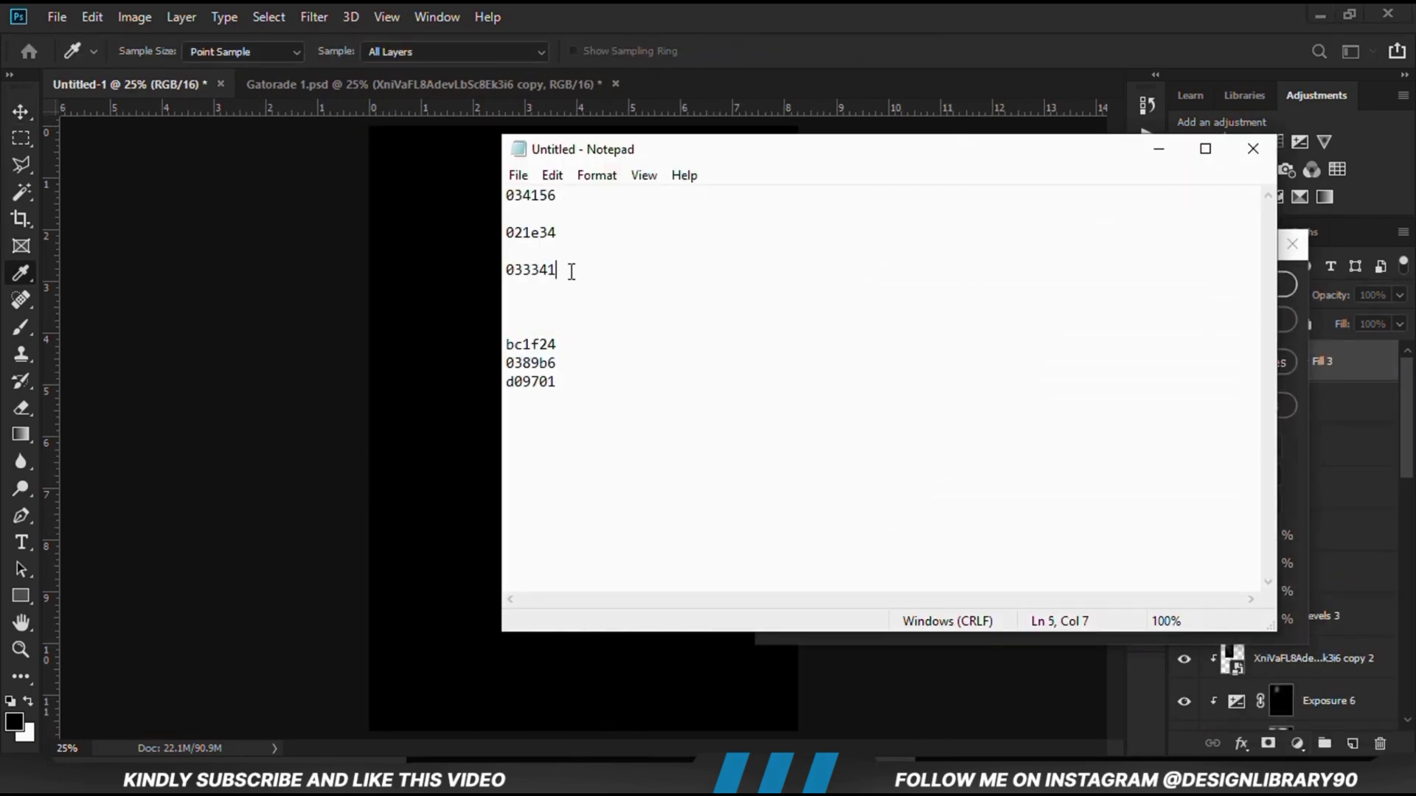
double_click(572, 270)
right_click(573, 273)
click(603, 341)
click(781, 78)
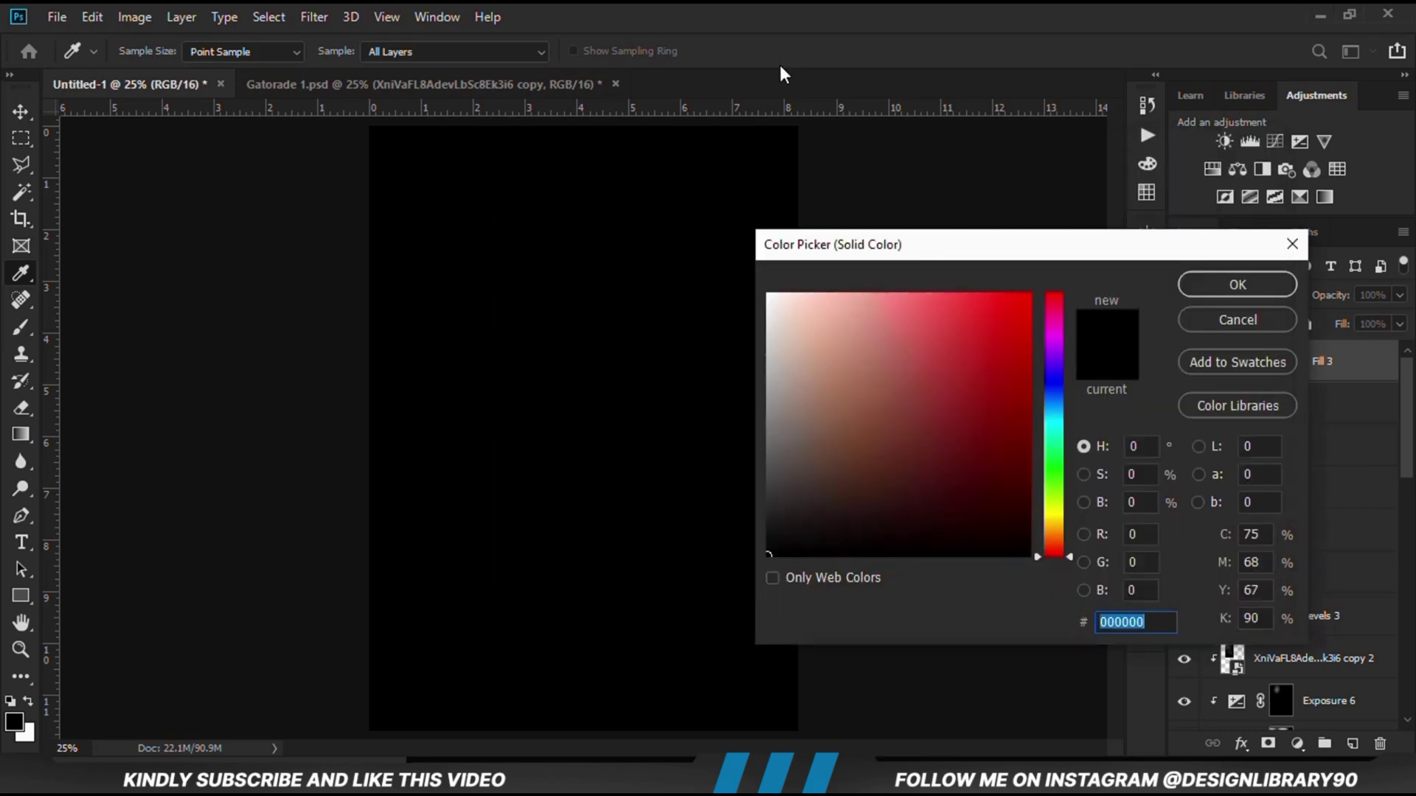
right_click(1109, 623)
click(1139, 430)
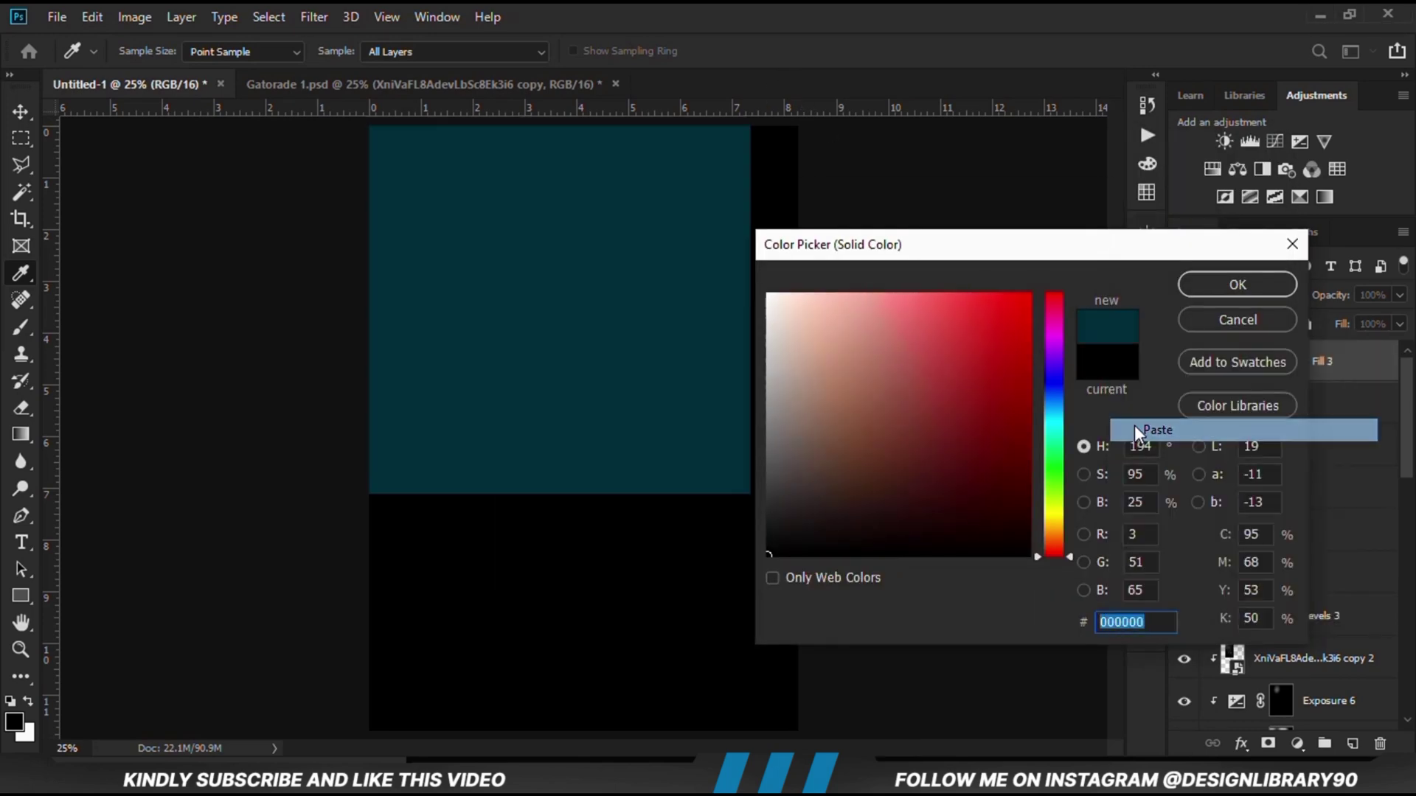
click(1214, 294)
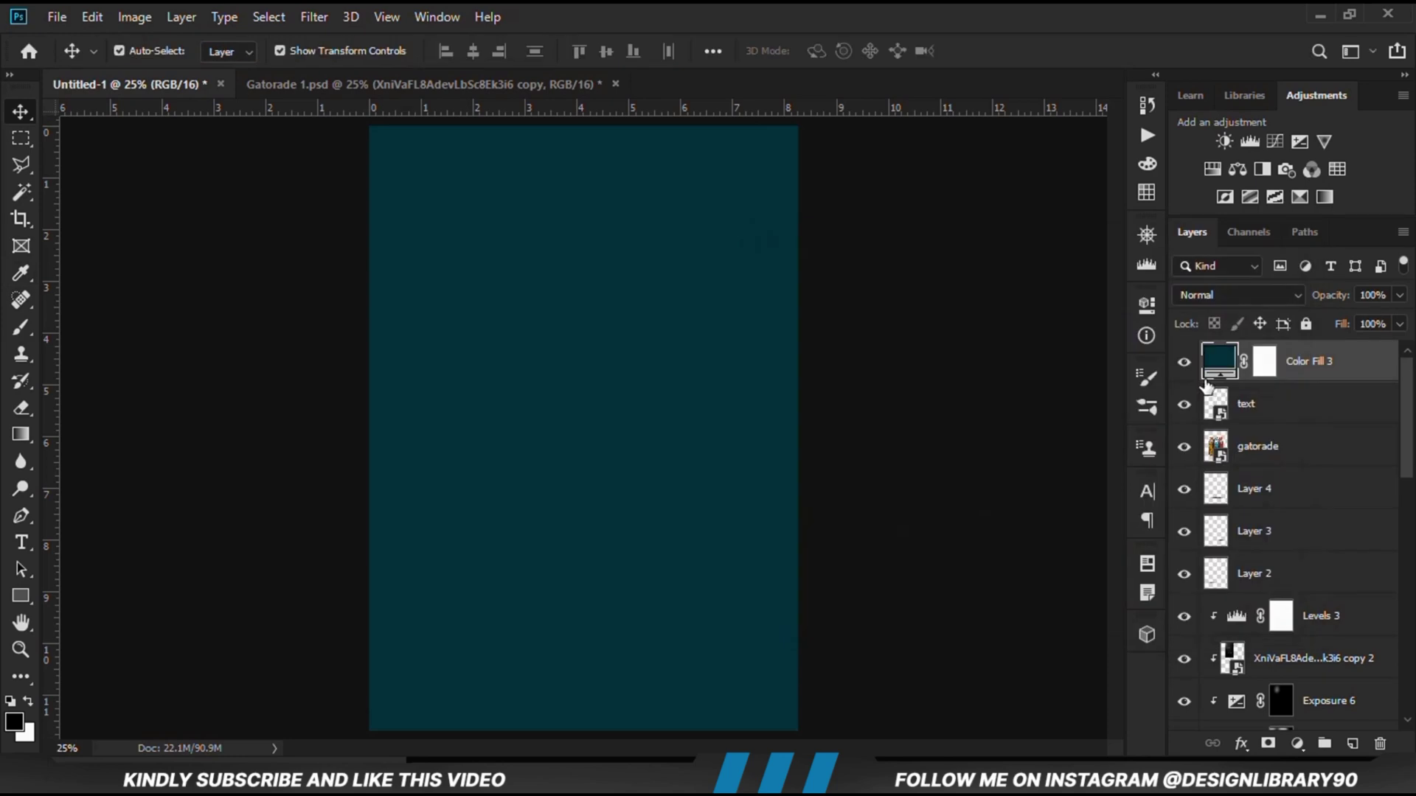
Step: Set the dark teal fill layer to Multiply and invert its layer mask to black
click(1242, 297)
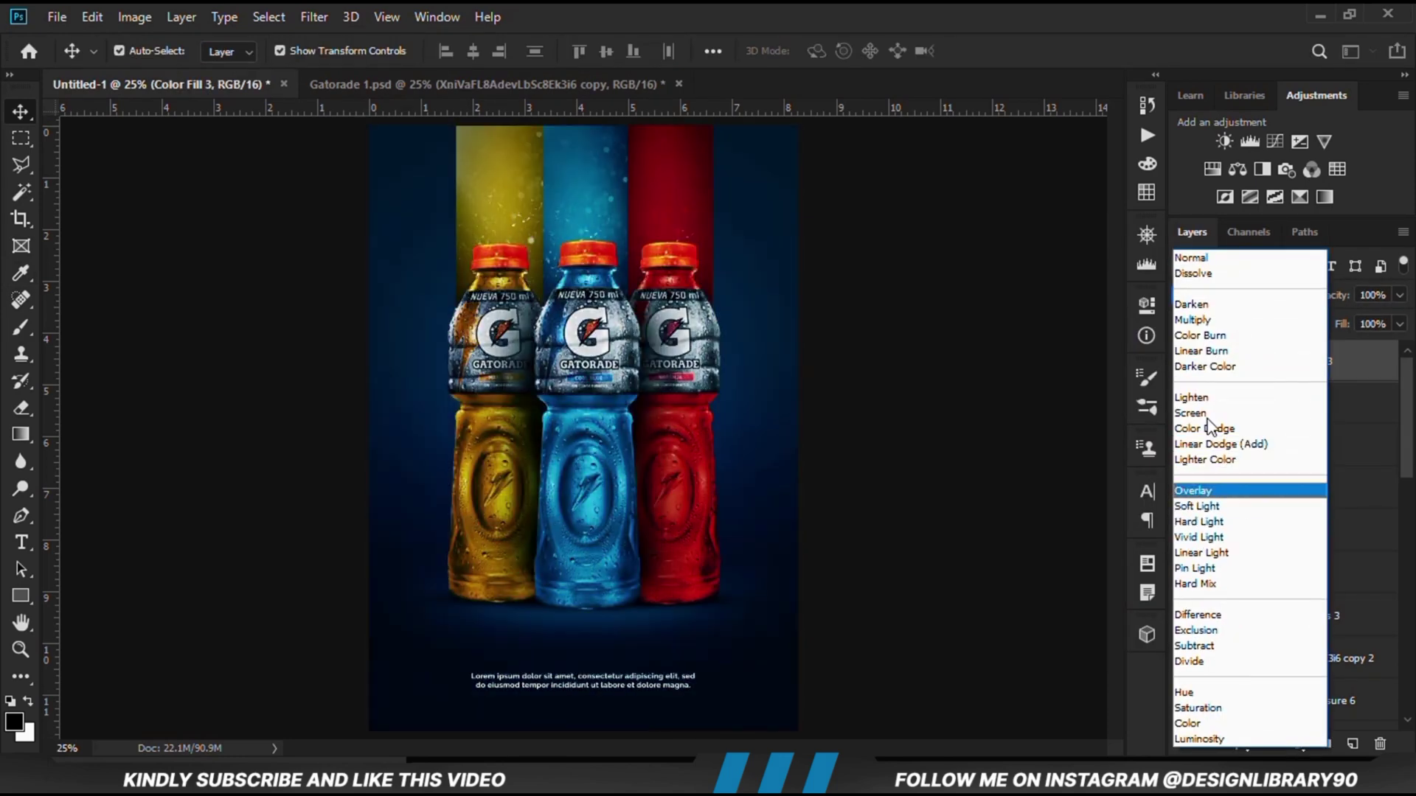
click(1200, 321)
click(1184, 361)
click(1183, 361)
click(1265, 361)
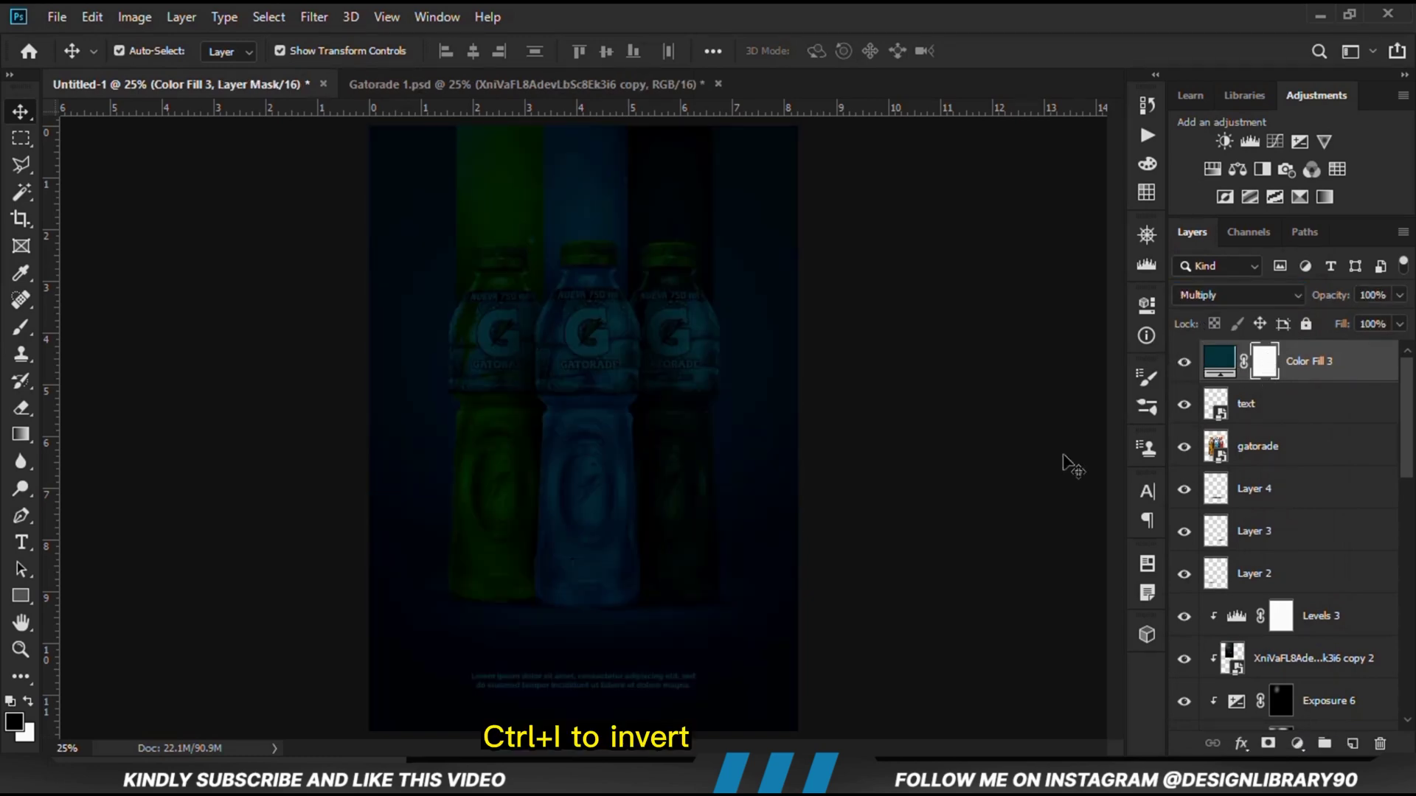
key(ctrl+i)
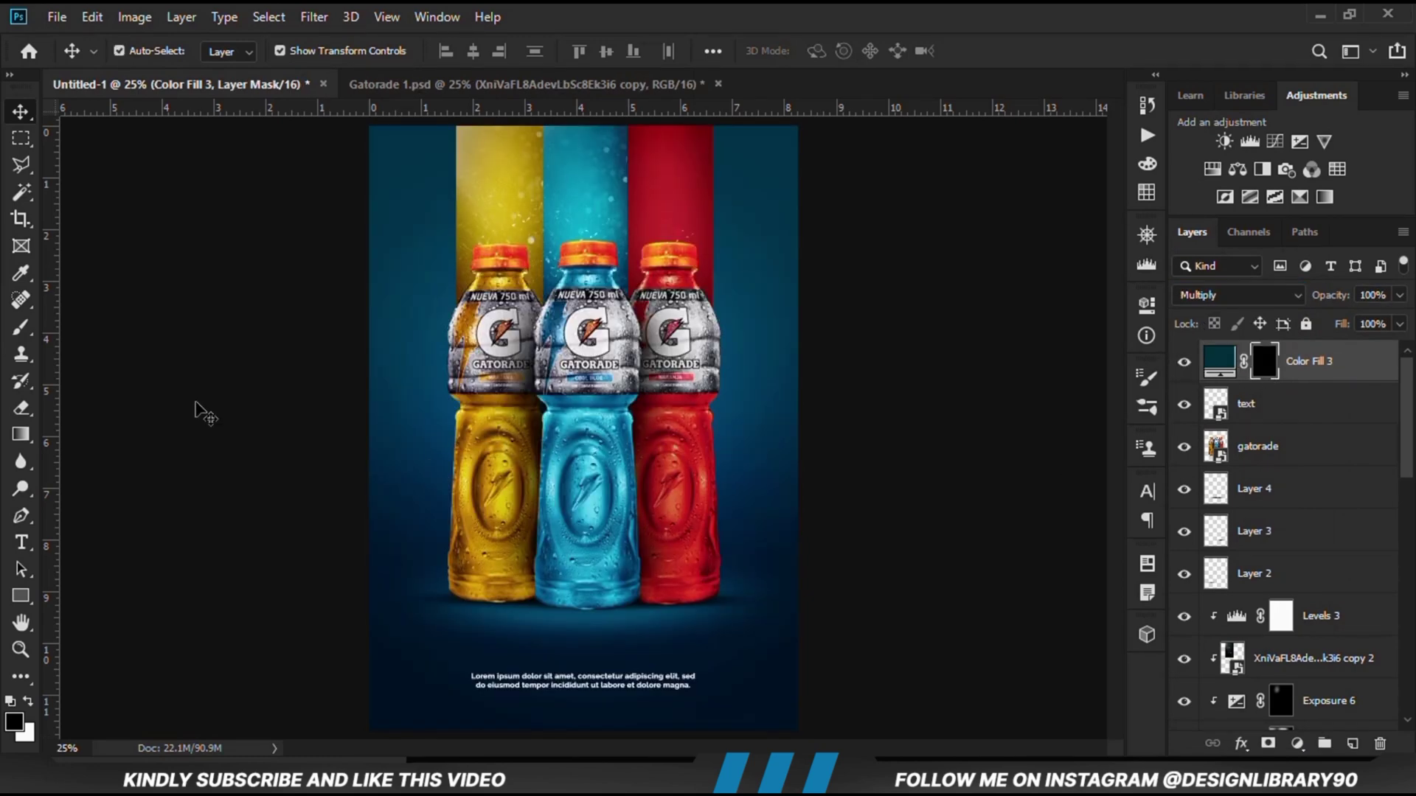
Step: Set up the Brush tool with white as the foreground color and 17% opacity for painting on the fill's mask
click(21, 326)
click(81, 327)
click(476, 51)
drag(478, 73, 404, 68)
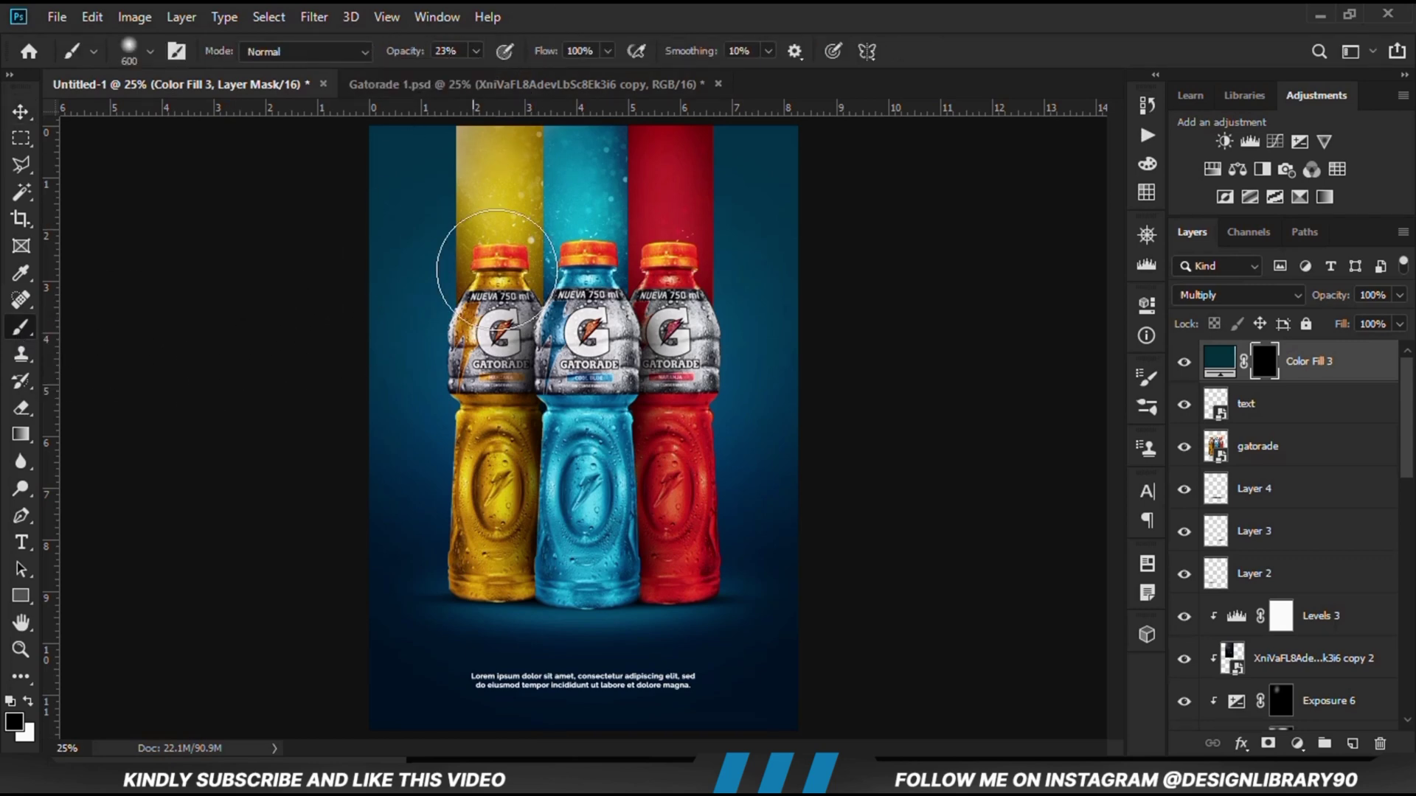
click(28, 702)
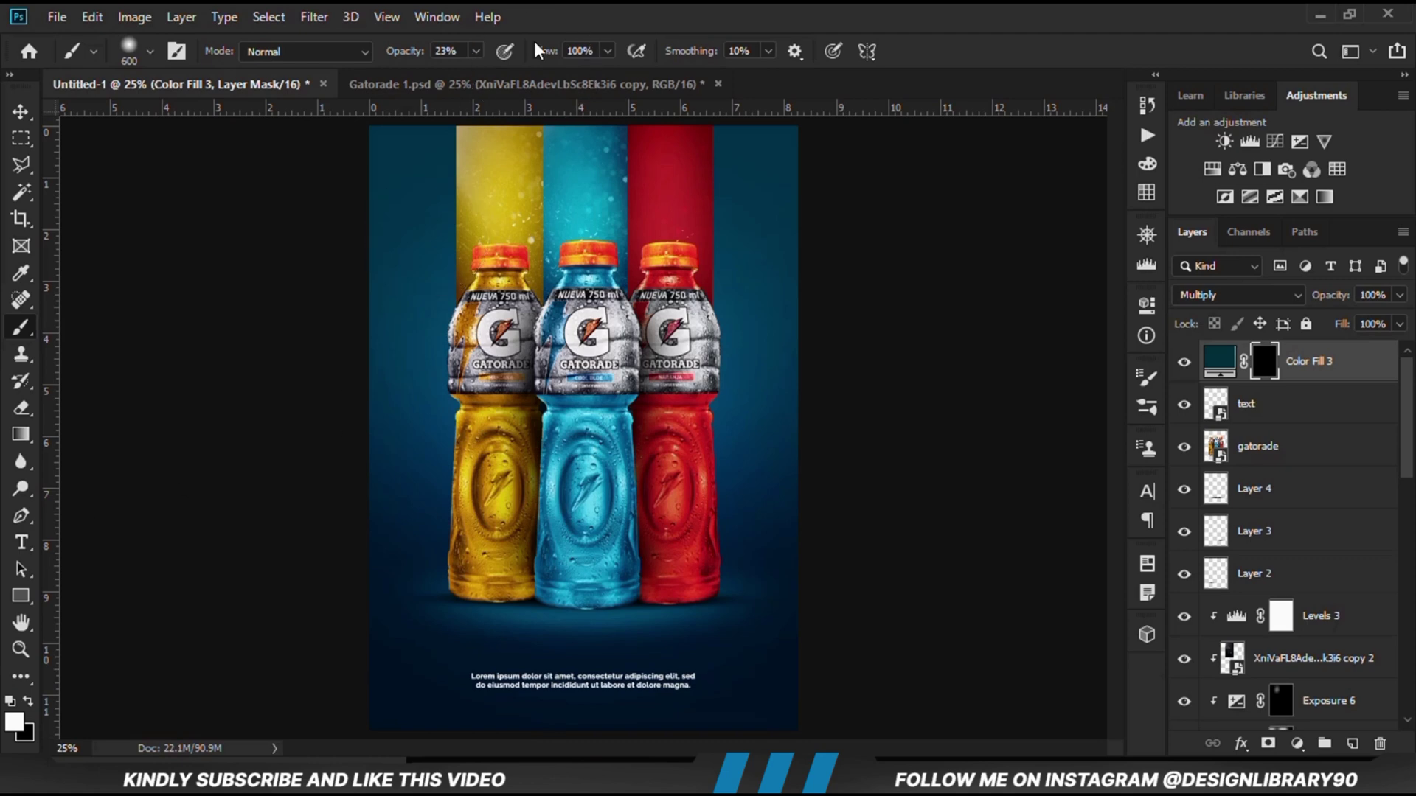
click(476, 51)
click(541, 32)
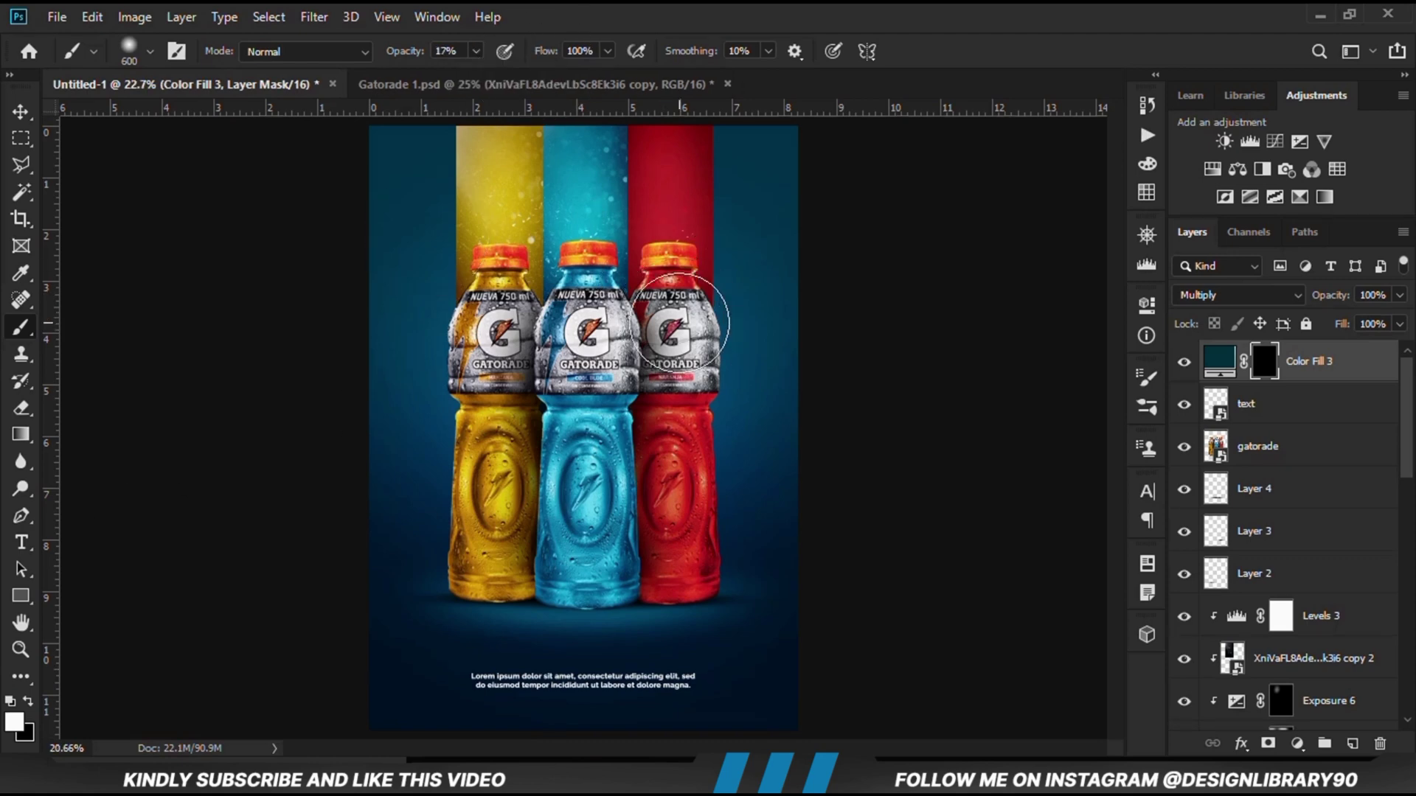
Step: Enlarge the brush to 900 px and paint white on the fill's mask to darken the poster's lower edges
scroll(583, 426, down, 1)
key(bracketright)
key(bracketright)
key(bracketright)
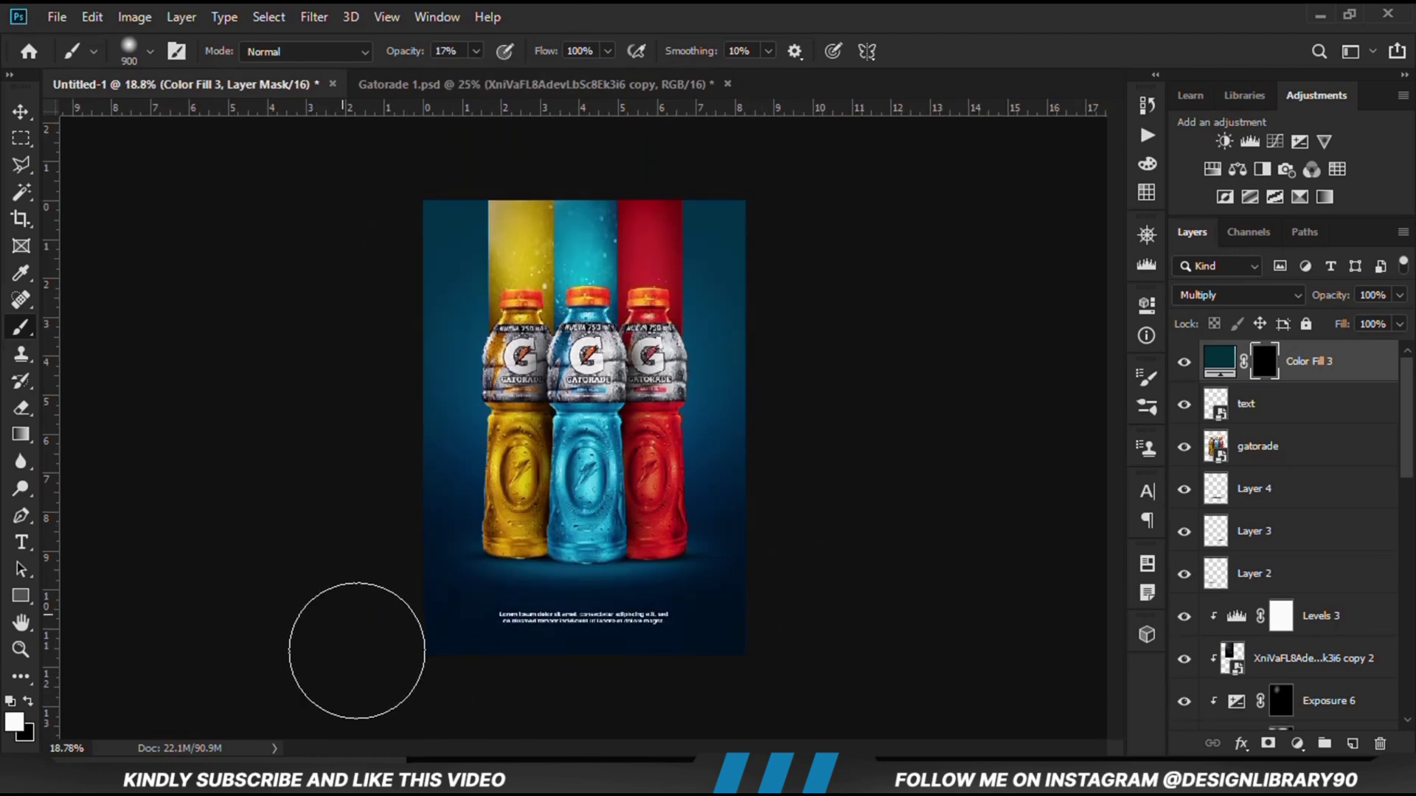
drag(221, 626, 918, 553)
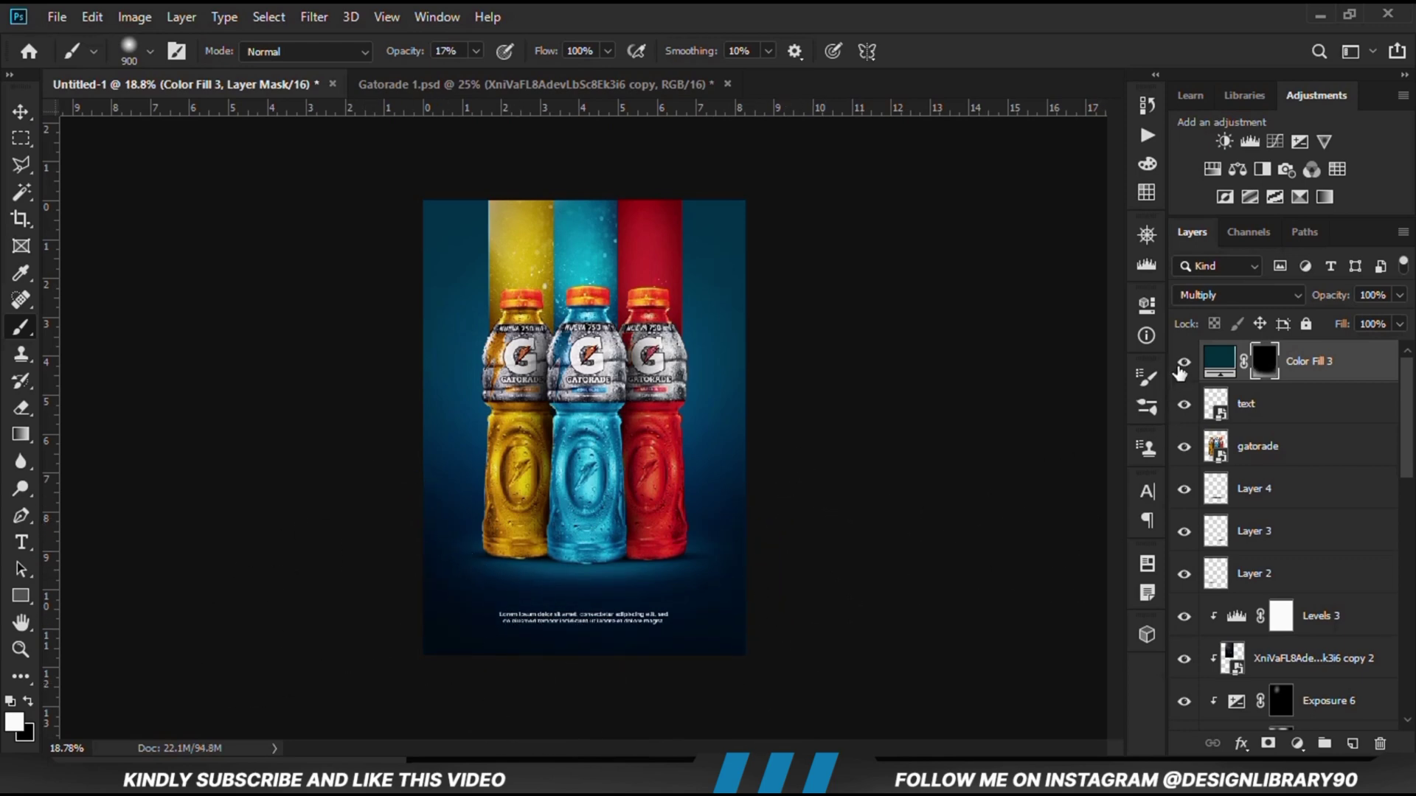
key(ctrl+plus)
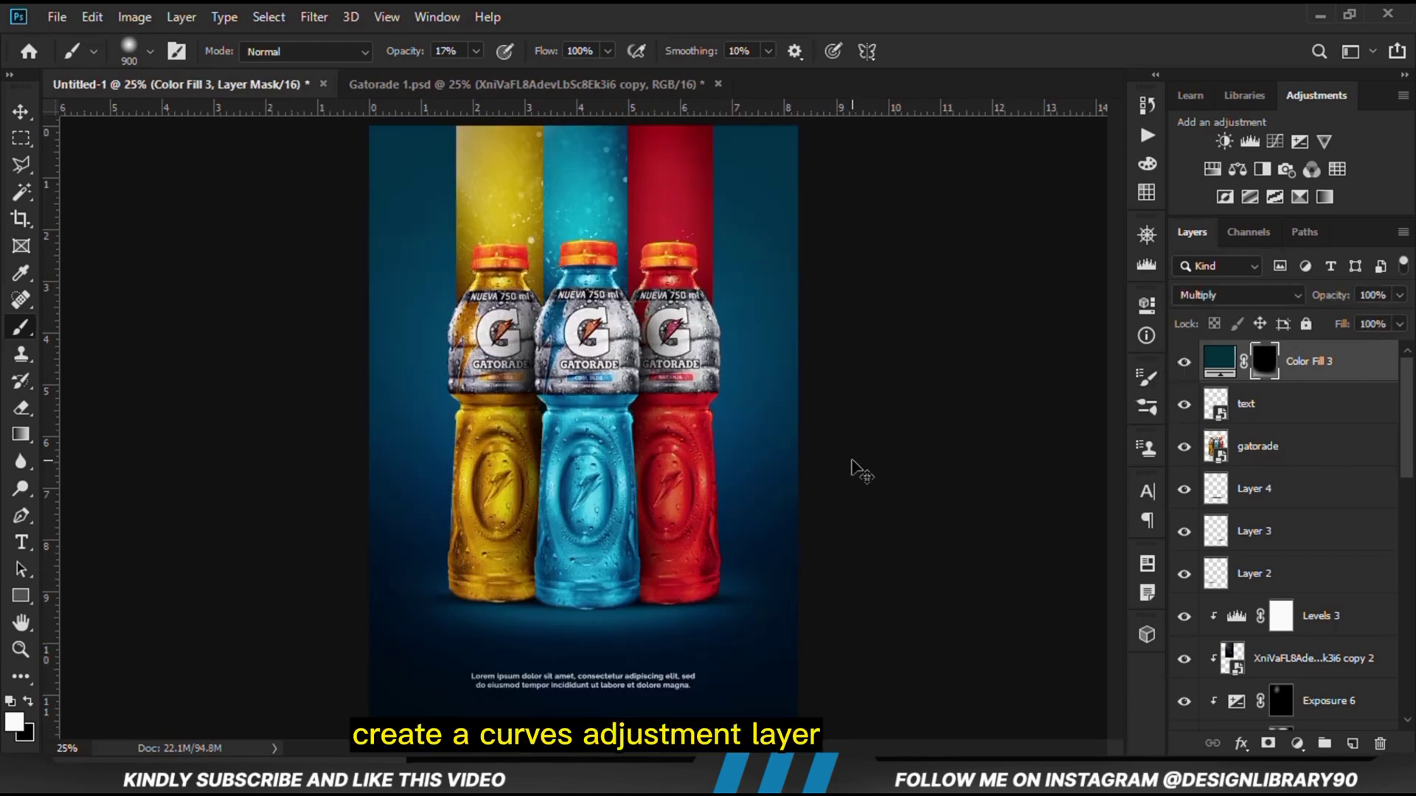
Step: Add a Curves adjustment above all layers with a slightly lowered shadow point and a second point in the highlights
click(21, 112)
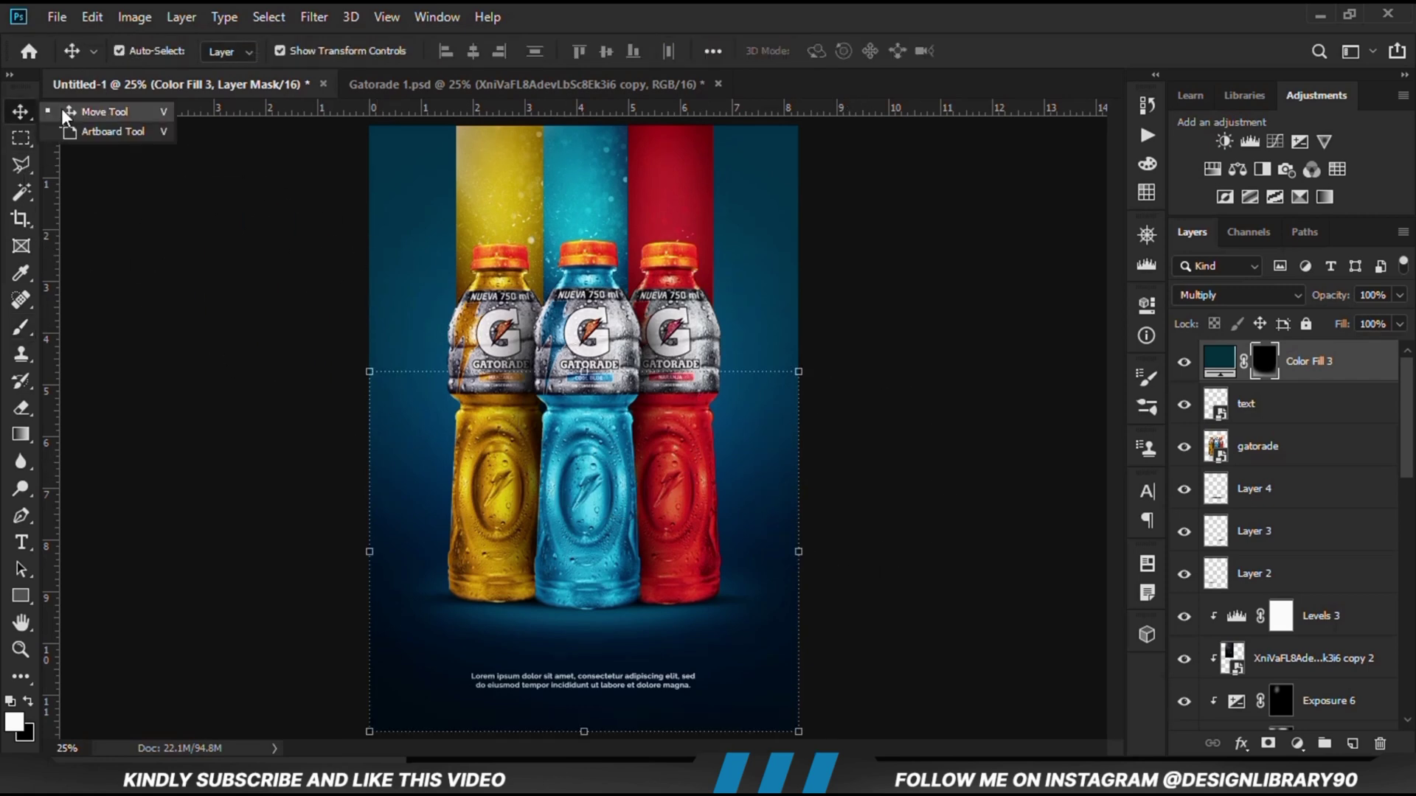
click(196, 342)
click(1299, 744)
click(1293, 484)
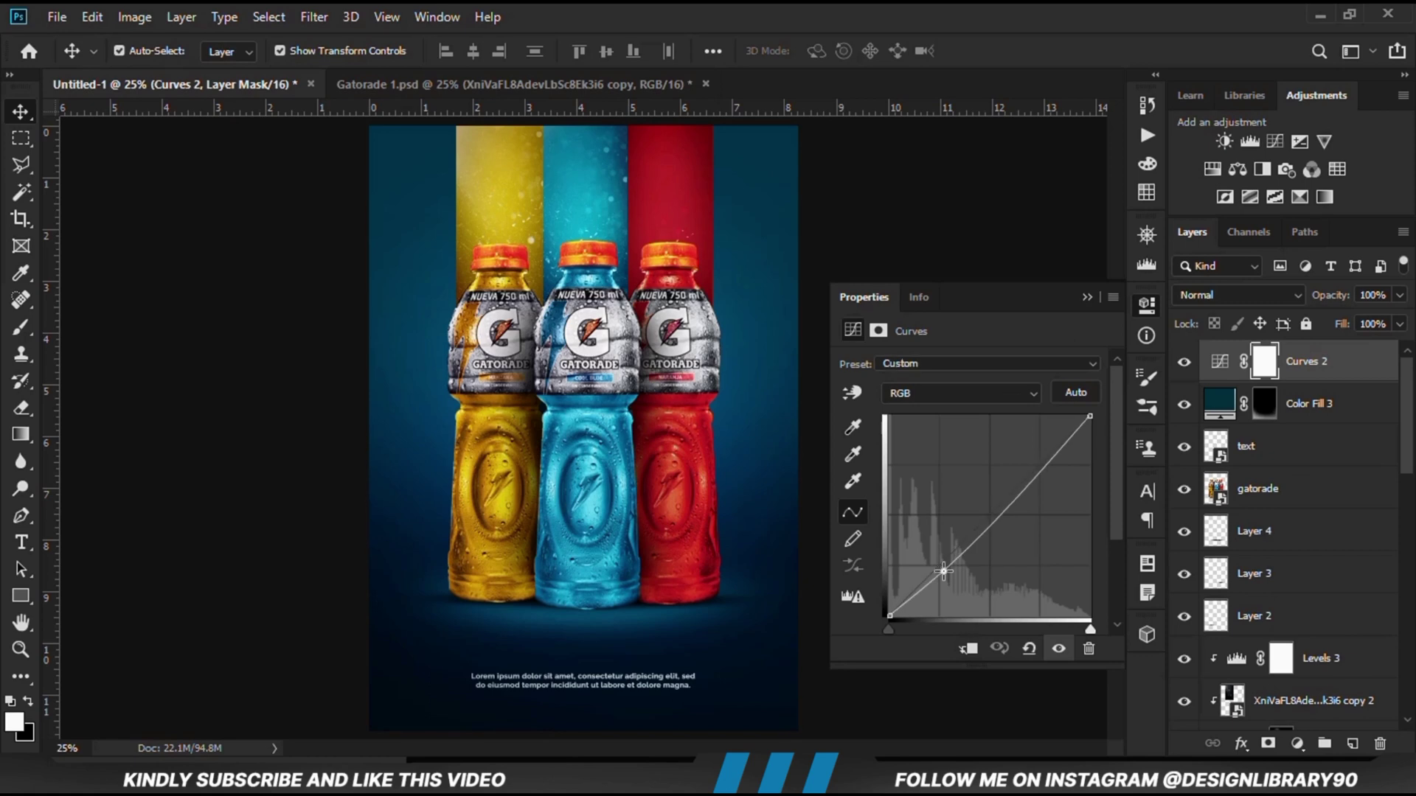
drag(943, 570, 939, 571)
click(1030, 479)
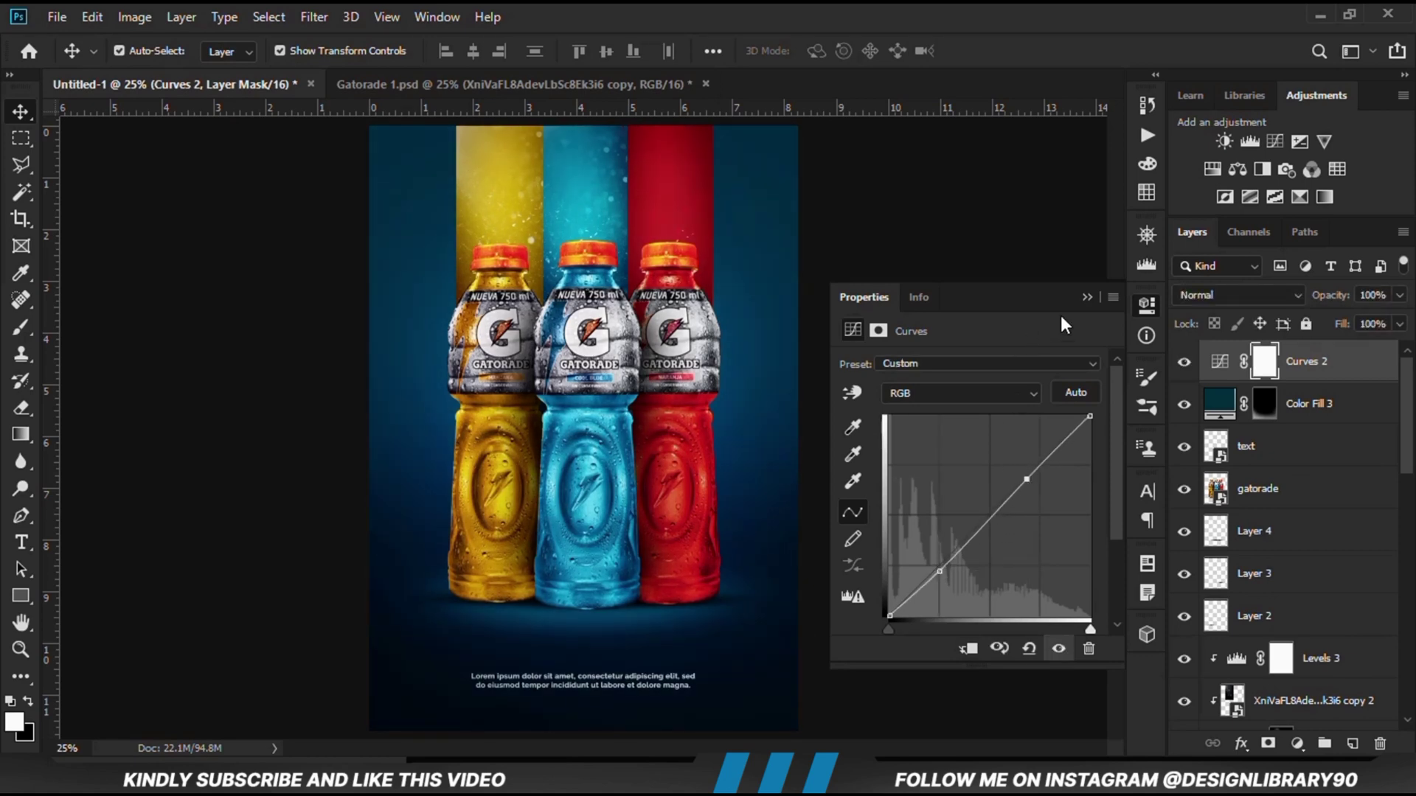
click(1085, 297)
click(987, 442)
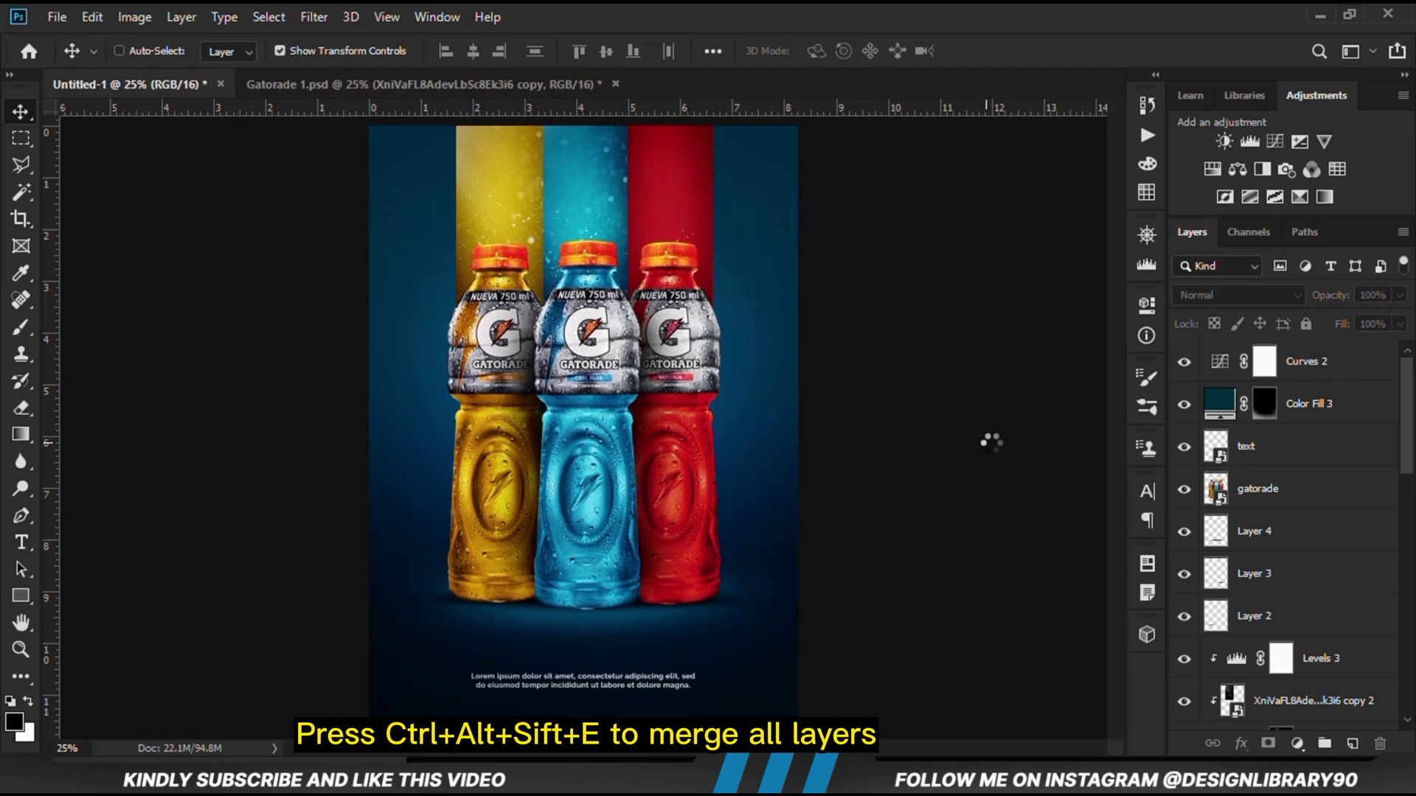
Step: Stamp all visible layers into a new merged layer on top and convert it to a smart object
key(ctrl+alt+shift+e)
right_click(1252, 376)
click(984, 293)
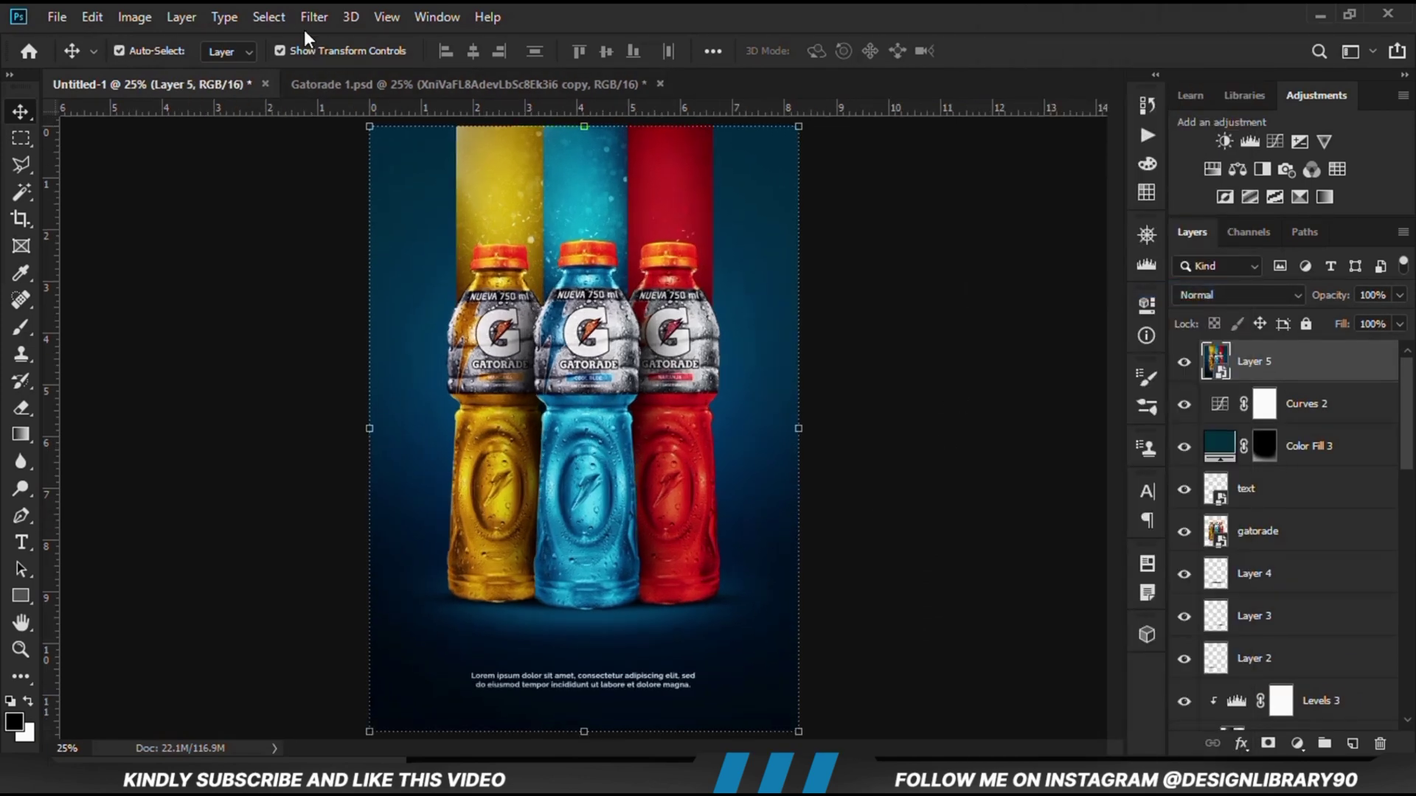
Step: Start the Camera Raw Filter on the merged layer with Exposure +0.10, Contrast +19 and Highlights +8
click(314, 17)
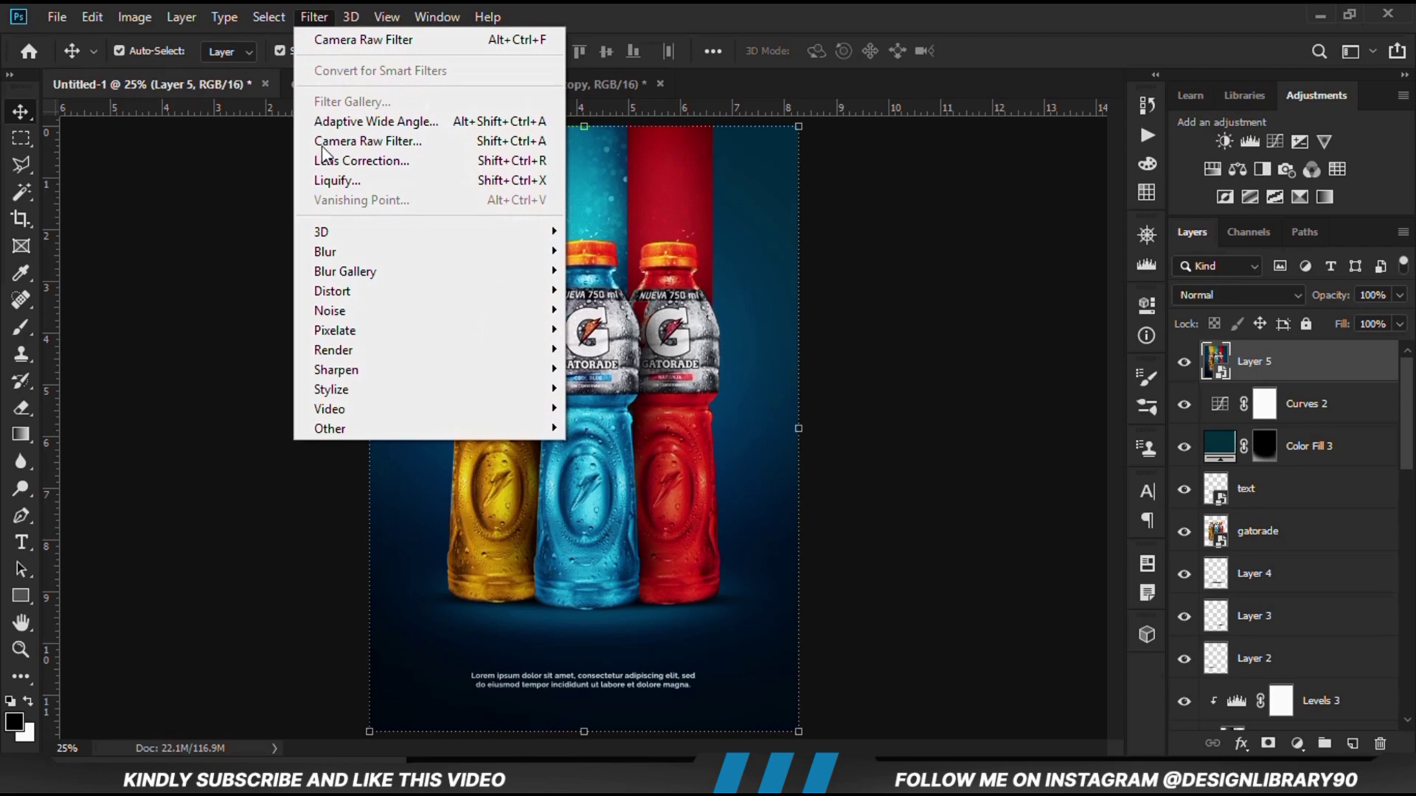
click(377, 140)
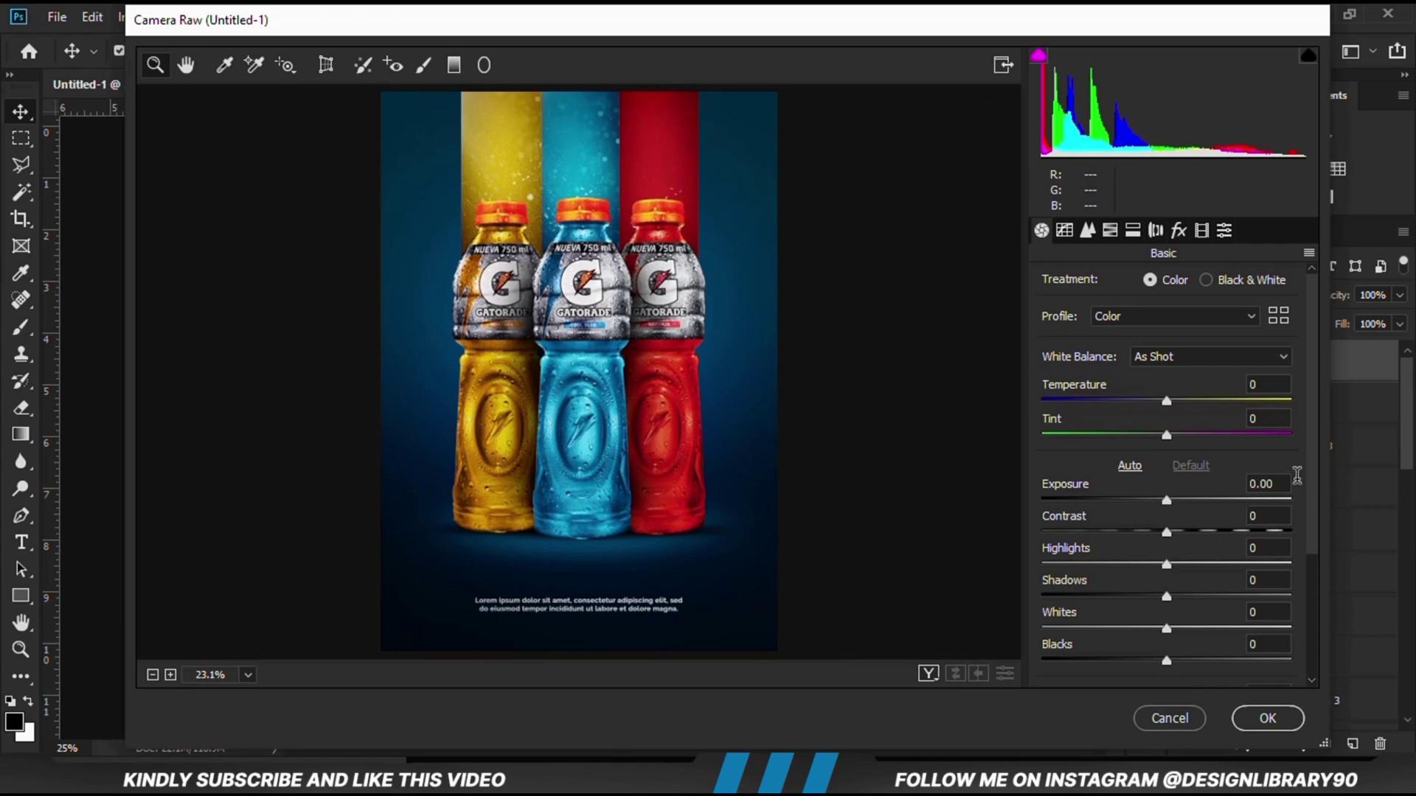
scroll(1314, 532, down, 3)
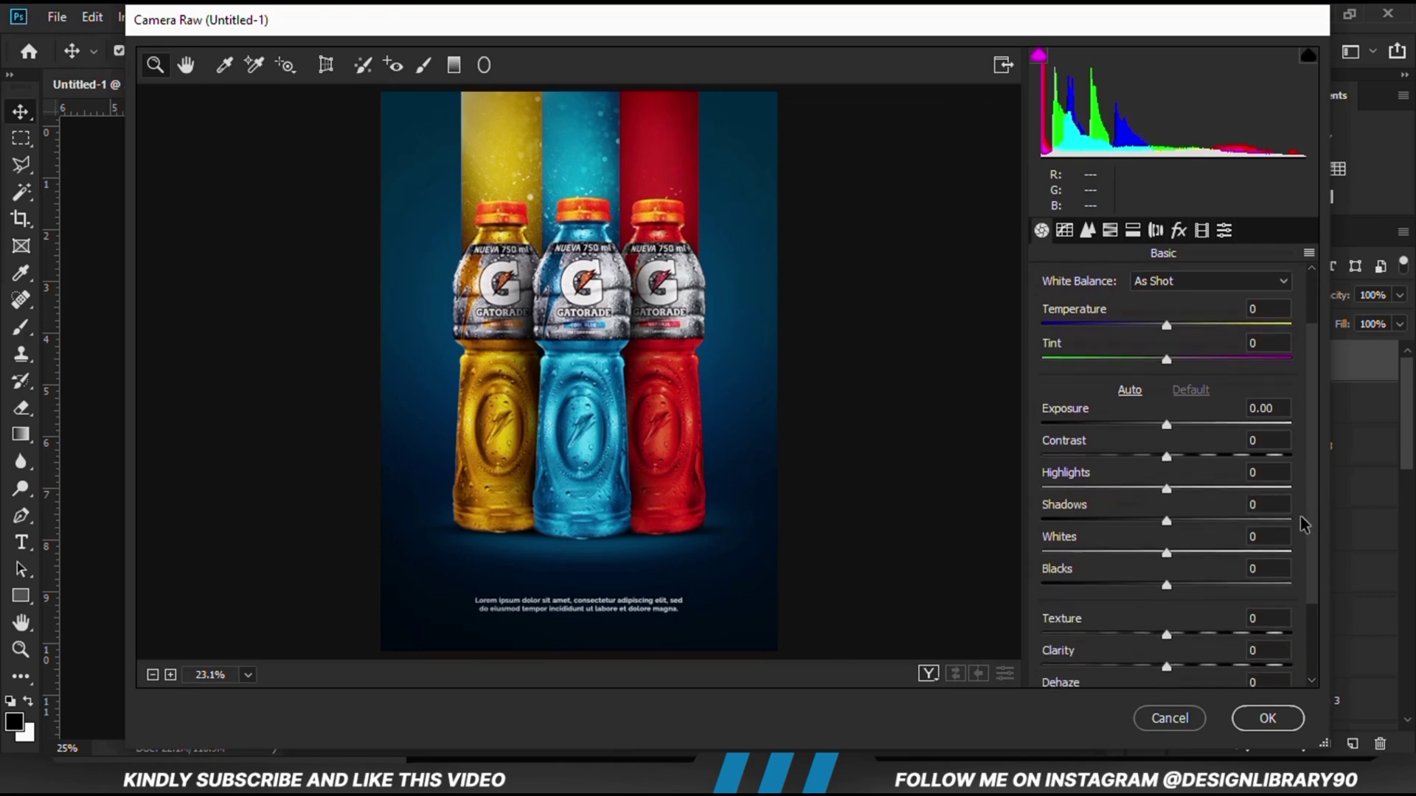
drag(1166, 425, 1179, 488)
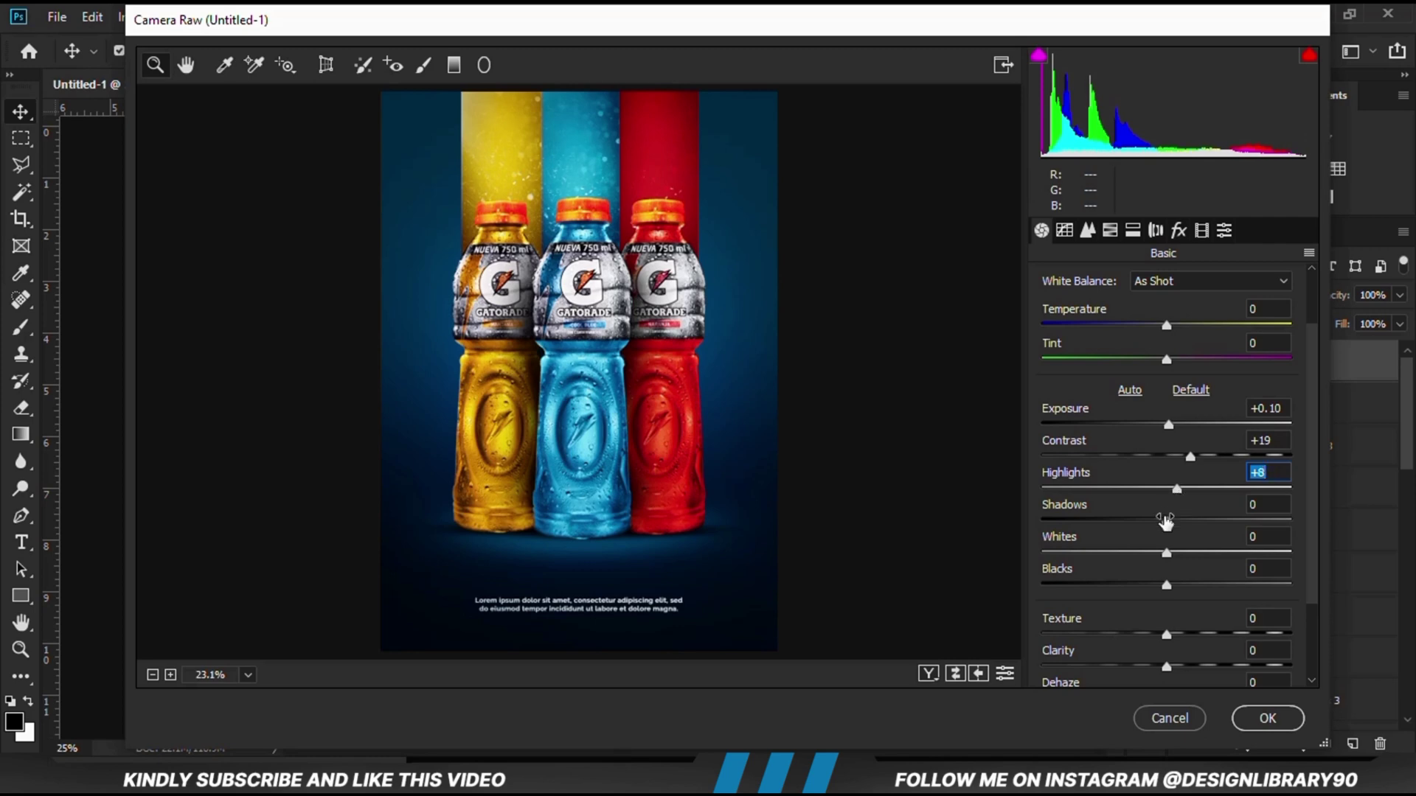
Step: Set Shadows to -10, Whites to +9 and Blacks to -12 in Camera Raw
drag(1167, 520, 1150, 522)
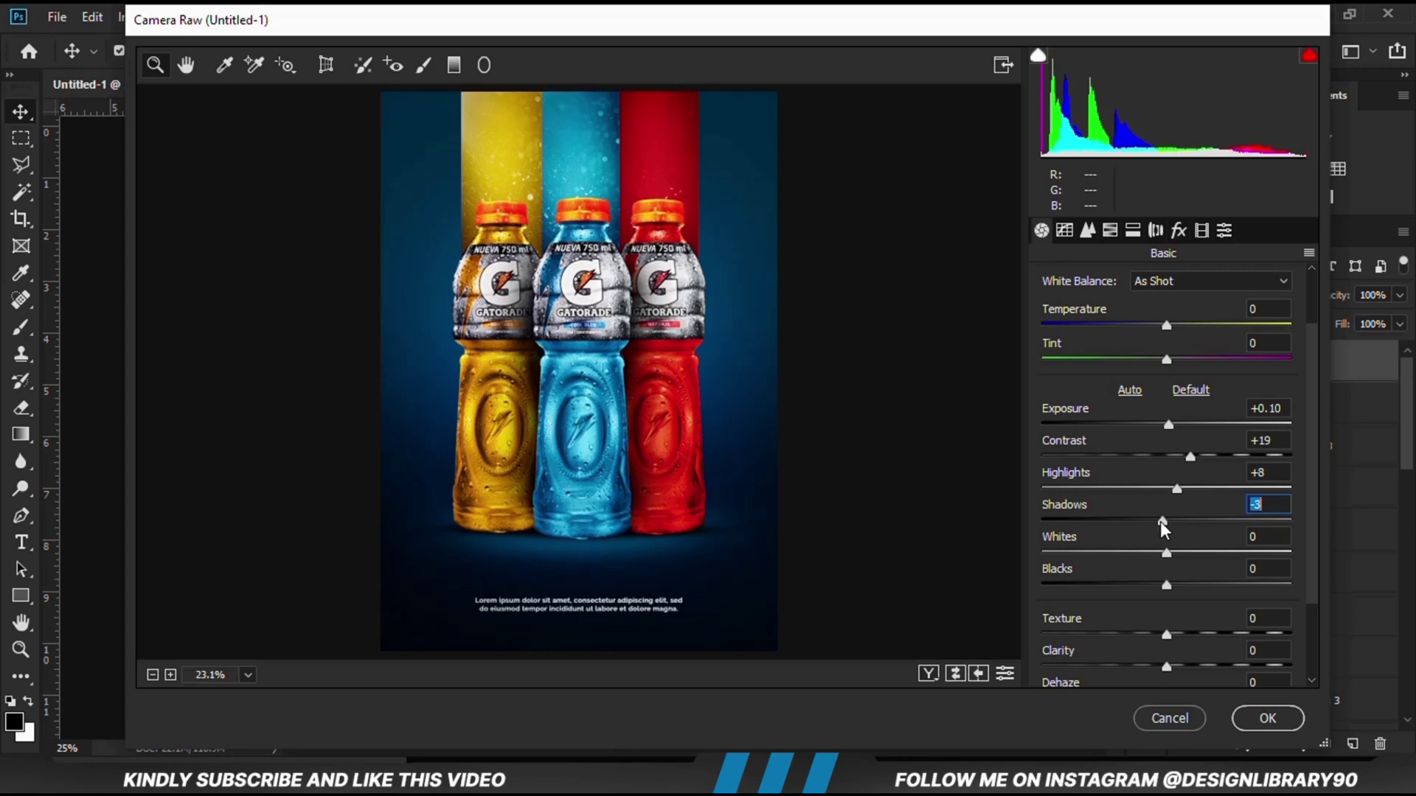
drag(1161, 521, 1178, 521)
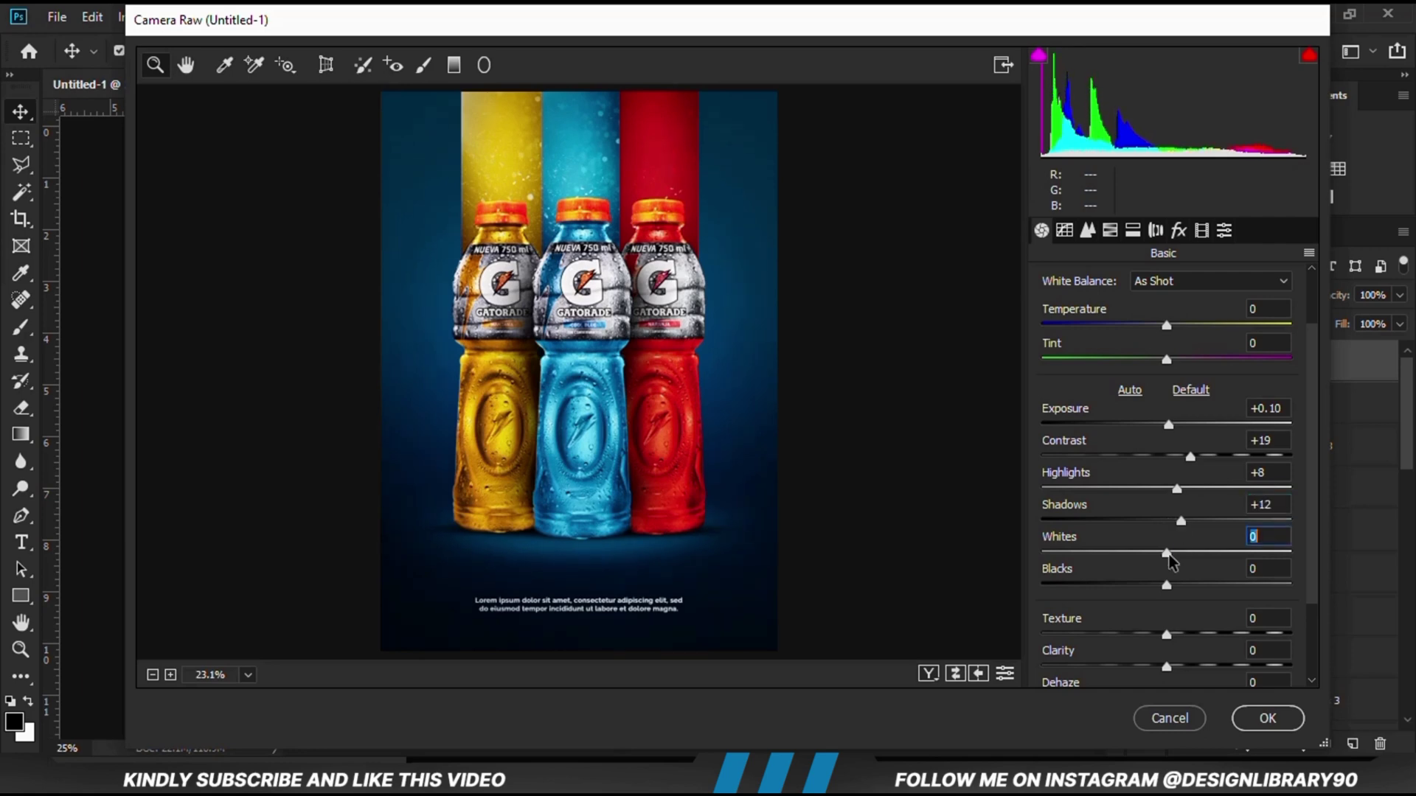
drag(1176, 555, 1156, 525)
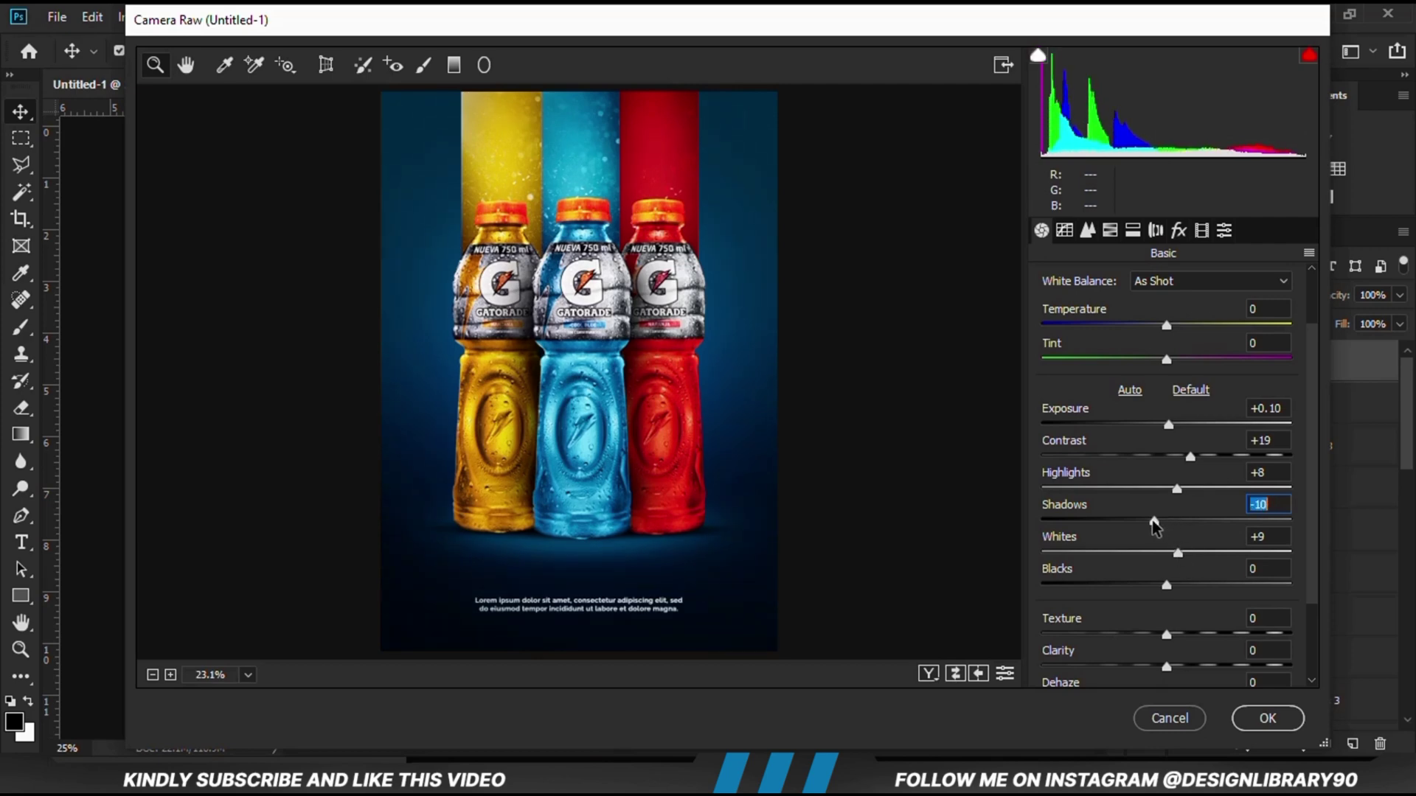
drag(1169, 583, 1154, 584)
Step: Raise Texture and Clarity slightly and apply the Camera Raw filter to the merged layer
drag(1176, 632, 1178, 632)
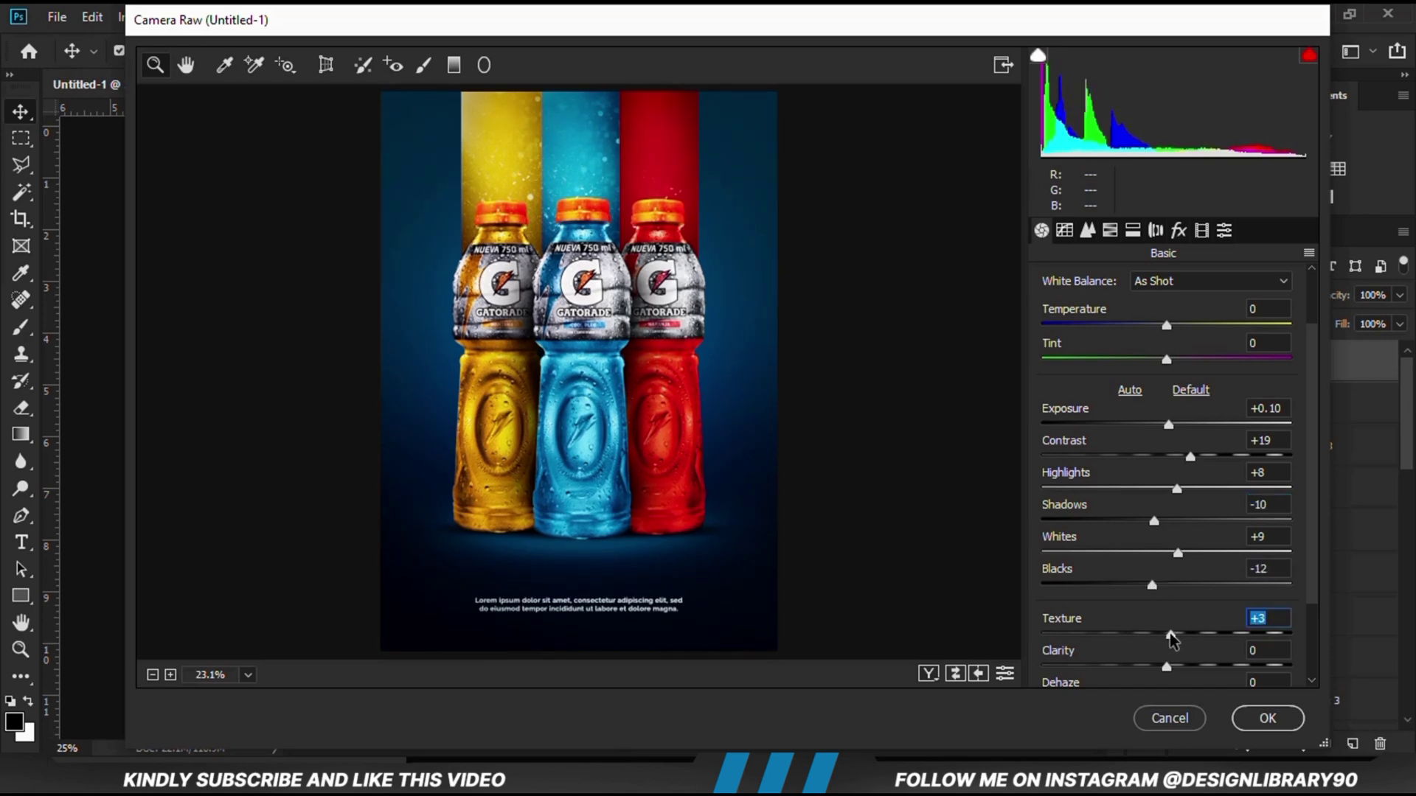
drag(1164, 666, 1169, 667)
drag(1174, 634, 1179, 635)
click(1256, 721)
Step: Compare the poster with and without the filtered merged layer and review the full composition
click(1183, 362)
click(1184, 362)
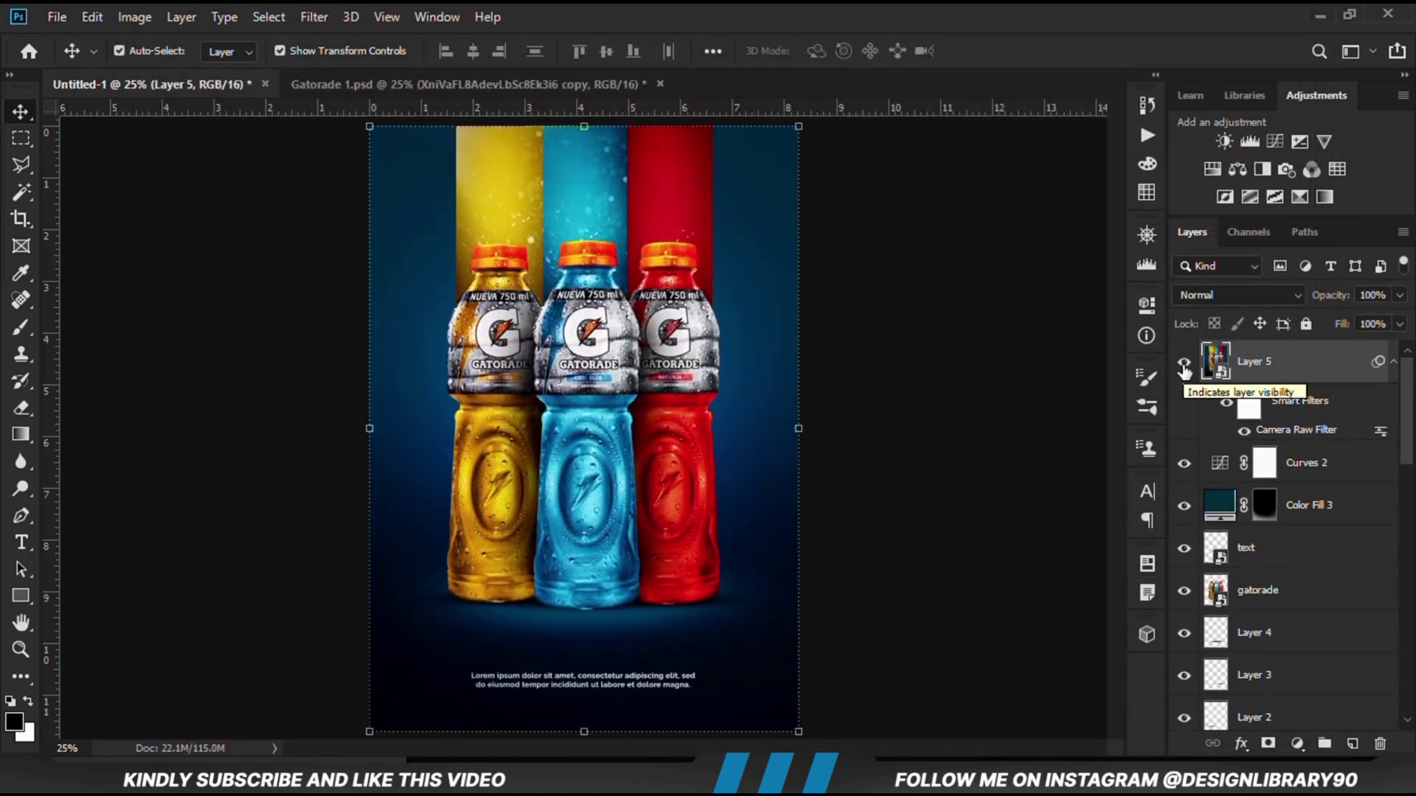
click(1021, 524)
key(ctrl+minus)
key(ctrl+plus)
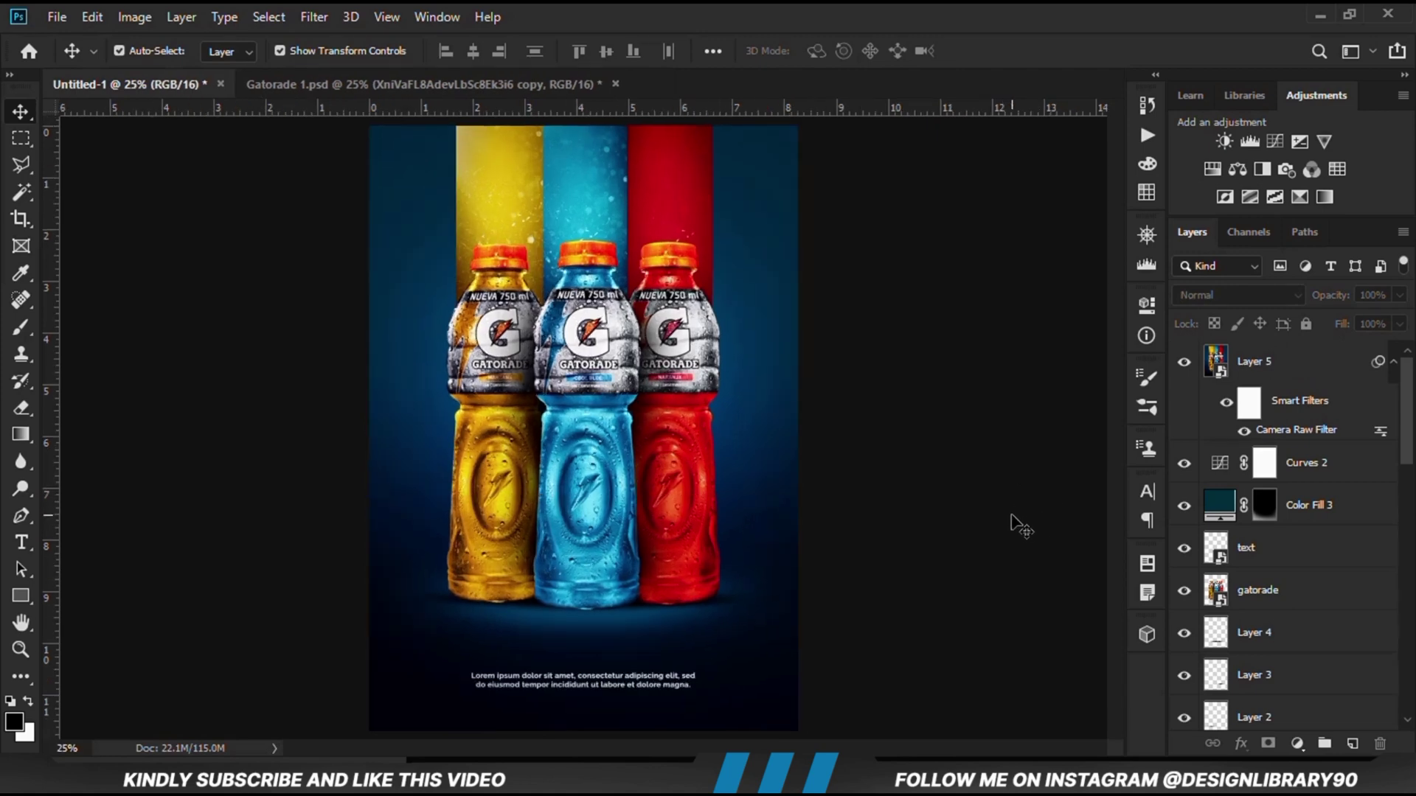